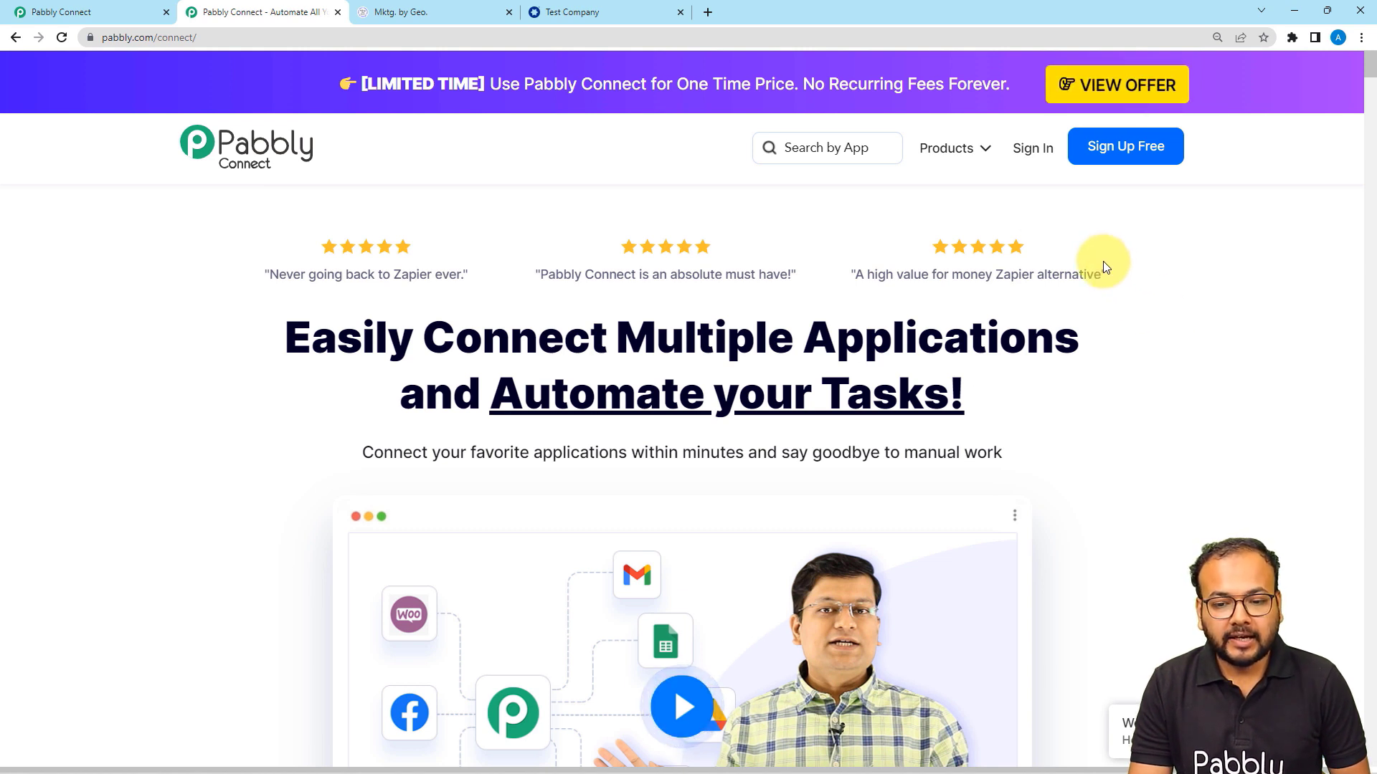
Create a new Pabbly Connect workflow named "Create Contact in LeadConnector from SimPRO".
{"action": "left_click", "coordinate": [92, 8]}
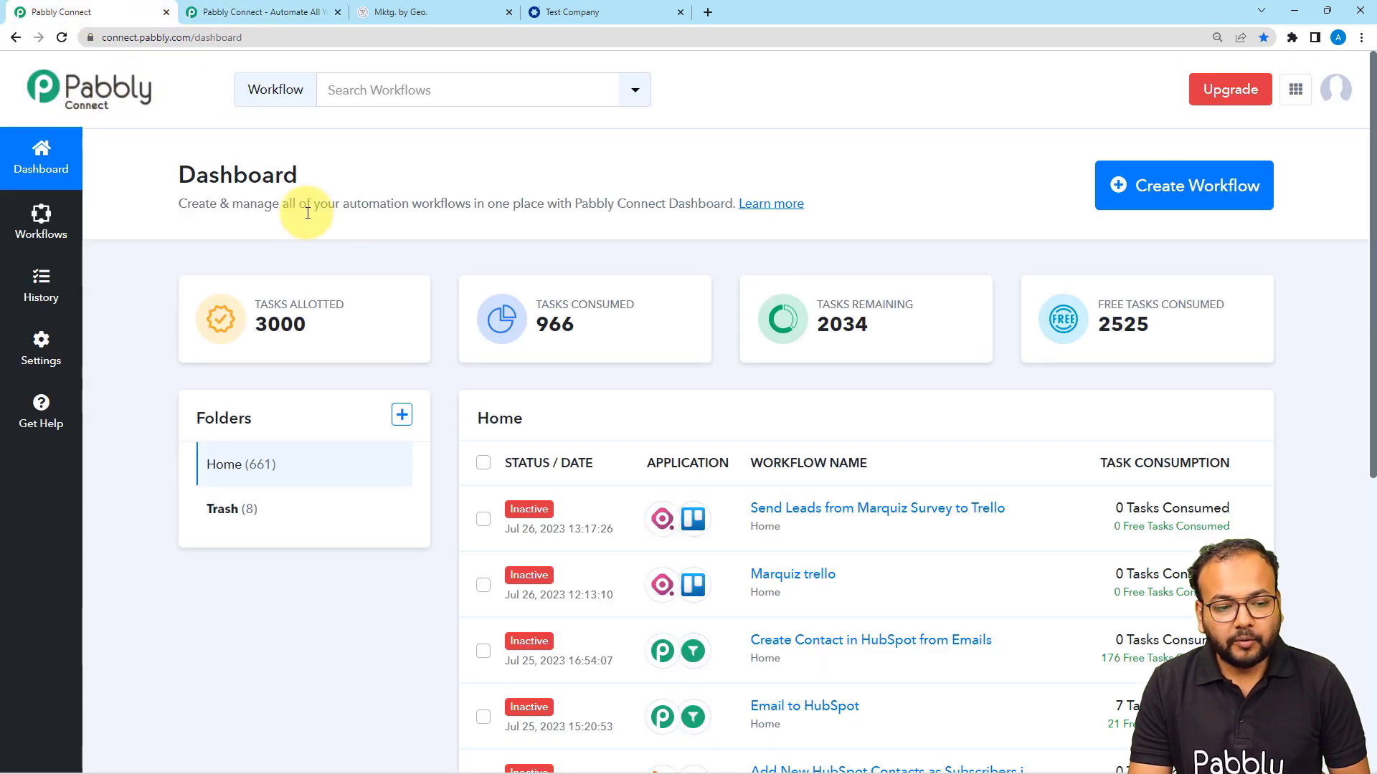
{"action": "left_click", "coordinate": [1156, 190]}
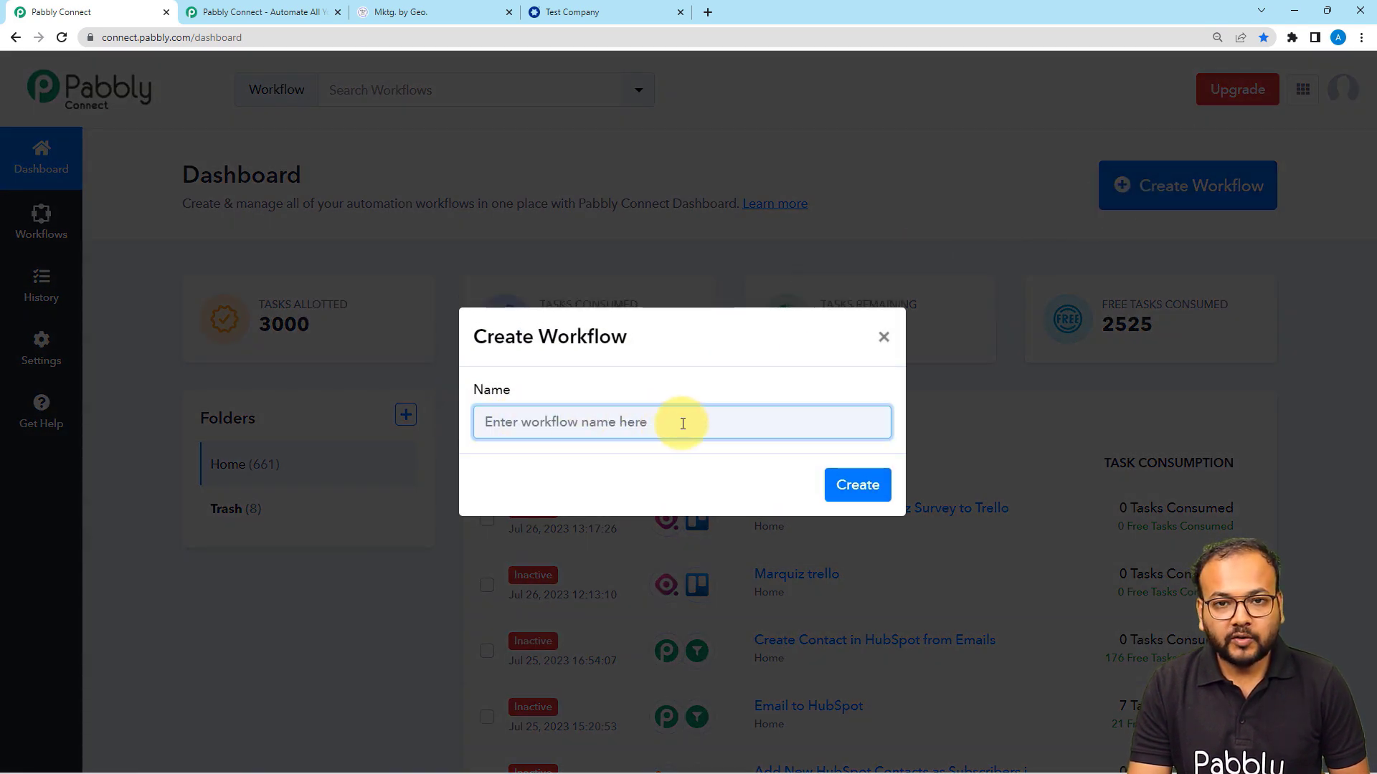
{"action": "type", "text": "Create Contact in LeadConnector from SimPRO"}
{"action": "left_click", "coordinate": [558, 500]}
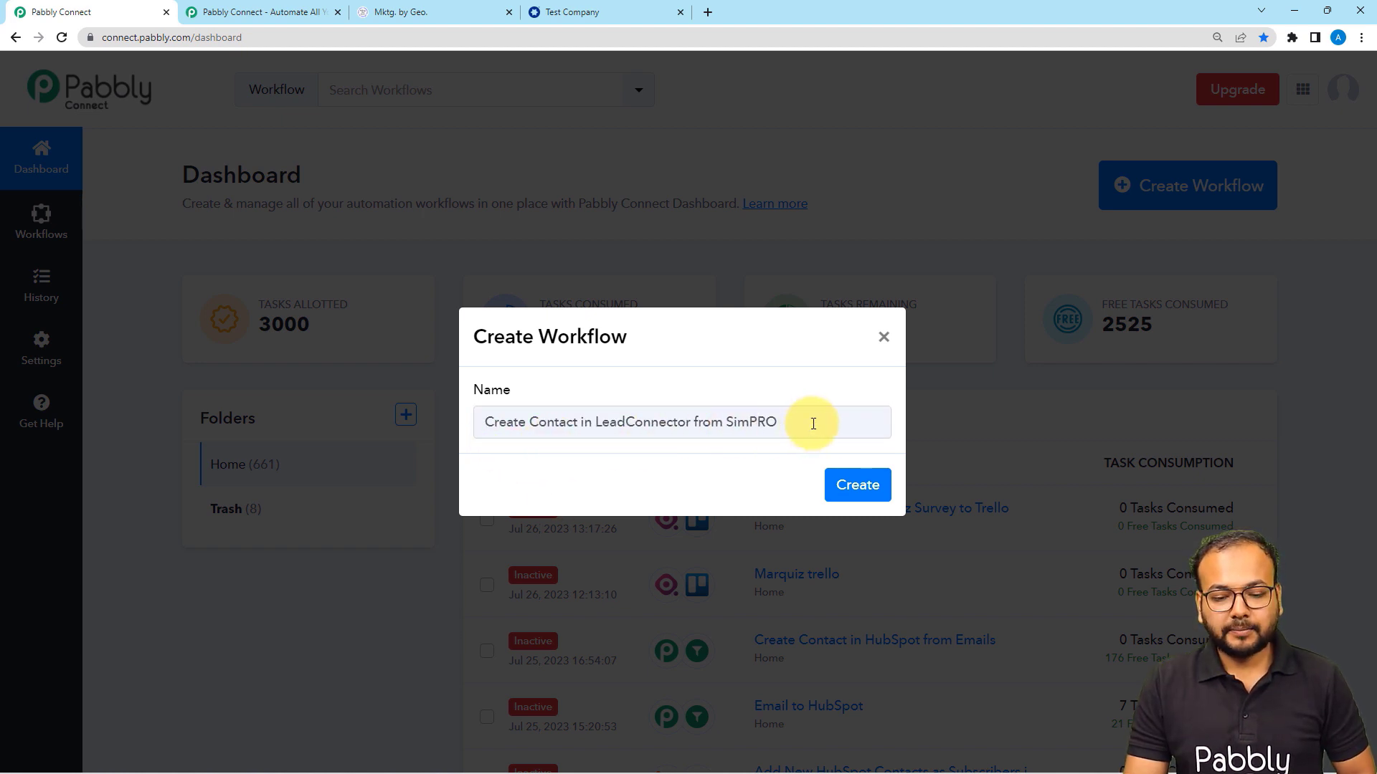
{"action": "left_click", "coordinate": [856, 484]}
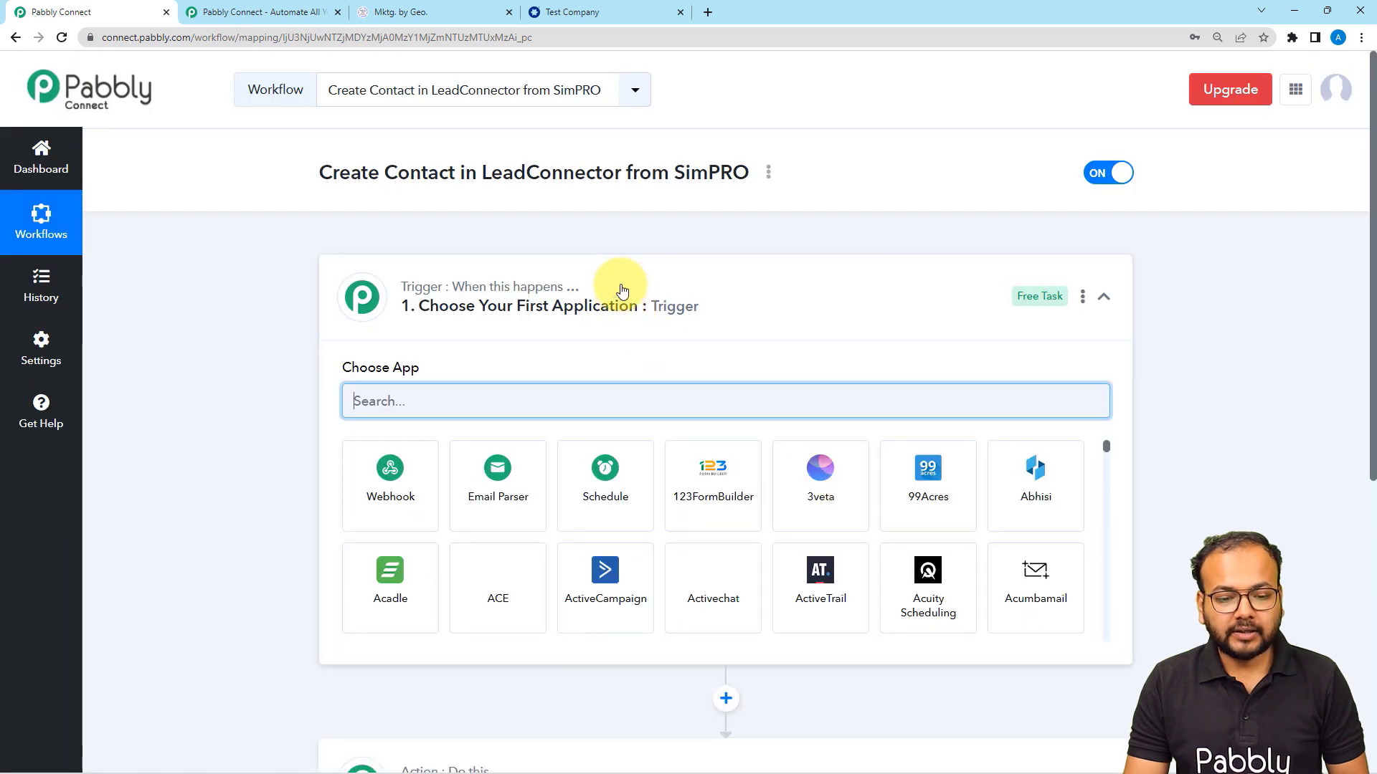
Search for "sim" in the trigger's app list and choose Simpro as the trigger application.
{"action": "left_click", "coordinate": [619, 288]}
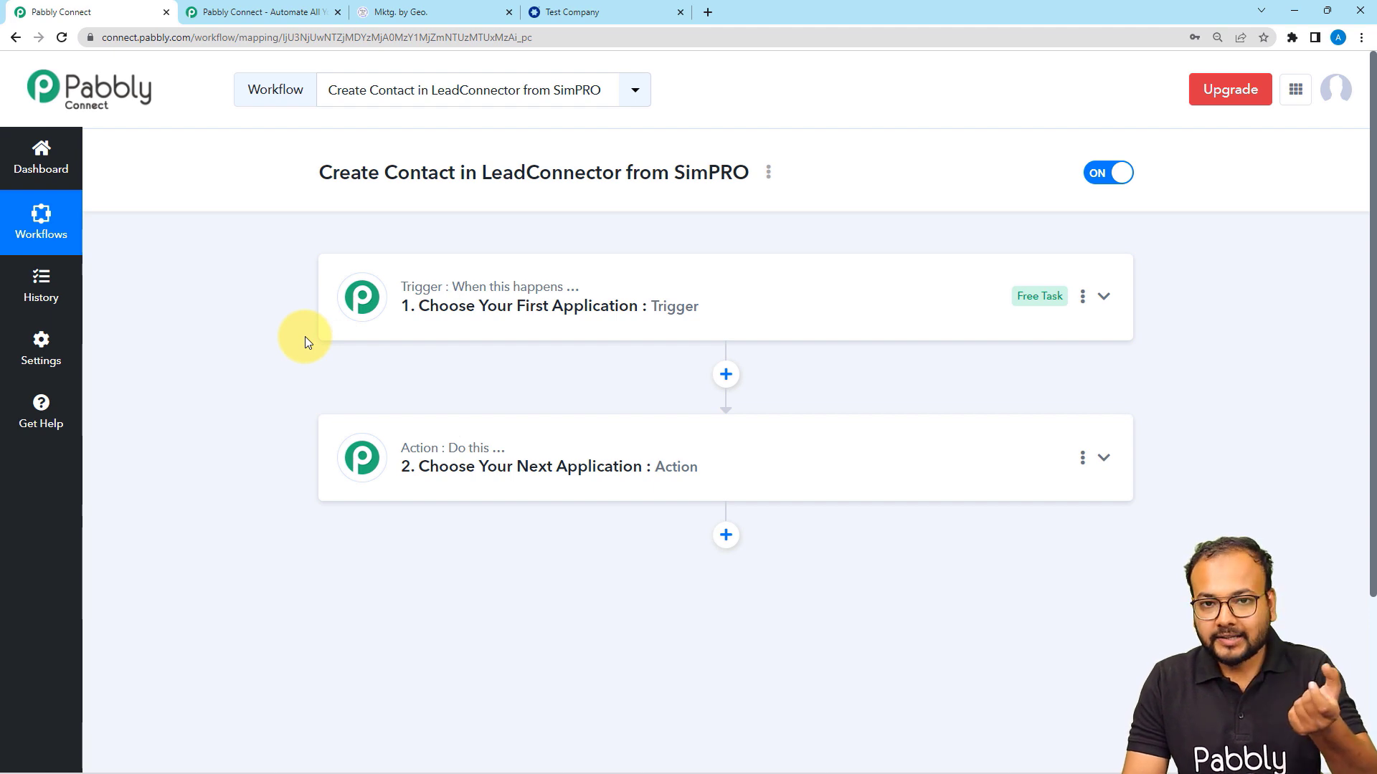
{"action": "left_click", "coordinate": [401, 309]}
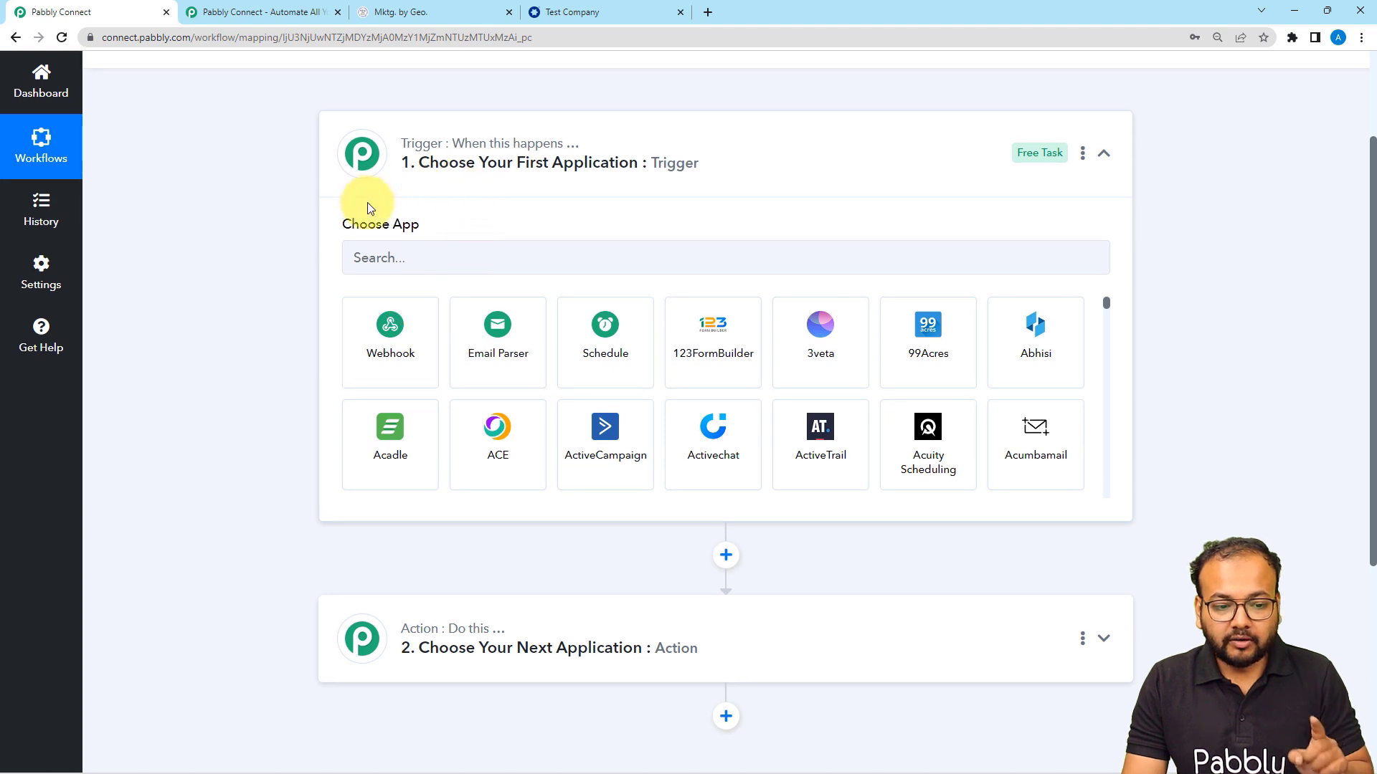
{"action": "left_click", "coordinate": [388, 260]}
{"action": "type", "text": "sim"}
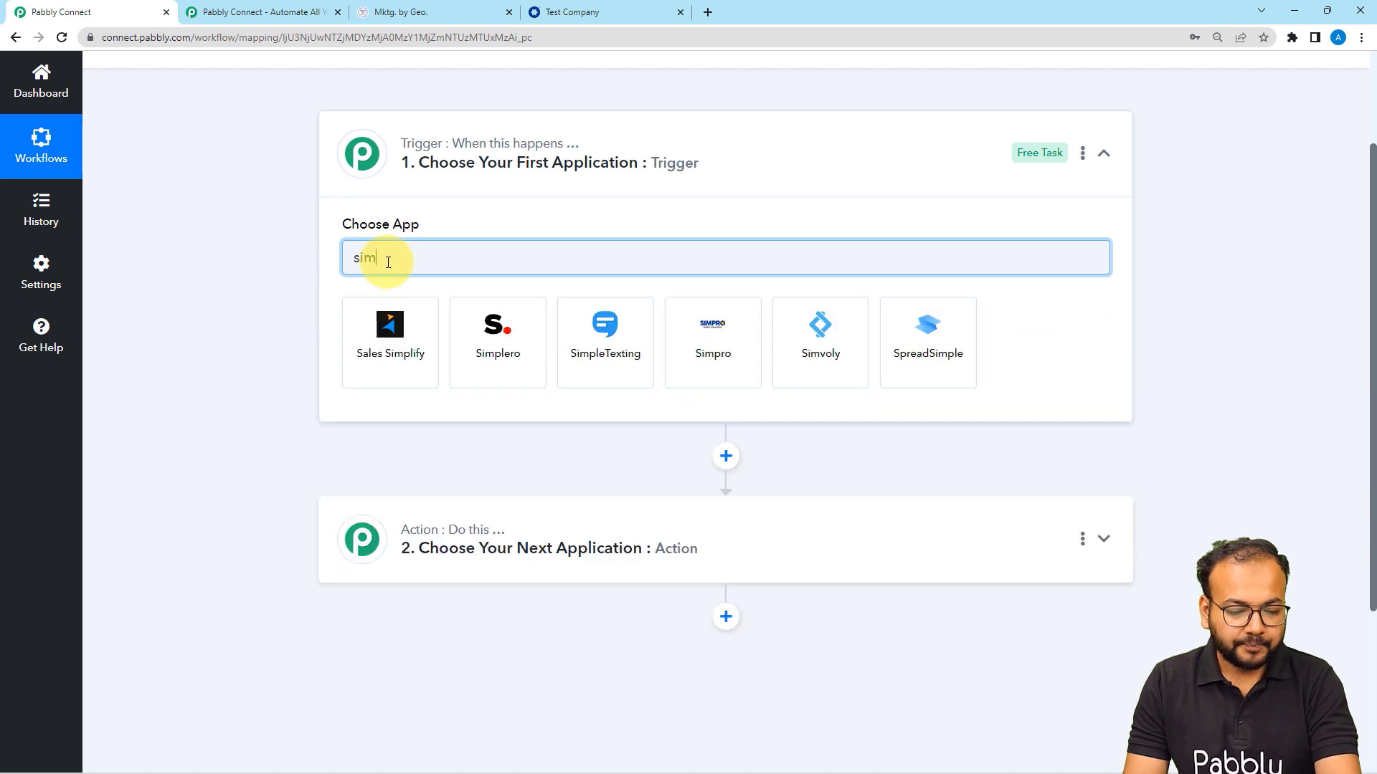
{"action": "left_click", "coordinate": [705, 368]}
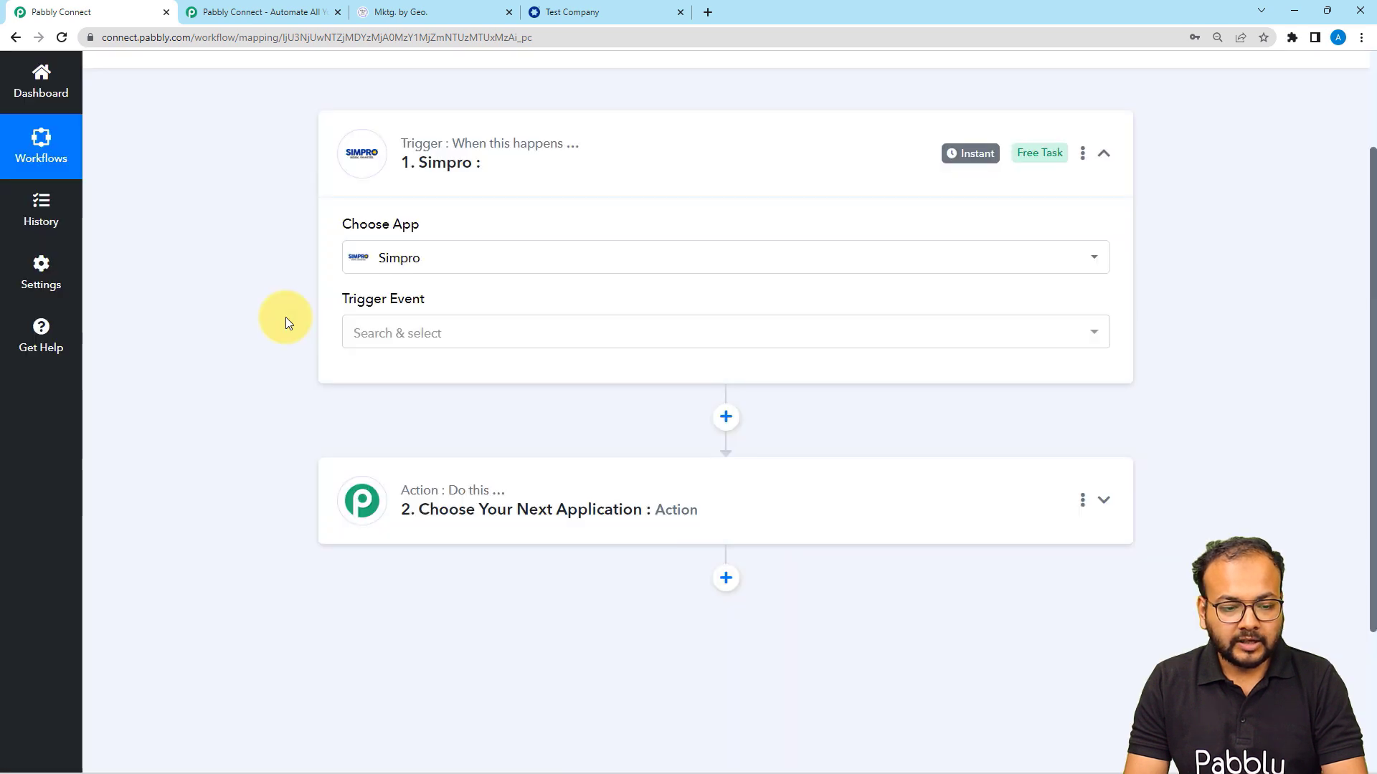
Set the Simpro trigger event to New Job and review the webhook setup instructions.
{"action": "scroll", "coordinate": [285, 317], "scroll_direction": "down", "scroll_amount": 2}
{"action": "left_click", "coordinate": [399, 204]}
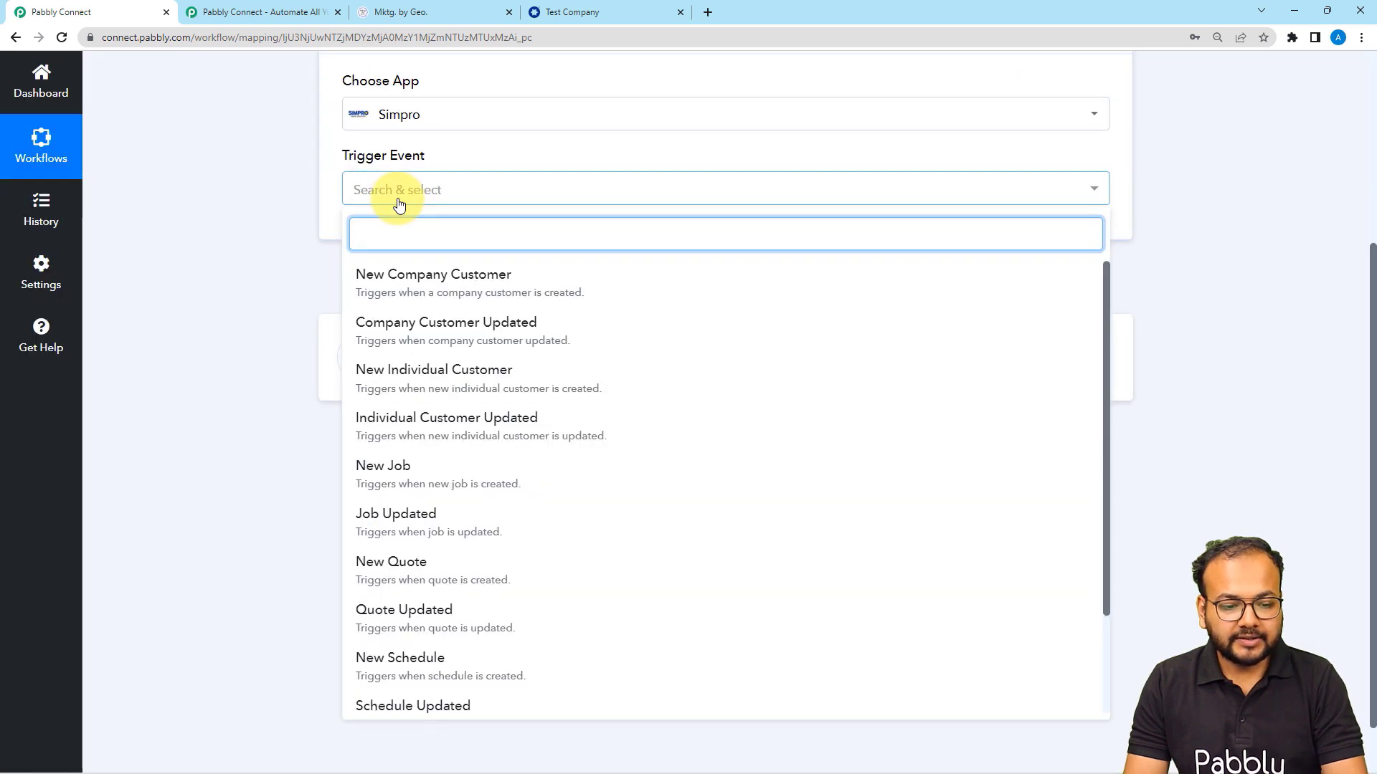
{"action": "left_click", "coordinate": [427, 482]}
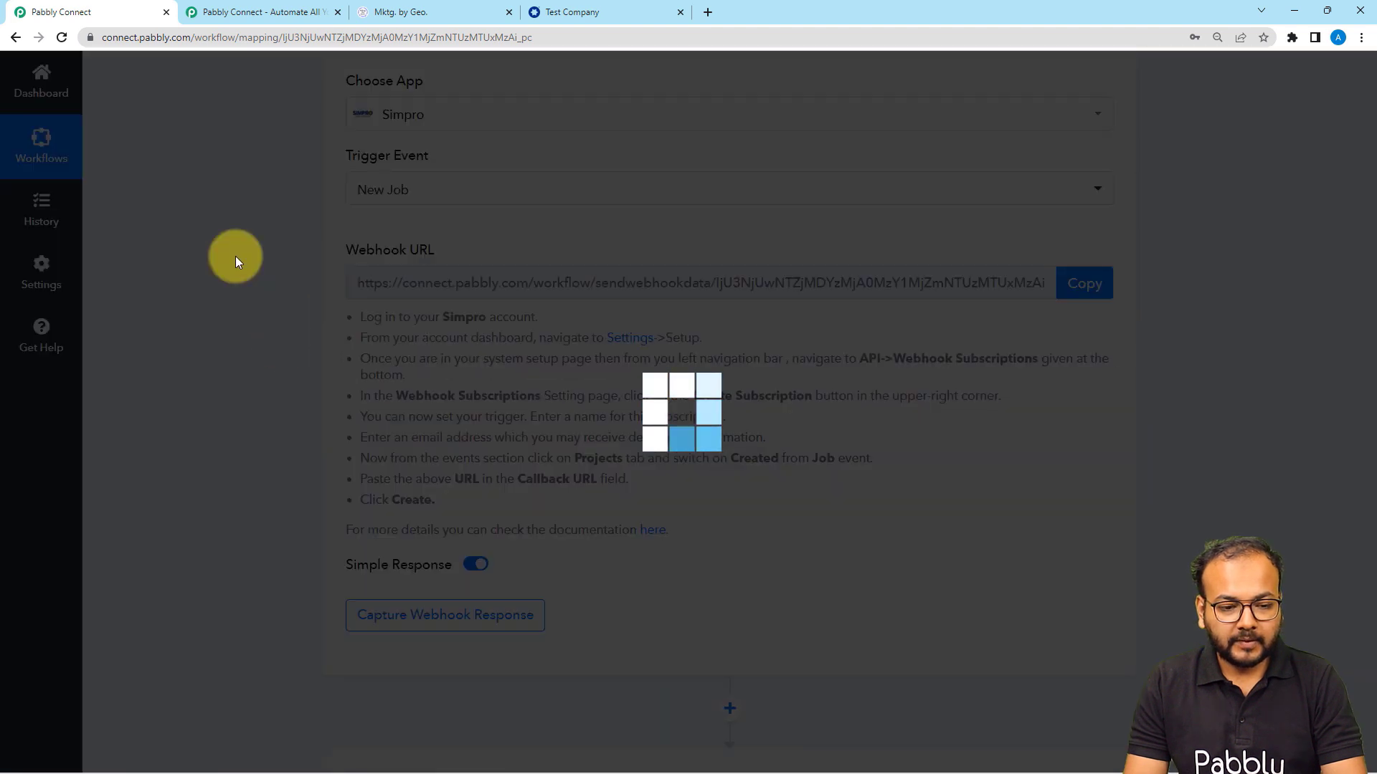
{"action": "scroll", "coordinate": [276, 348], "scroll_direction": "up", "scroll_amount": 2}
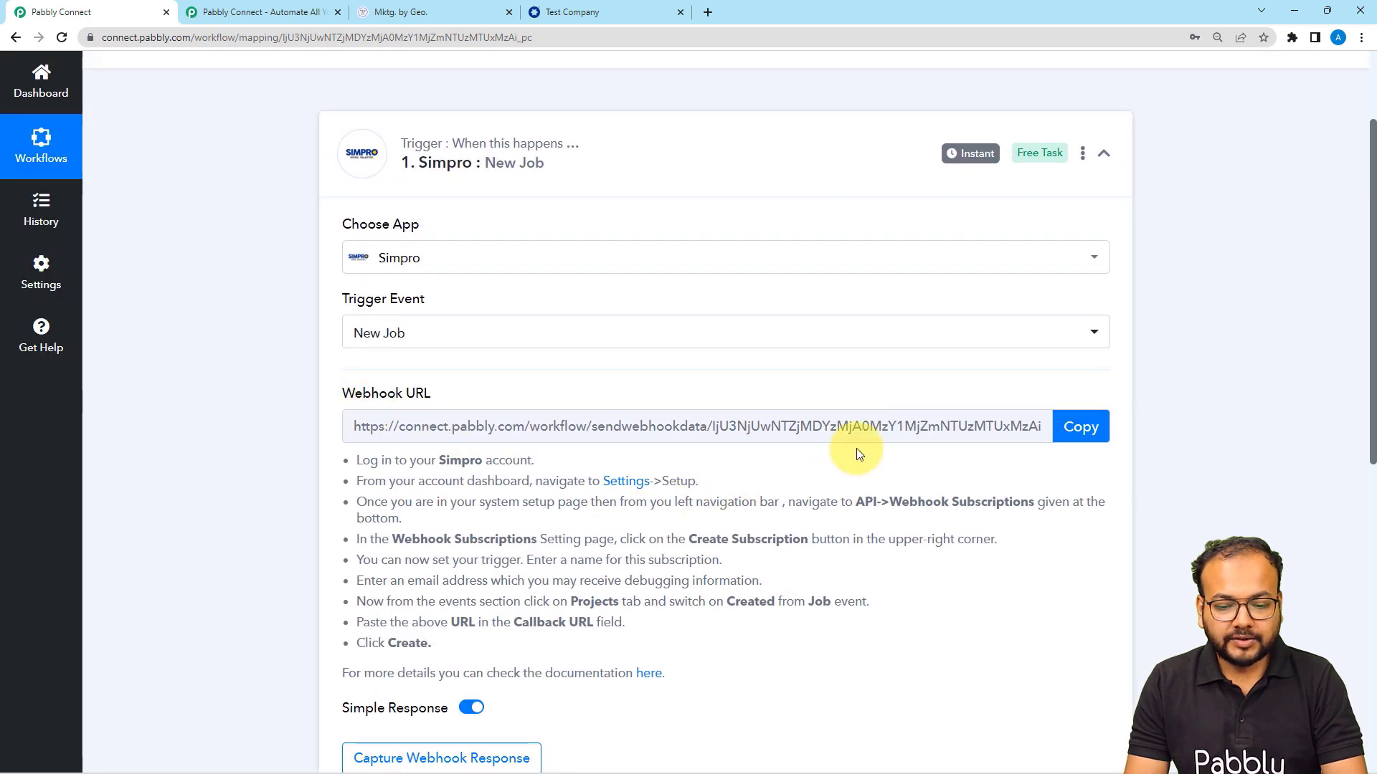
{"action": "left_click", "coordinate": [1066, 429]}
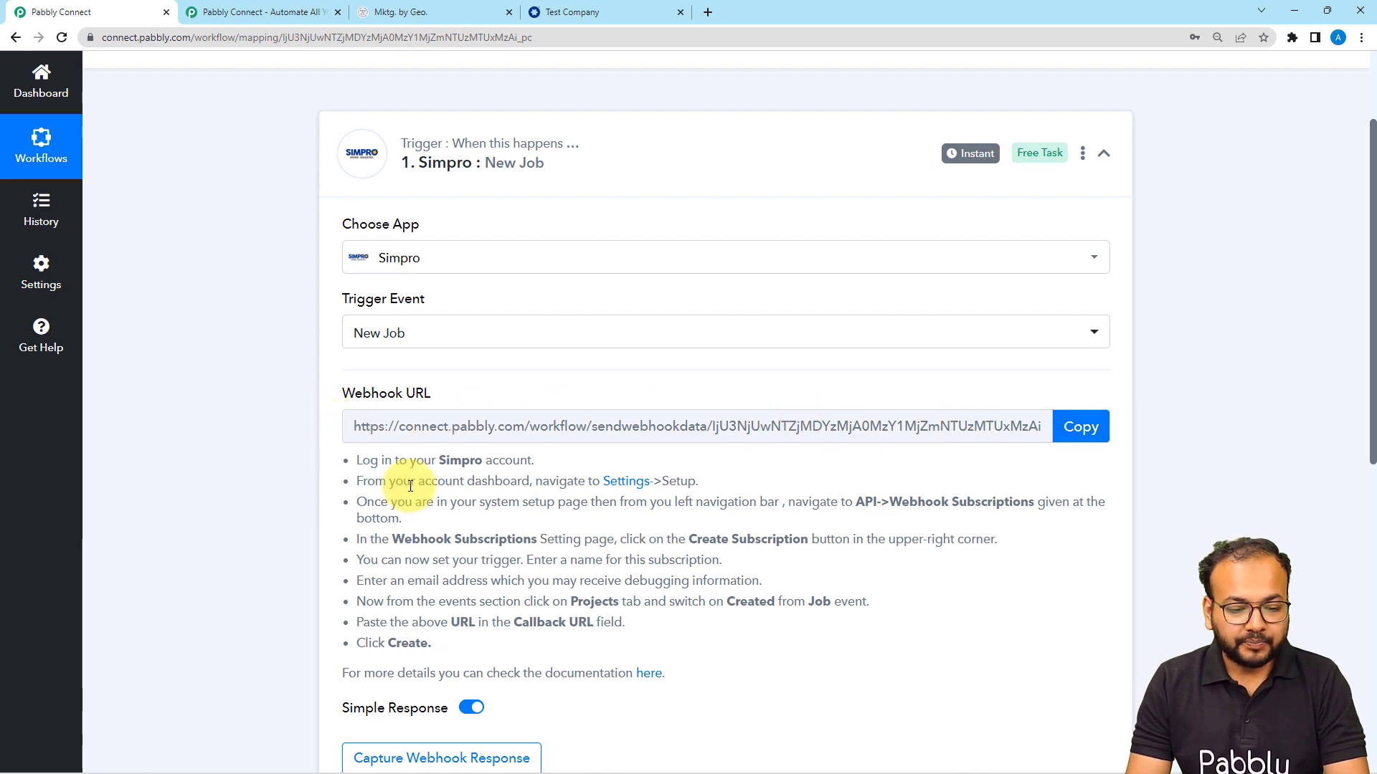
{"action": "left_click_drag", "start_coordinate": [361, 461], "coordinate": [307, 539]}
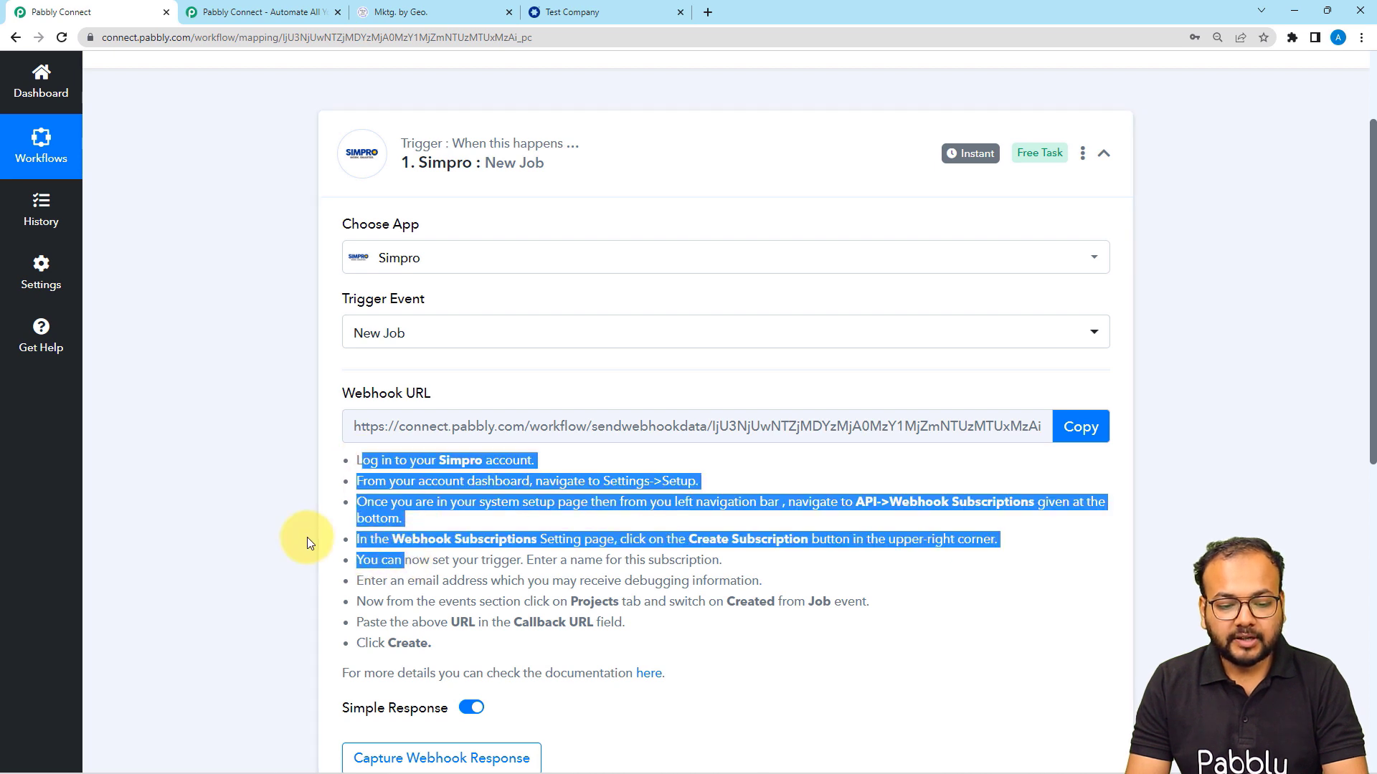
{"action": "scroll", "coordinate": [307, 537], "scroll_direction": "down", "scroll_amount": 2}
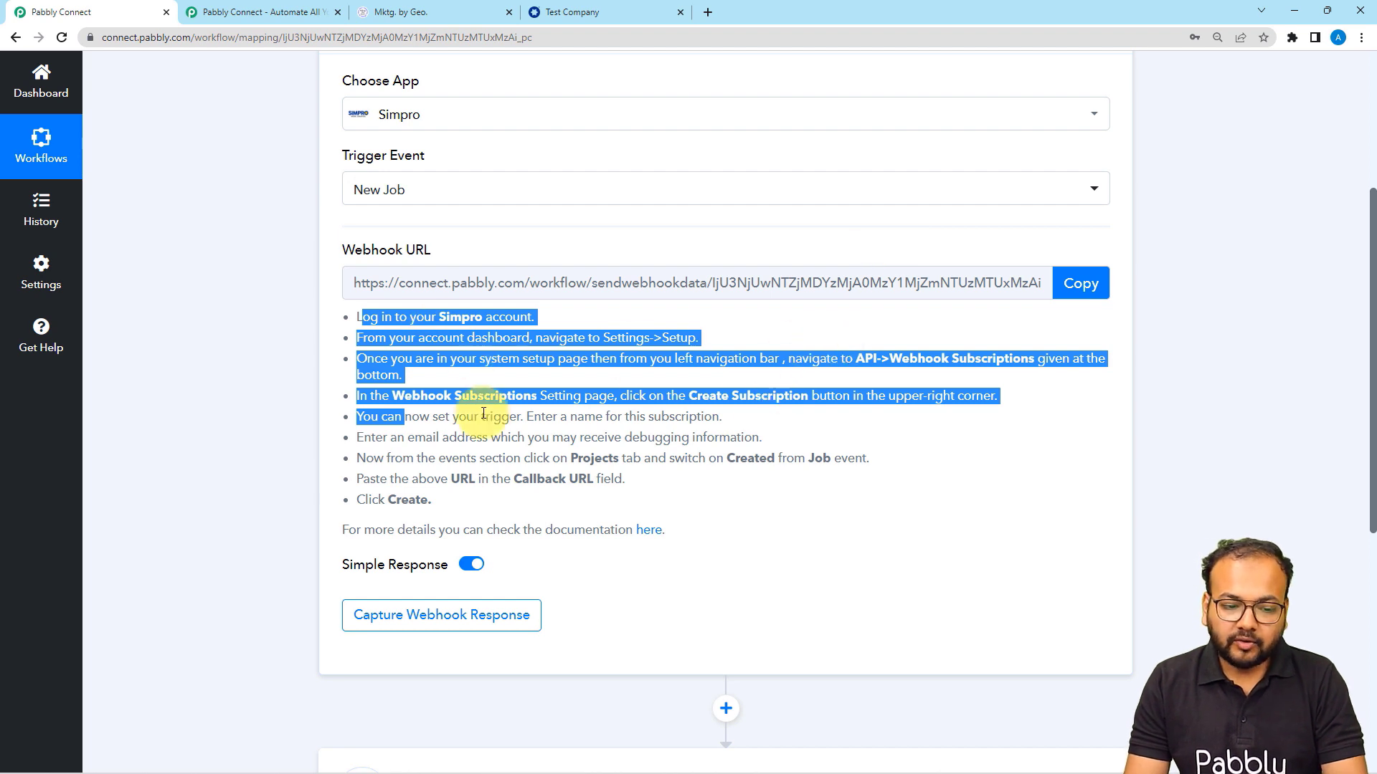
Switch to Simpro and start a new webhook subscription in the API section of System Setup.
{"action": "left_click", "coordinate": [588, 15]}
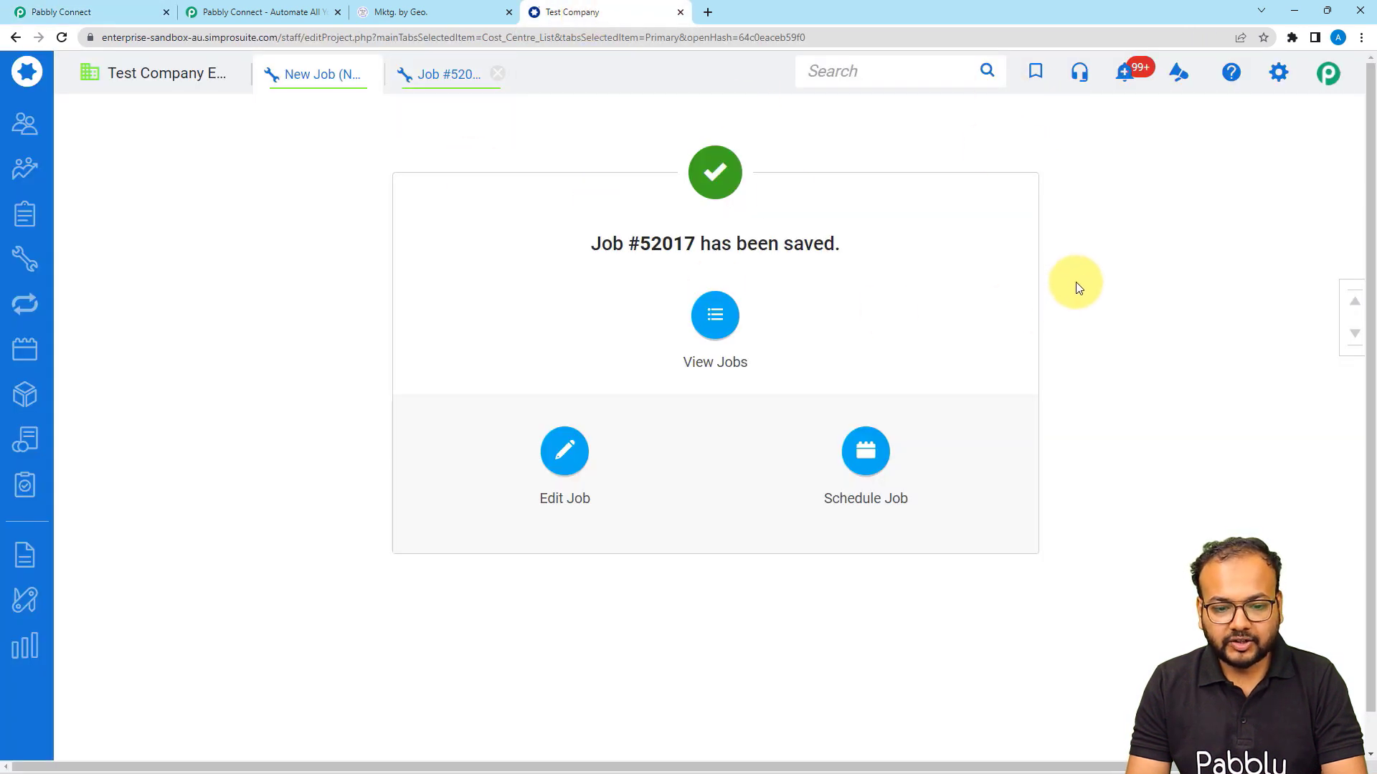
{"action": "left_click", "coordinate": [1266, 75]}
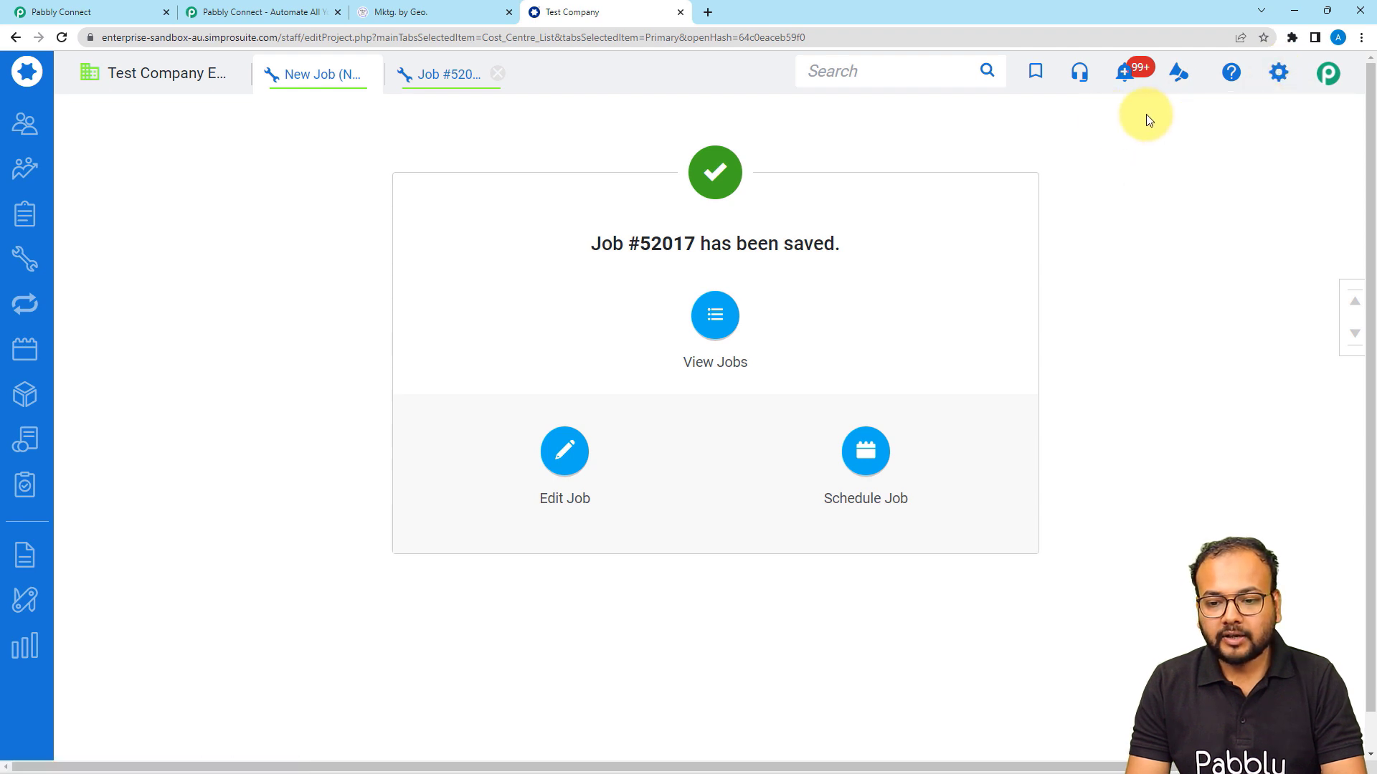
{"action": "left_click", "coordinate": [1175, 112]}
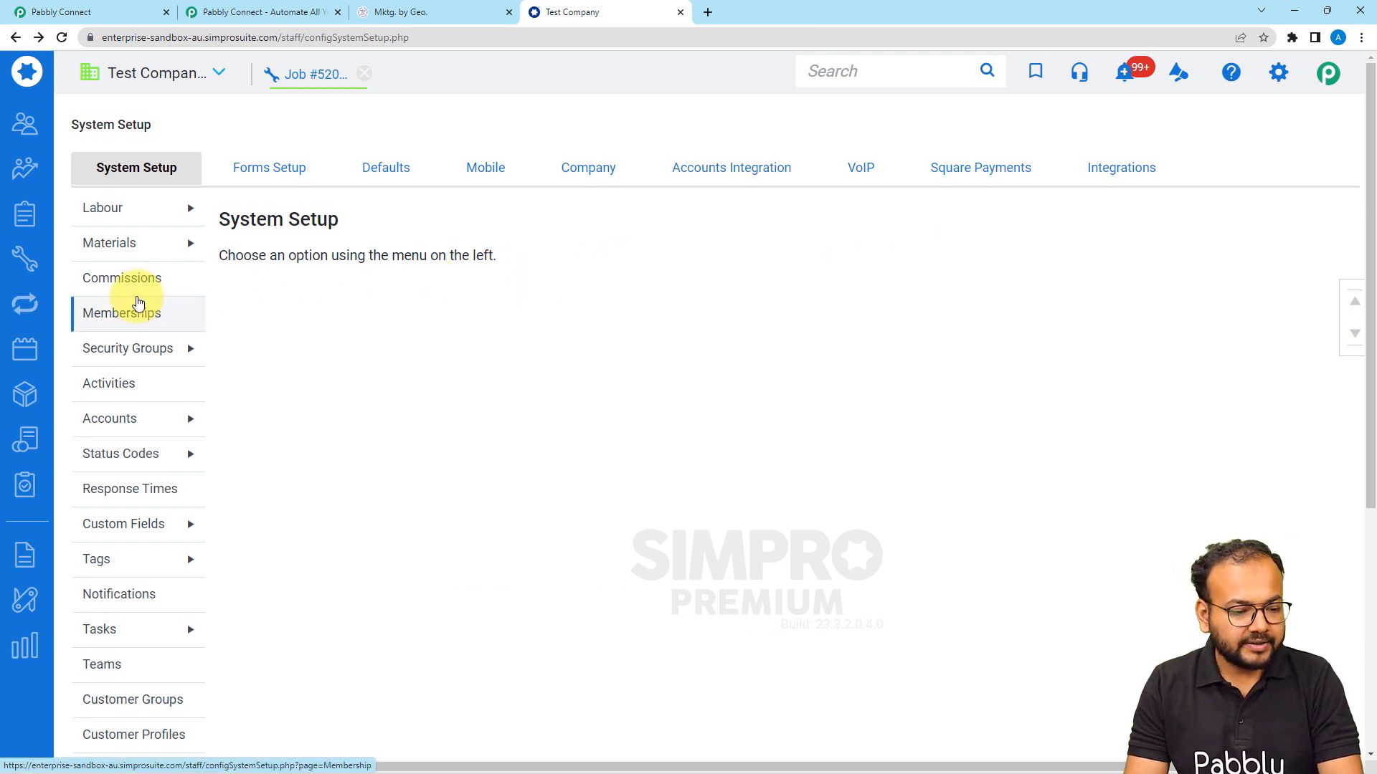
{"action": "scroll", "coordinate": [138, 302], "scroll_direction": "down", "scroll_amount": 5}
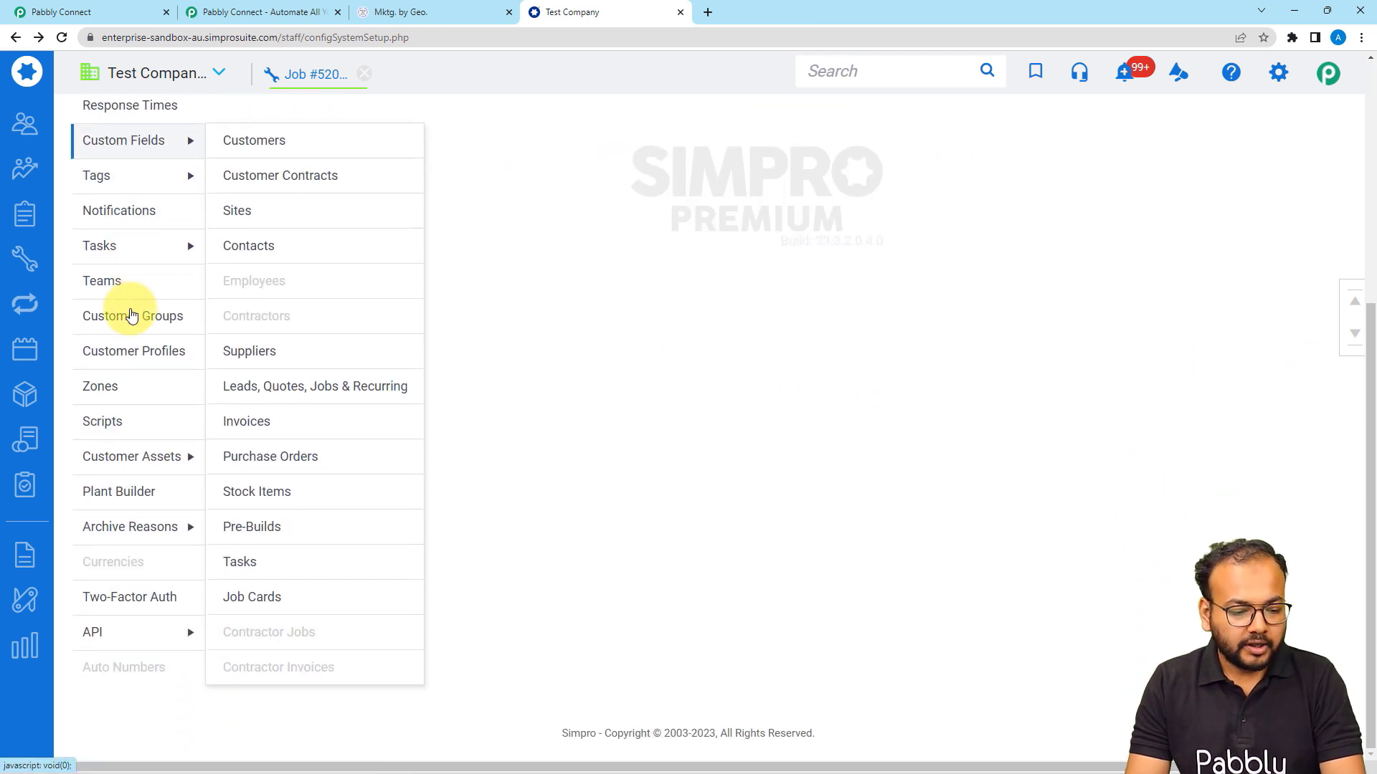
{"action": "mouse_move", "coordinate": [93, 639]}
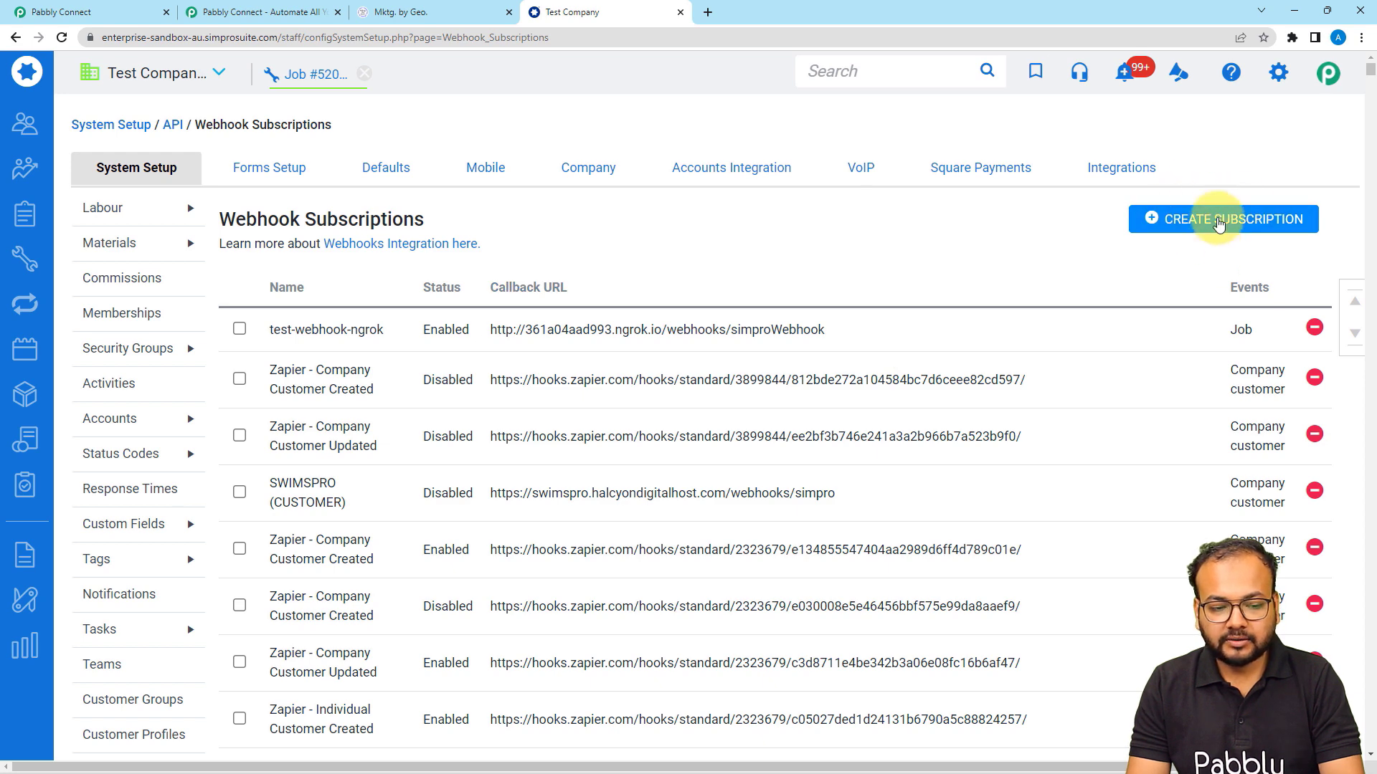
{"action": "left_click", "coordinate": [1218, 223]}
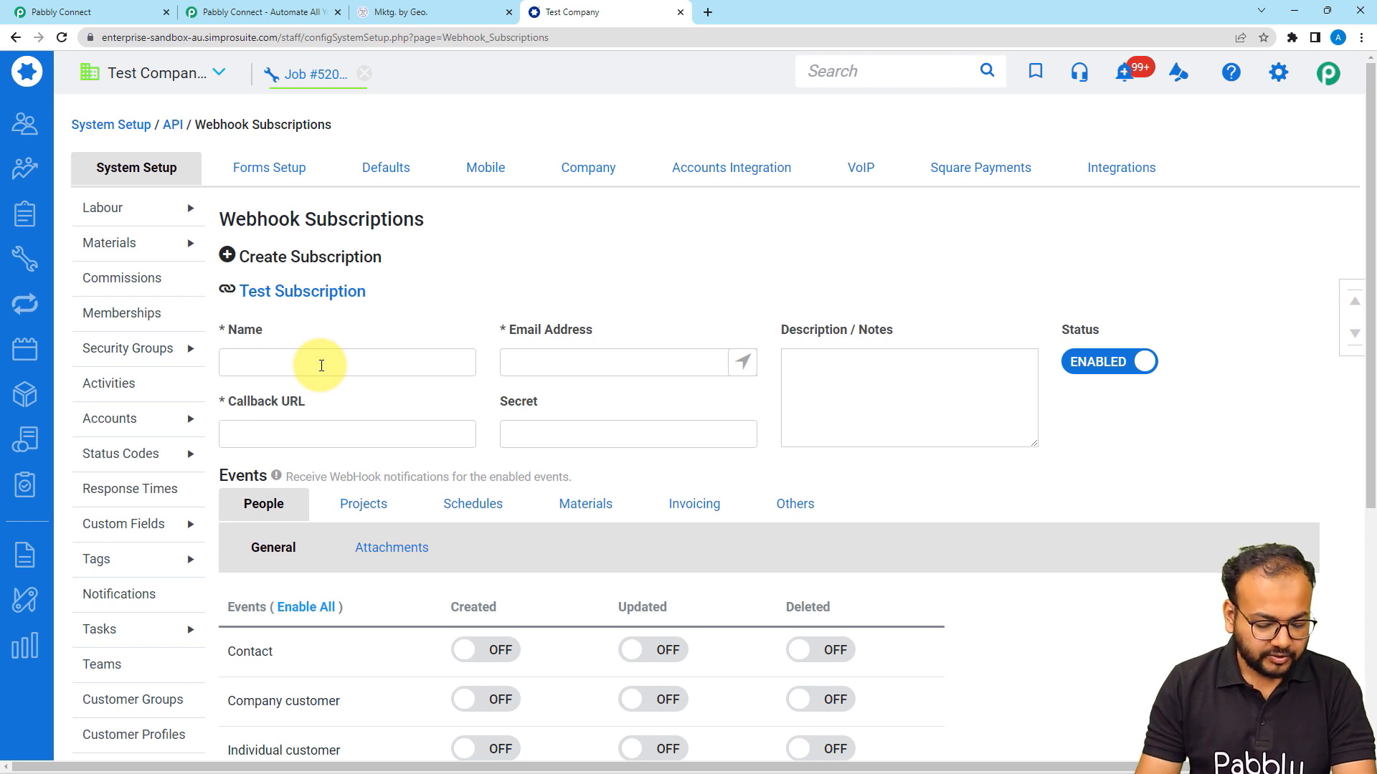
Fill in the webhook subscription's name with a person's name and enter the contact e-mail address.
{"action": "left_click", "coordinate": [321, 366]}
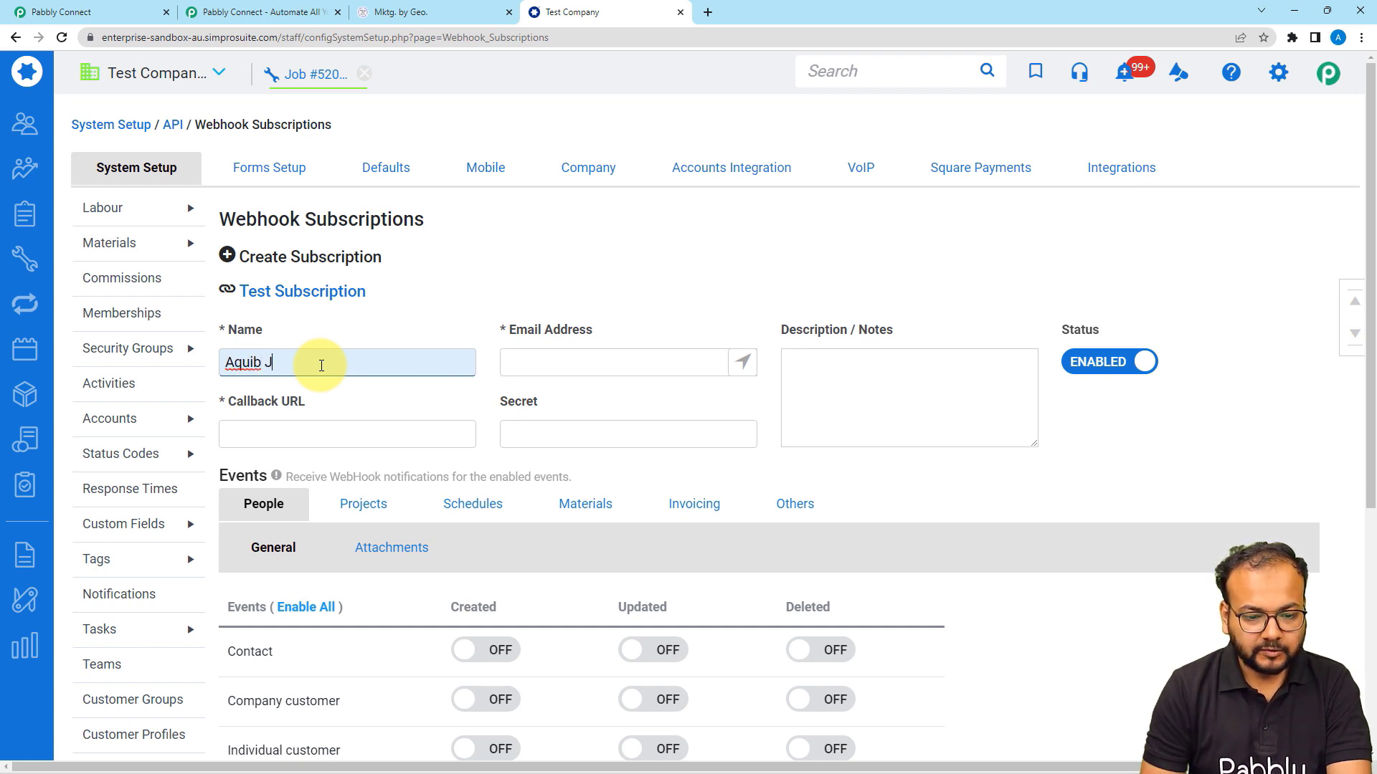
{"action": "left_click", "coordinate": [566, 357]}
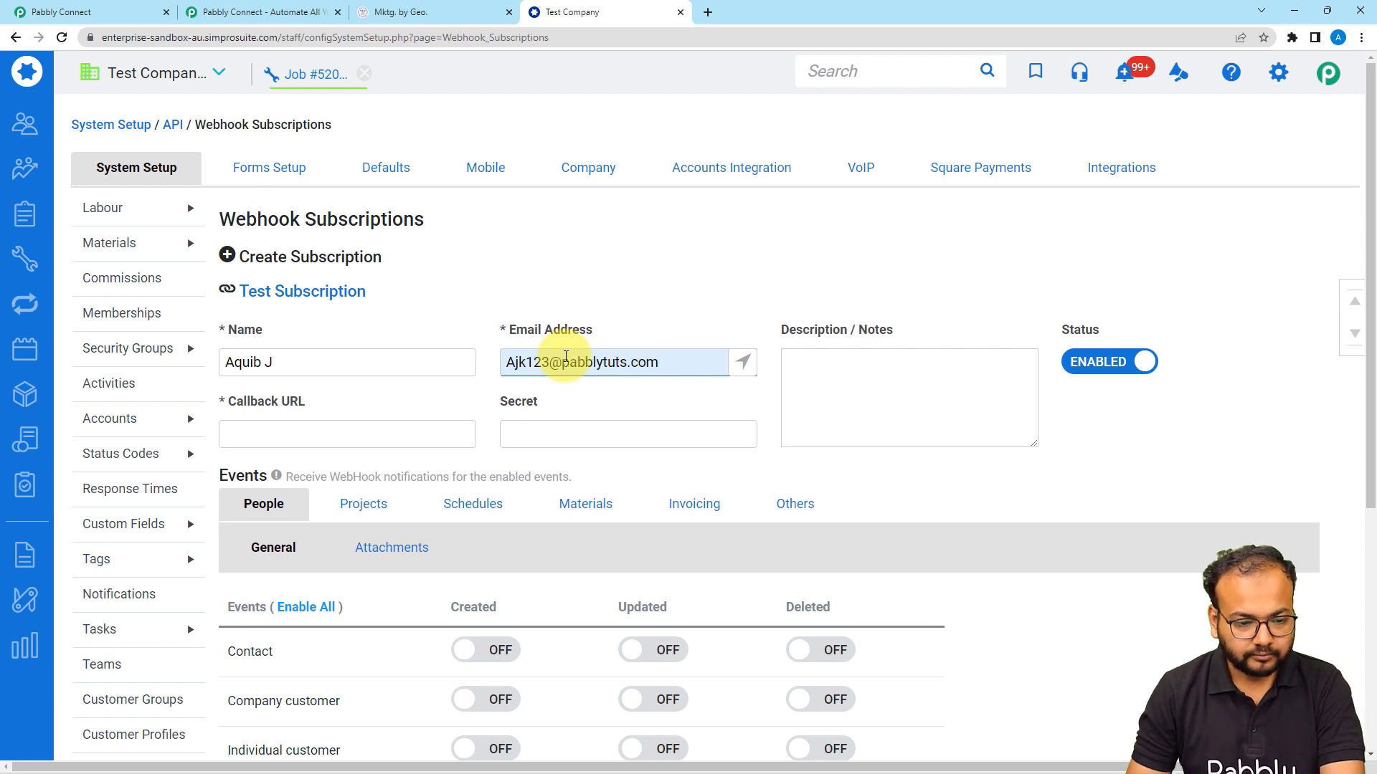
{"action": "left_click", "coordinate": [649, 400]}
{"action": "scroll", "coordinate": [554, 362], "scroll_direction": "down", "scroll_amount": 1}
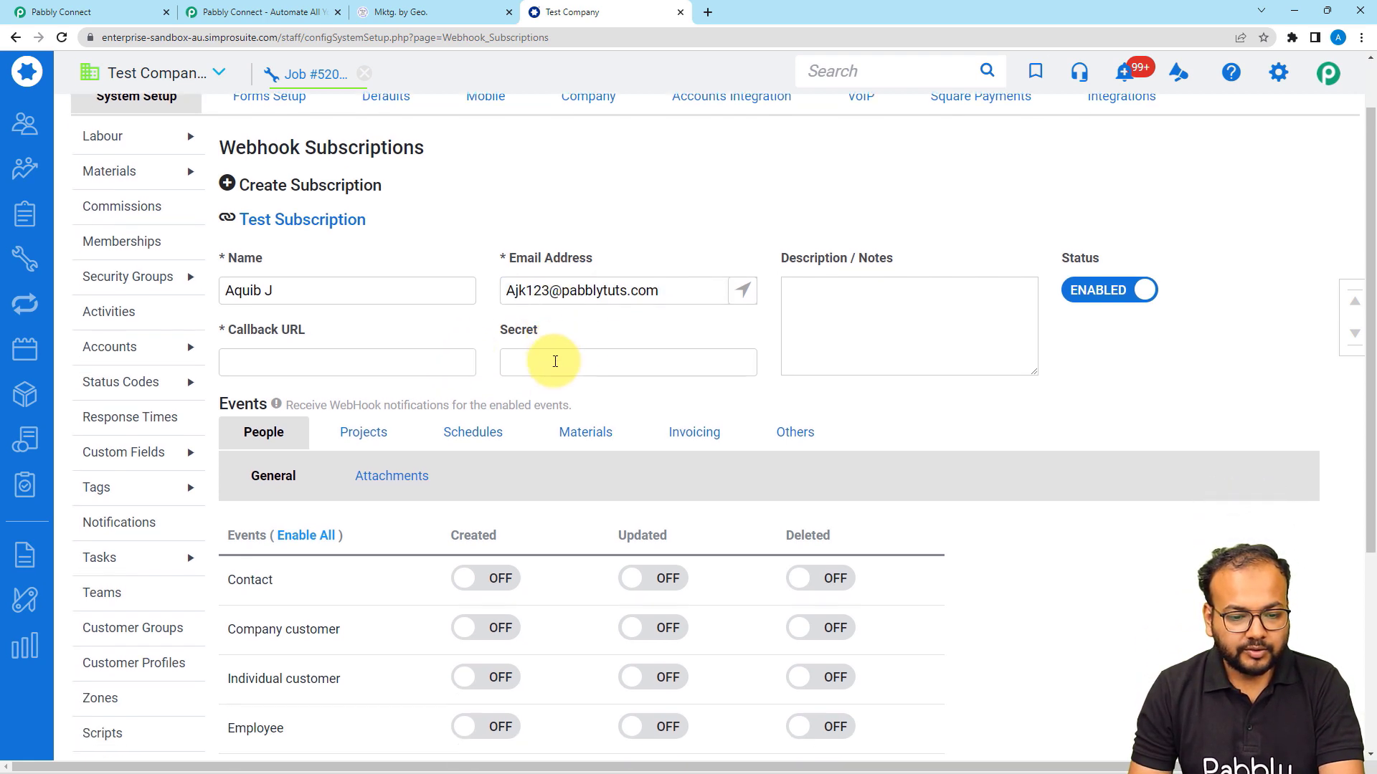
{"action": "scroll", "coordinate": [297, 360], "scroll_direction": "down", "scroll_amount": 1}
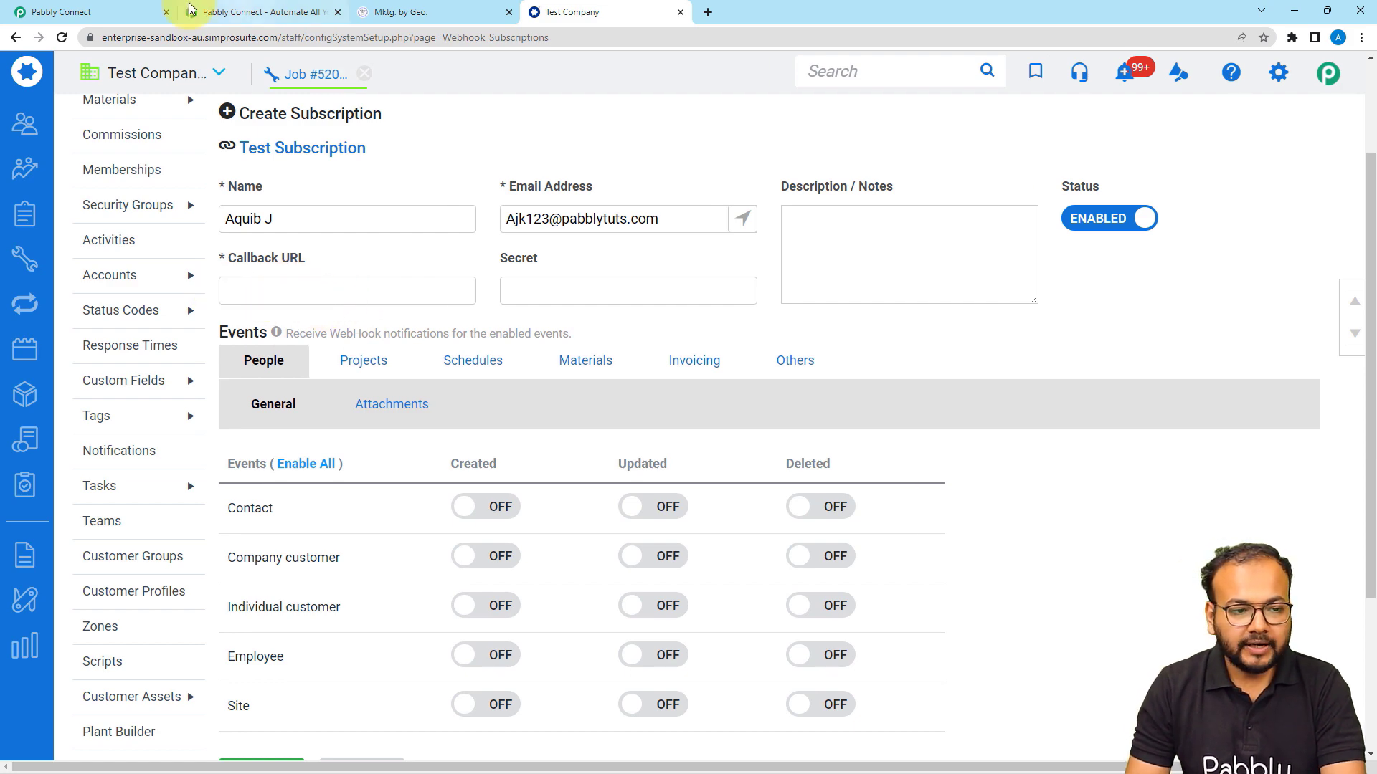
Copy the trigger's webhook URL from Pabbly Connect and paste it as the Simpro subscription's callback URL.
{"action": "left_click", "coordinate": [108, 11]}
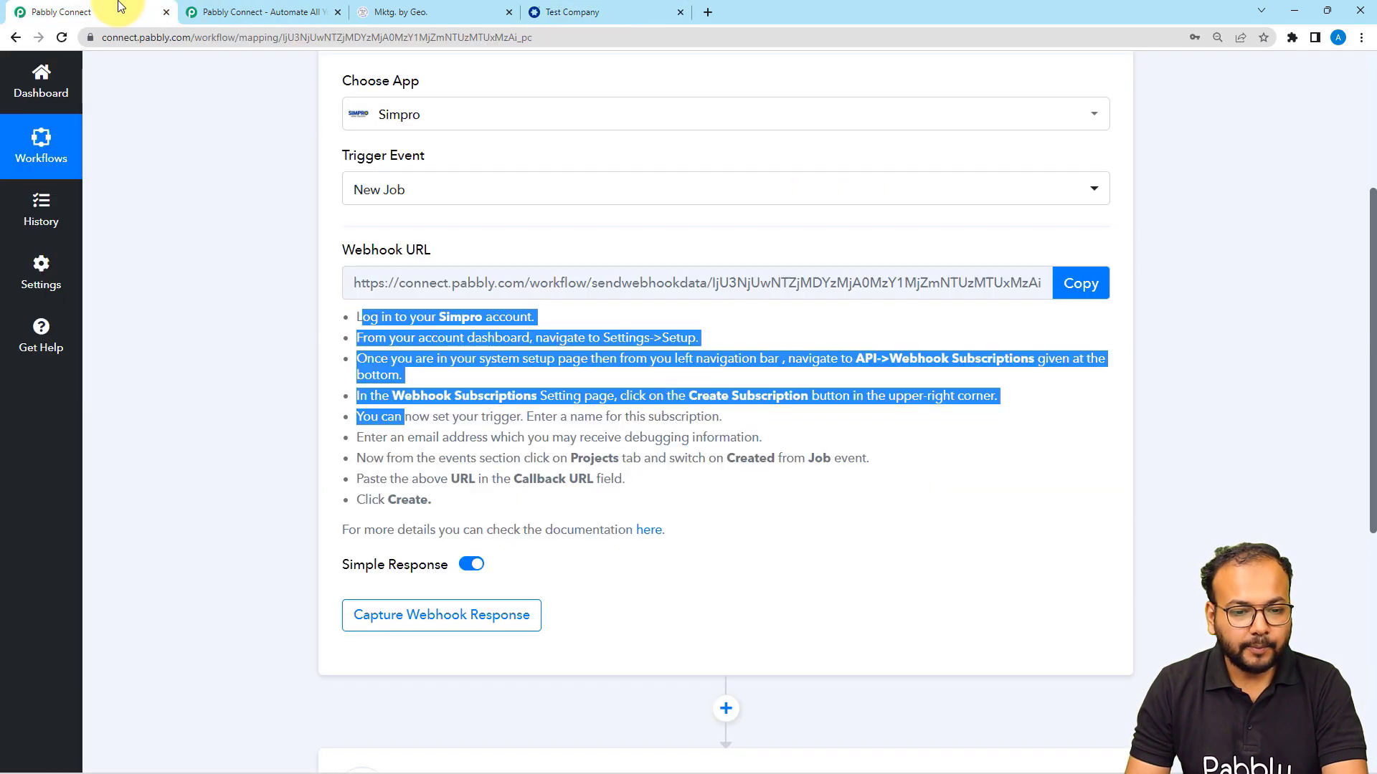
{"action": "left_click", "coordinate": [1091, 296]}
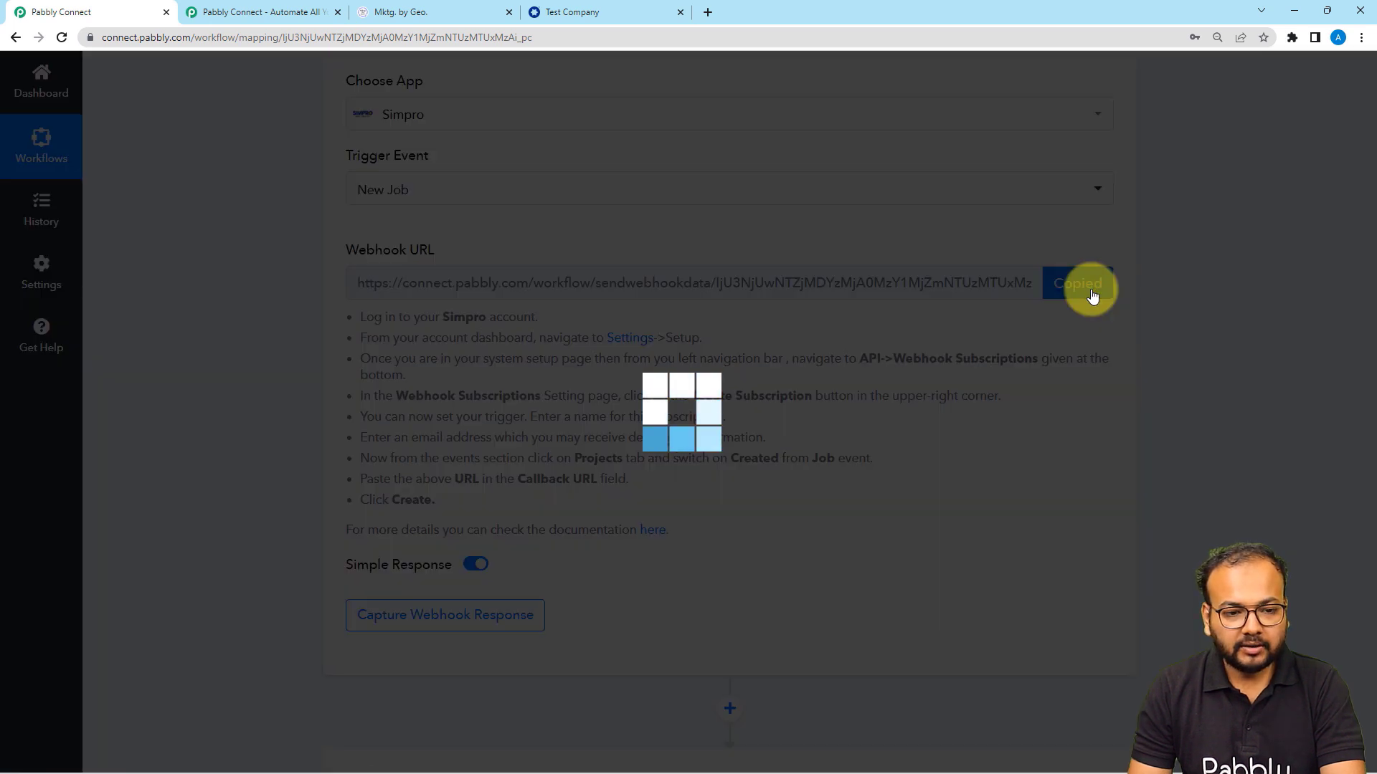
{"action": "left_click", "coordinate": [552, 11]}
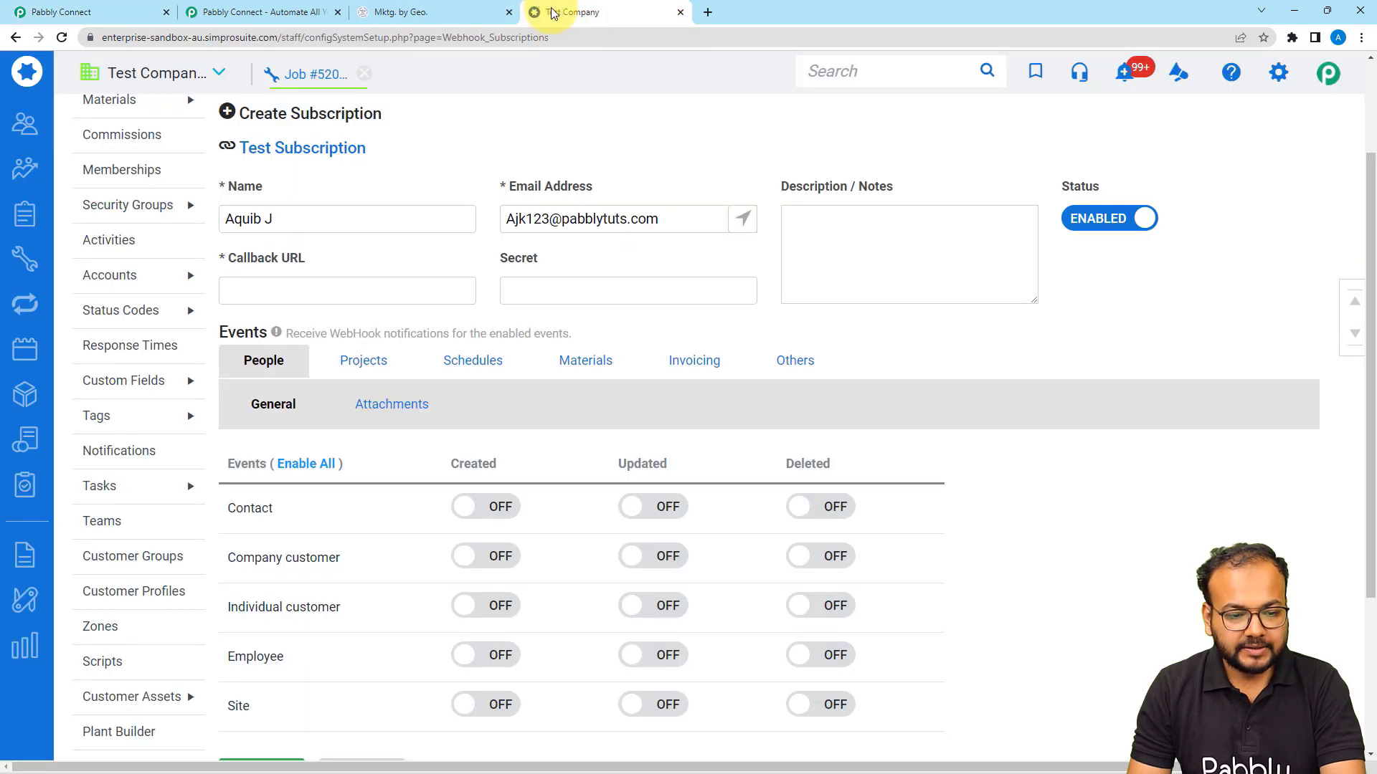
{"action": "right_click", "coordinate": [269, 282]}
{"action": "left_click", "coordinate": [304, 399]}
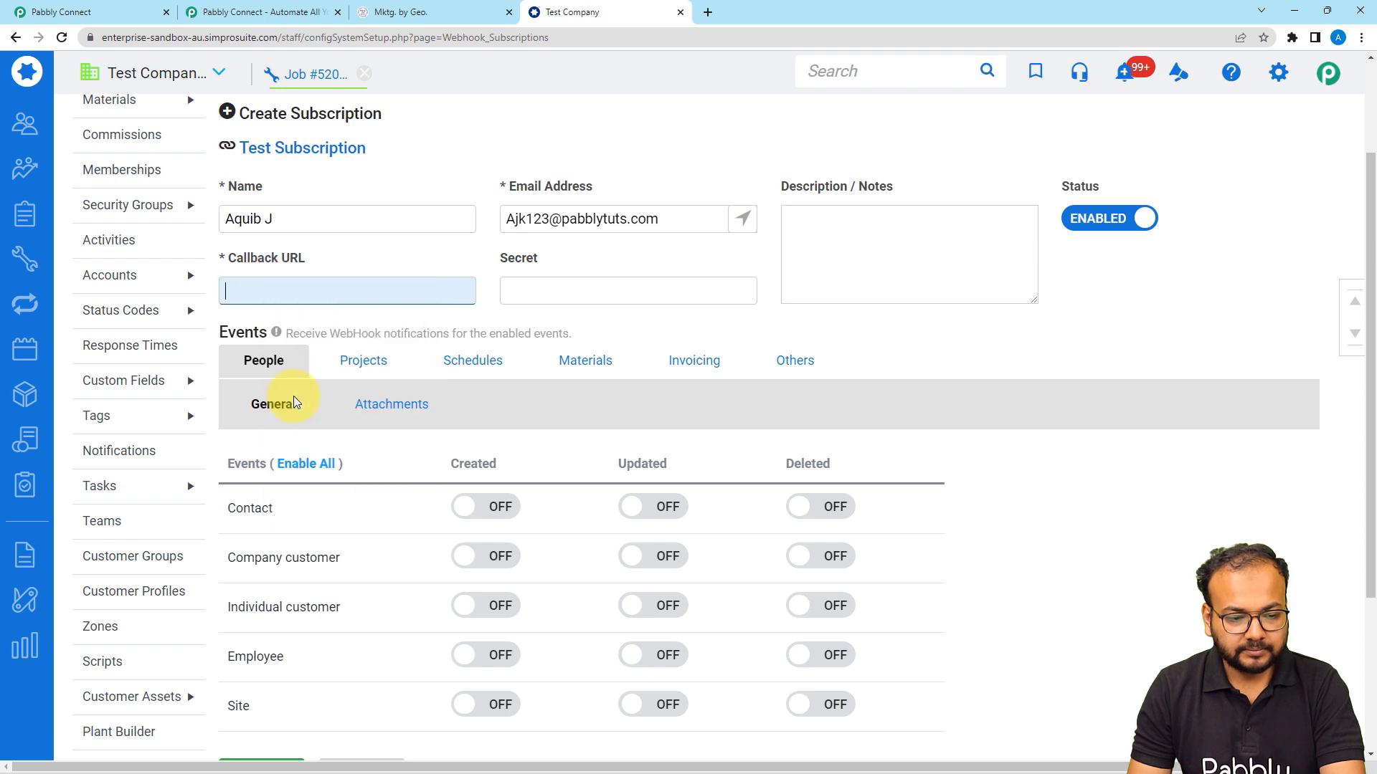
{"action": "left_click", "coordinate": [872, 357]}
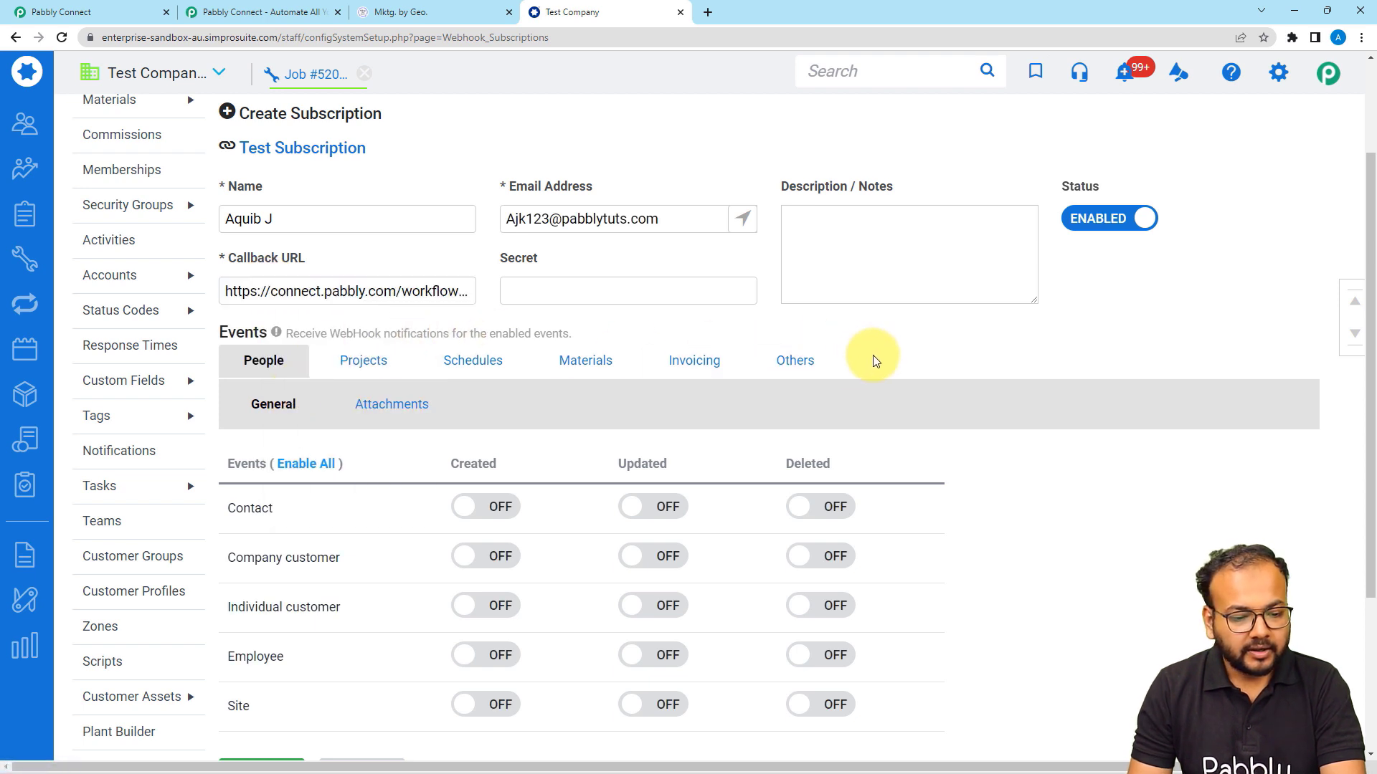
Enable the Created event for Job under the Projects events and create the webhook subscription.
{"action": "scroll", "coordinate": [608, 409], "scroll_direction": "down", "scroll_amount": 1}
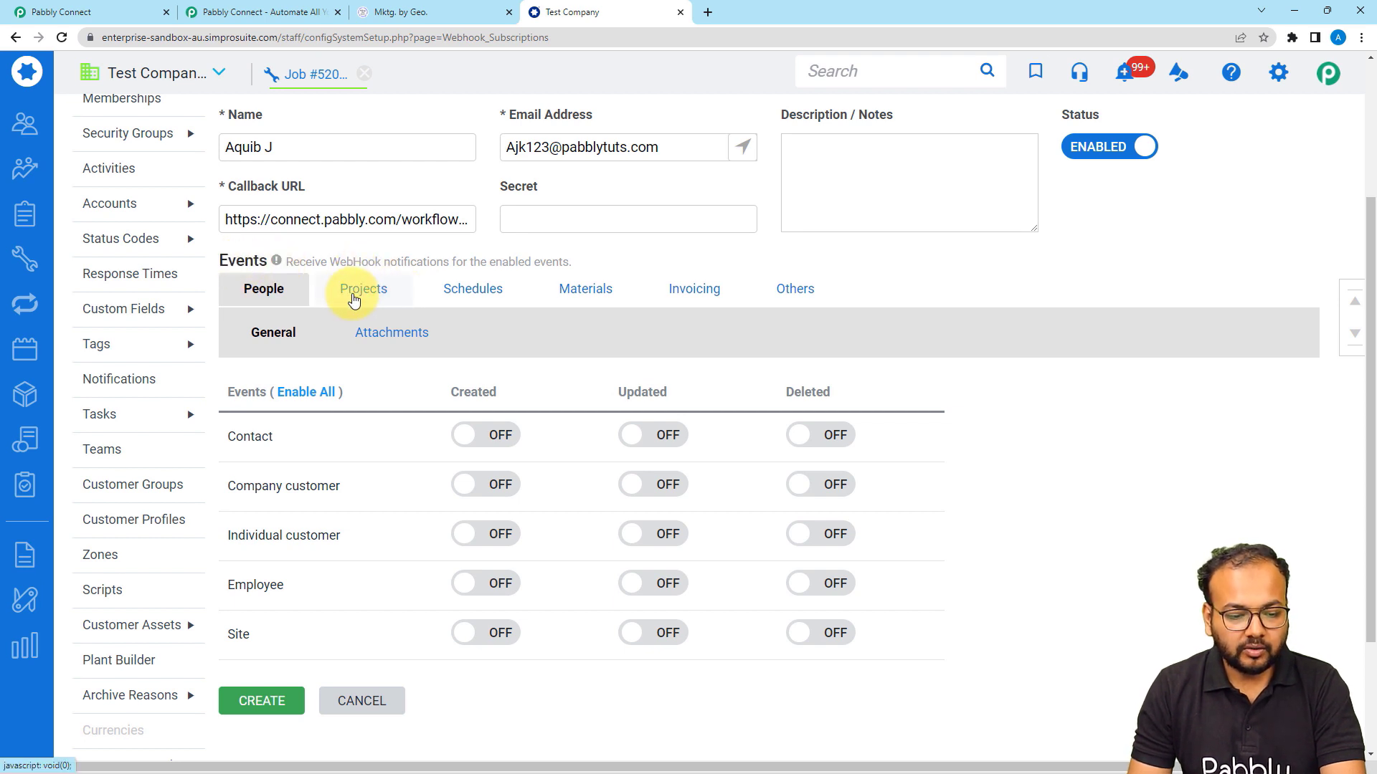
{"action": "left_click", "coordinate": [363, 288]}
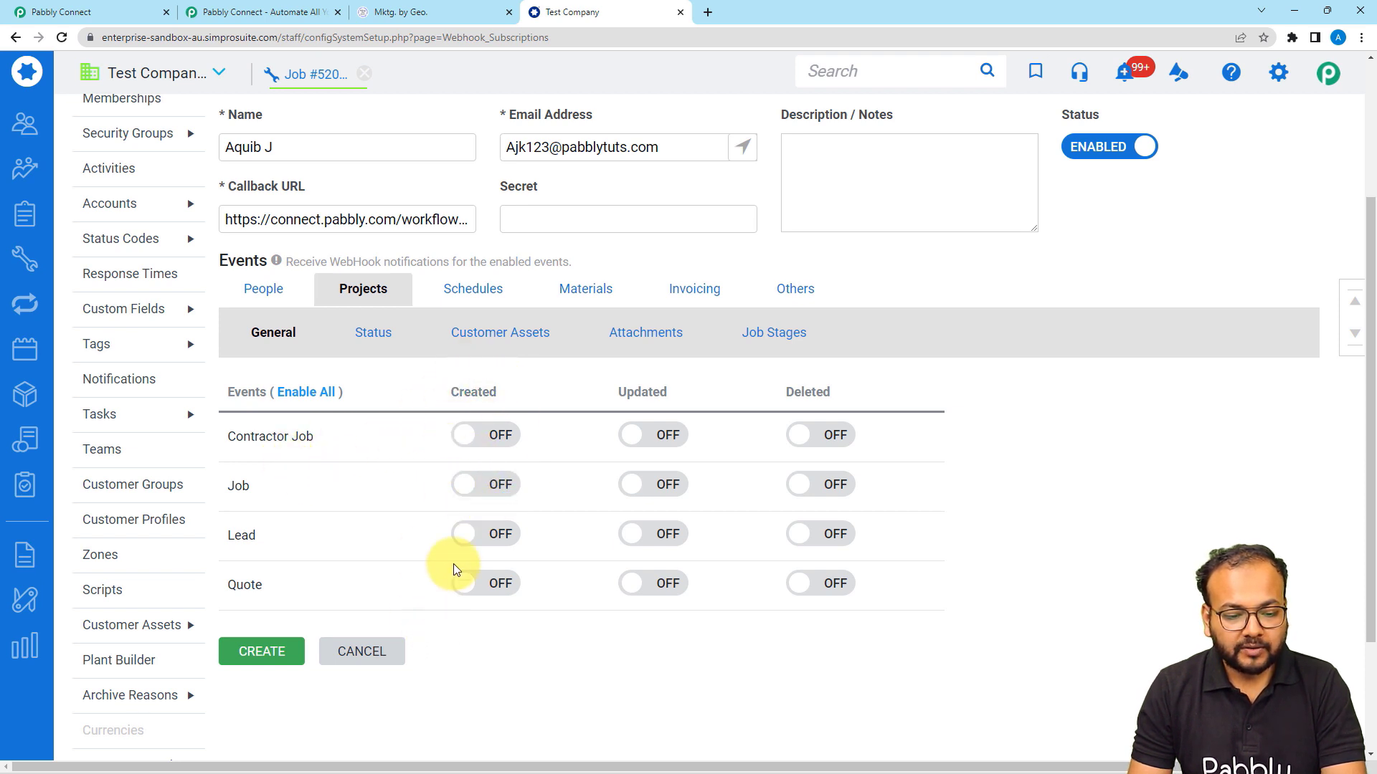
{"action": "left_click", "coordinate": [504, 491]}
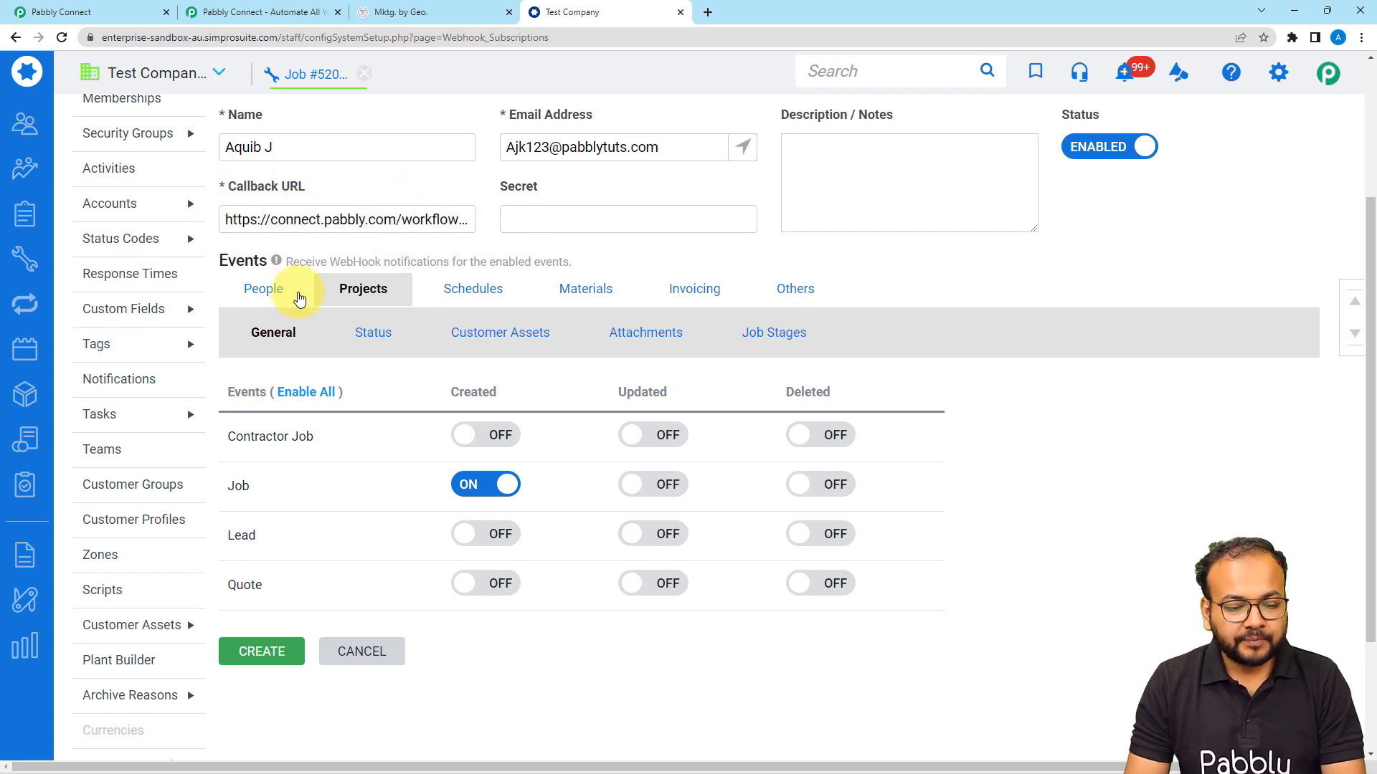
{"action": "left_click", "coordinate": [256, 663]}
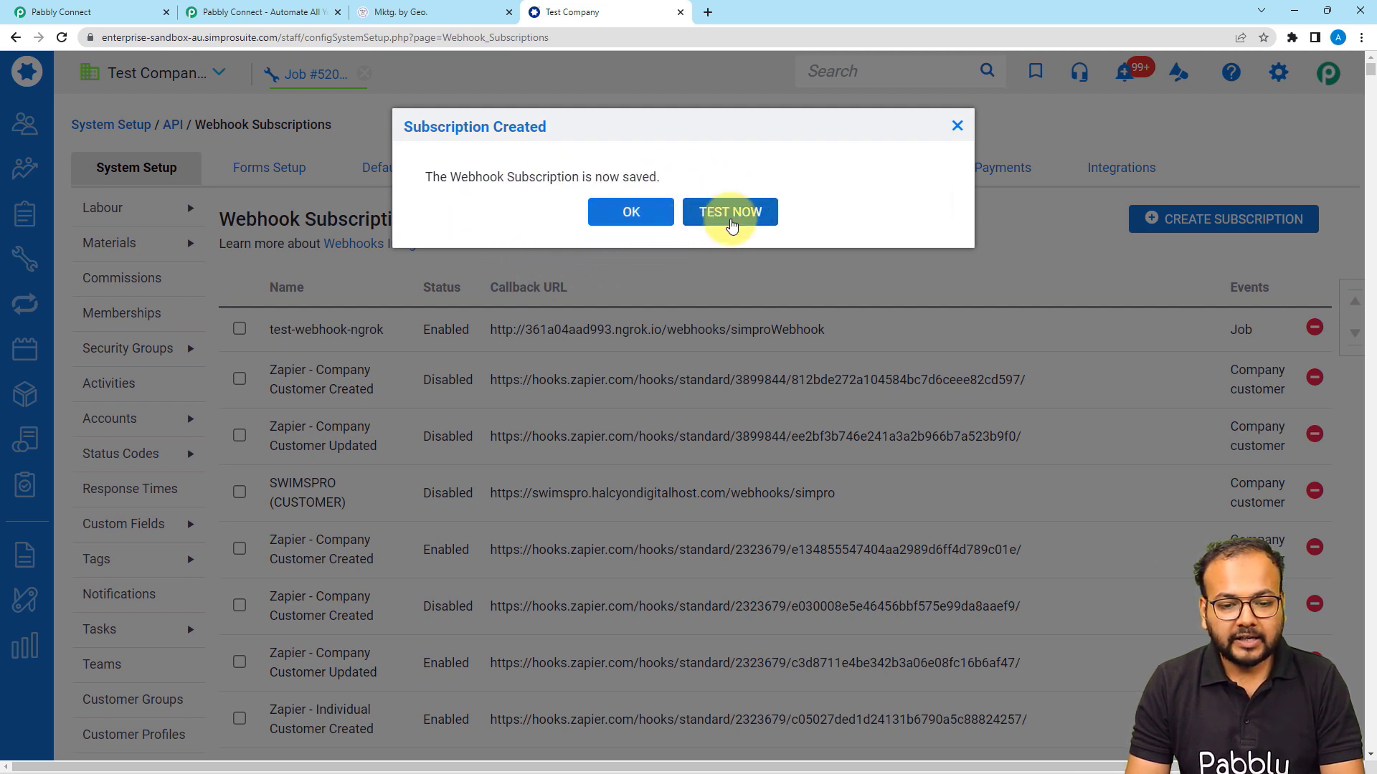
Return to the Pabbly Connect workflow and check the trigger's webhook response status.
{"action": "left_click", "coordinate": [96, 9]}
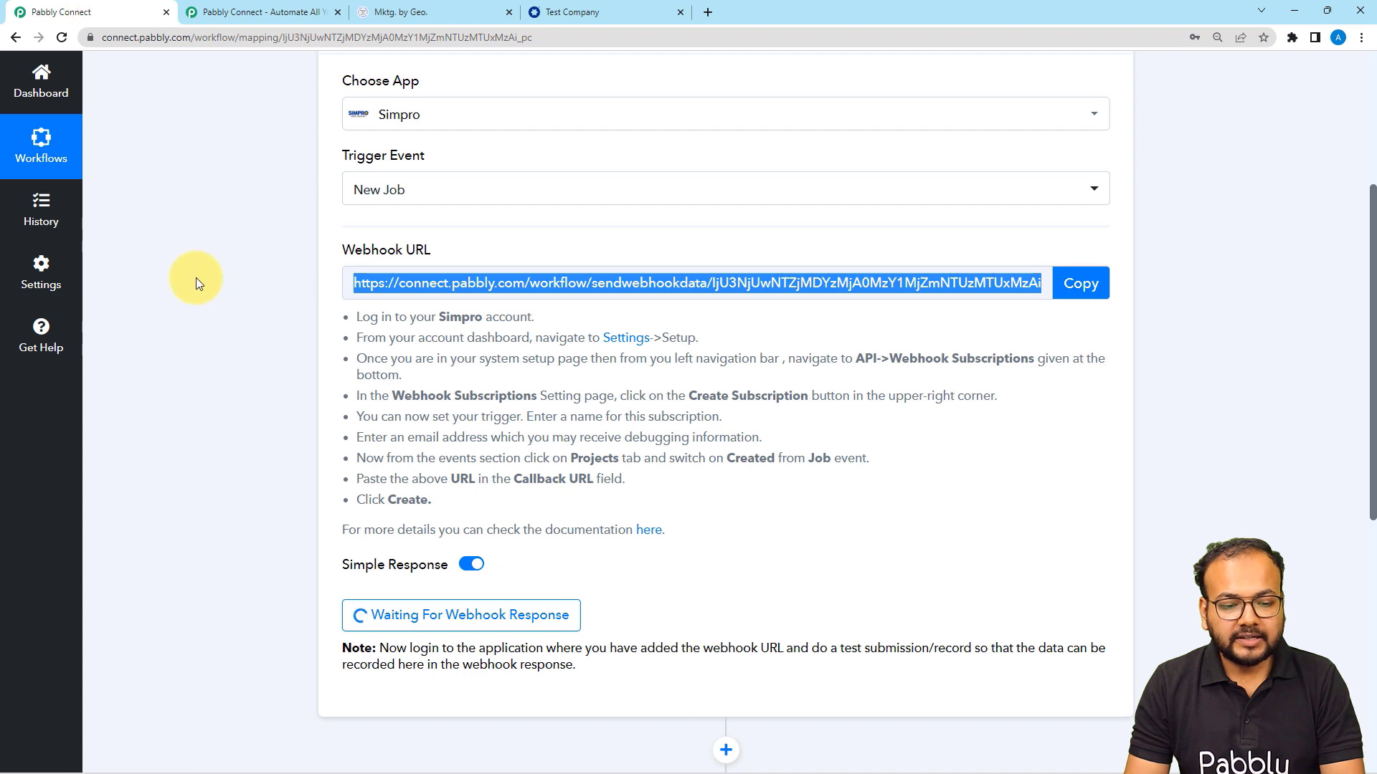
{"action": "scroll", "coordinate": [196, 277], "scroll_direction": "down", "scroll_amount": 2}
{"action": "scroll", "coordinate": [624, 387], "scroll_direction": "down", "scroll_amount": 2}
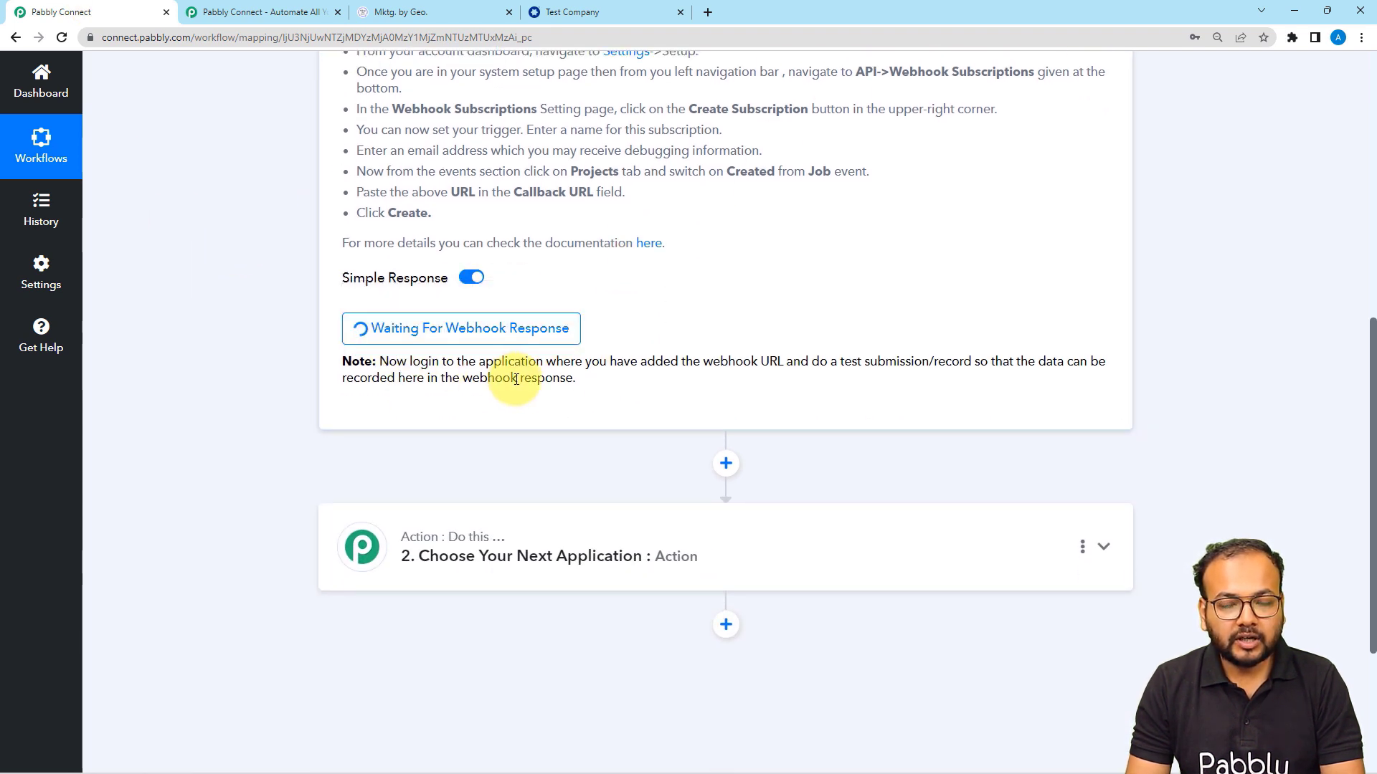
Switch to the Simpro tab, send the webhook subscription's test message to the callback URL and close the dialog.
{"action": "scroll", "coordinate": [534, 378], "scroll_direction": "up", "scroll_amount": 2}
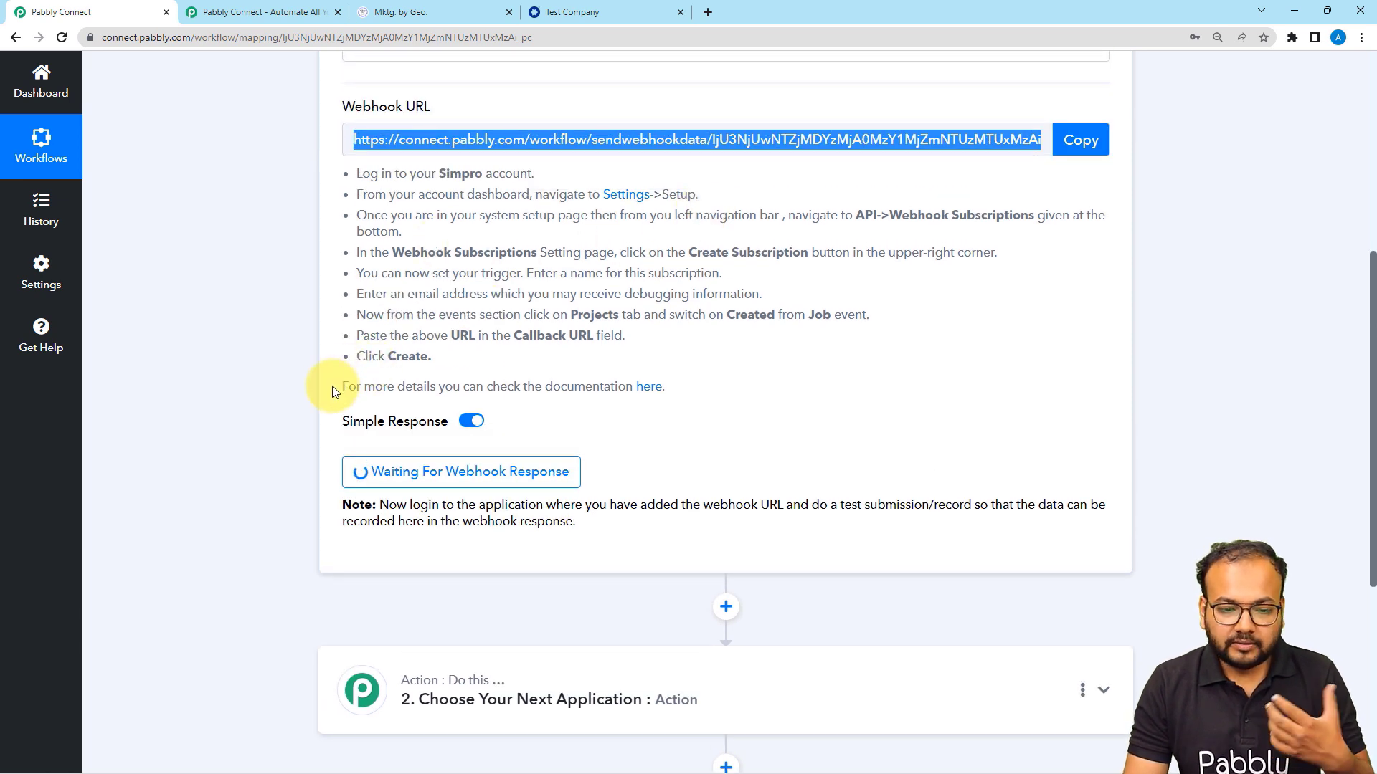
{"action": "scroll", "coordinate": [333, 391], "scroll_direction": "down", "scroll_amount": 1}
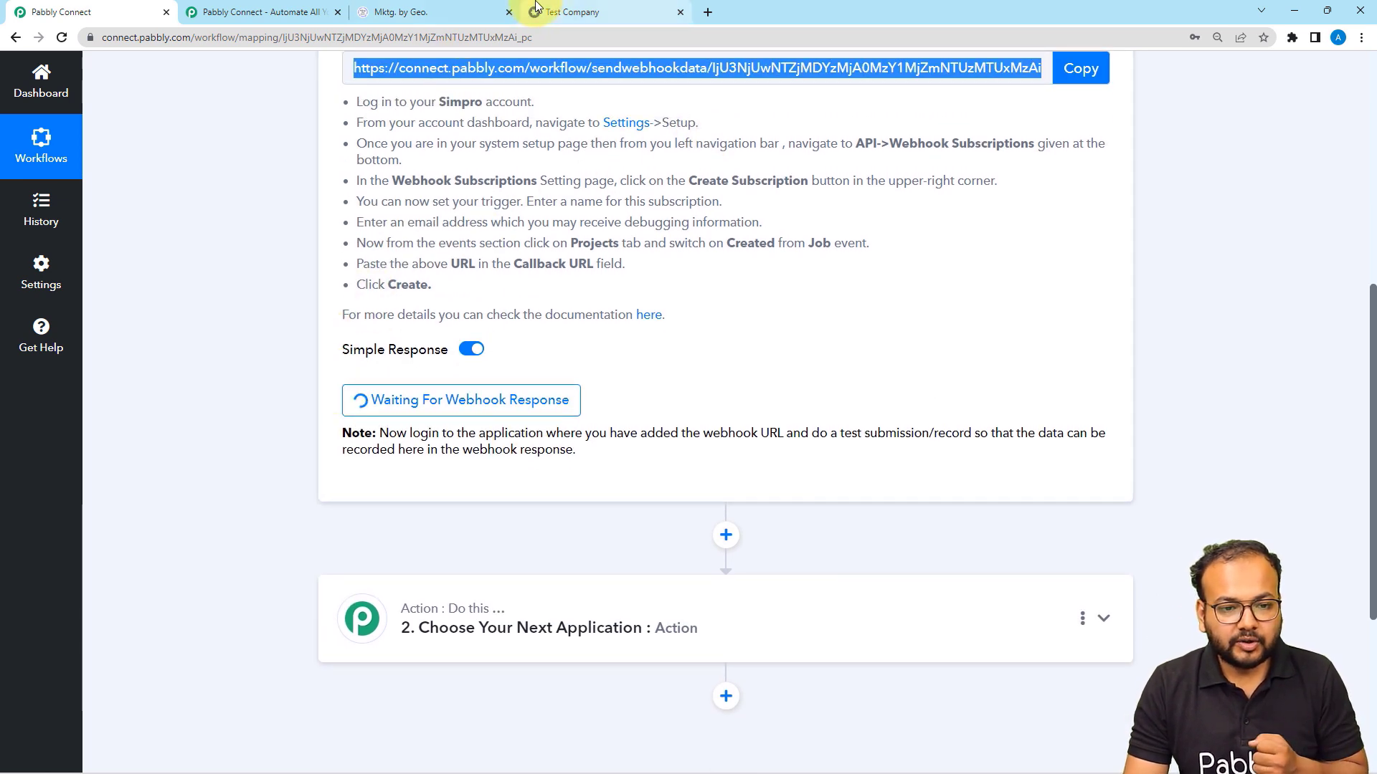
{"action": "left_click", "coordinate": [567, 13]}
{"action": "left_click", "coordinate": [724, 214]}
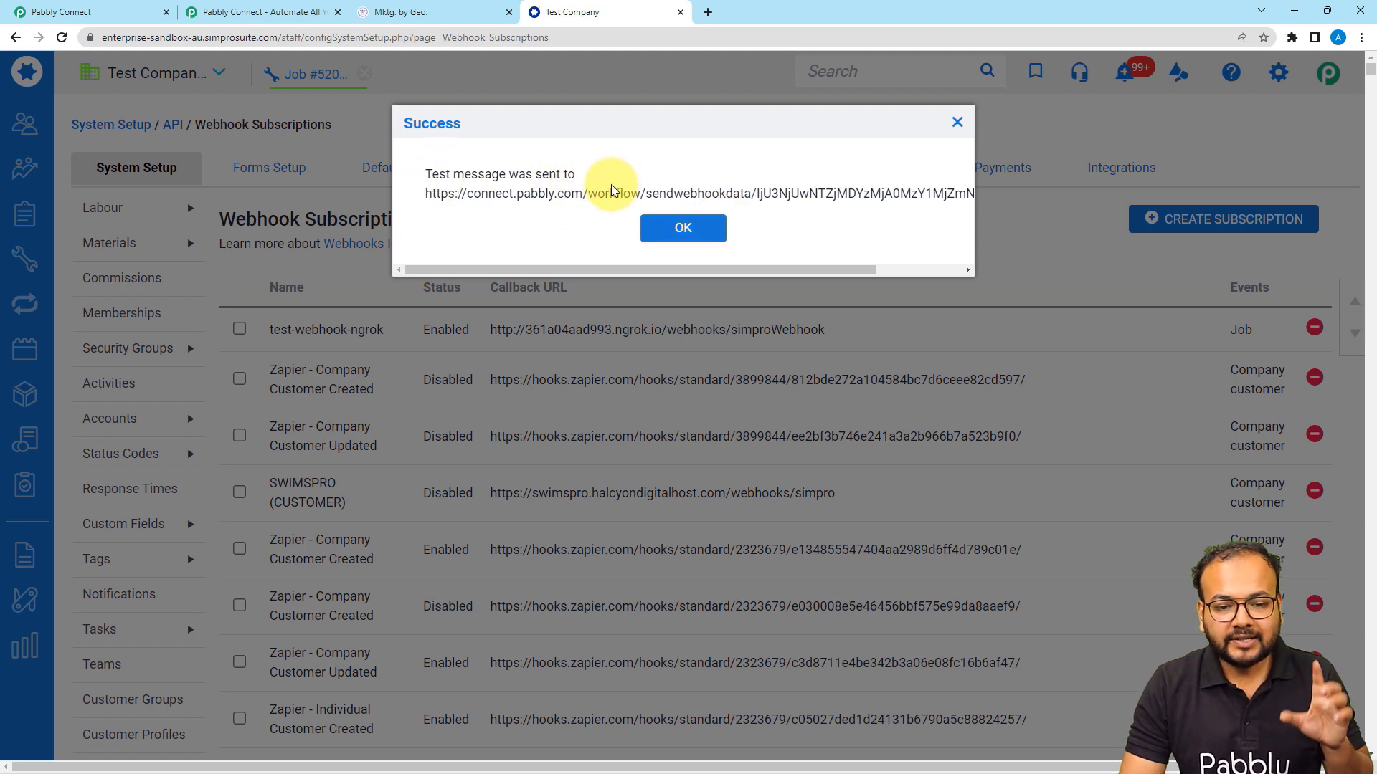
{"action": "left_click", "coordinate": [667, 228]}
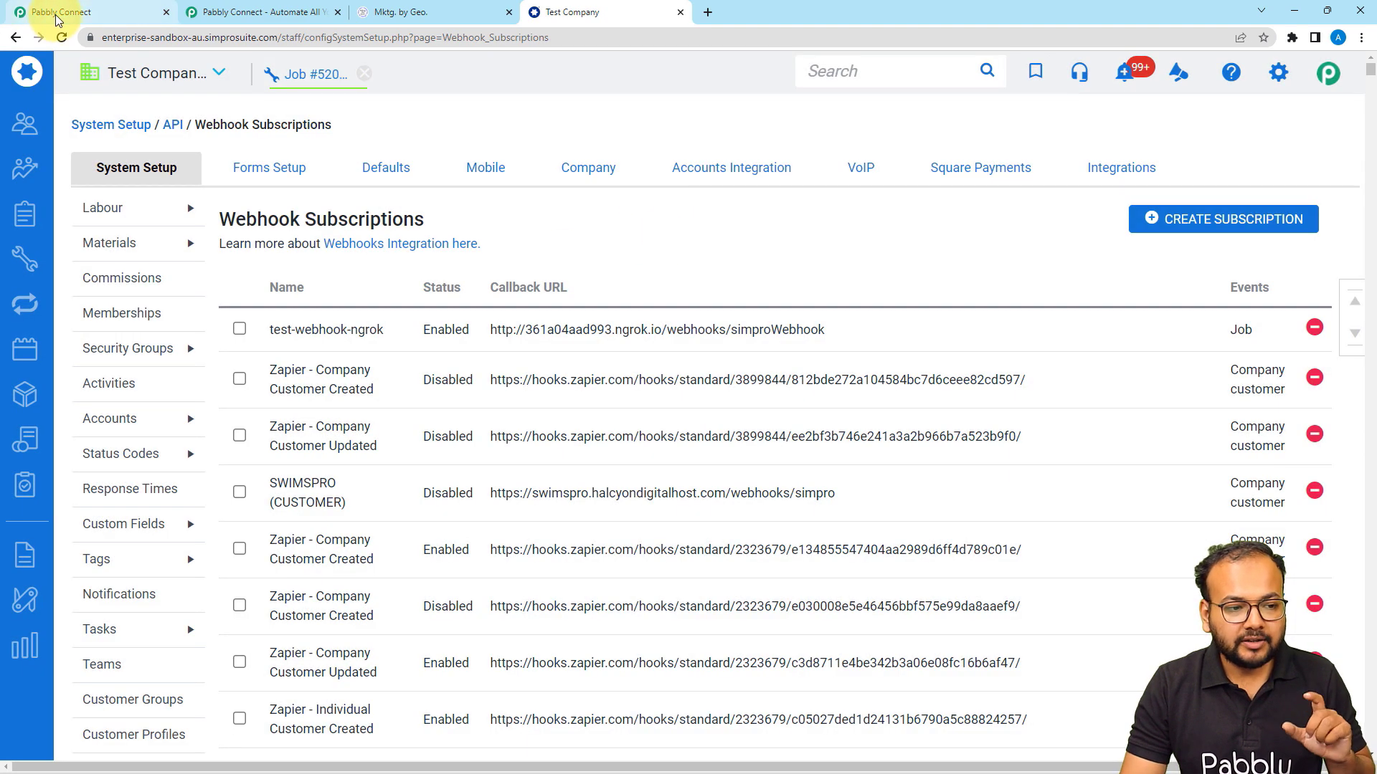
Return to the Pabbly Connect workflow, review the trigger's test response and start recapturing the webhook response.
{"action": "left_click", "coordinate": [57, 13]}
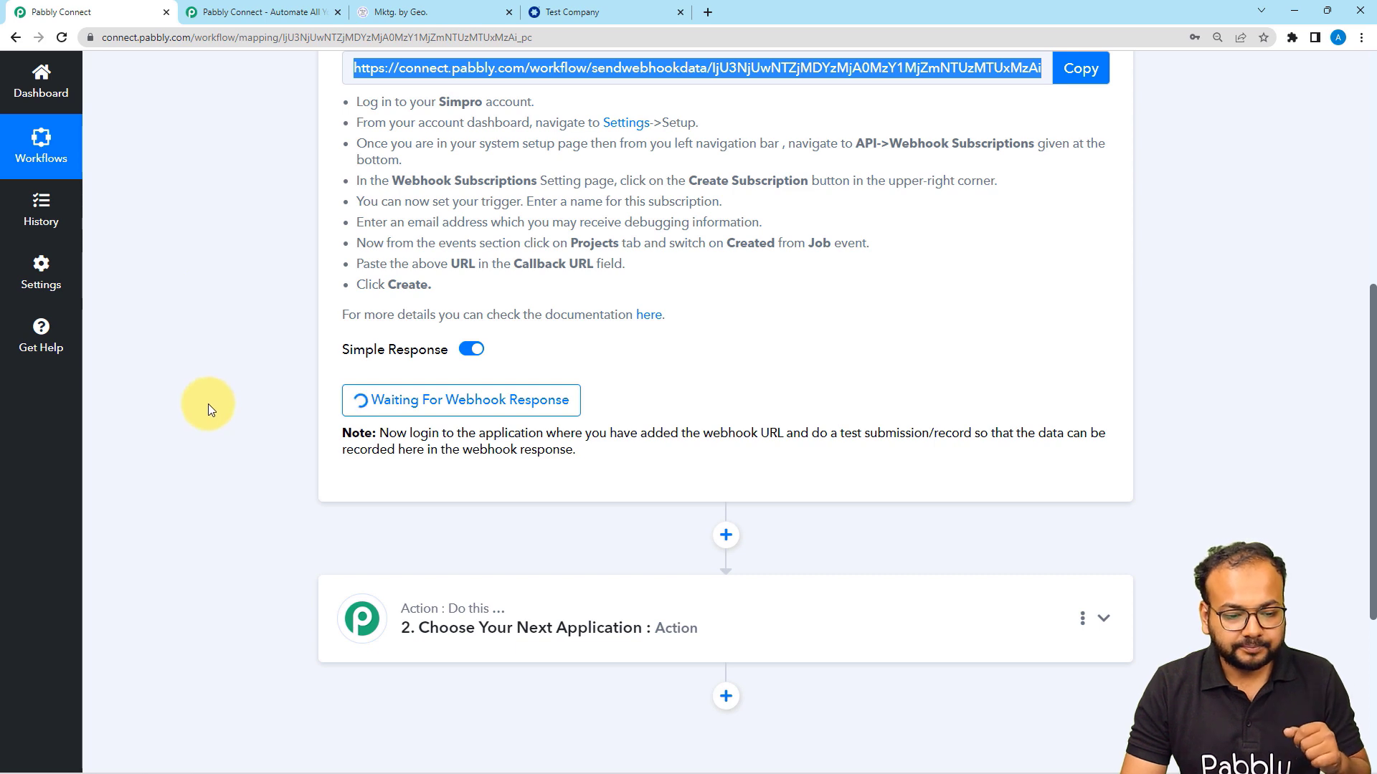
{"action": "scroll", "coordinate": [209, 416], "scroll_direction": "down", "scroll_amount": 2}
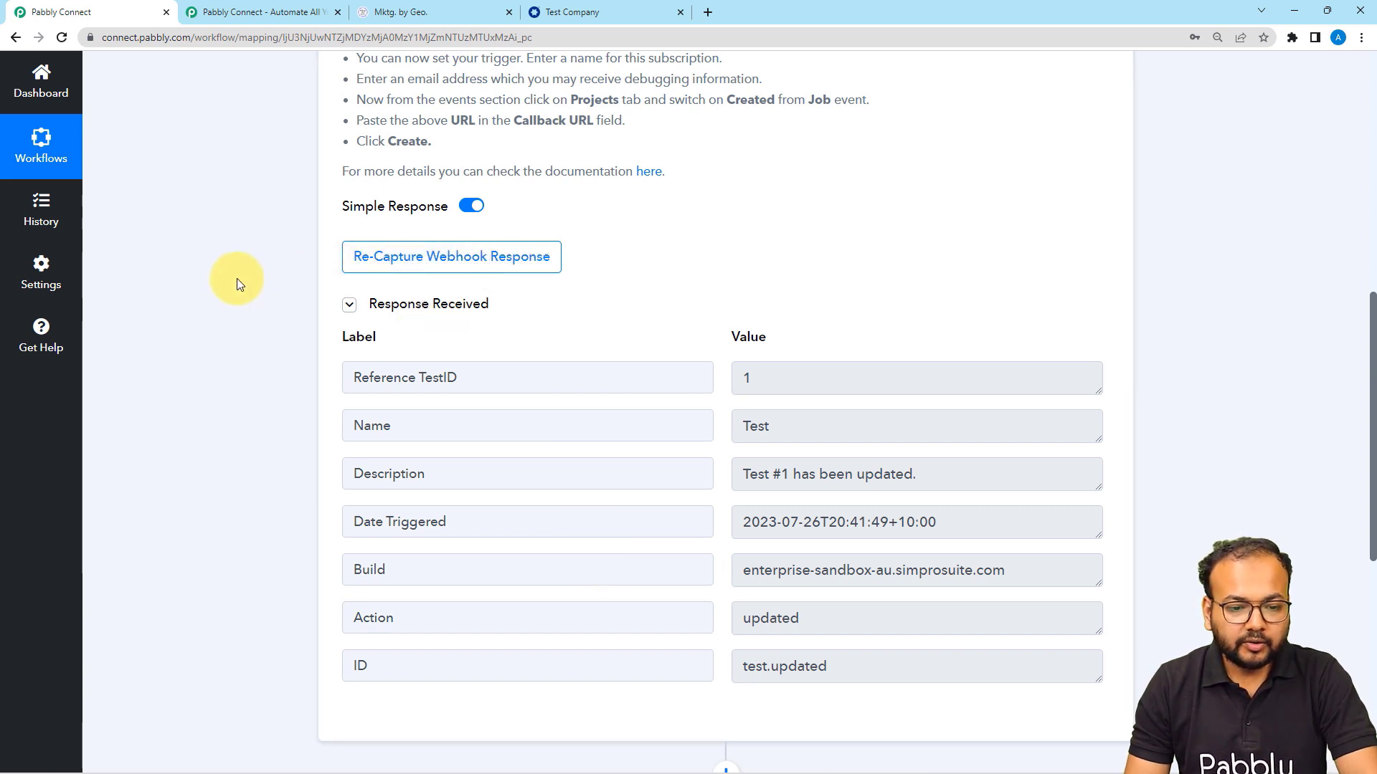
{"action": "scroll", "coordinate": [237, 278], "scroll_direction": "up", "scroll_amount": 3}
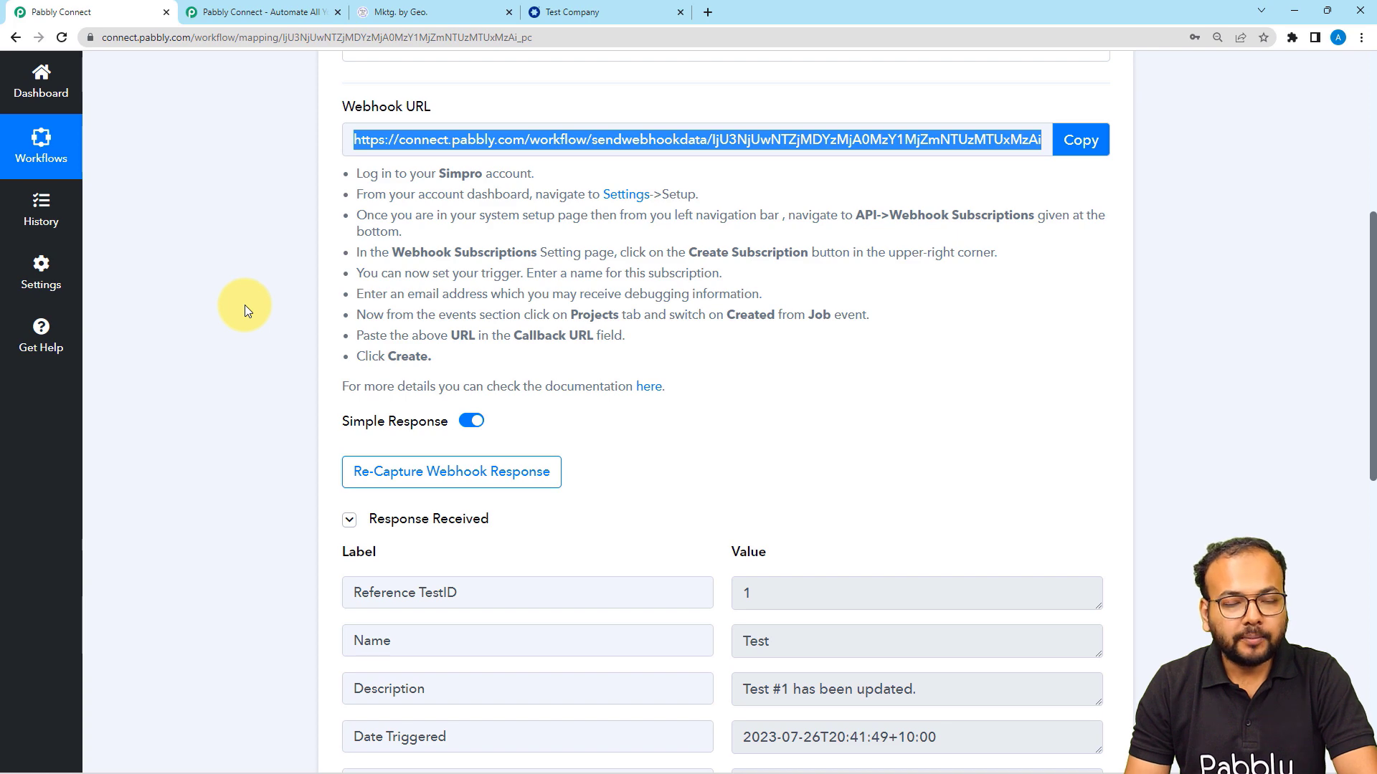
{"action": "scroll", "coordinate": [246, 305], "scroll_direction": "down", "scroll_amount": 2}
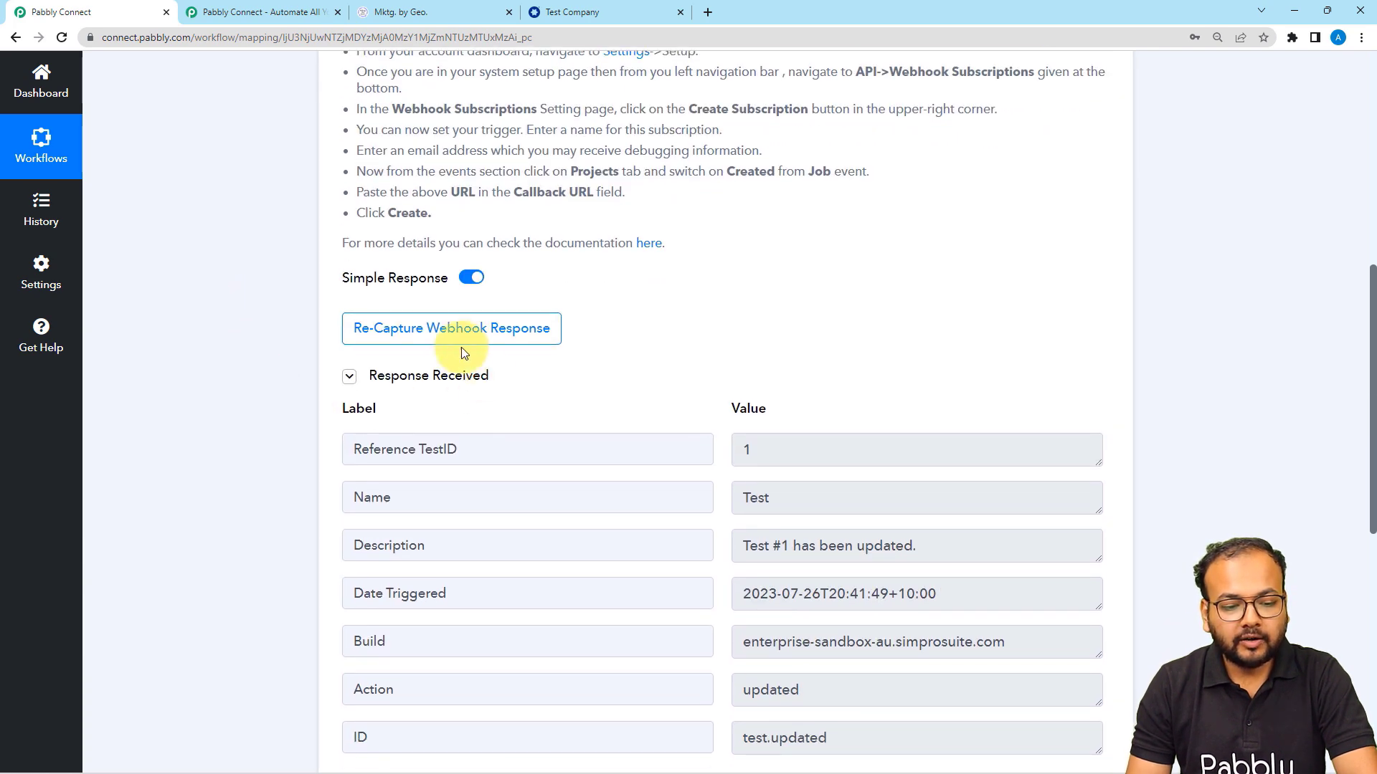
{"action": "left_click", "coordinate": [435, 347]}
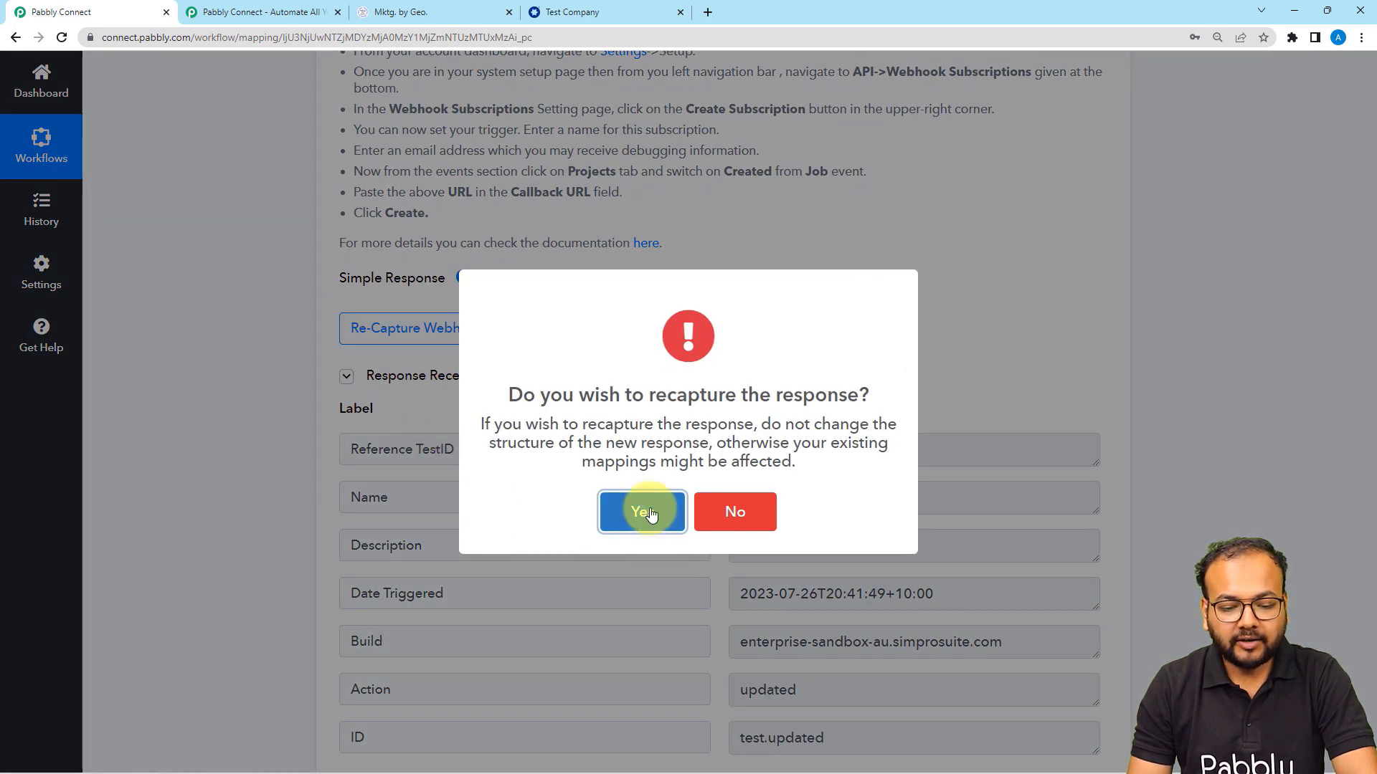
{"action": "left_click", "coordinate": [639, 512]}
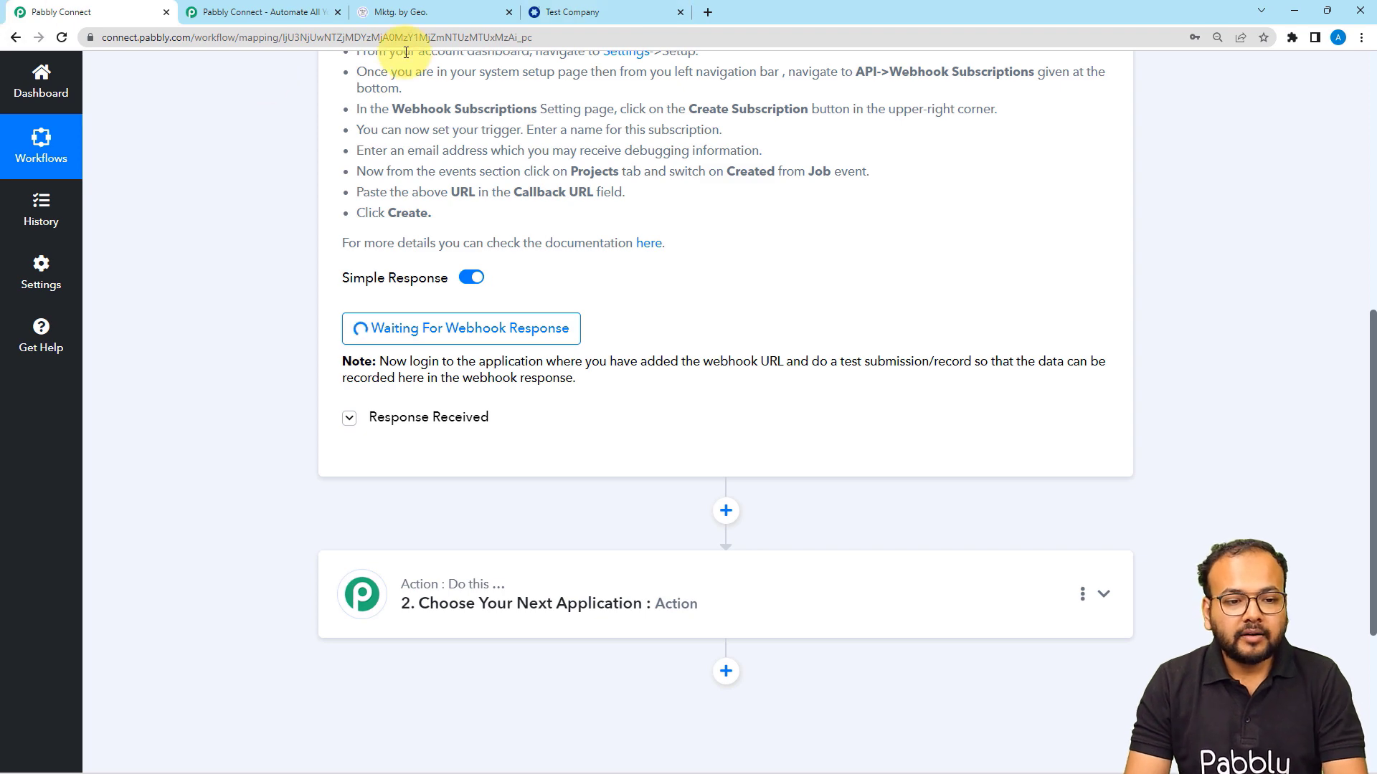
Switch to the Simpro tab and start creating a new project job.
{"action": "left_click", "coordinate": [569, 11]}
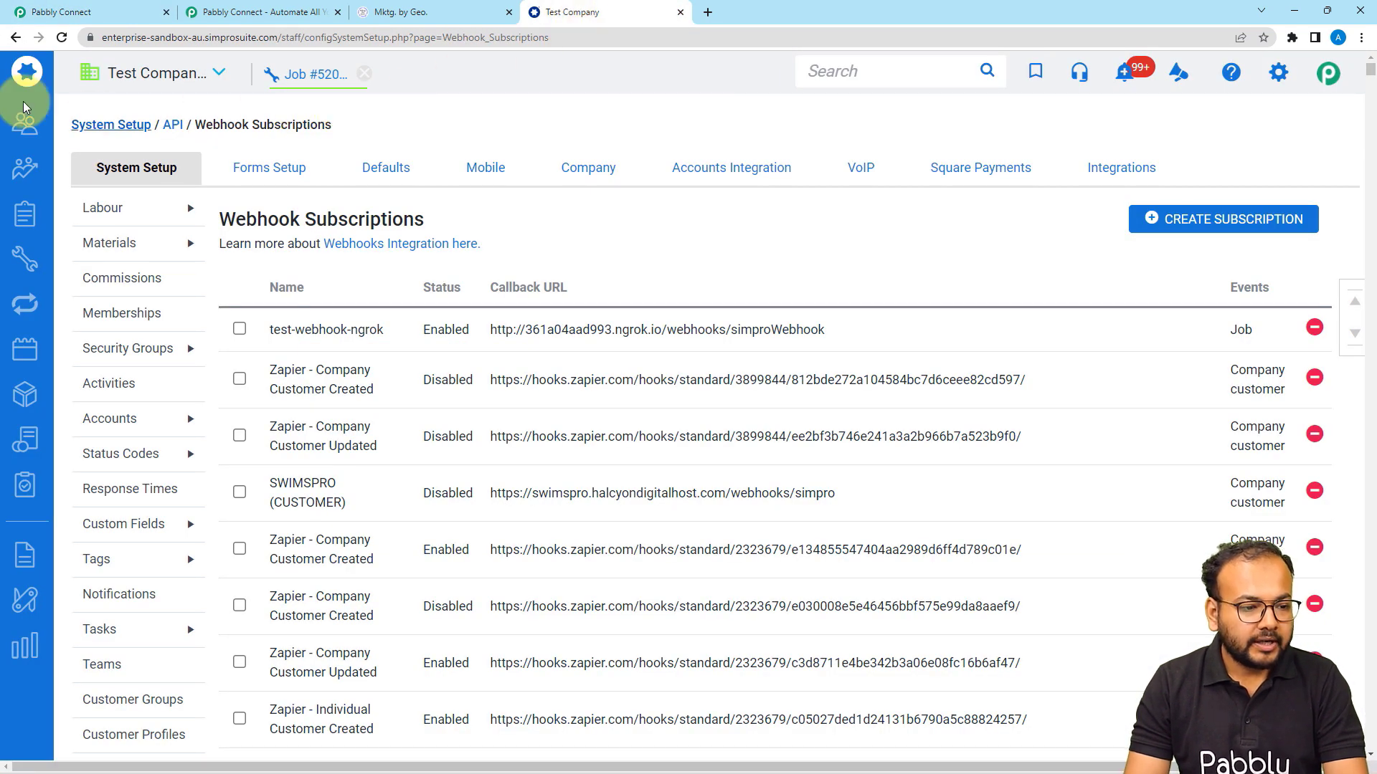
{"action": "mouse_move", "coordinate": [23, 132]}
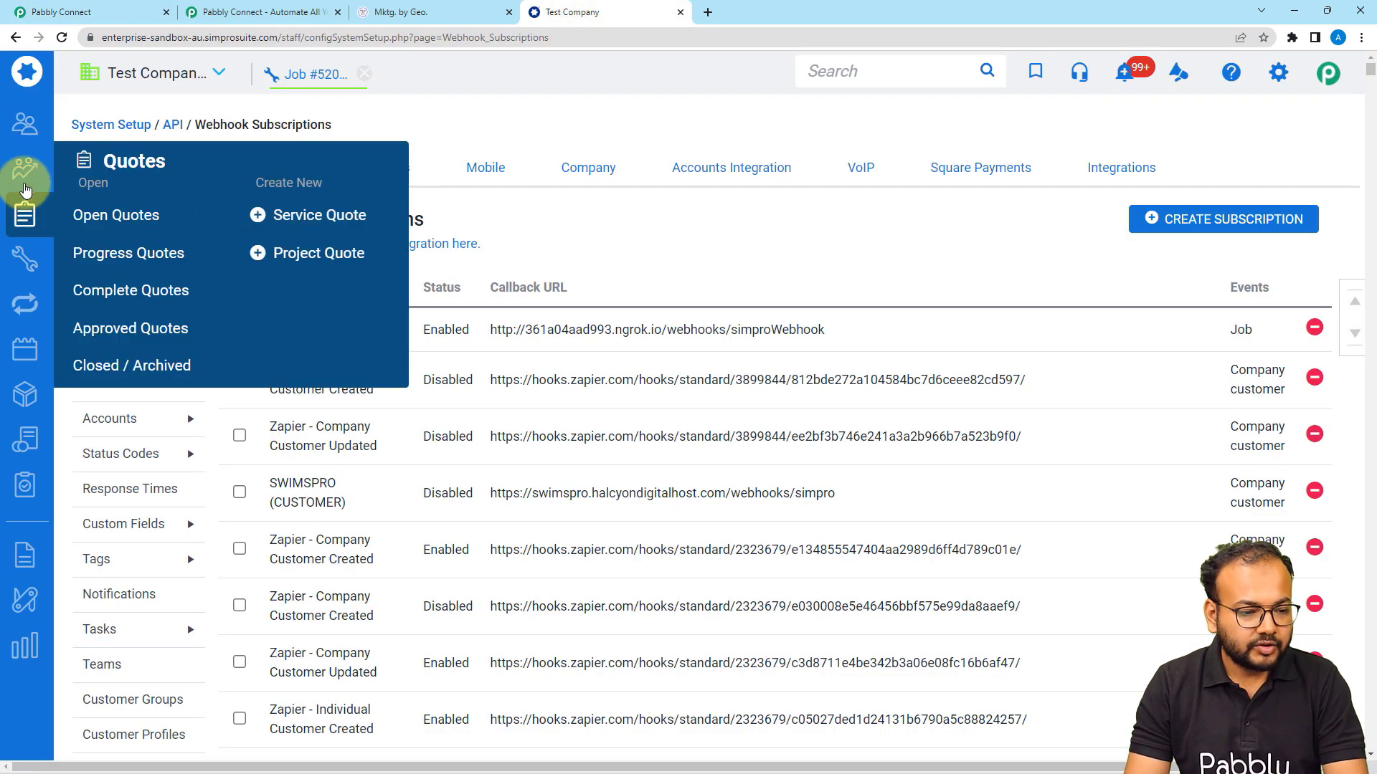
{"action": "mouse_move", "coordinate": [37, 265]}
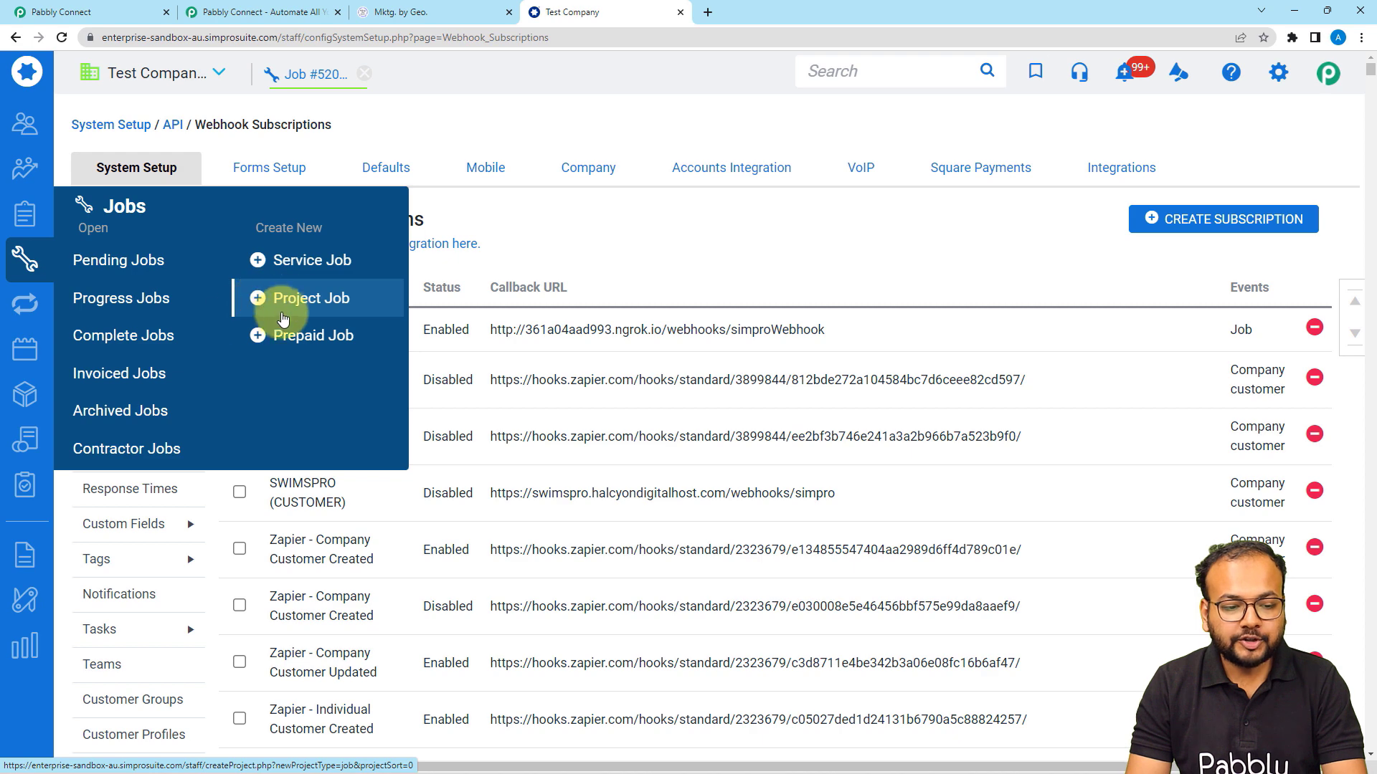
{"action": "left_click", "coordinate": [284, 313]}
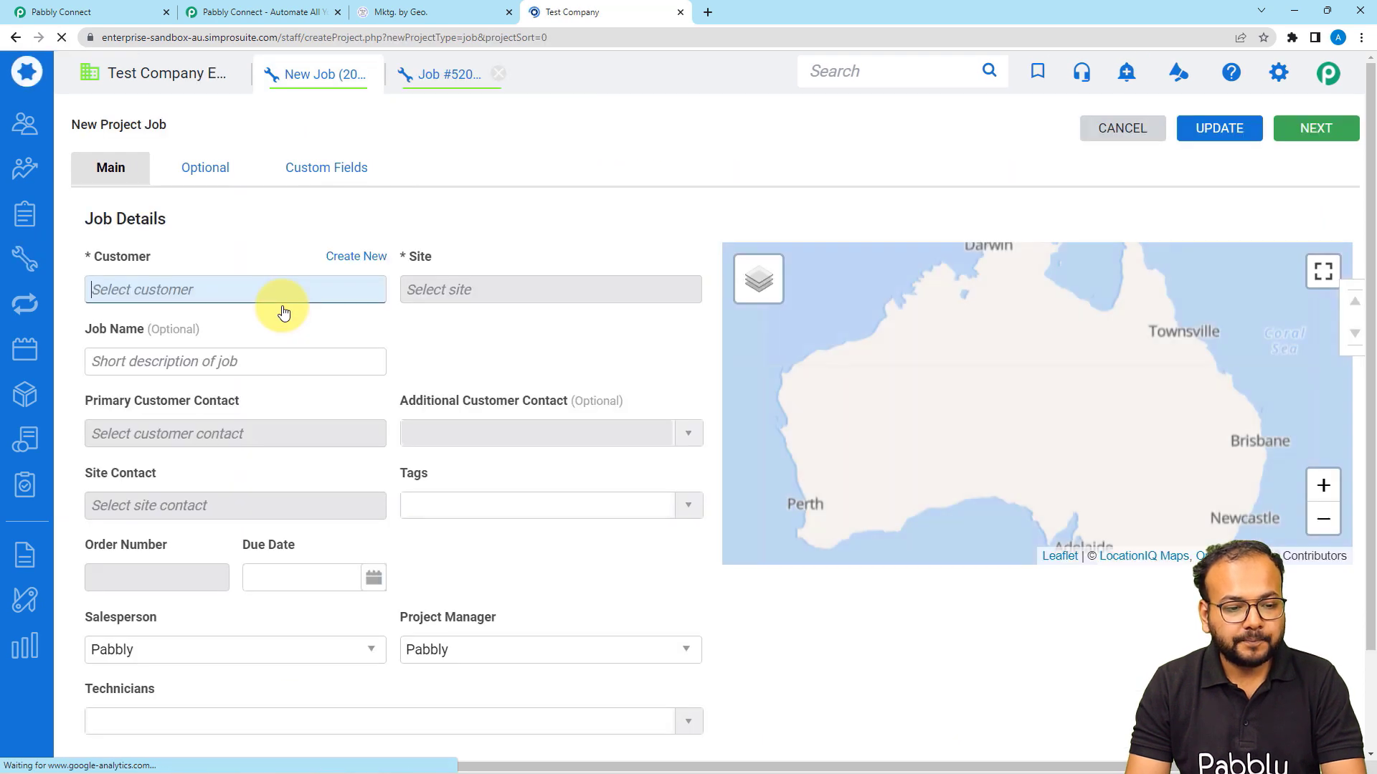
Choose New Com as the job's customer and select the customer's existing site.
{"action": "scroll", "coordinate": [284, 313], "scroll_direction": "down", "scroll_amount": 1}
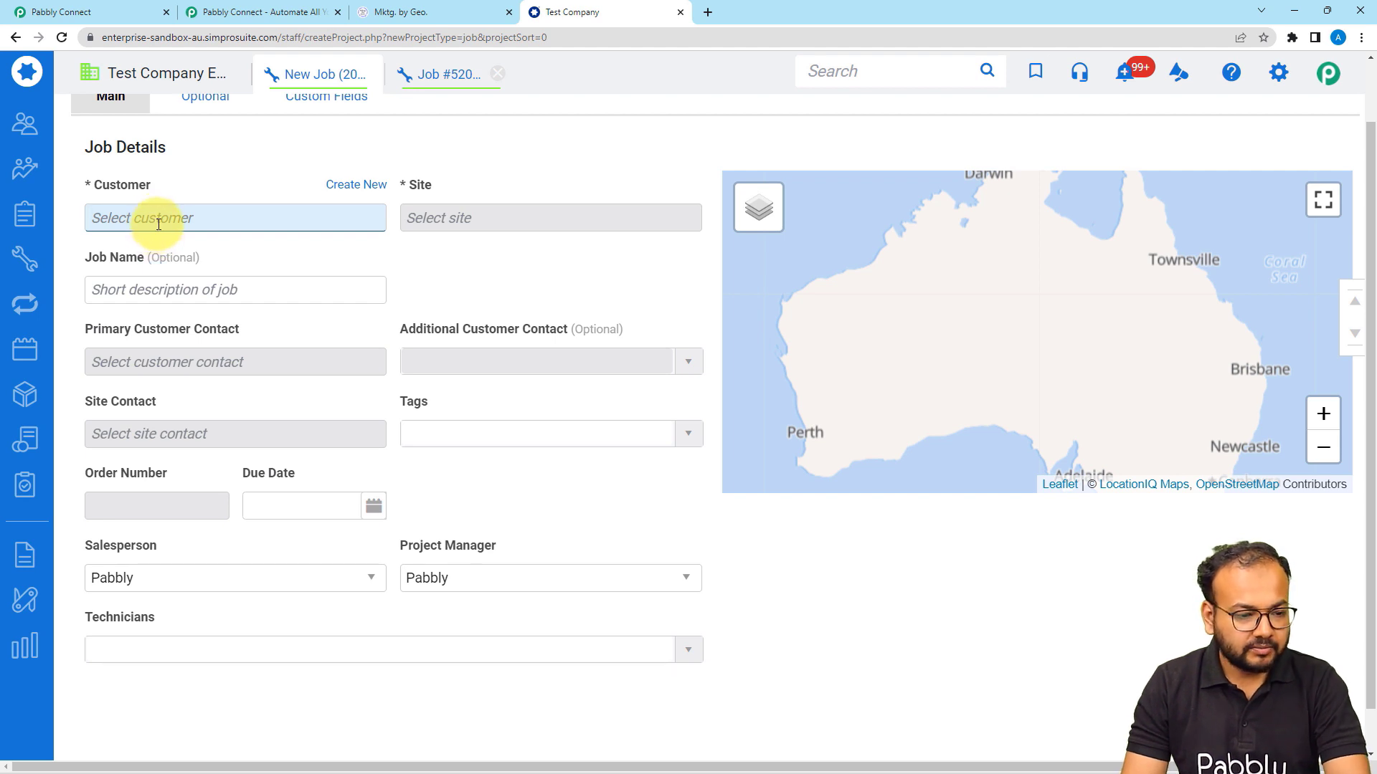
{"action": "type", "text": "new"}
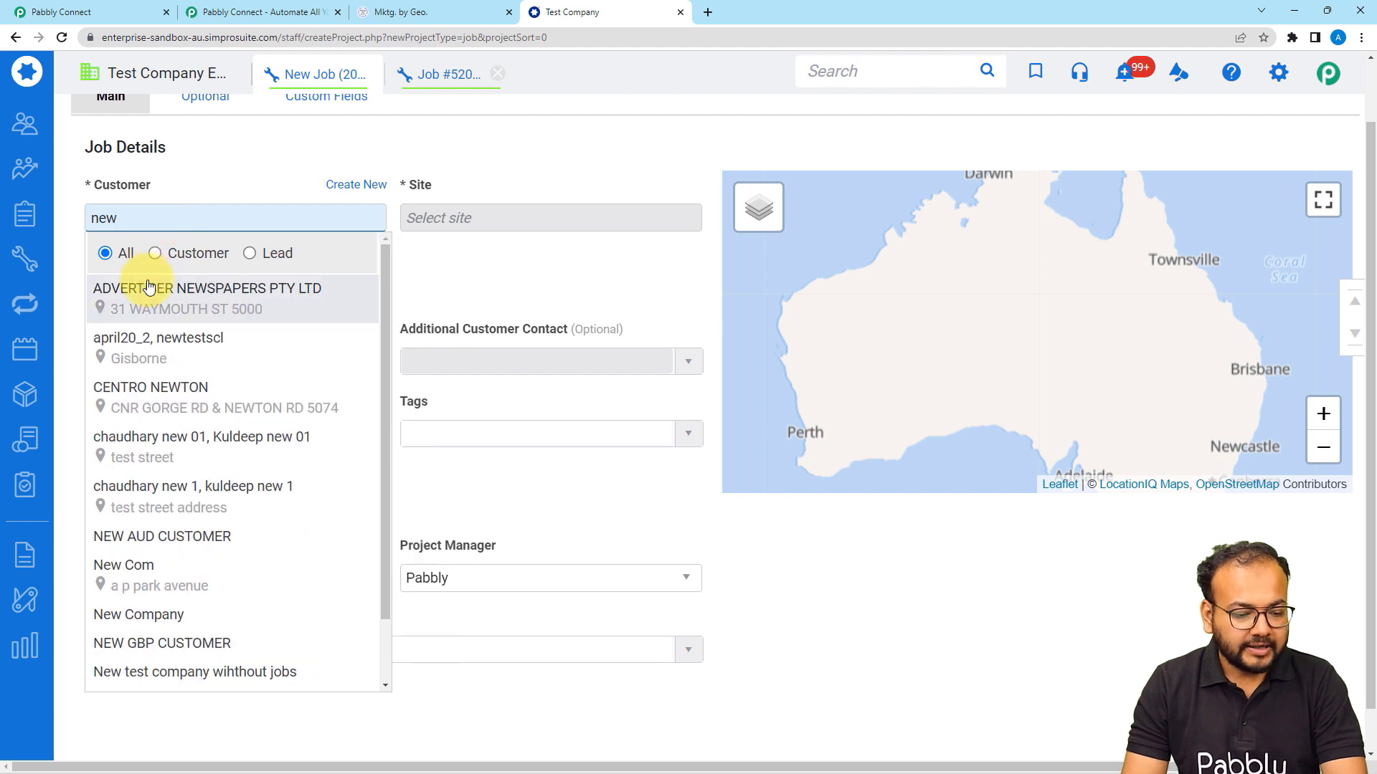
{"action": "scroll", "coordinate": [207, 337], "scroll_direction": "down", "scroll_amount": 1}
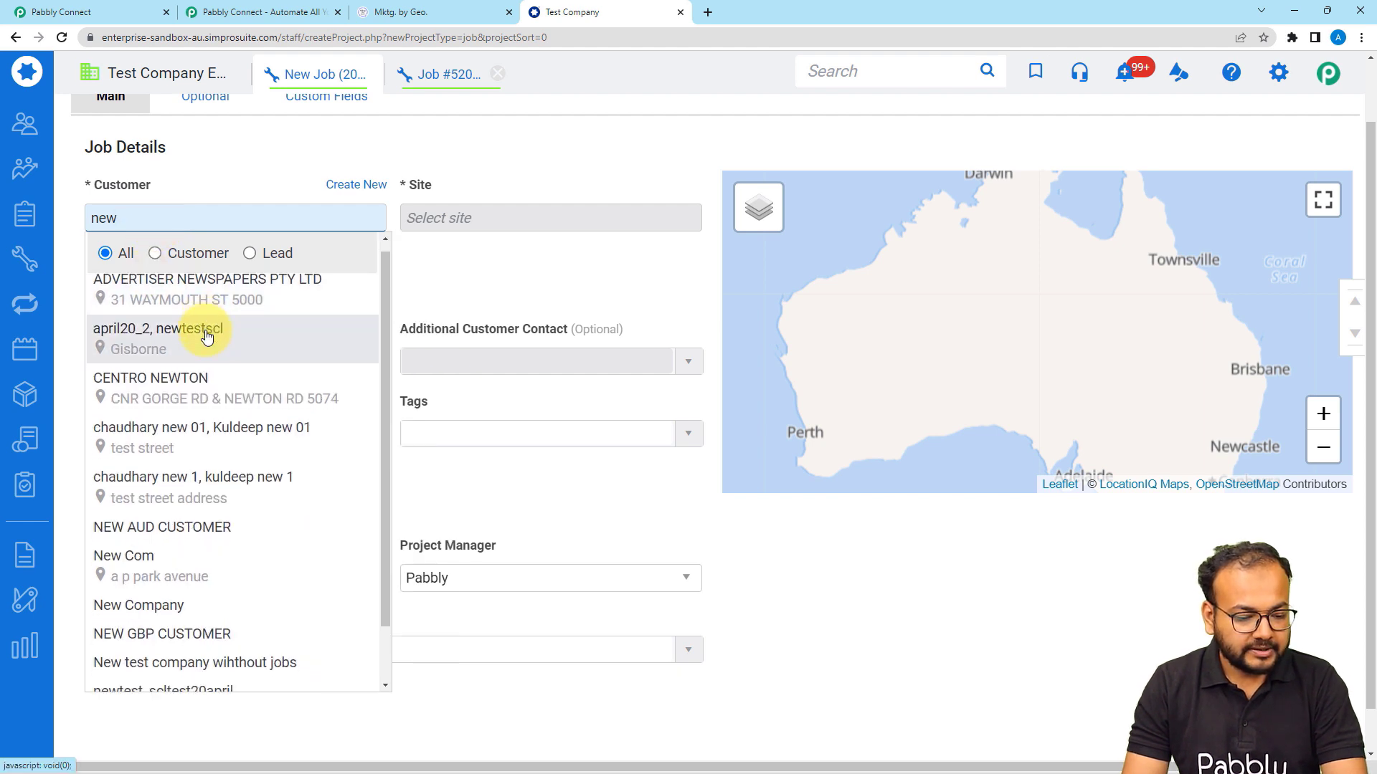
{"action": "scroll", "coordinate": [207, 337], "scroll_direction": "up", "scroll_amount": 1}
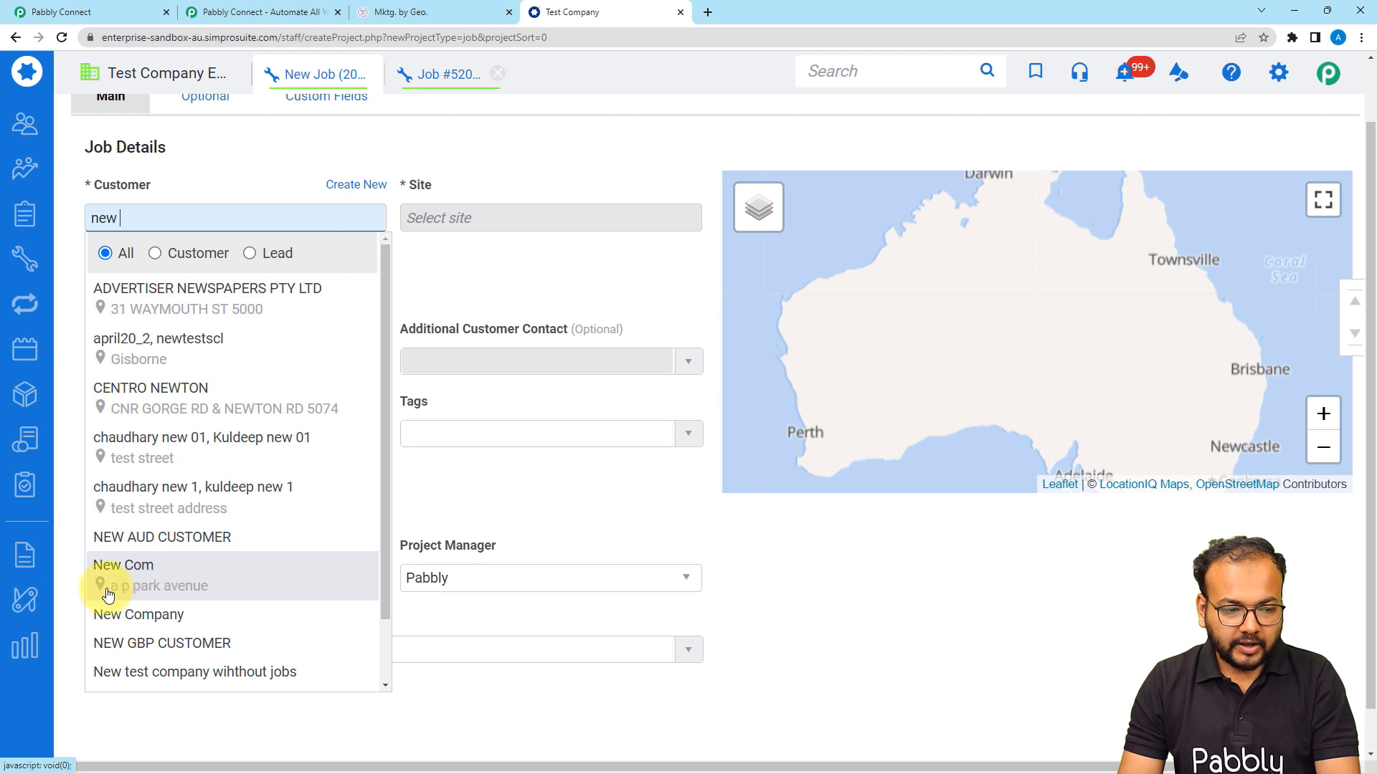
{"action": "left_click", "coordinate": [145, 584]}
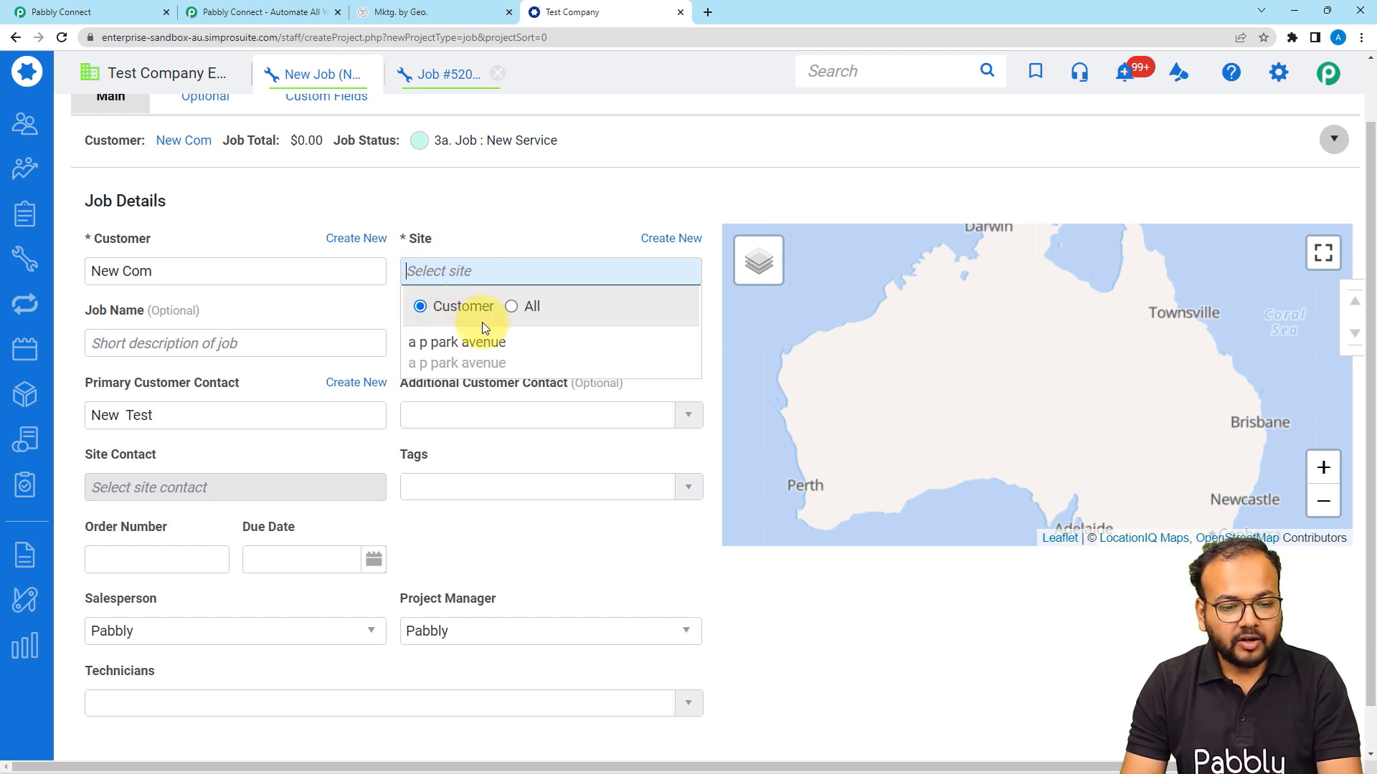
{"action": "left_click", "coordinate": [511, 308]}
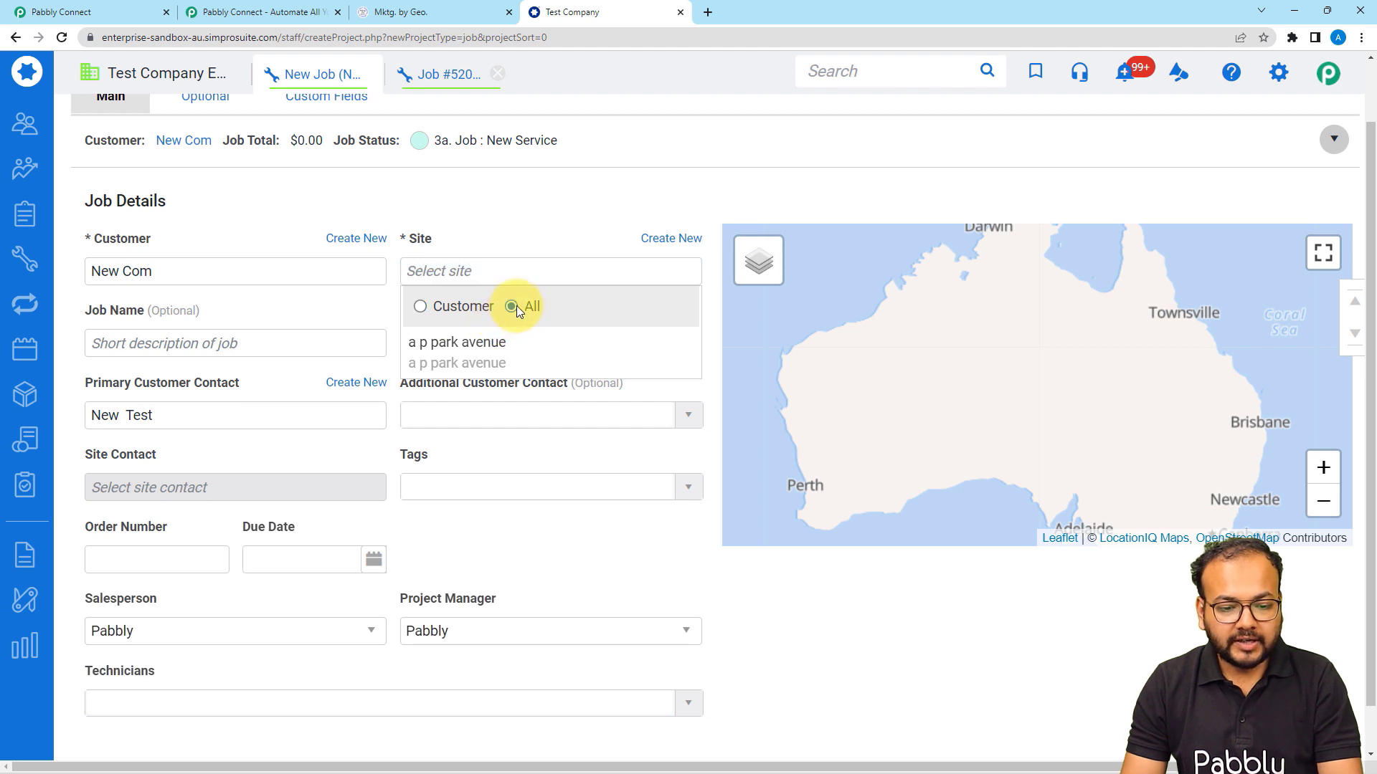
{"action": "left_click", "coordinate": [420, 304]}
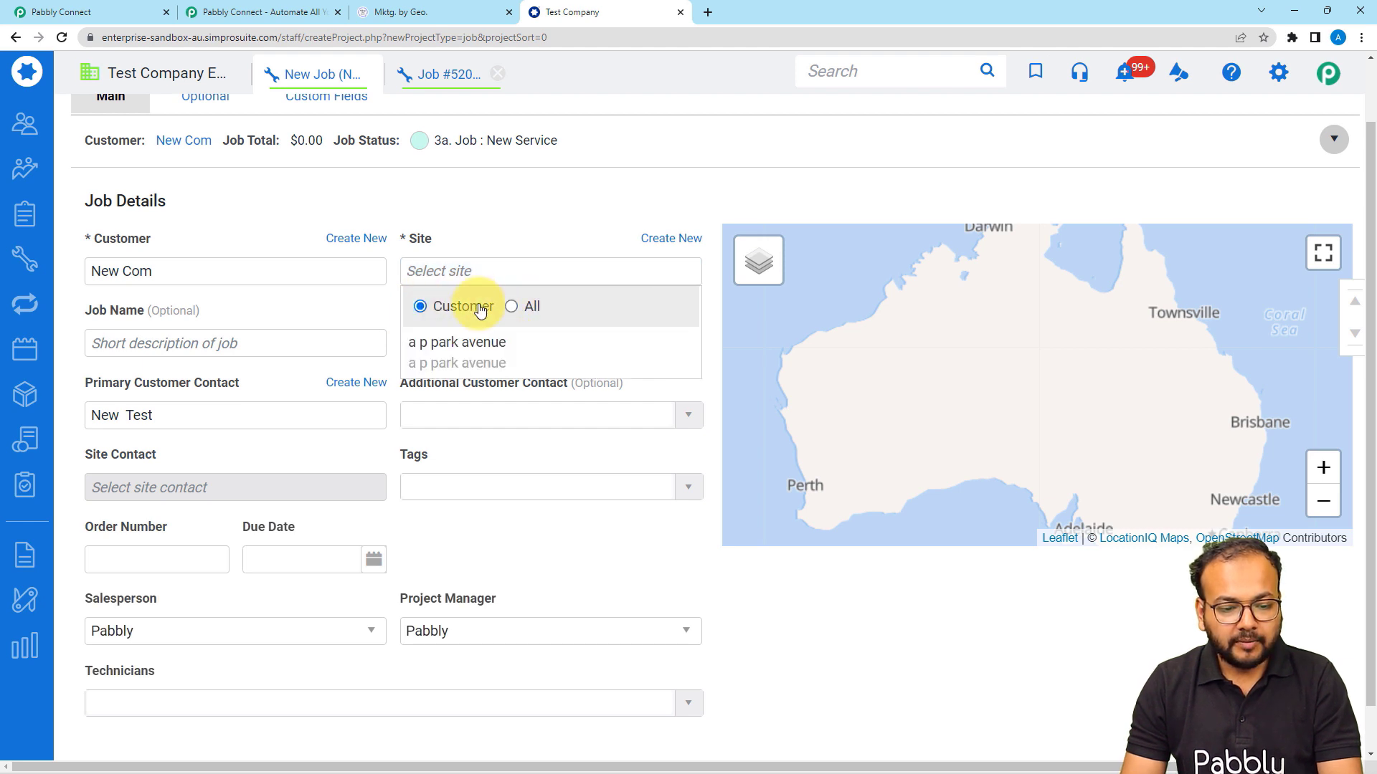
{"action": "left_click", "coordinate": [434, 342]}
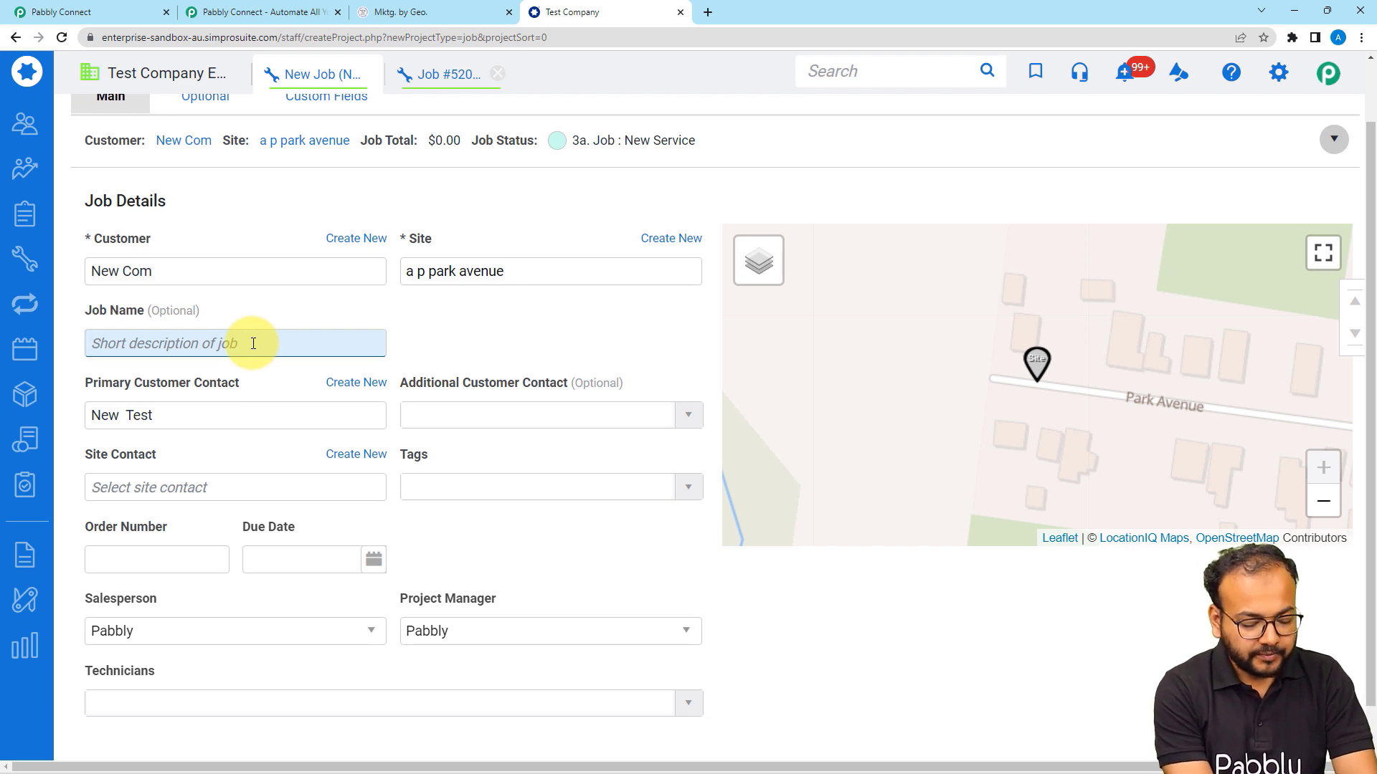
Name the project job "Construction work".
{"action": "type", "text": "Construction work"}
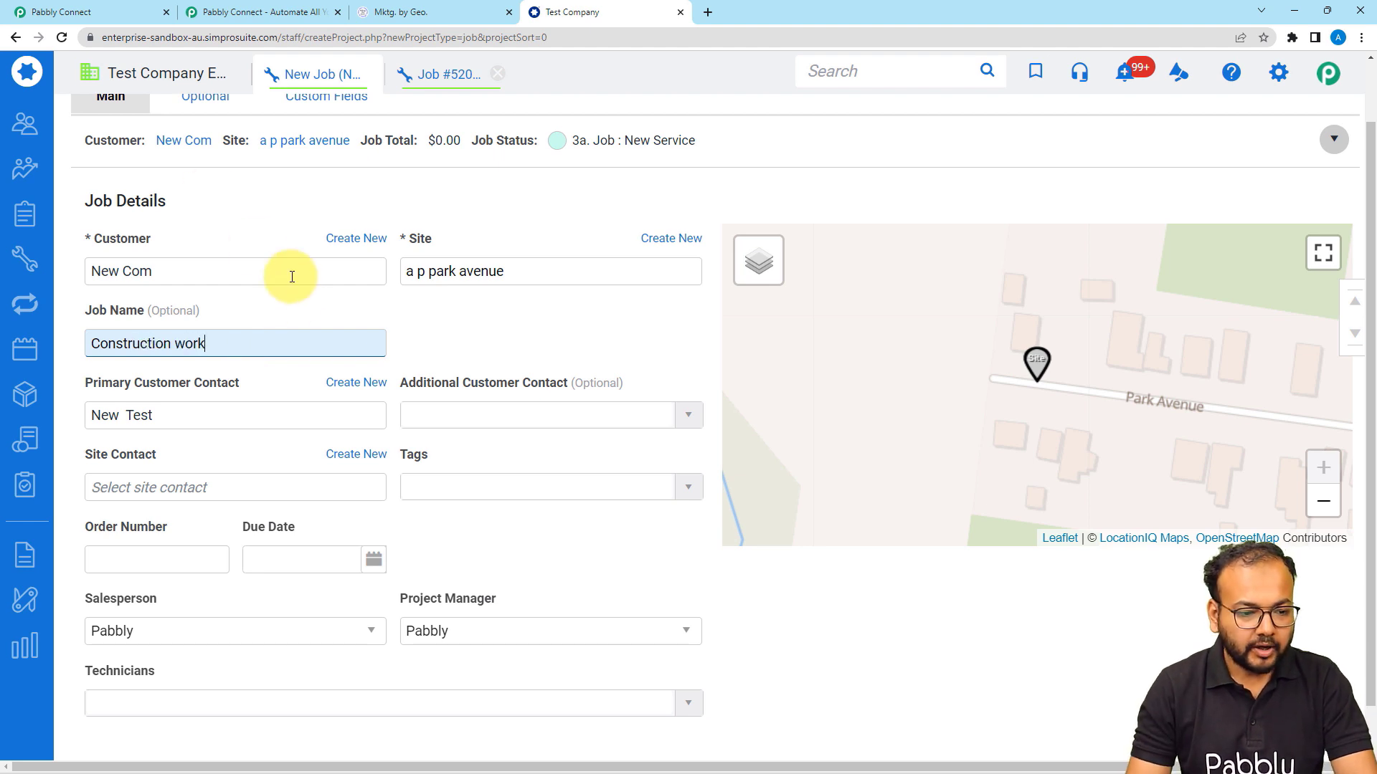
{"action": "left_click", "coordinate": [300, 303]}
{"action": "scroll", "coordinate": [300, 303], "scroll_direction": "down", "scroll_amount": 1}
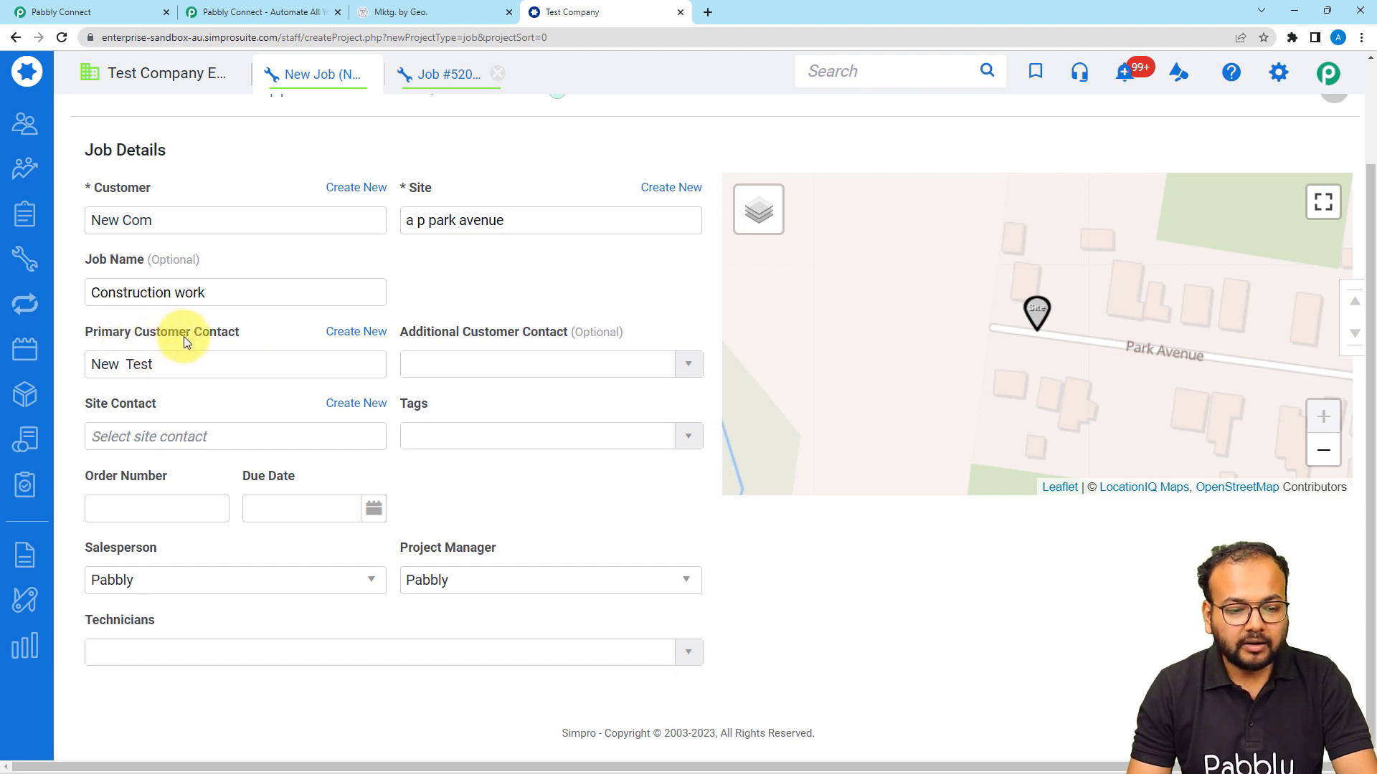
{"action": "triple_click", "coordinate": [191, 373]}
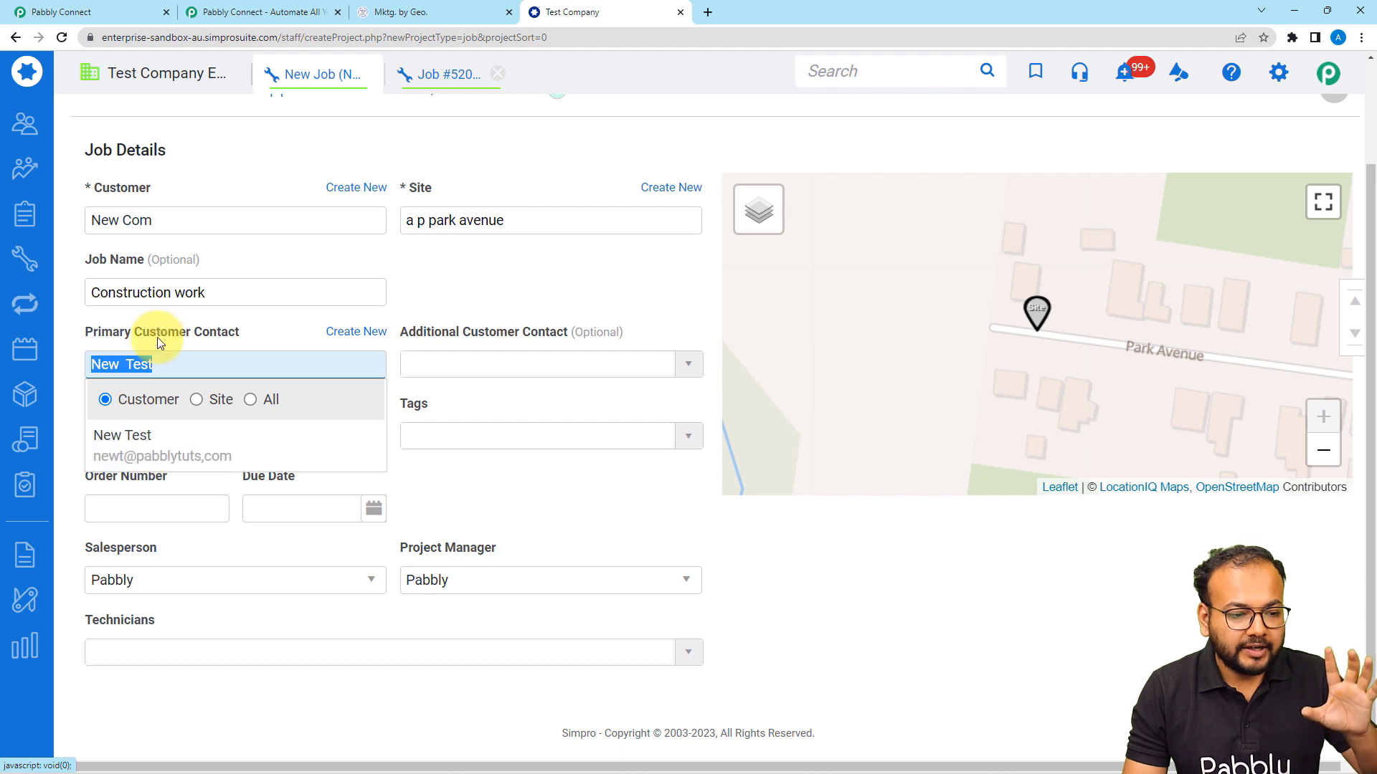
{"action": "left_click", "coordinate": [123, 434]}
{"action": "left_click", "coordinate": [338, 404]}
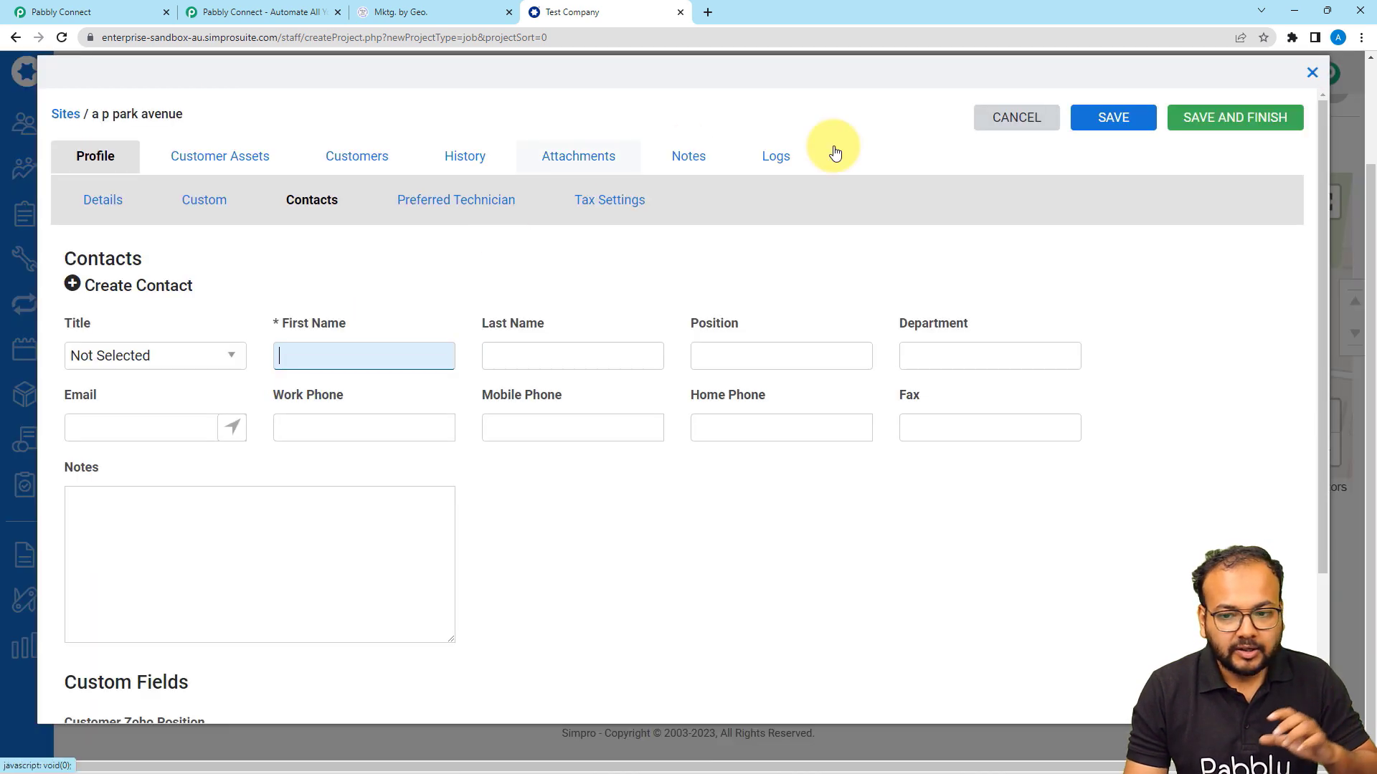
{"action": "left_click", "coordinate": [1311, 72]}
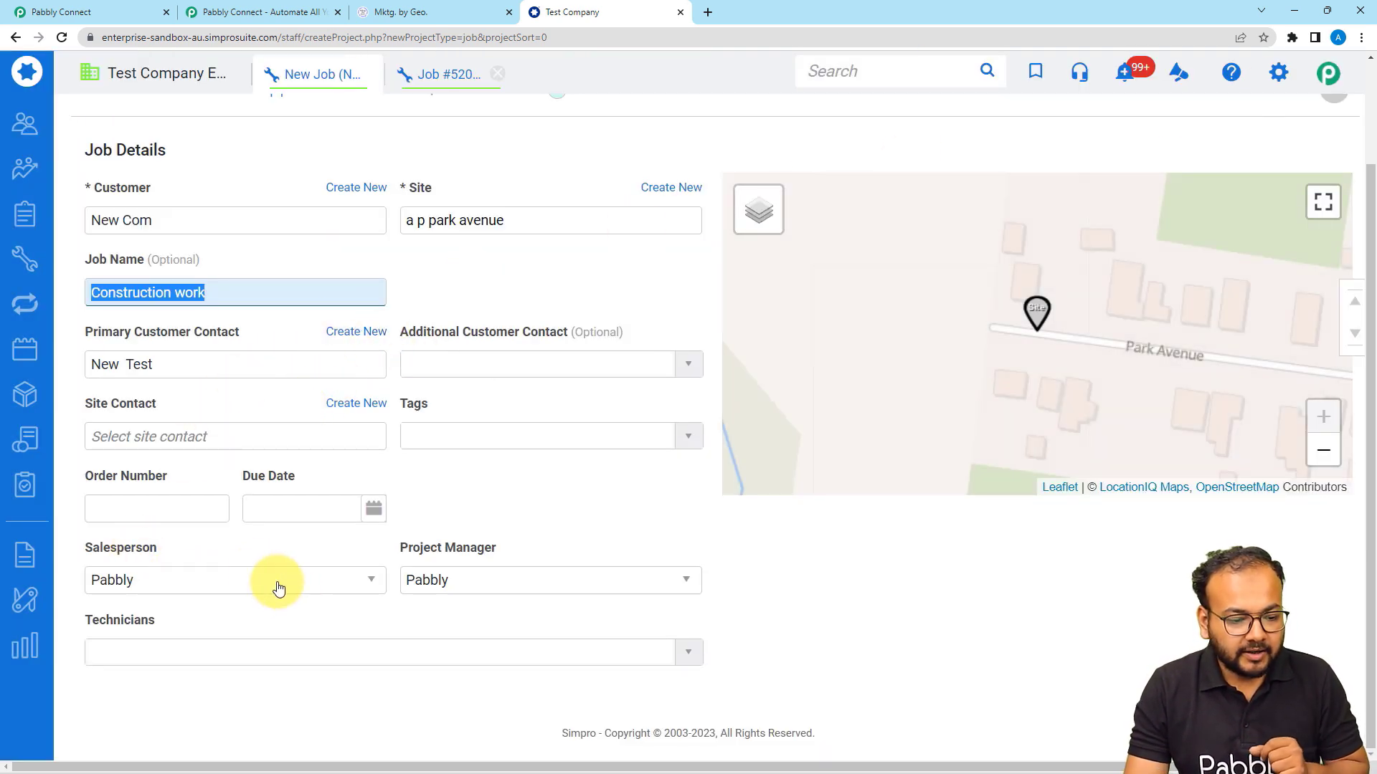
Set the job's salesperson to SoloAssist and assign another person from the list as project manager.
{"action": "left_click", "coordinate": [213, 597]}
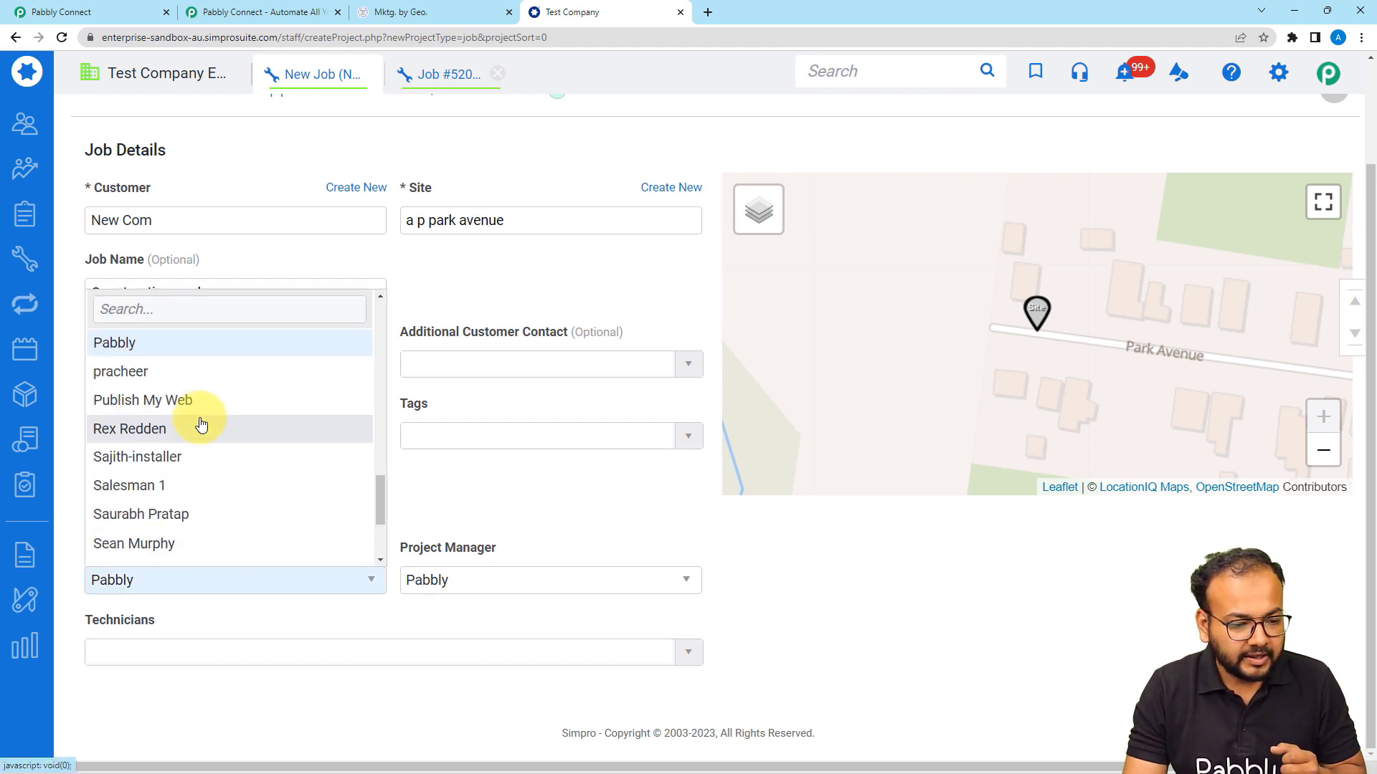
{"action": "scroll", "coordinate": [201, 424], "scroll_direction": "down", "scroll_amount": 1}
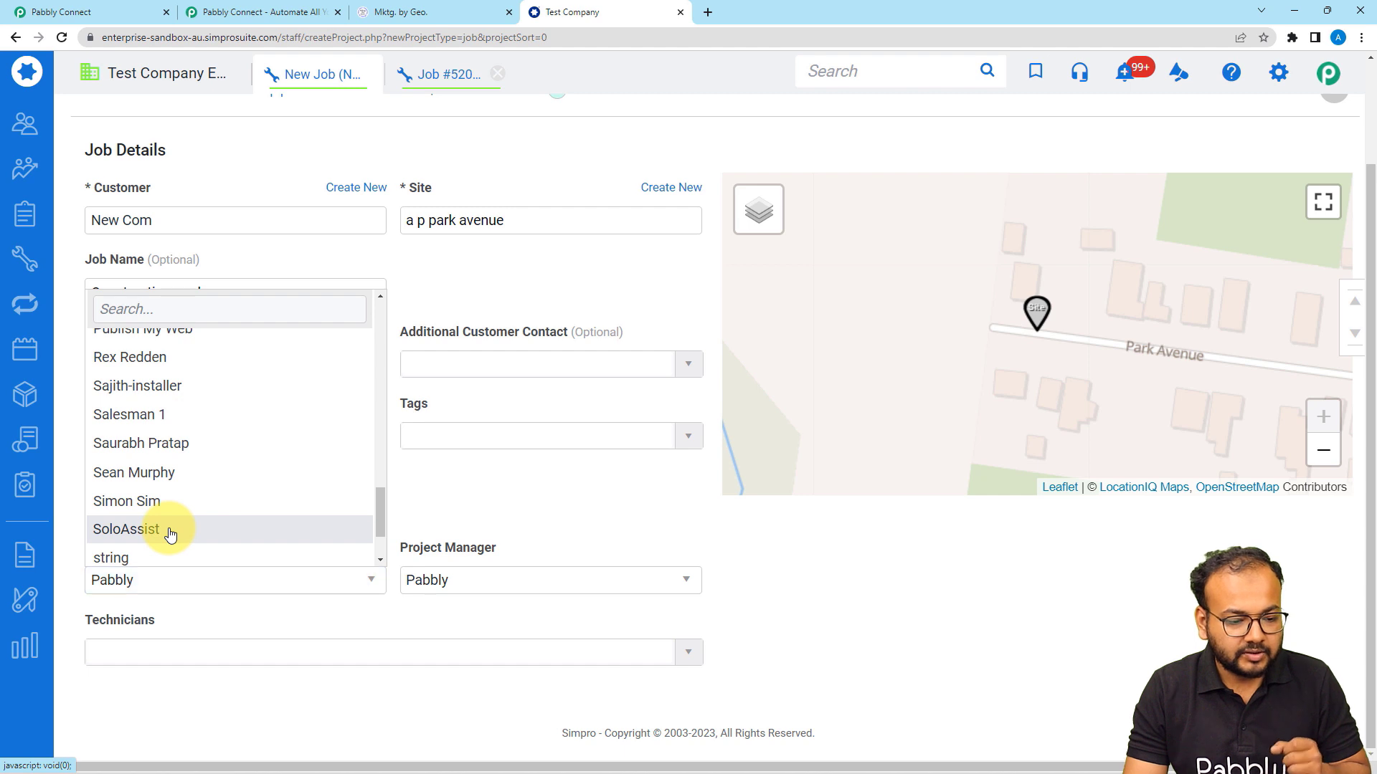
{"action": "left_click", "coordinate": [162, 528]}
{"action": "left_click", "coordinate": [510, 592]}
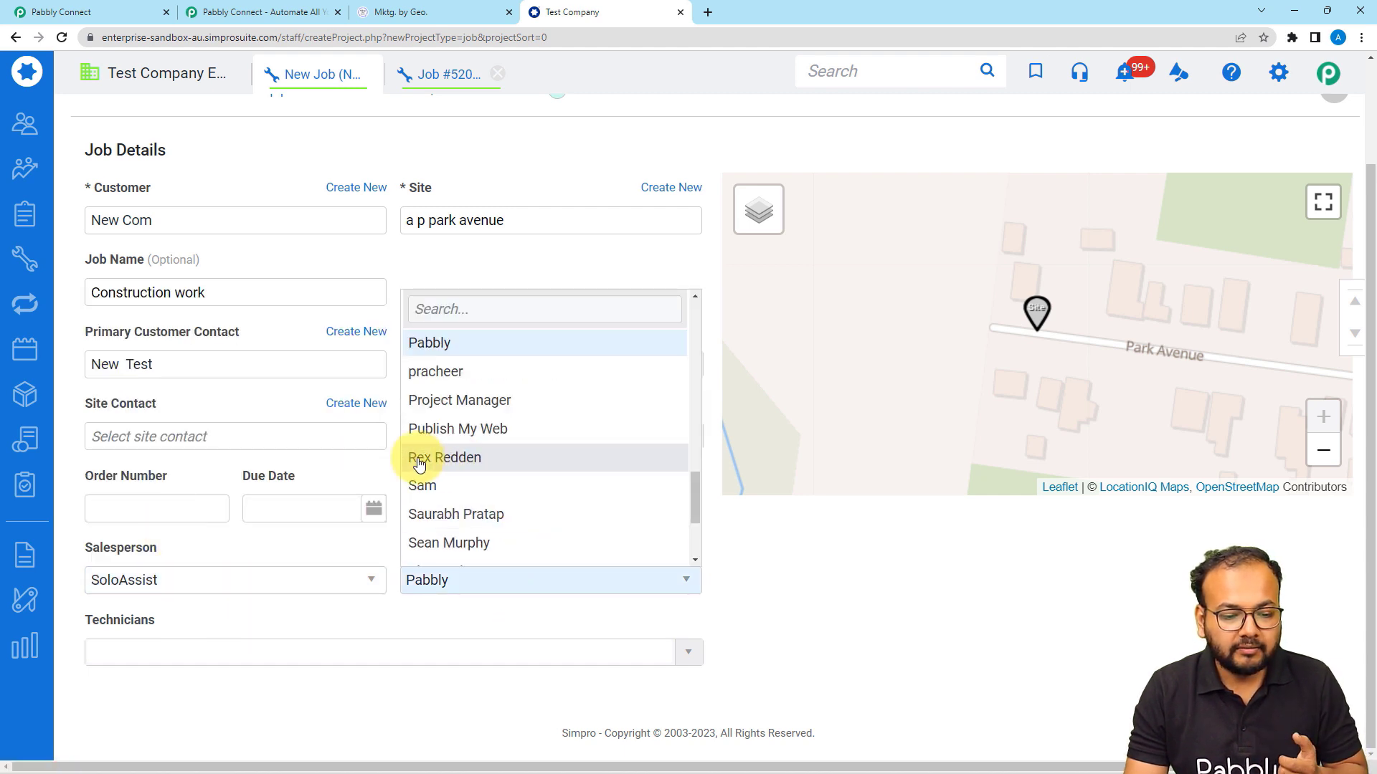
{"action": "left_click", "coordinate": [471, 461]}
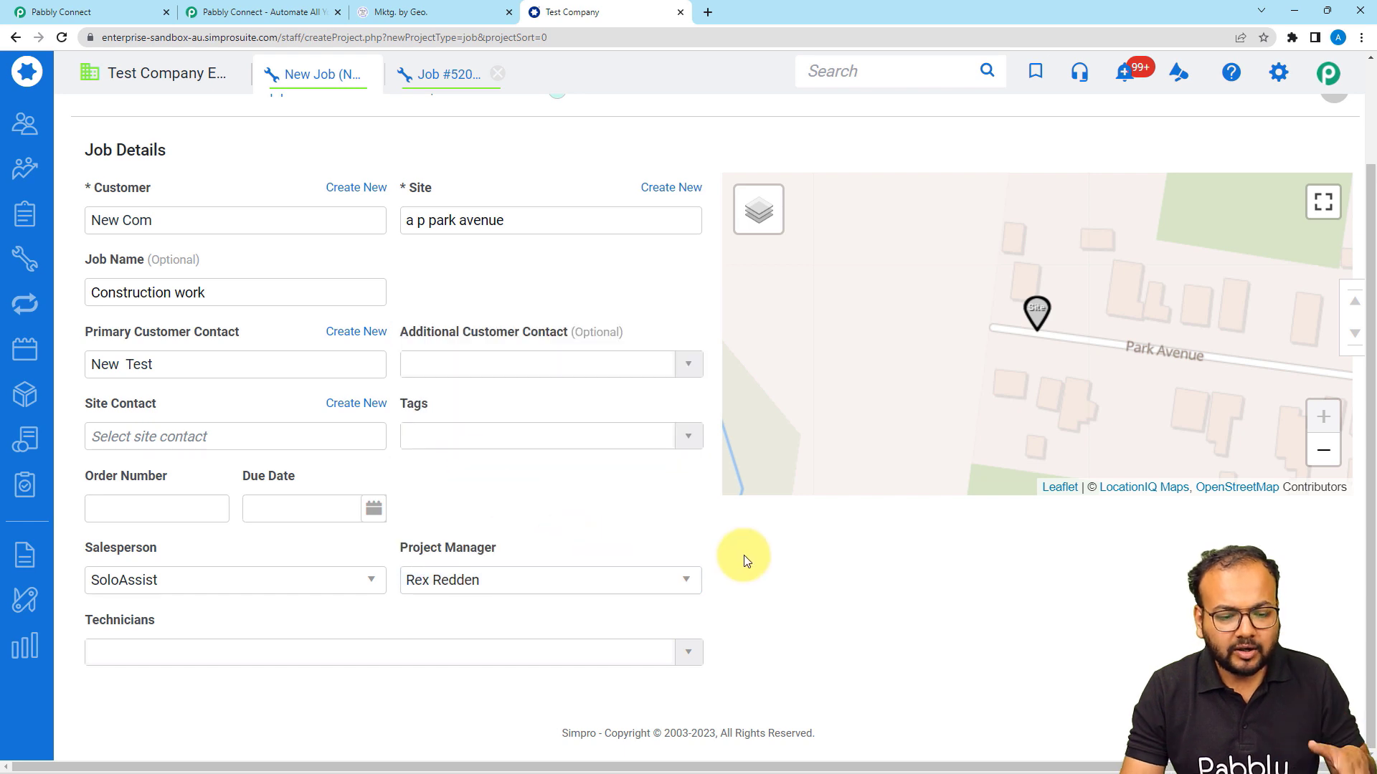
Try to continue past the new project job's main details and dismiss the dialog.
{"action": "scroll", "coordinate": [742, 551], "scroll_direction": "up", "scroll_amount": 2}
{"action": "scroll", "coordinate": [743, 549], "scroll_direction": "down", "scroll_amount": 2}
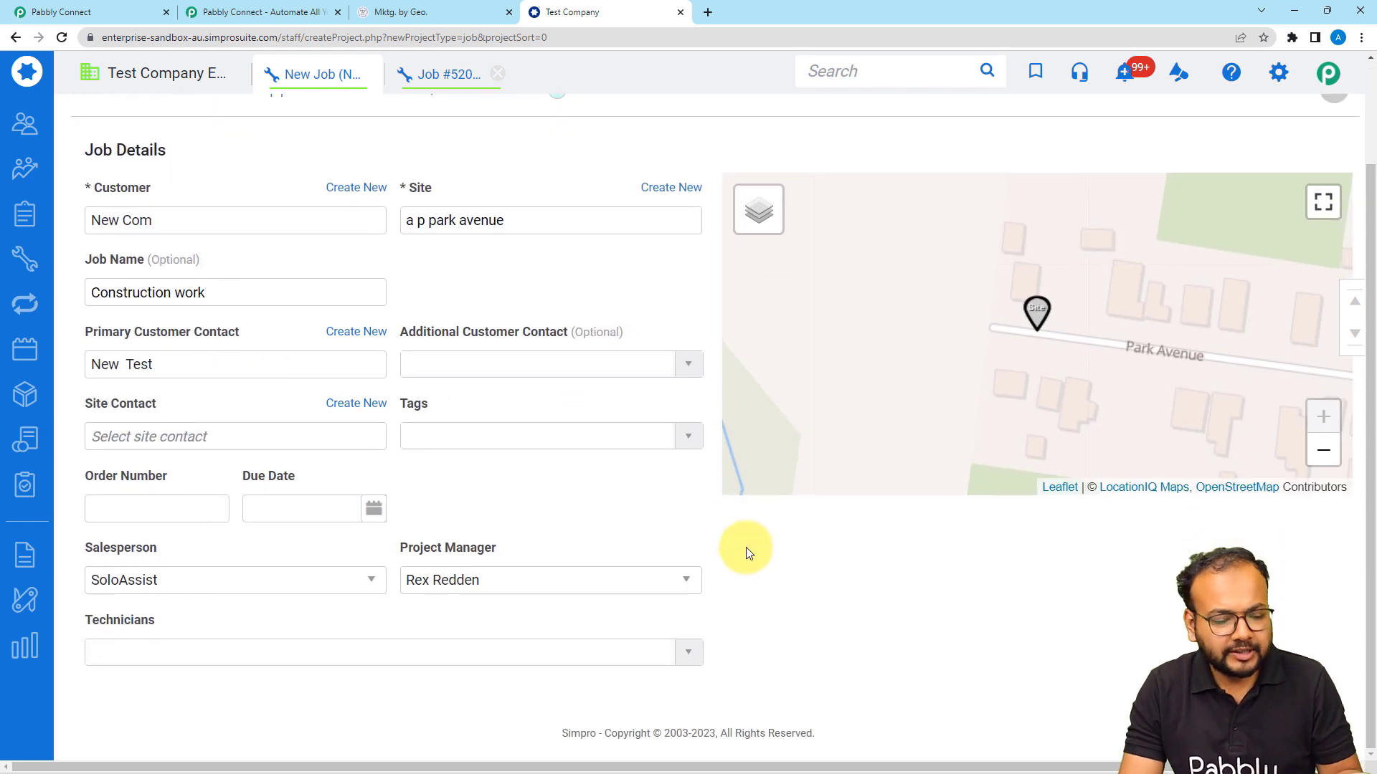
{"action": "scroll", "coordinate": [726, 594], "scroll_direction": "up", "scroll_amount": 2}
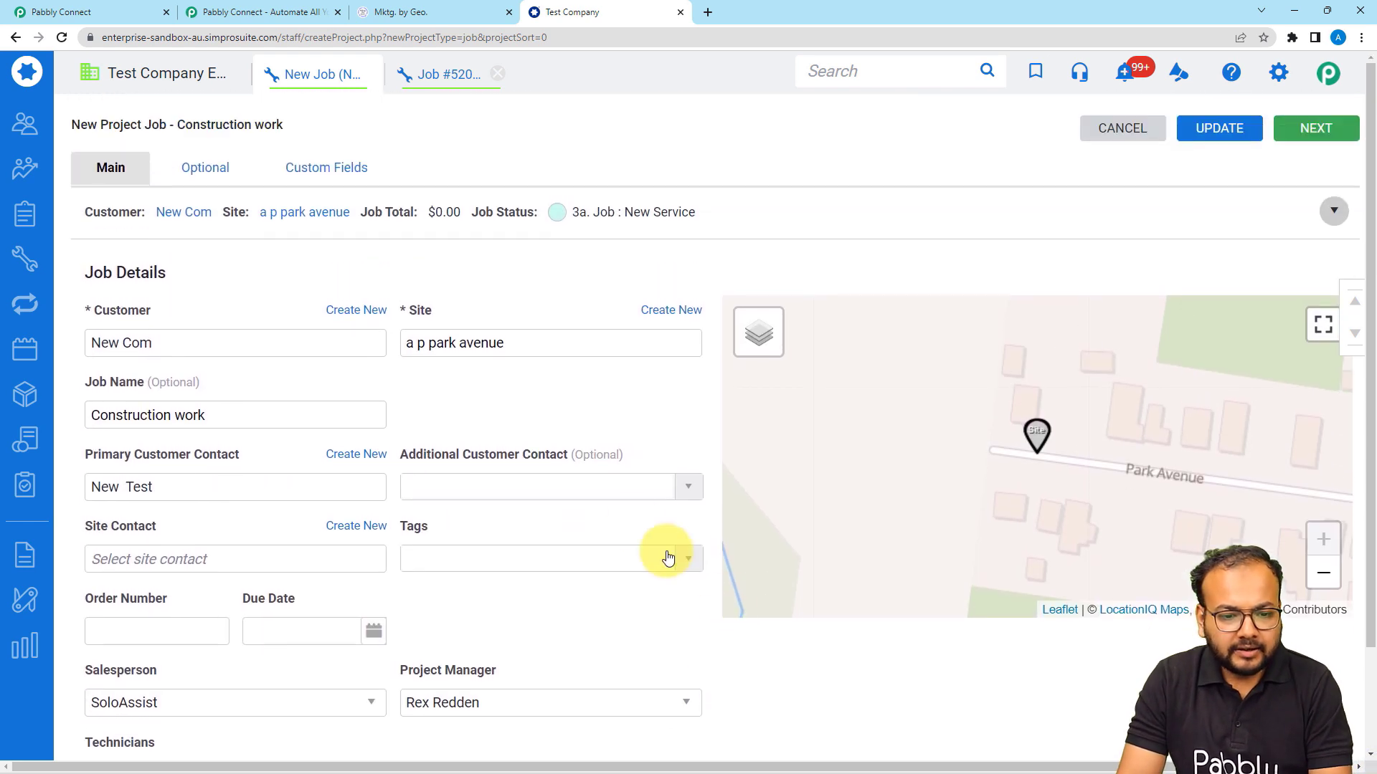
{"action": "left_click", "coordinate": [1326, 134]}
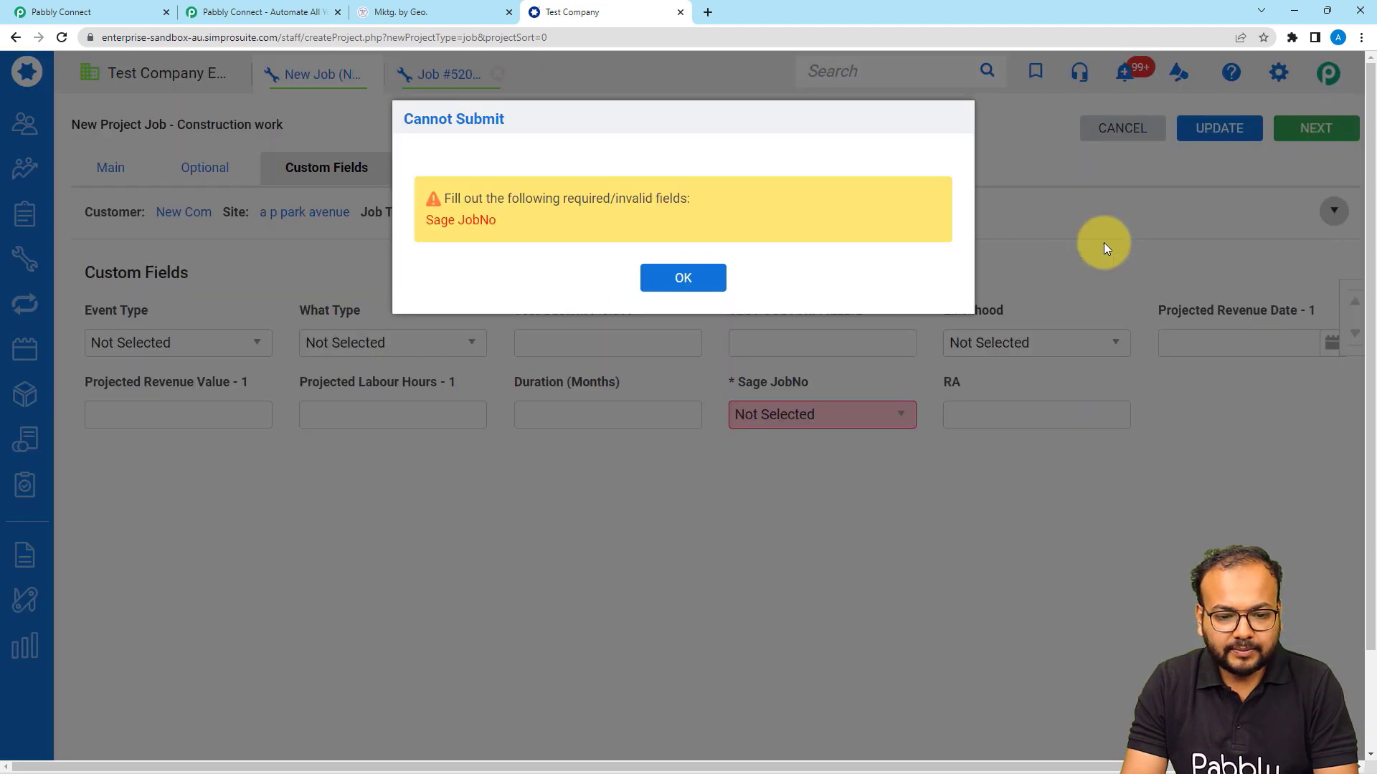
{"action": "left_click", "coordinate": [658, 278]}
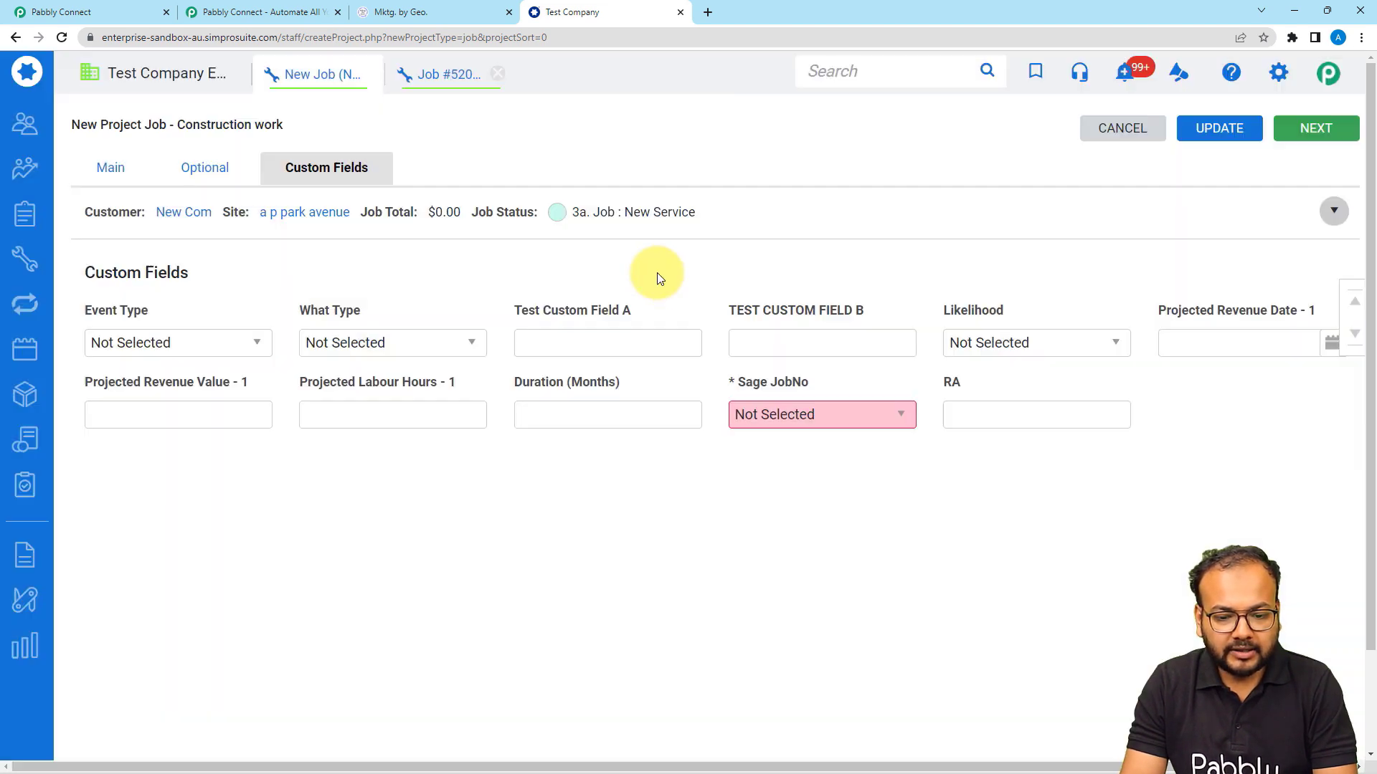
Set the required Sage JobNo custom field to "S0380 | Amity | 02-20" and save the finished project job.
{"action": "left_click", "coordinate": [792, 418]}
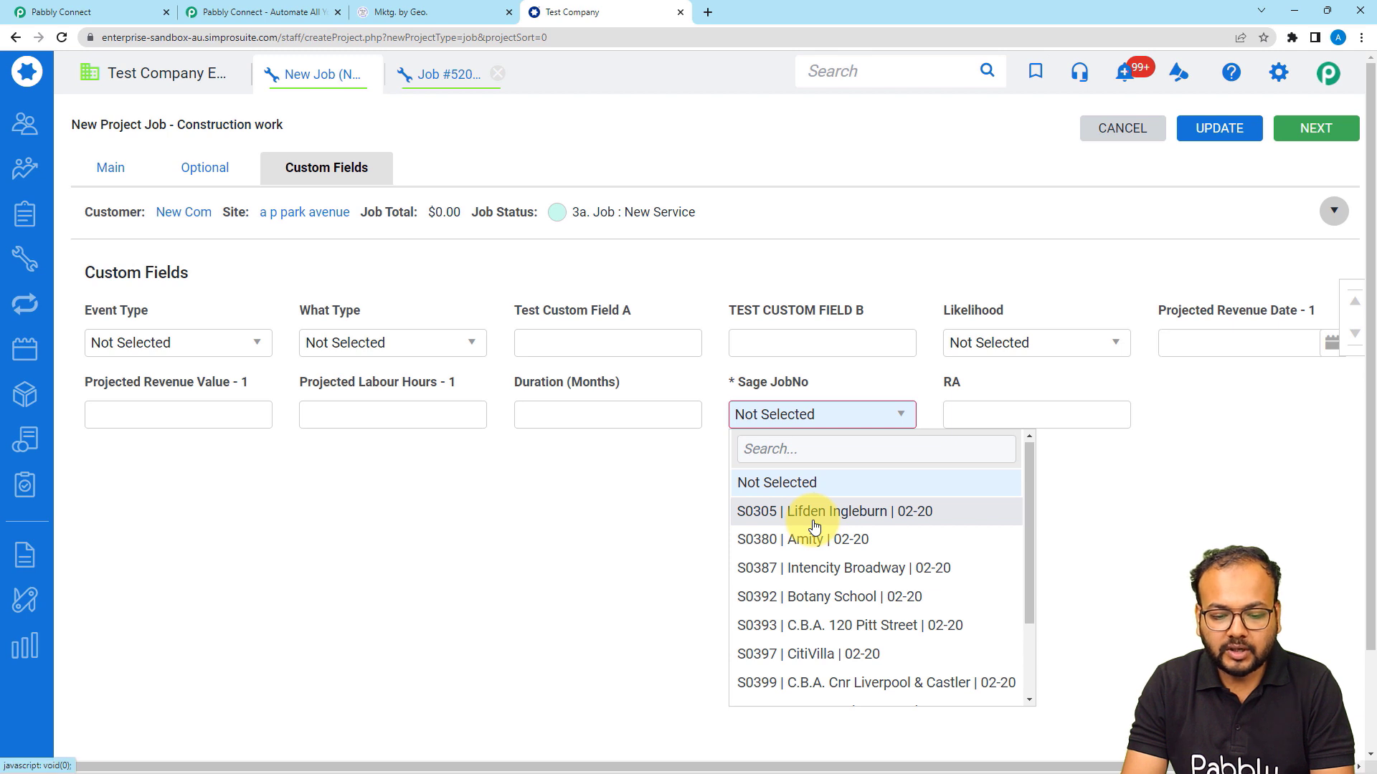
{"action": "scroll", "coordinate": [809, 523], "scroll_direction": "down", "scroll_amount": 1}
{"action": "scroll", "coordinate": [810, 529], "scroll_direction": "up", "scroll_amount": 1}
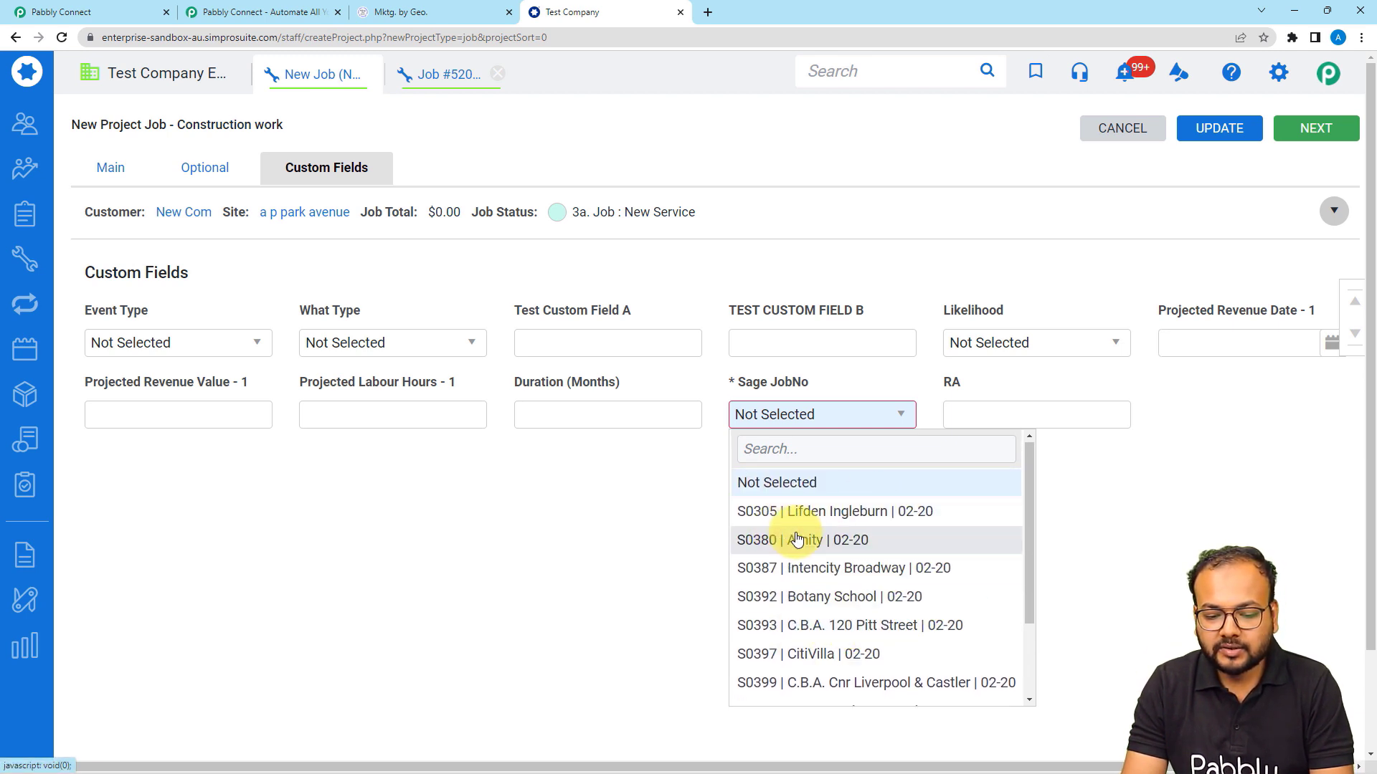
{"action": "left_click", "coordinate": [768, 540]}
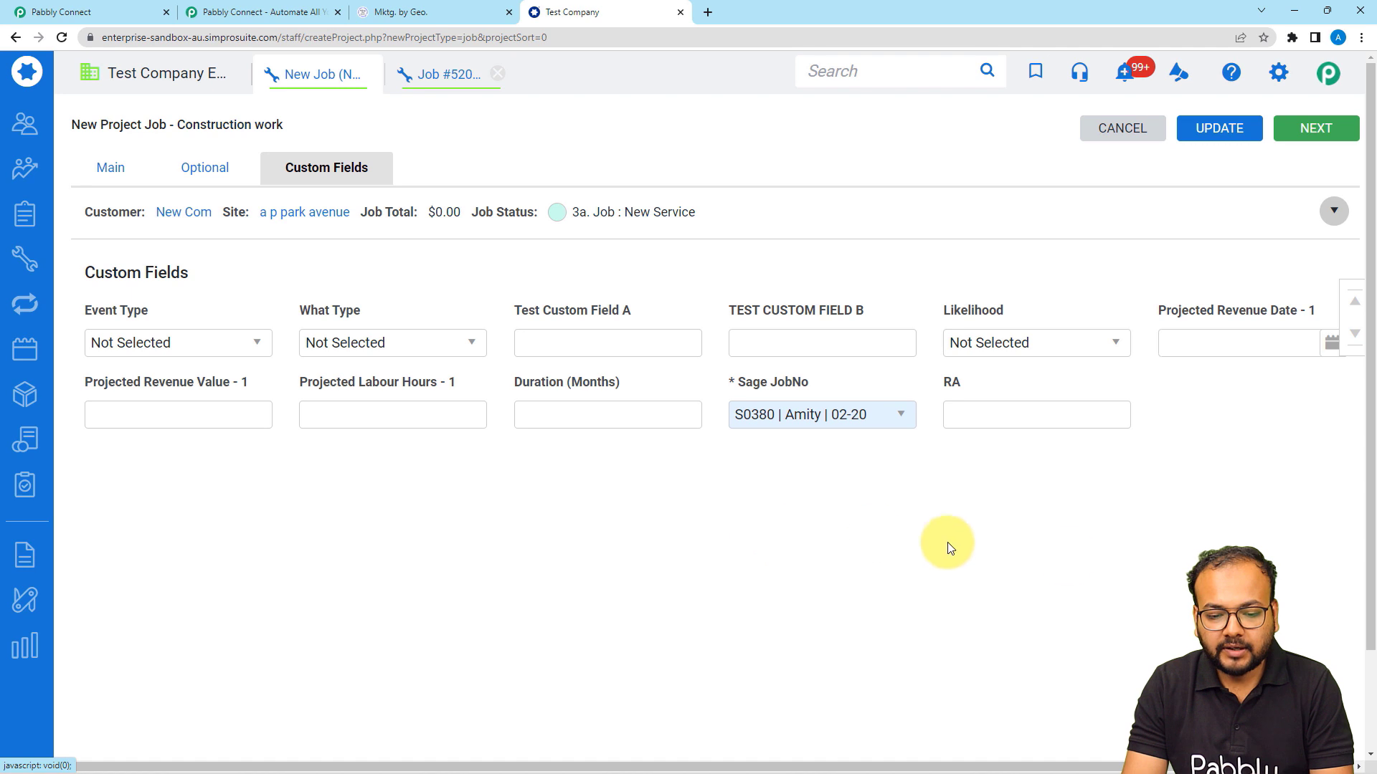
{"action": "left_click", "coordinate": [1295, 138]}
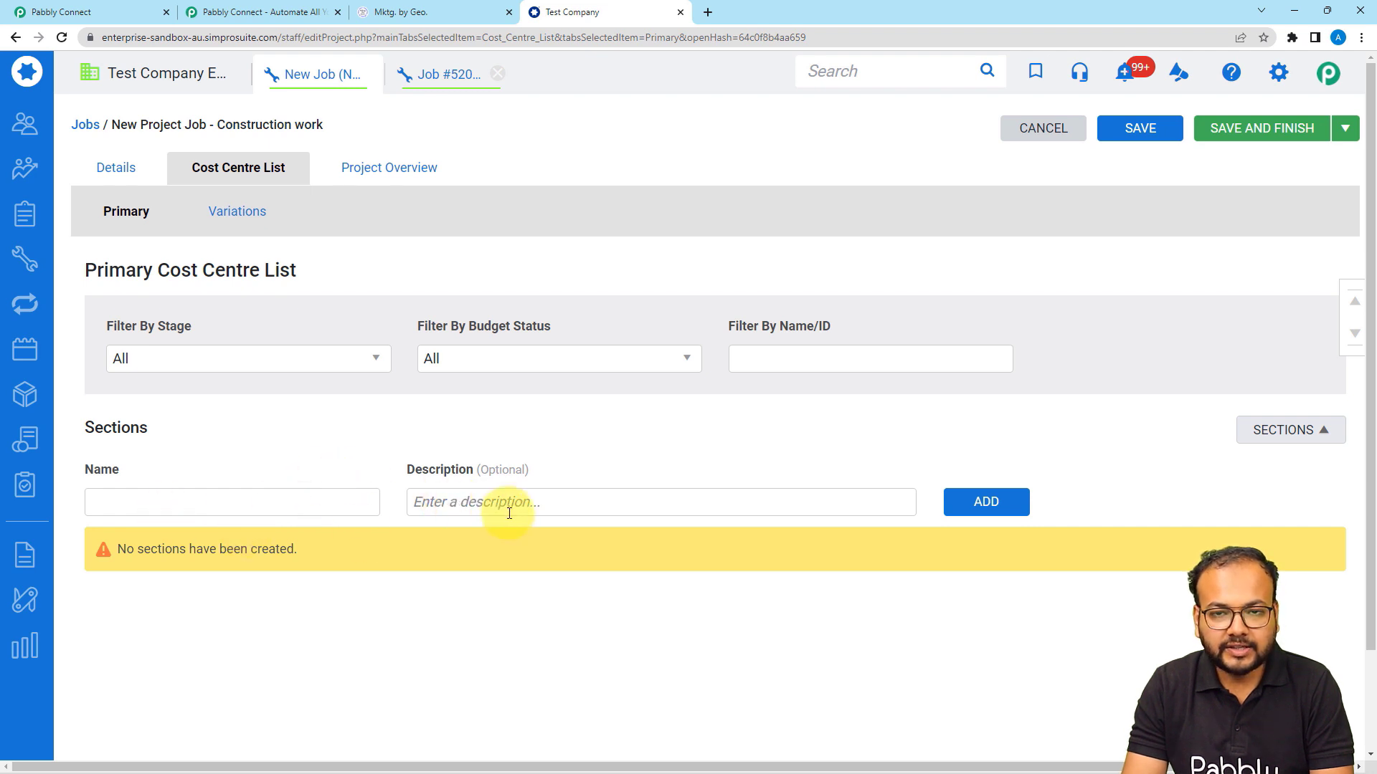
{"action": "left_click", "coordinate": [1256, 135]}
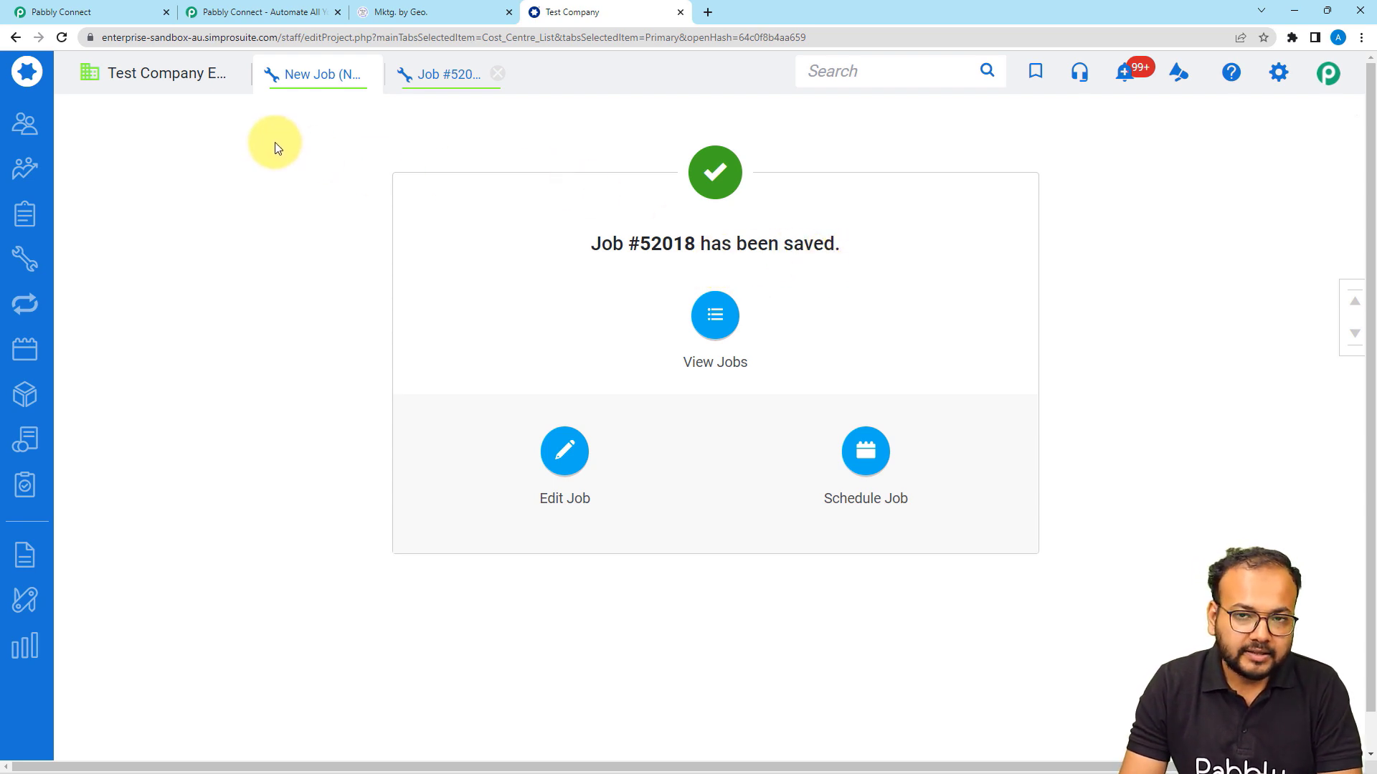
Switch to Pabbly Connect and examine the captured webhook response, comparing its job ID with the saved Simpro job.
{"action": "left_click", "coordinate": [118, 19]}
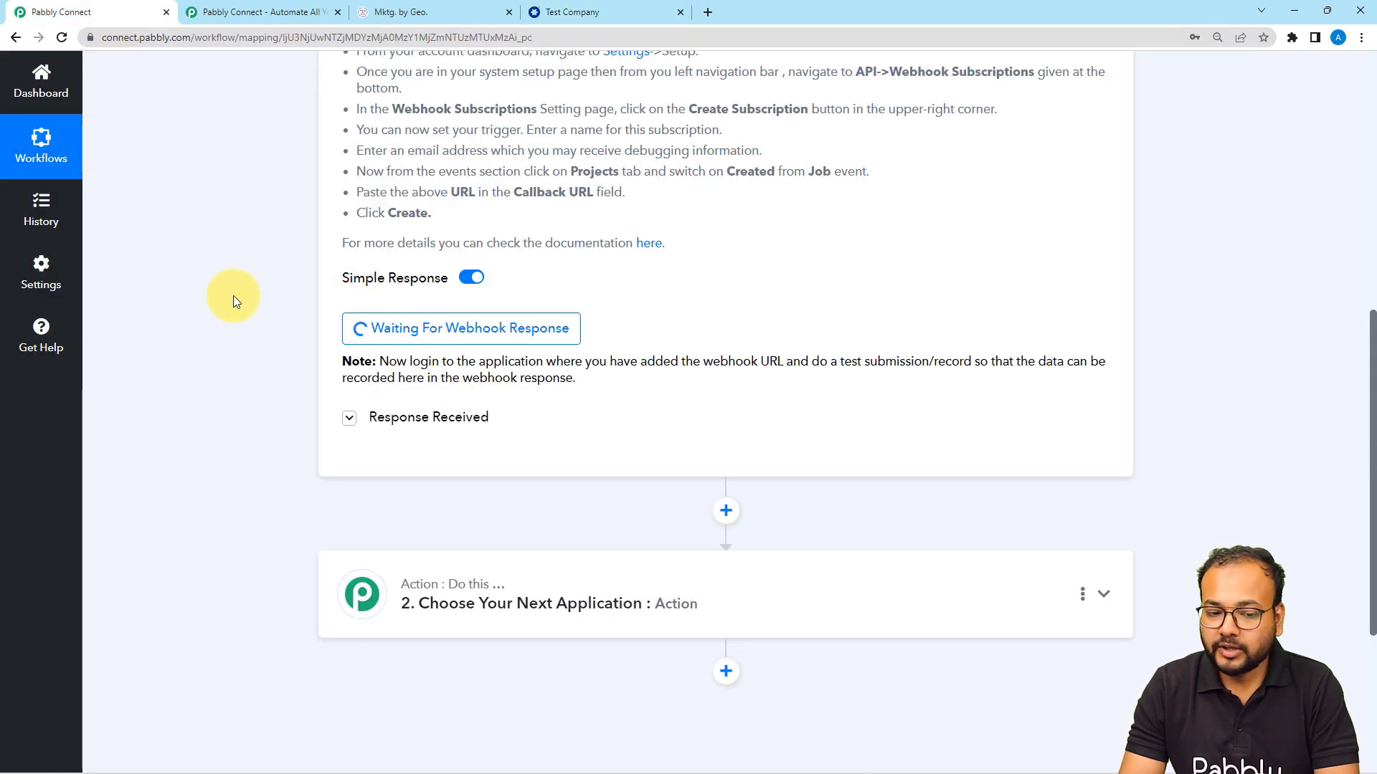
{"action": "scroll", "coordinate": [234, 296], "scroll_direction": "down", "scroll_amount": 3}
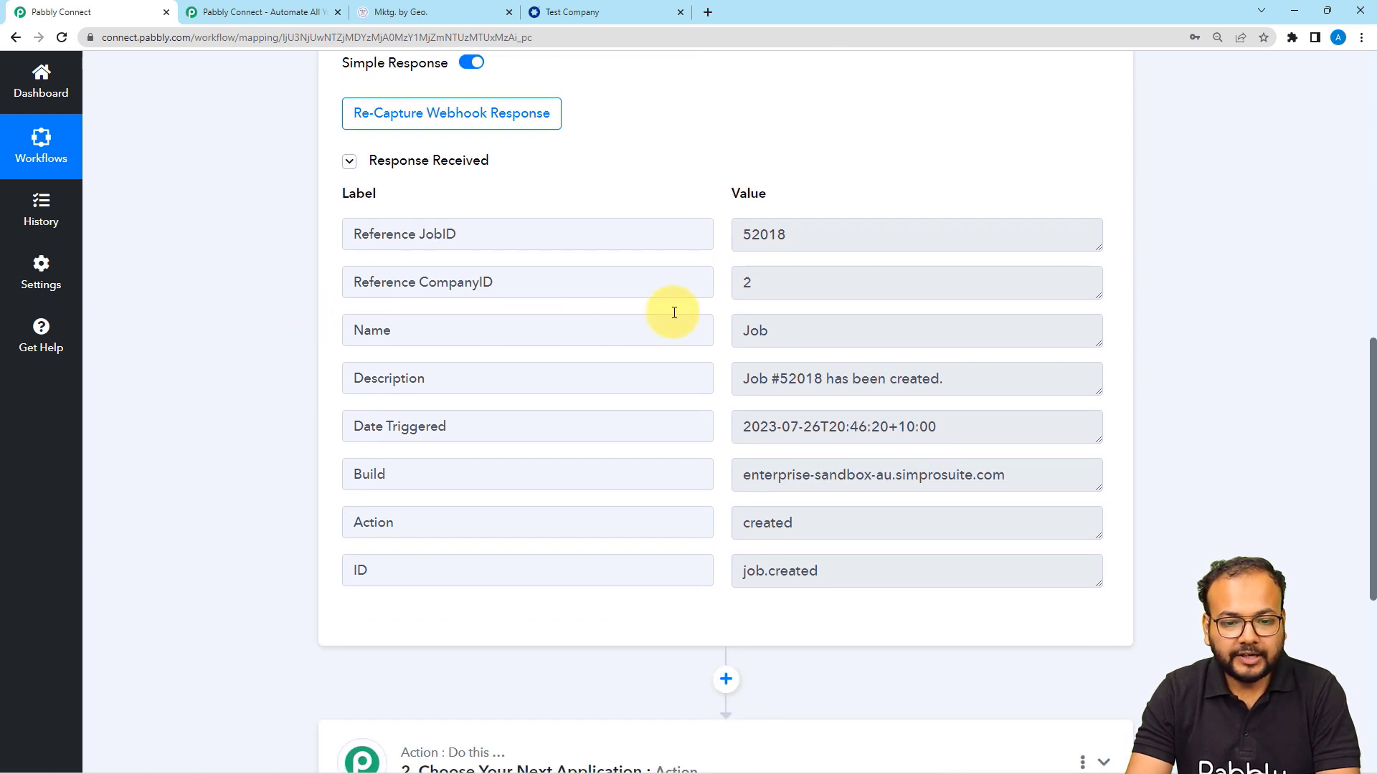
{"action": "left_click", "coordinate": [552, 15]}
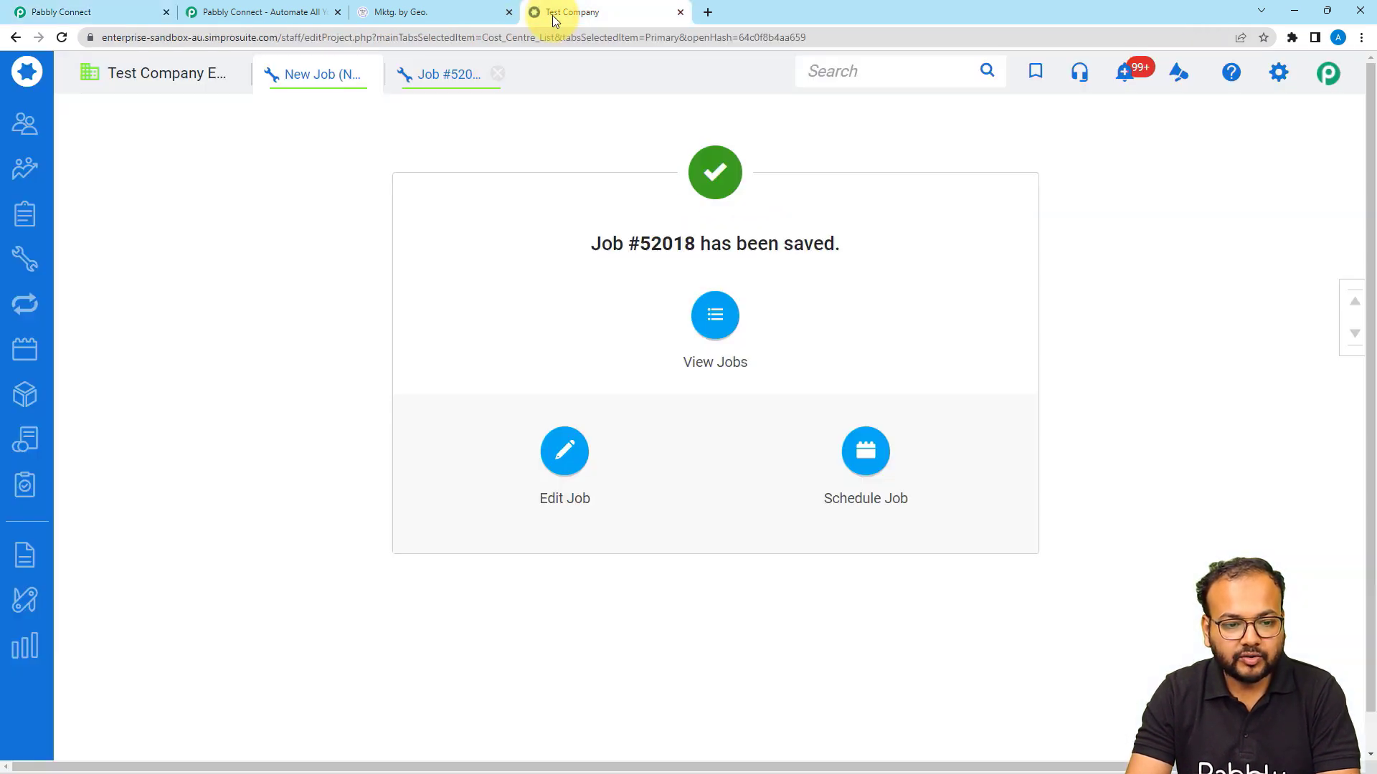
{"action": "left_click", "coordinate": [123, 12]}
{"action": "scroll", "coordinate": [652, 338], "scroll_direction": "down", "scroll_amount": 1}
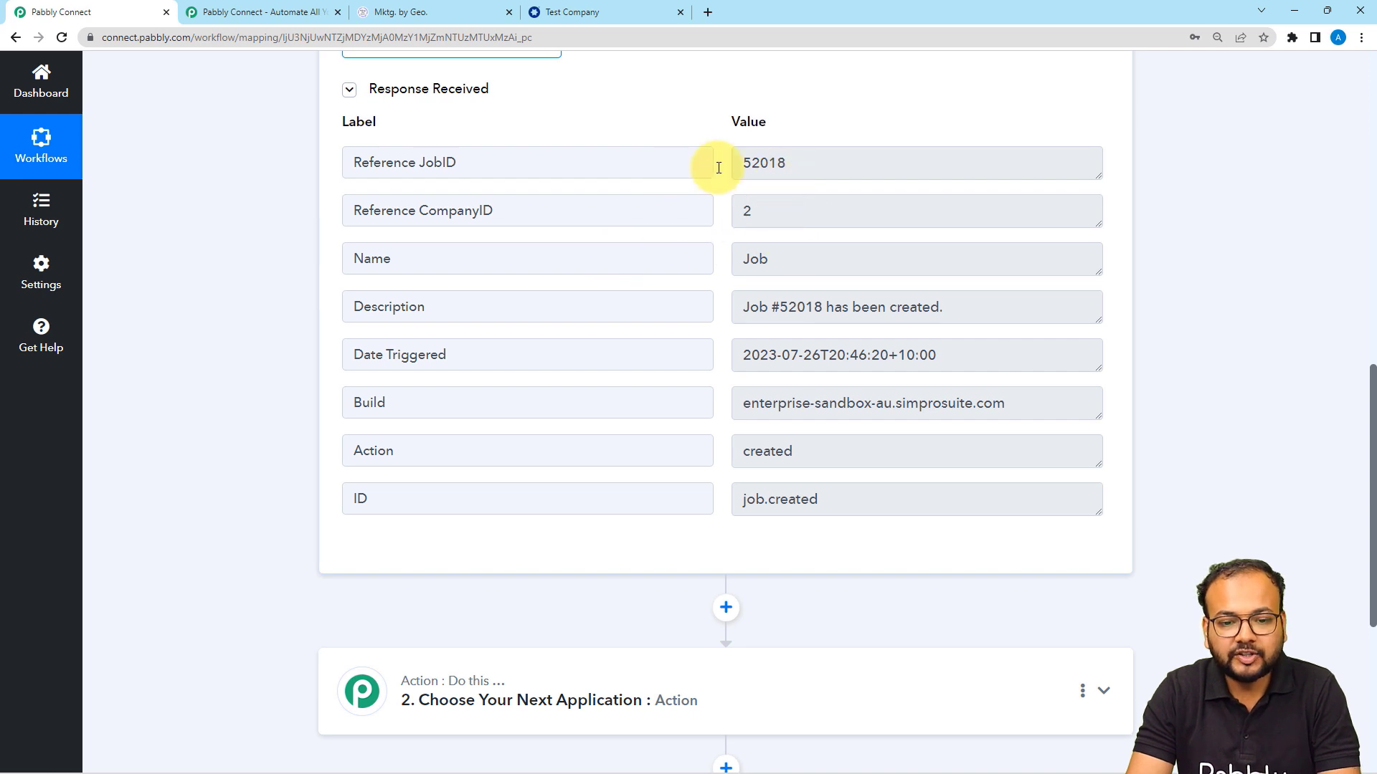
{"action": "left_click_drag", "start_coordinate": [771, 213], "coordinate": [712, 218]}
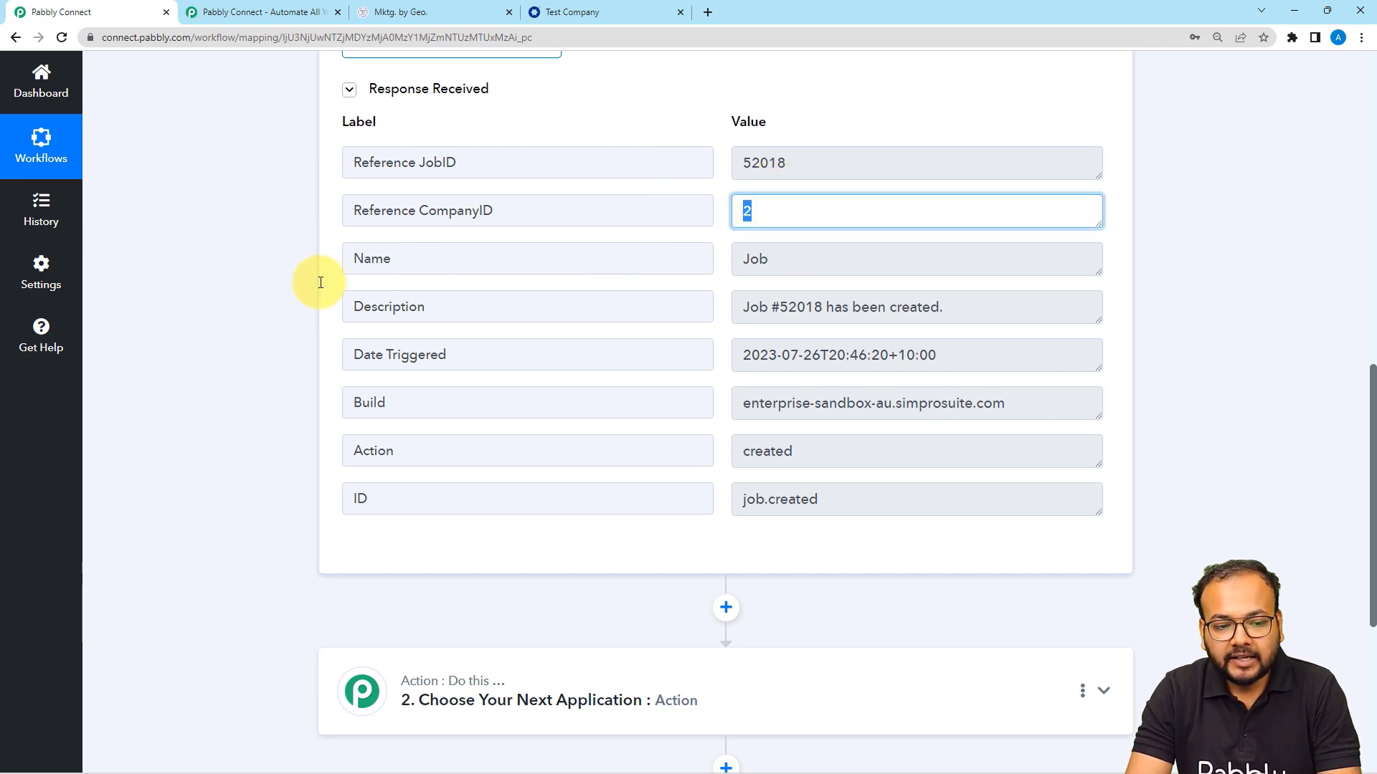
{"action": "scroll", "coordinate": [295, 295], "scroll_direction": "down", "scroll_amount": 2}
{"action": "left_click", "coordinate": [299, 300]}
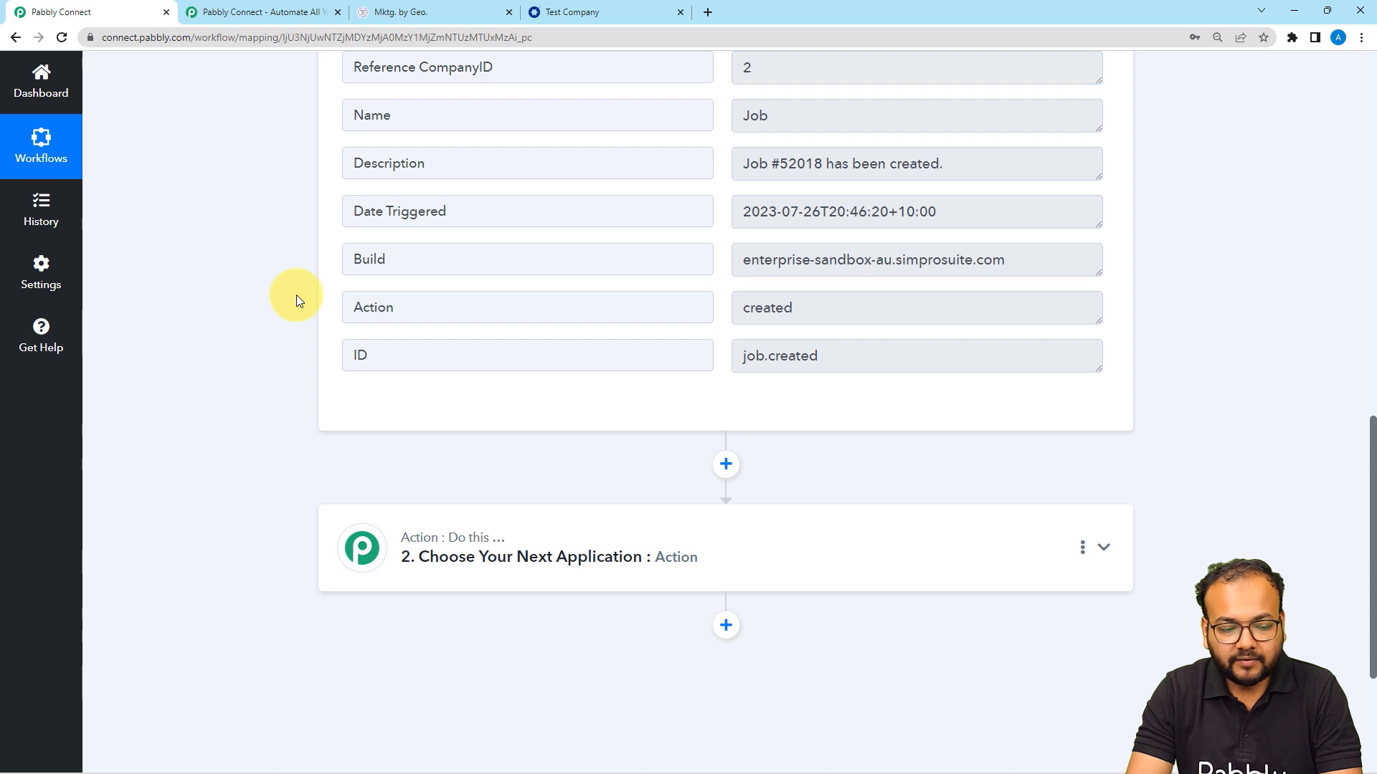
Choose Simpro as the app for the workflow's second step.
{"action": "scroll", "coordinate": [299, 299], "scroll_direction": "down", "scroll_amount": 3}
{"action": "left_click", "coordinate": [492, 354]}
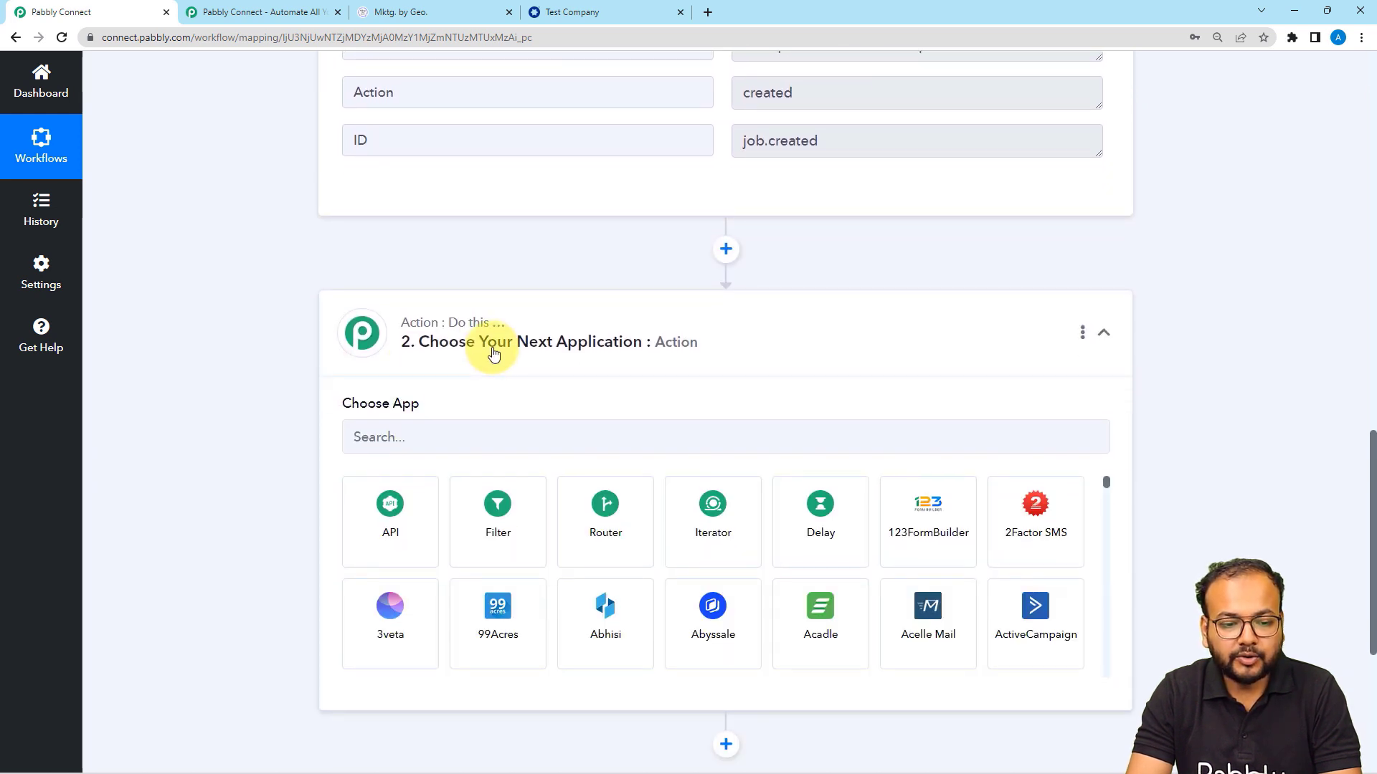
{"action": "left_click", "coordinate": [452, 452]}
{"action": "type", "text": "s"}
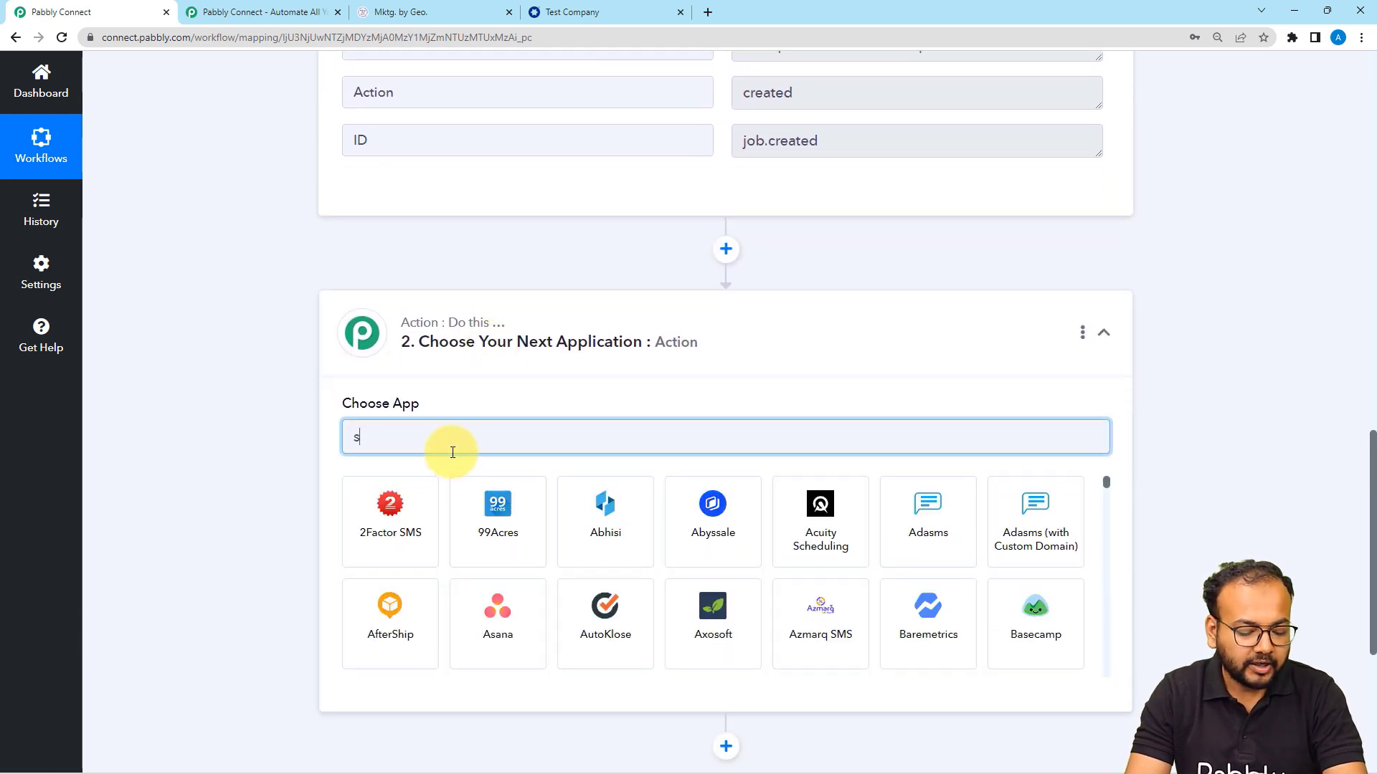
{"action": "type", "text": "impr"}
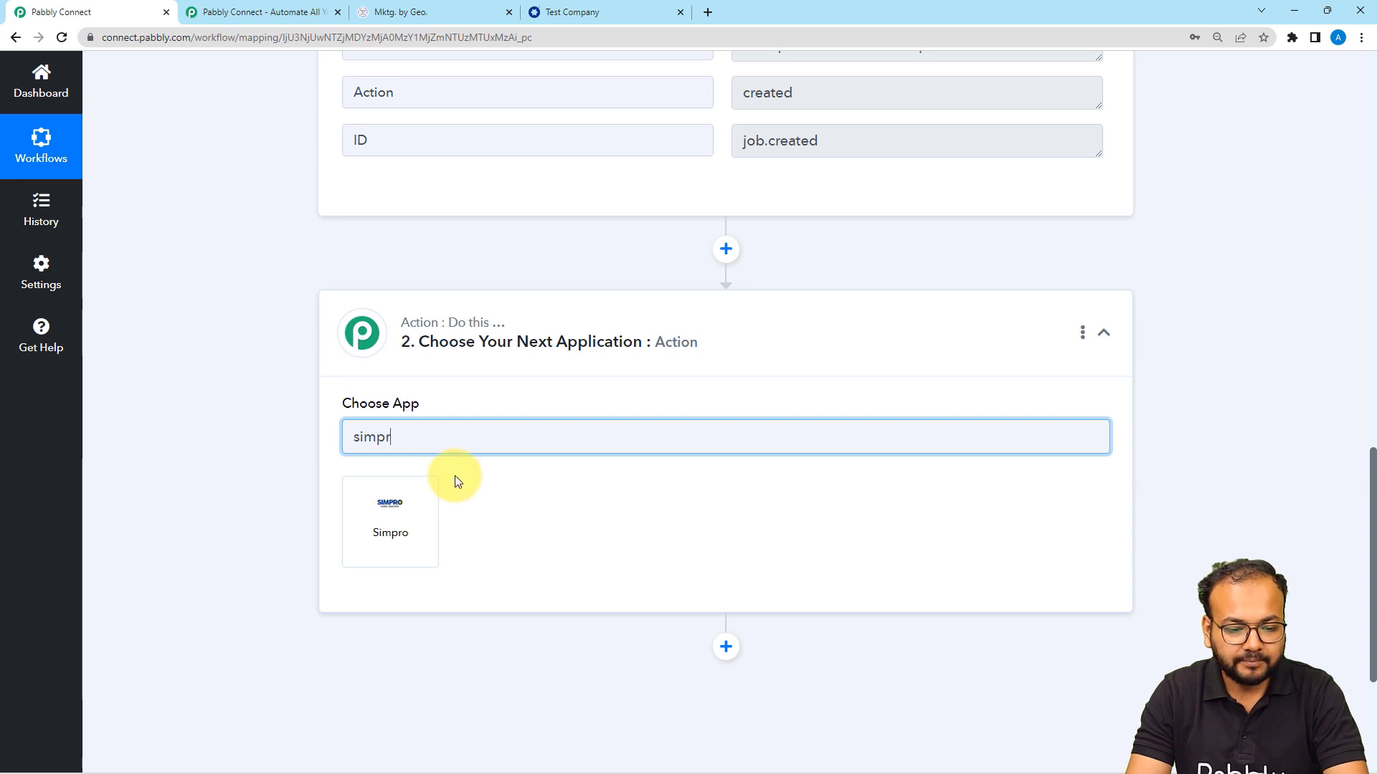
{"action": "left_click", "coordinate": [368, 488]}
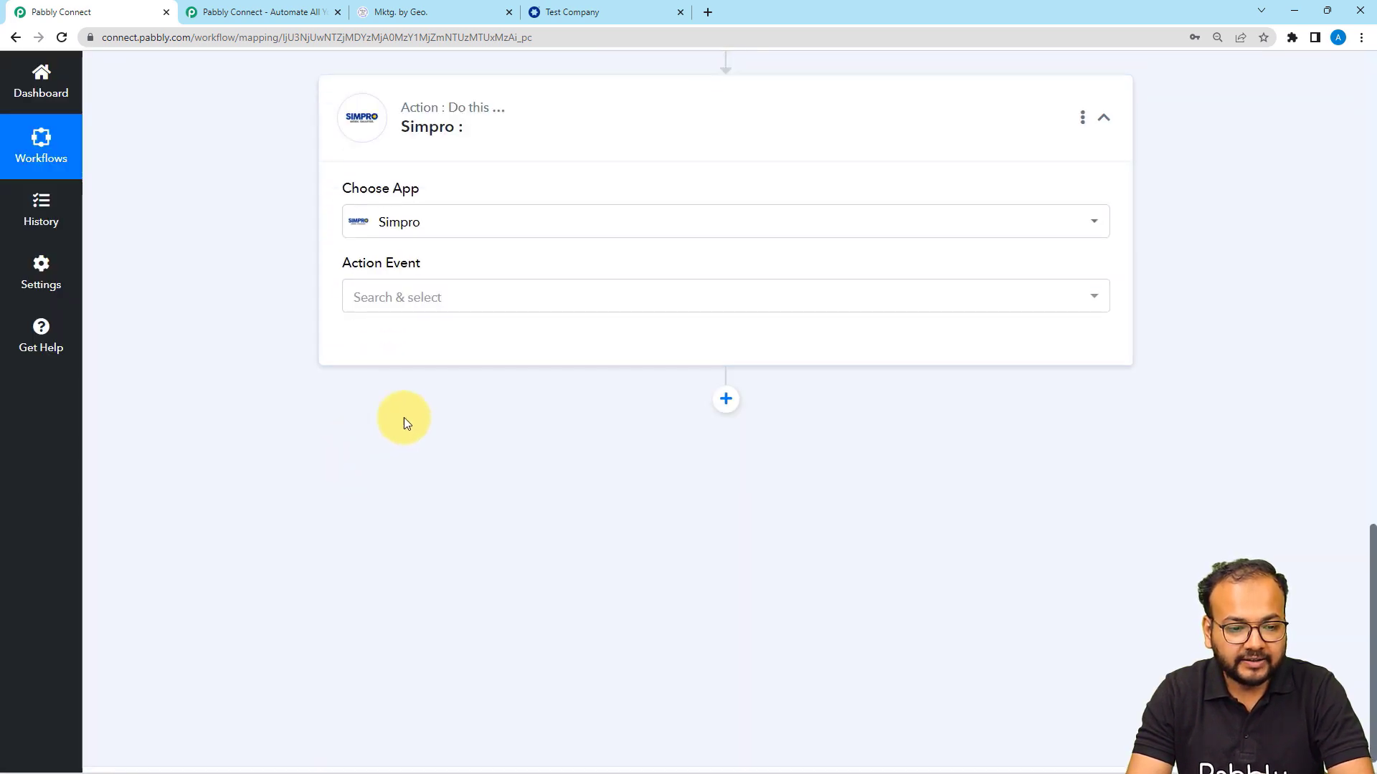
Set the Simpro step's action event to Get Job by Id.
{"action": "left_click", "coordinate": [408, 305]}
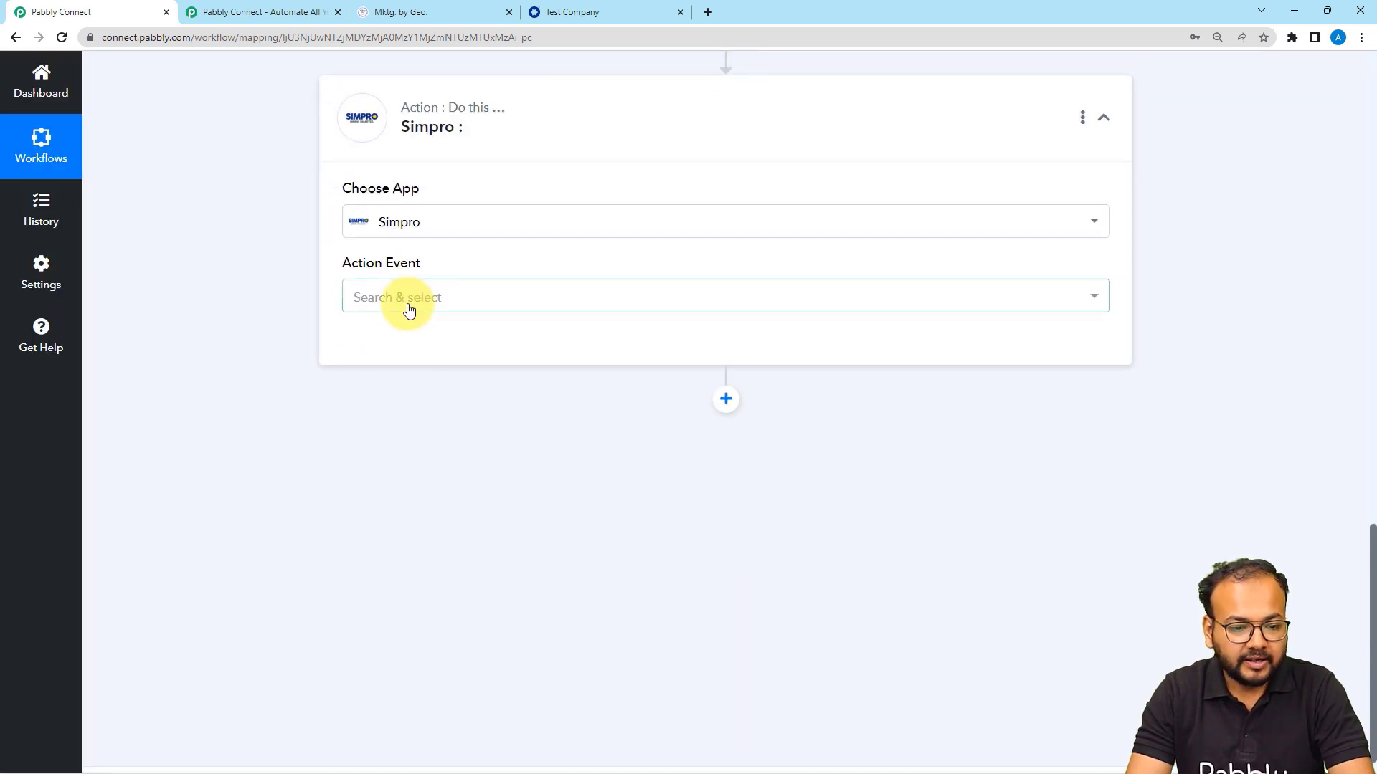
{"action": "type", "text": "gr"}
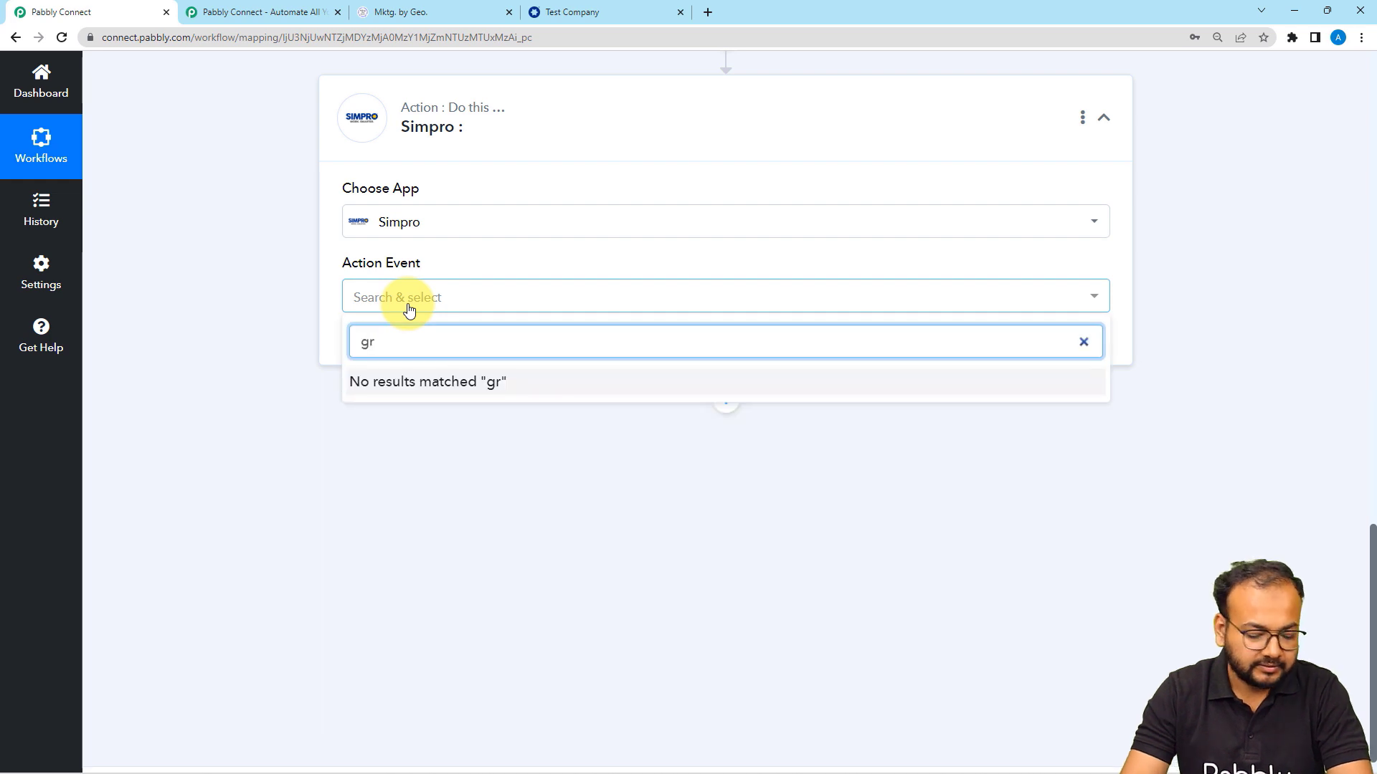
{"action": "key", "text": "BackSpace"}
{"action": "type", "text": "et"}
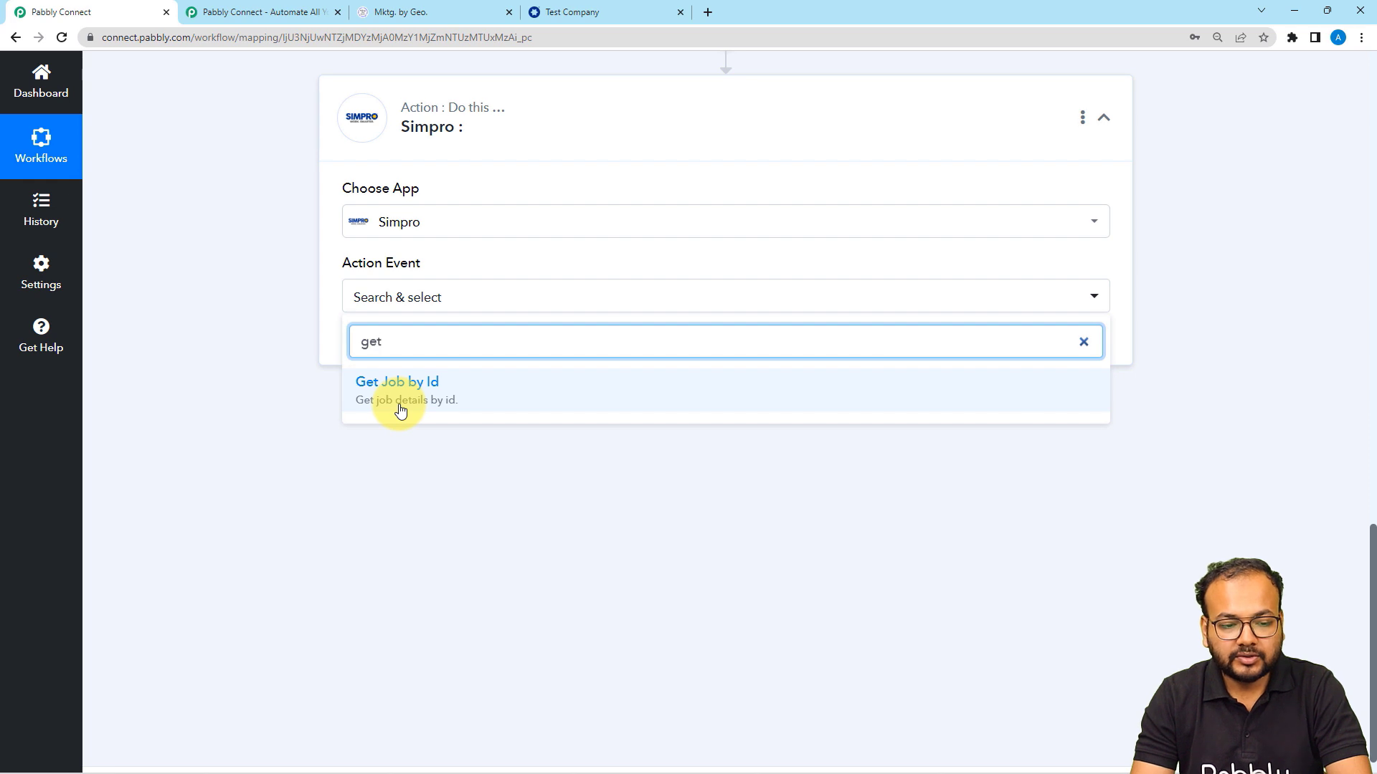
{"action": "left_click", "coordinate": [400, 410]}
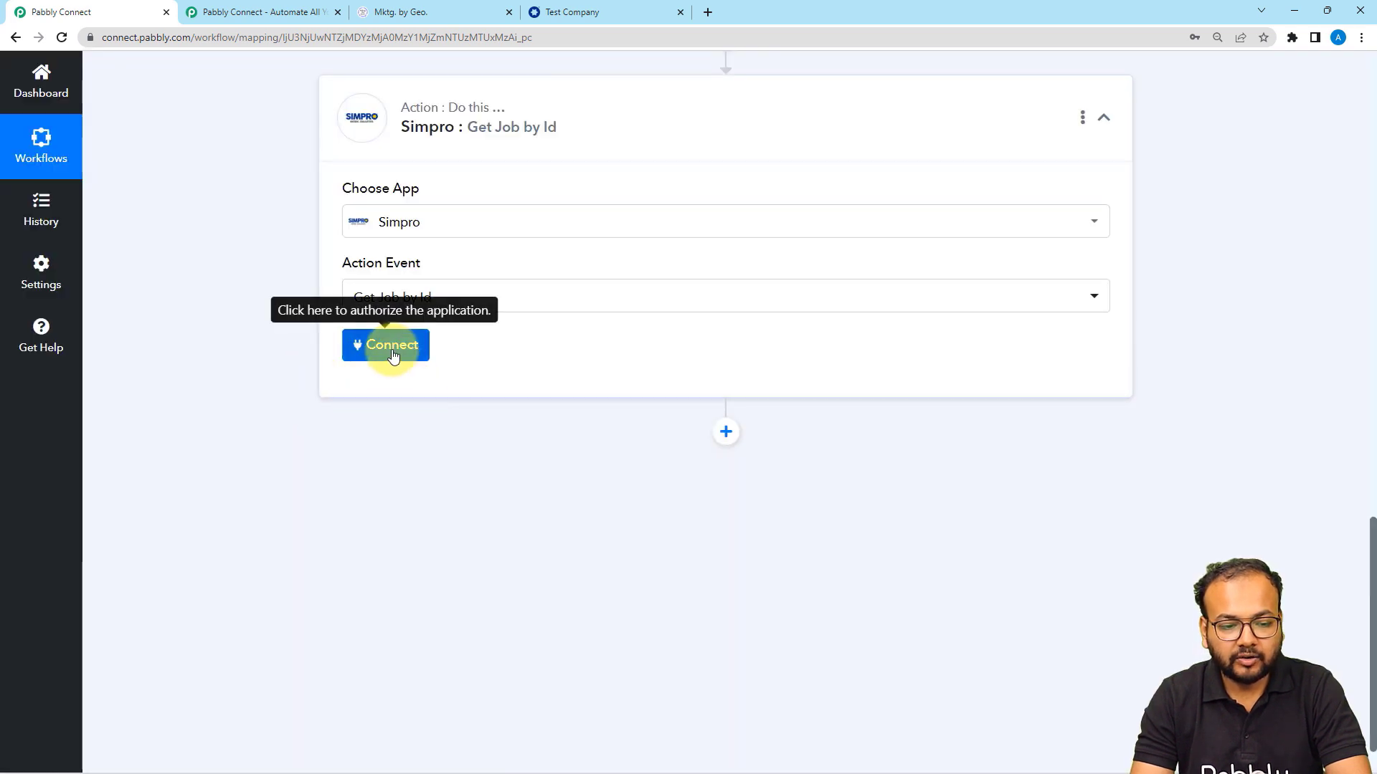
Start connecting the Get Job by Id action to Simpro with a new connection.
{"action": "left_click", "coordinate": [393, 348]}
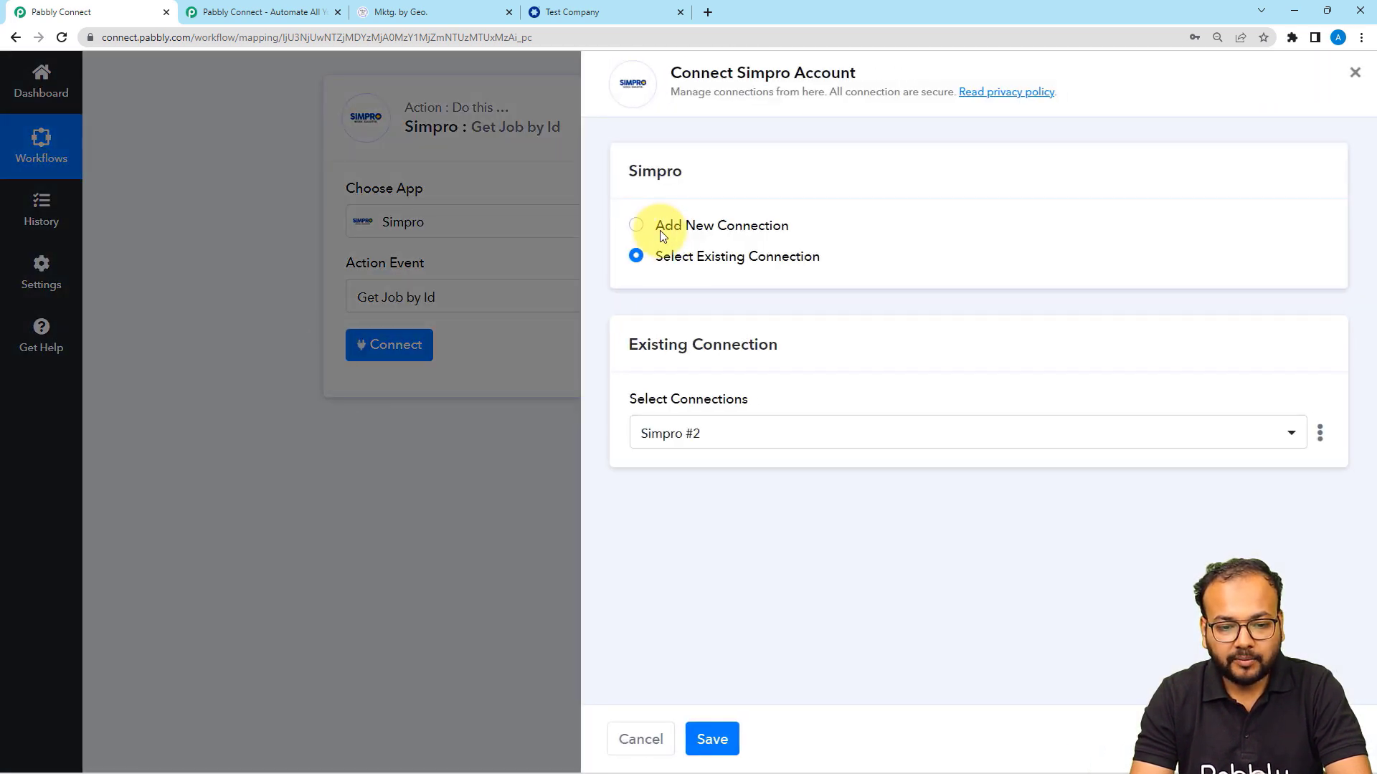
{"action": "left_click", "coordinate": [637, 227]}
{"action": "left_click", "coordinate": [696, 415]}
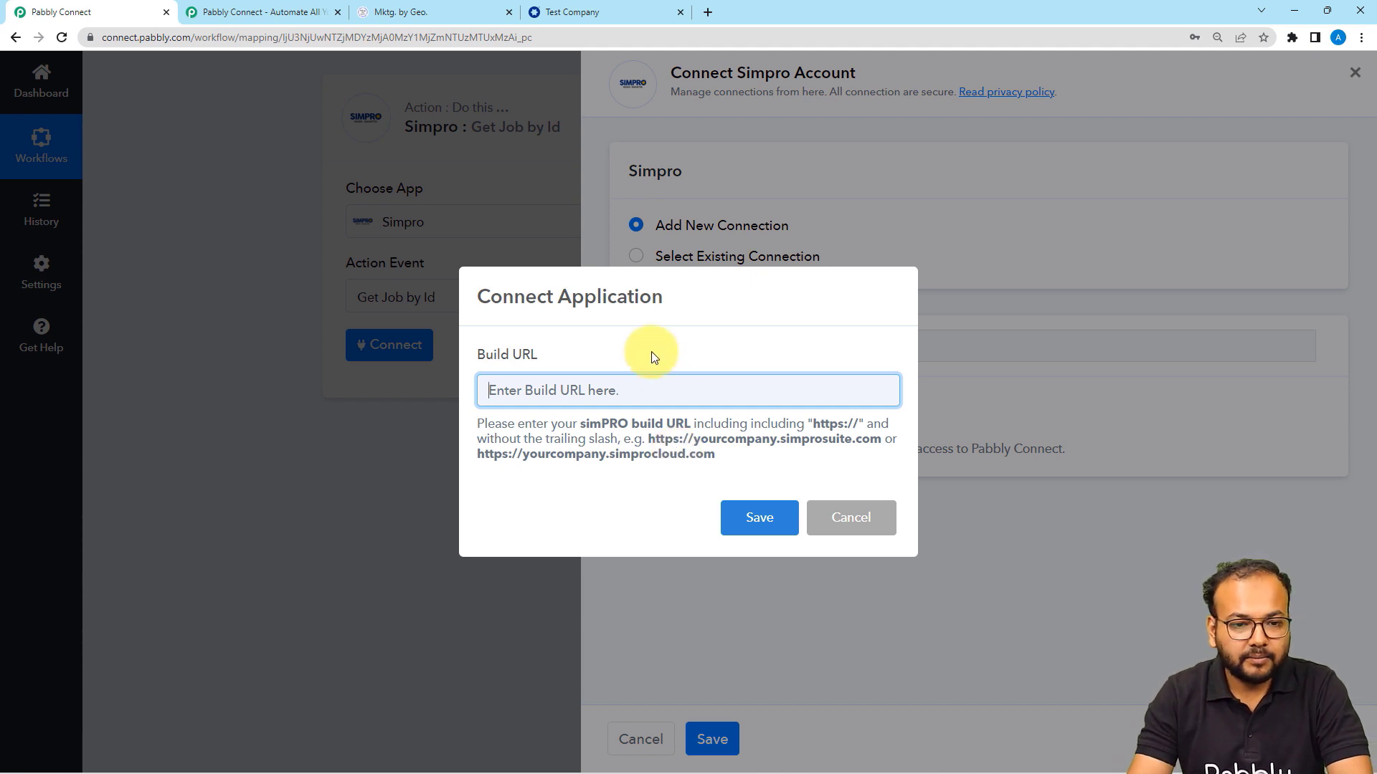
{"action": "left_click", "coordinate": [596, 19]}
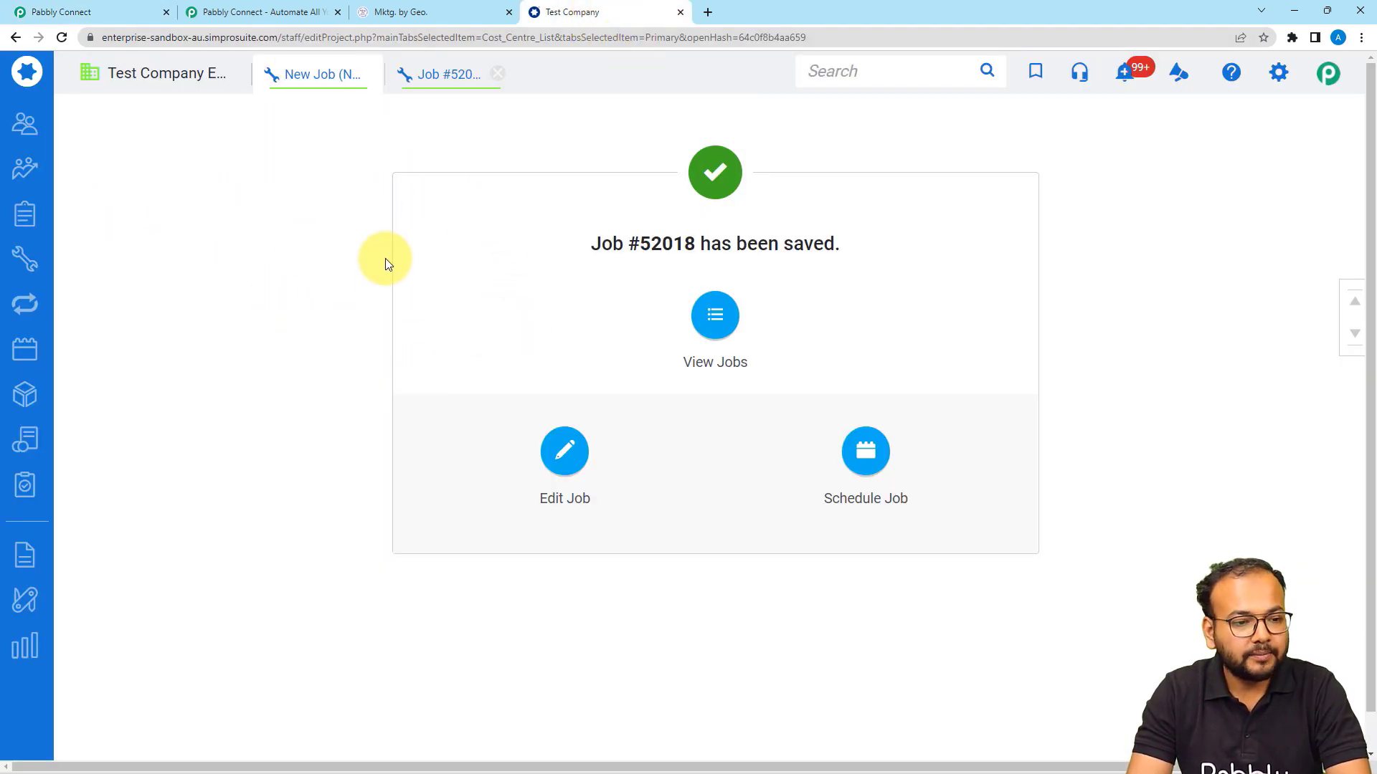
{"action": "left_click", "coordinate": [153, 39]}
{"action": "double_click", "coordinate": [202, 37]}
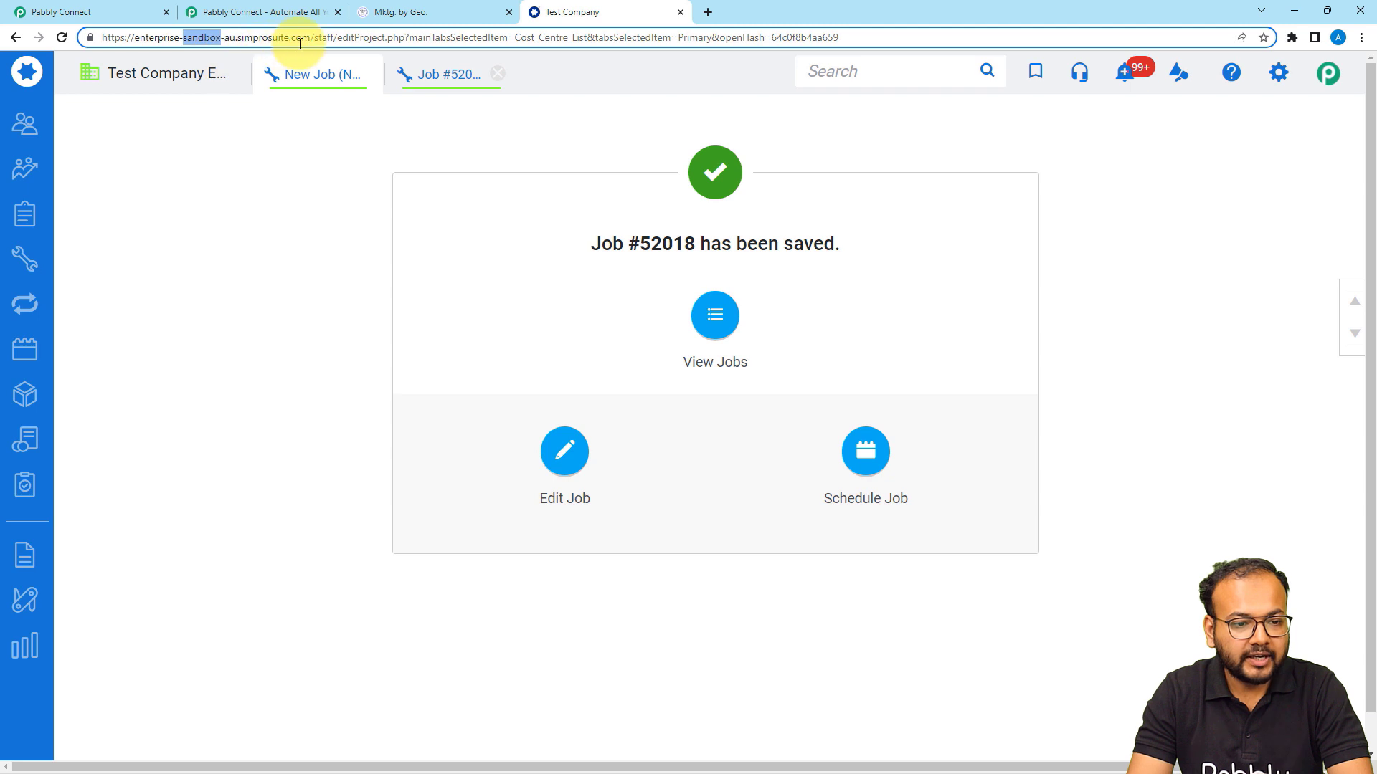
{"action": "left_click_drag", "start_coordinate": [309, 39], "coordinate": [112, 45]}
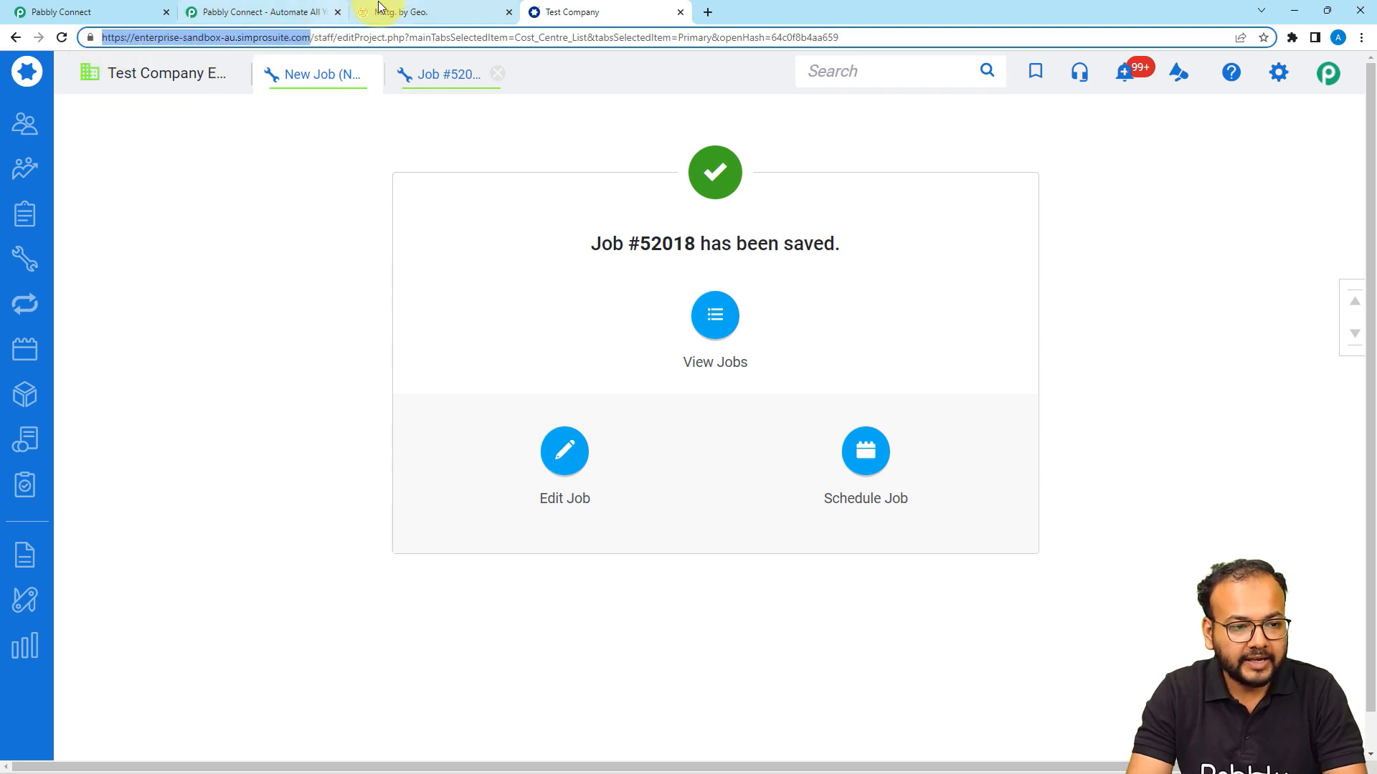
{"action": "left_click", "coordinate": [107, 12]}
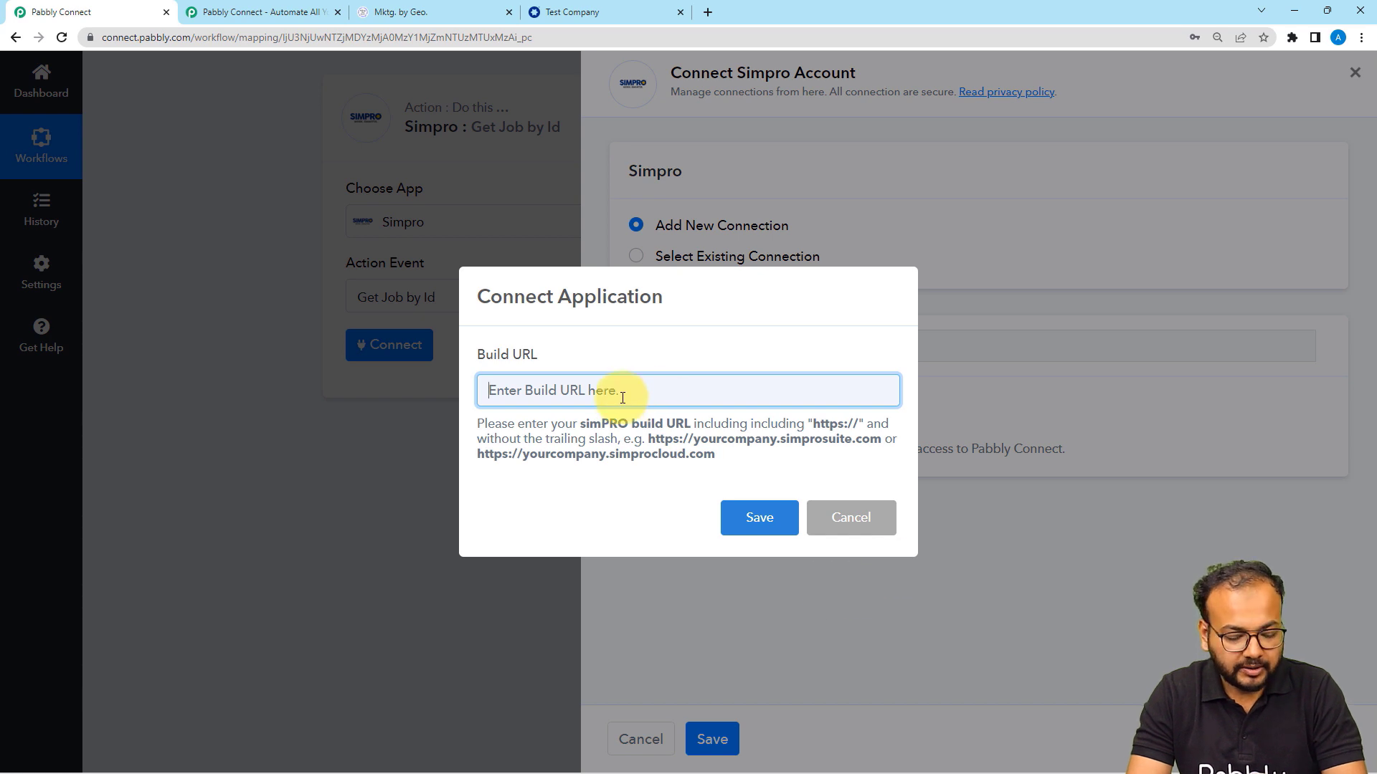
{"action": "type", "text": "https://enterprise-sandbox-au.simprosuite.com/"}
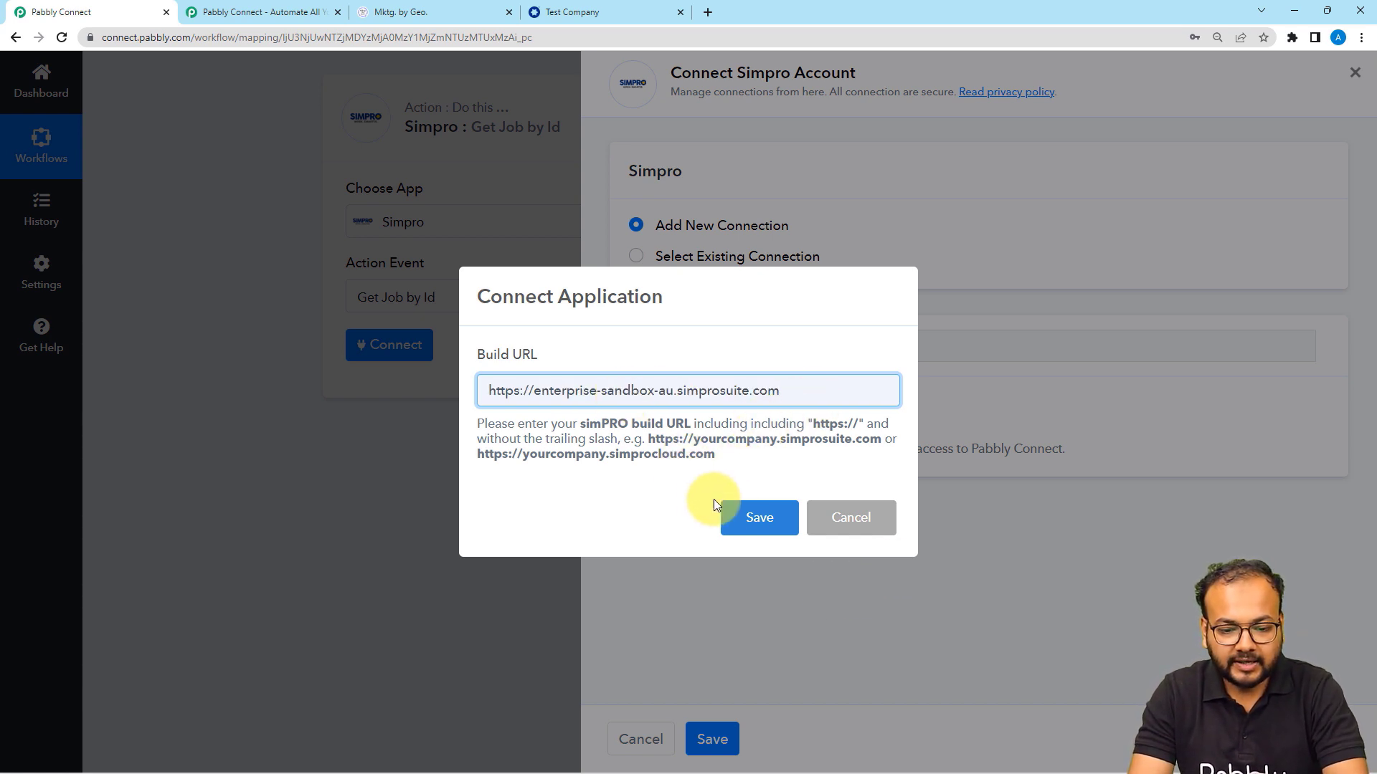
Save the build URL and authorise Pabbly to access the Simpro data.
{"action": "left_click", "coordinate": [734, 515]}
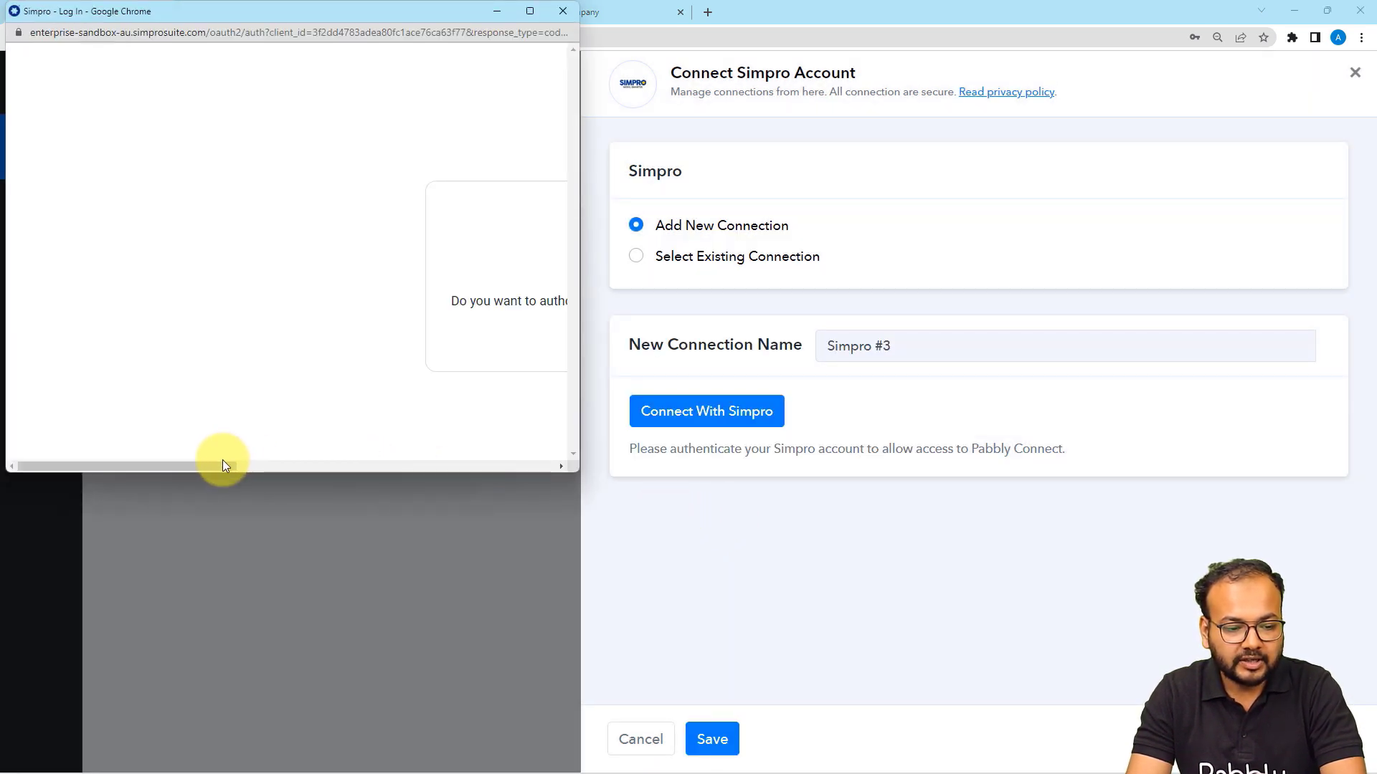
{"action": "left_click_drag", "start_coordinate": [224, 465], "coordinate": [390, 486]}
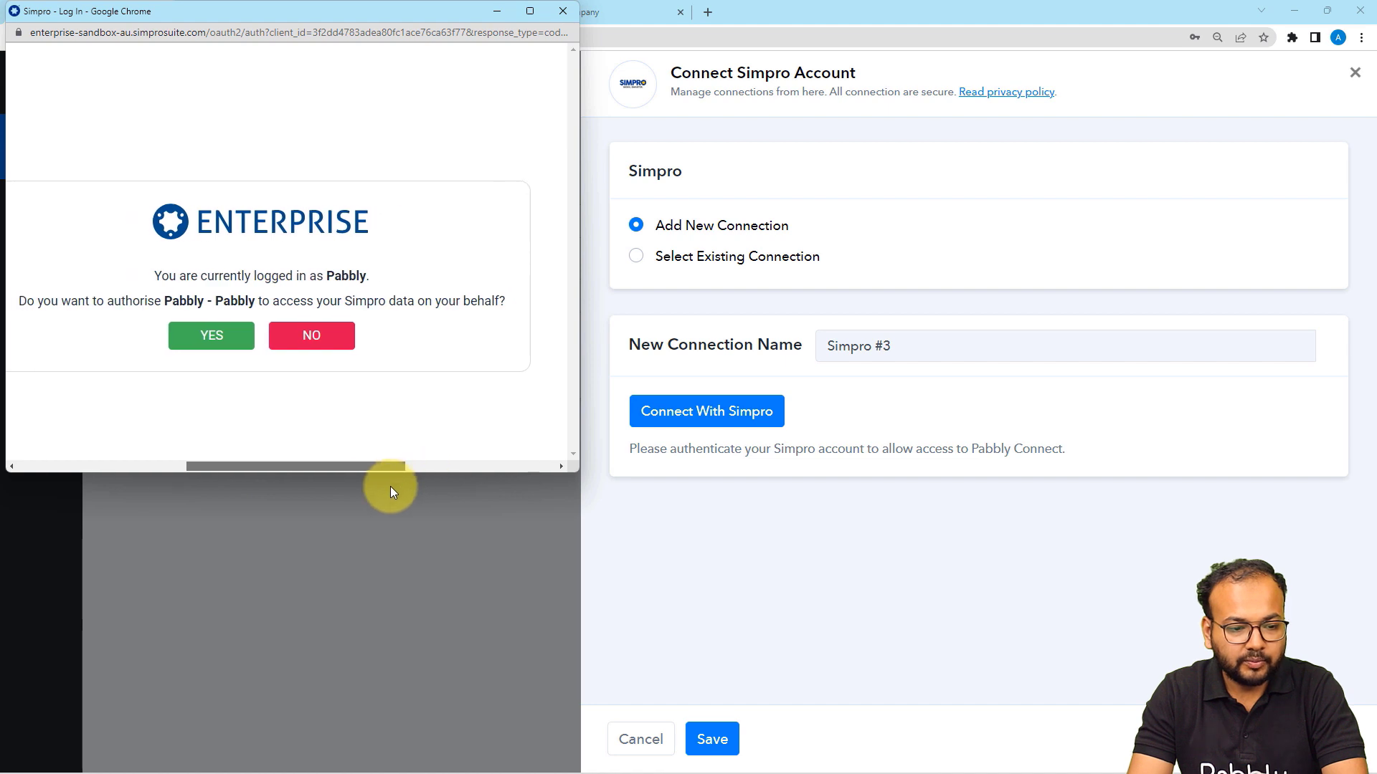
{"action": "left_click", "coordinate": [207, 337]}
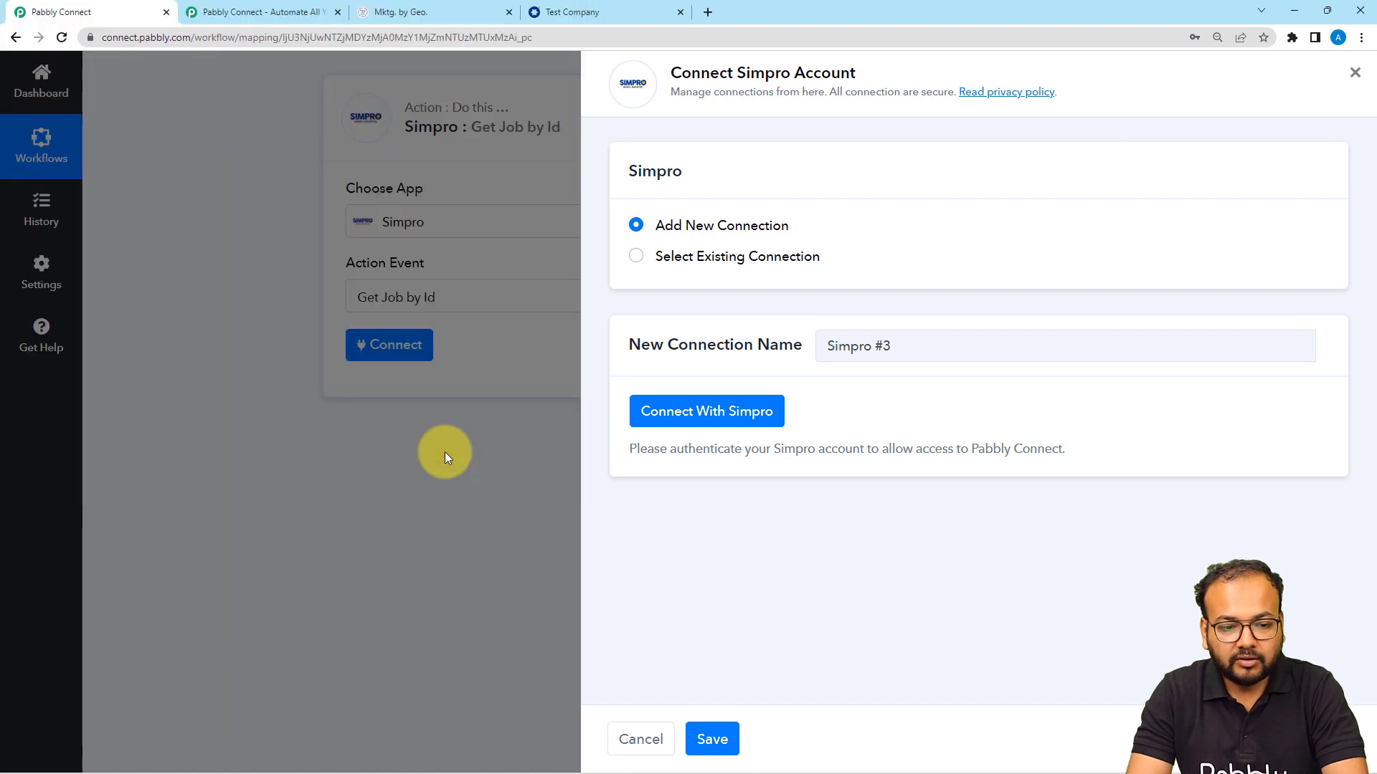
Check the Reference JobID and Reference CompanyID entries in the New Job trigger's response.
{"action": "scroll", "coordinate": [235, 344], "scroll_direction": "down", "scroll_amount": 3}
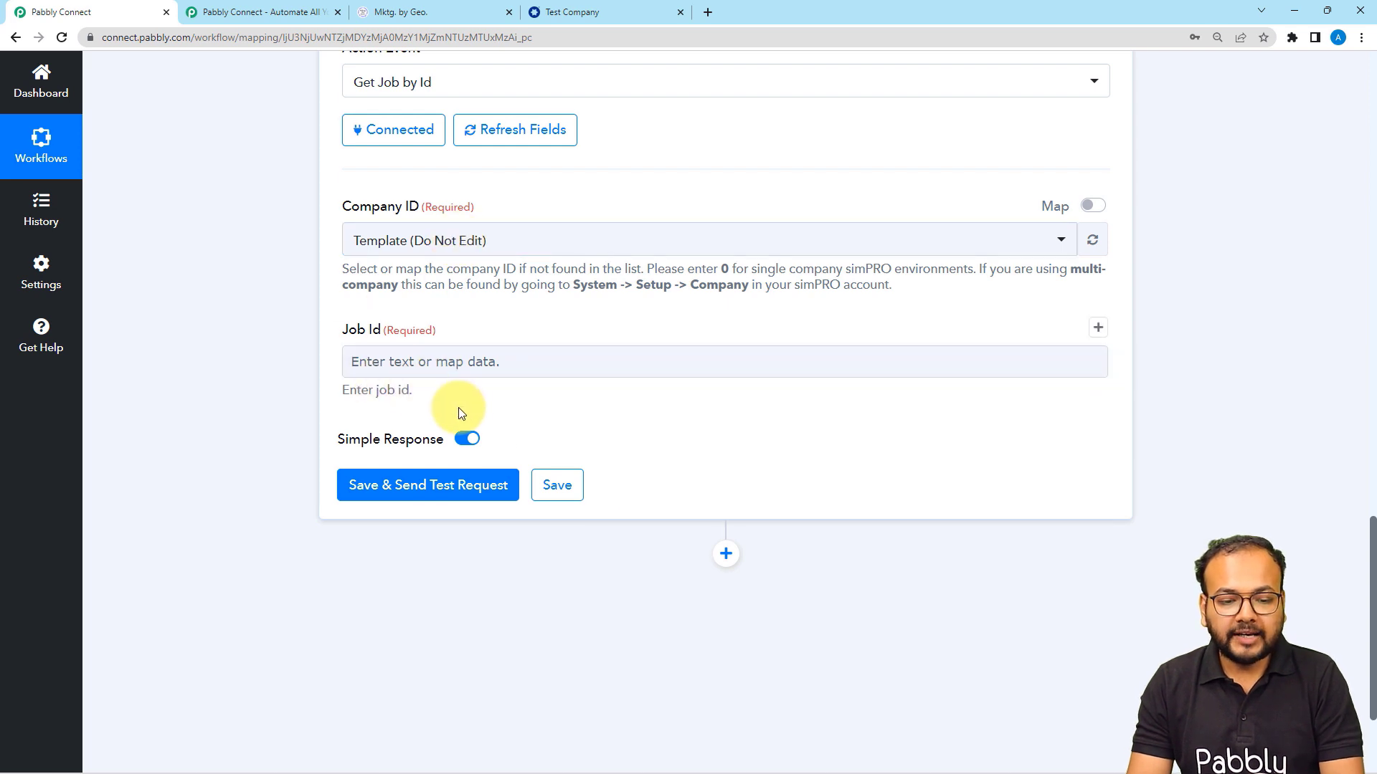
{"action": "scroll", "coordinate": [469, 407], "scroll_direction": "up", "scroll_amount": 11}
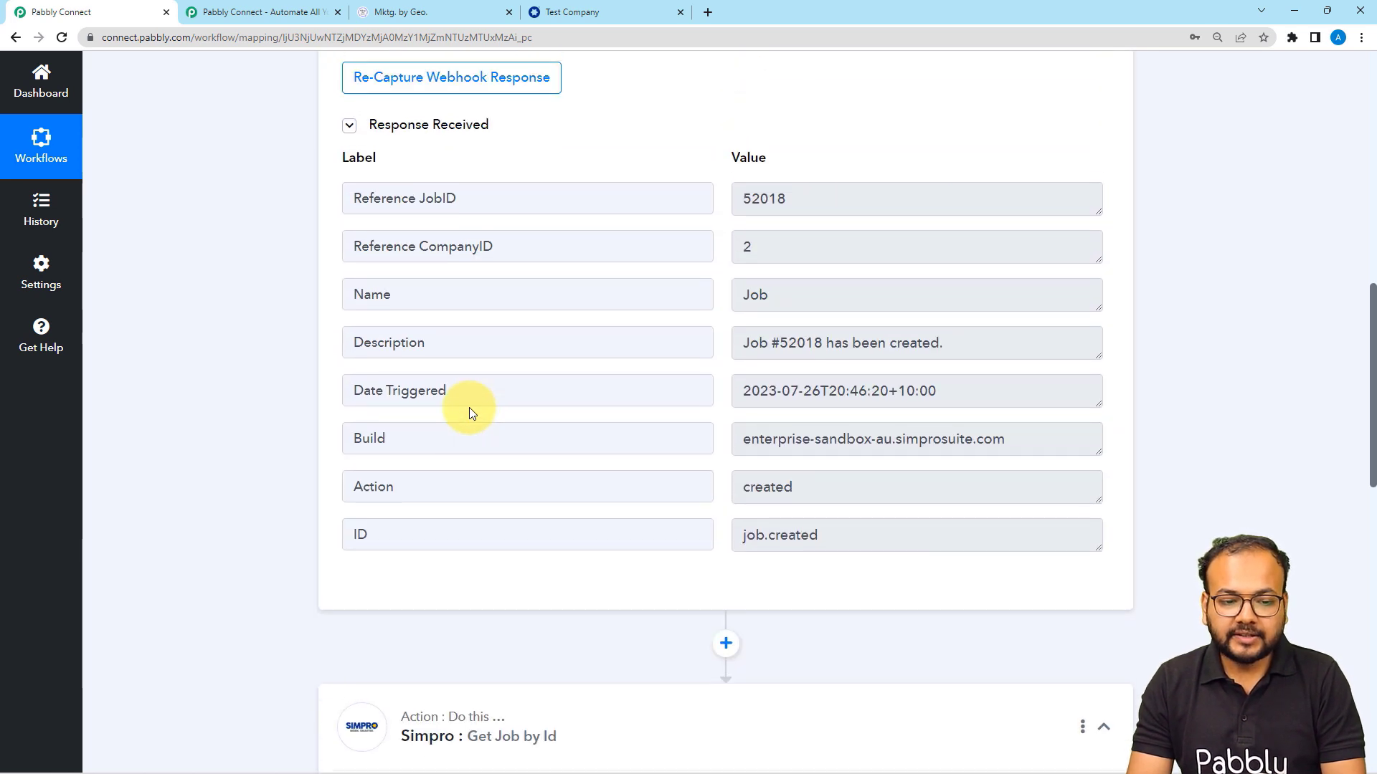
{"action": "scroll", "coordinate": [469, 408], "scroll_direction": "up", "scroll_amount": 1}
{"action": "left_click_drag", "start_coordinate": [480, 282], "coordinate": [514, 282]}
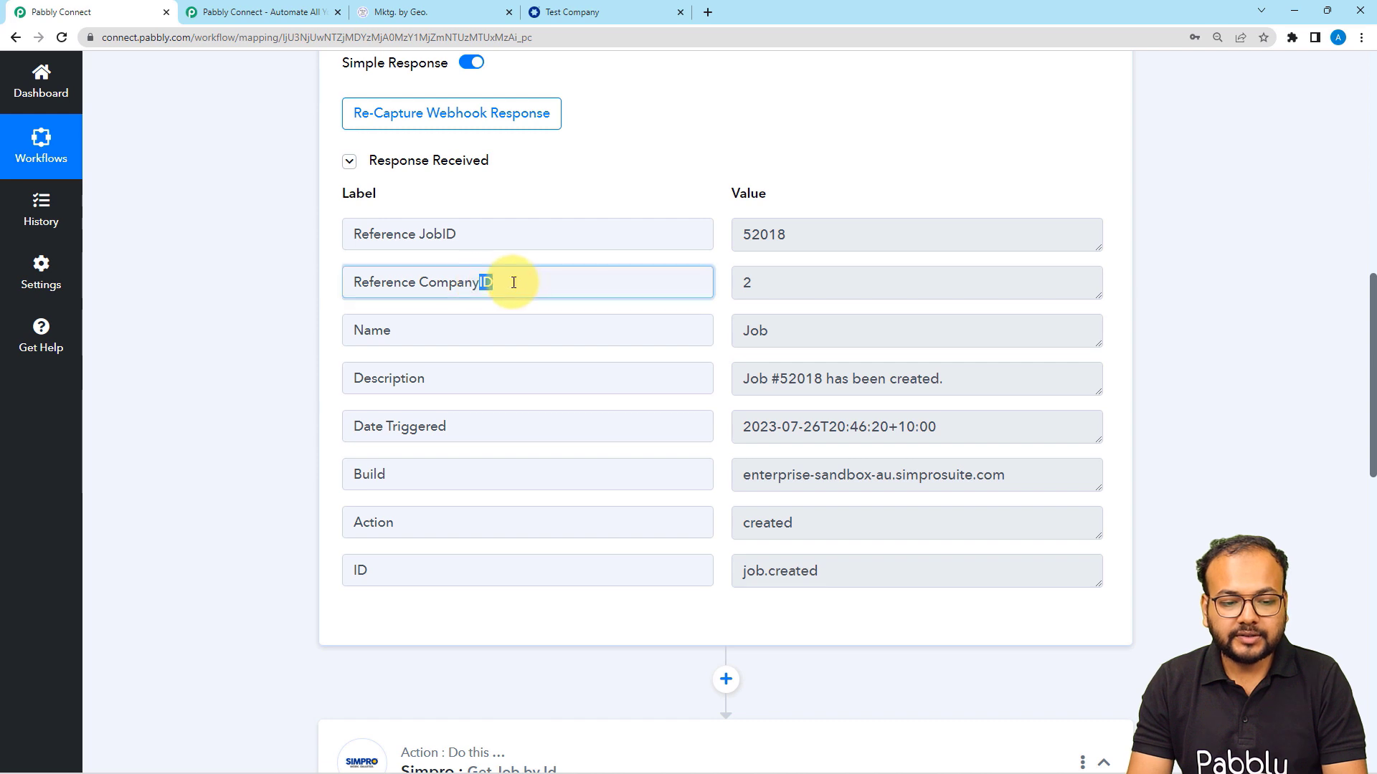
{"action": "left_click_drag", "start_coordinate": [788, 235], "coordinate": [698, 244]}
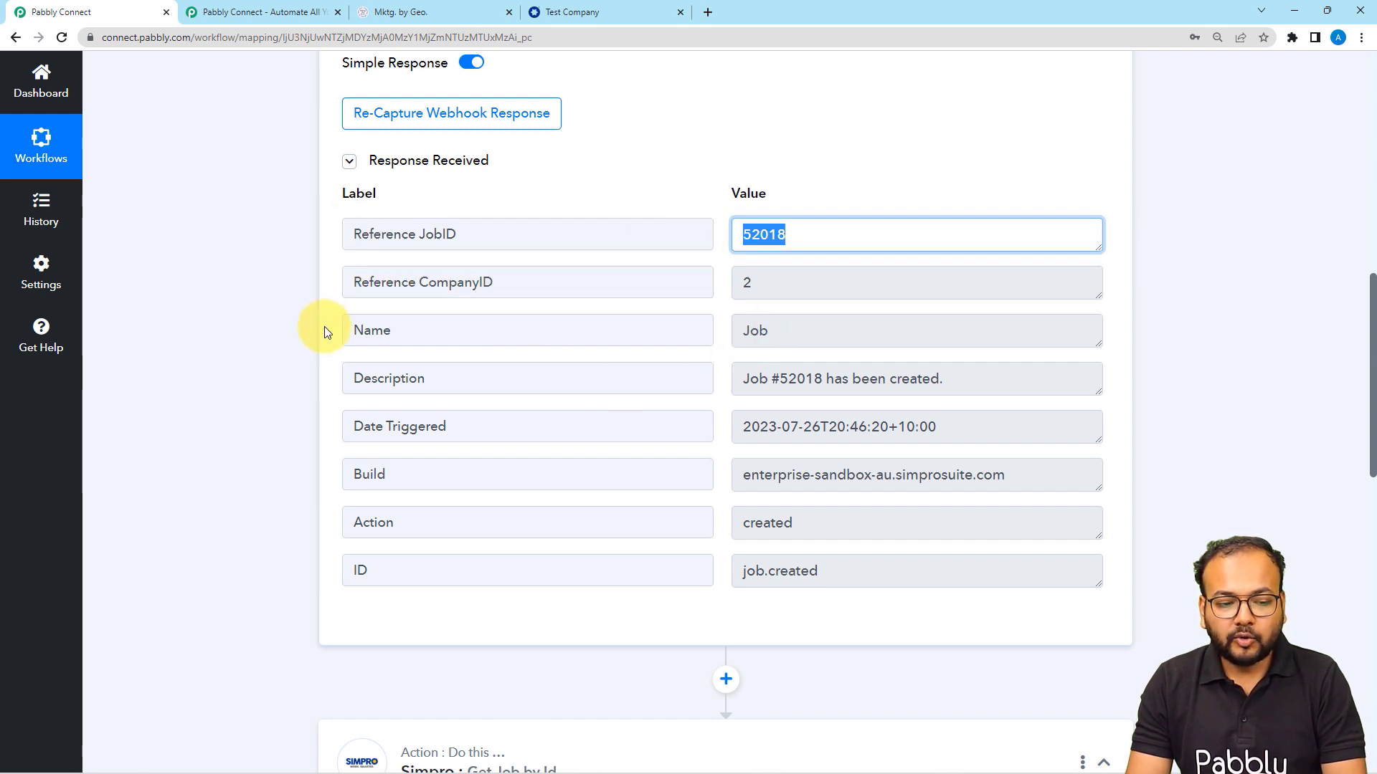
Enable mapping for the Get Job by Id action's Company ID and map it to Reference CompanyID from the New Job trigger.
{"action": "scroll", "coordinate": [260, 588], "scroll_direction": "down", "scroll_amount": 9}
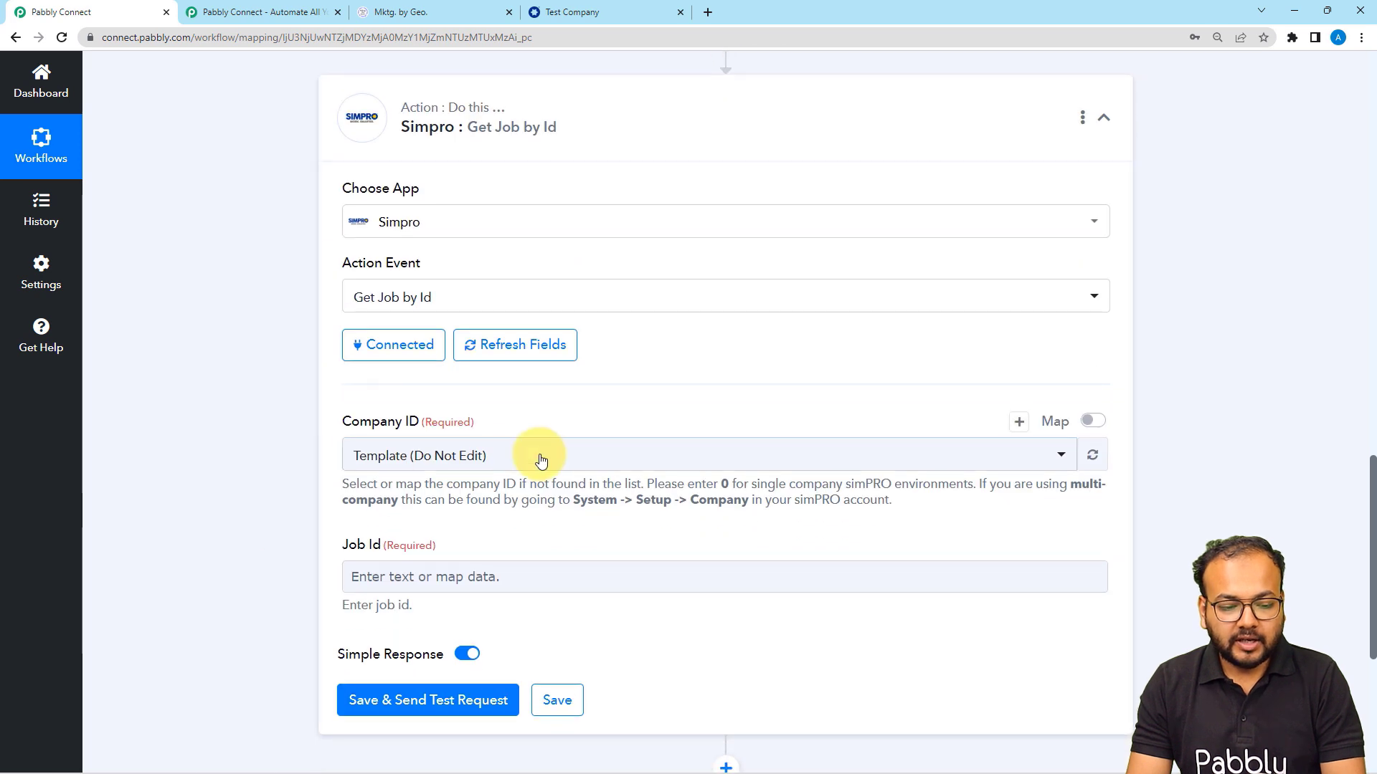
{"action": "left_click", "coordinate": [1093, 422]}
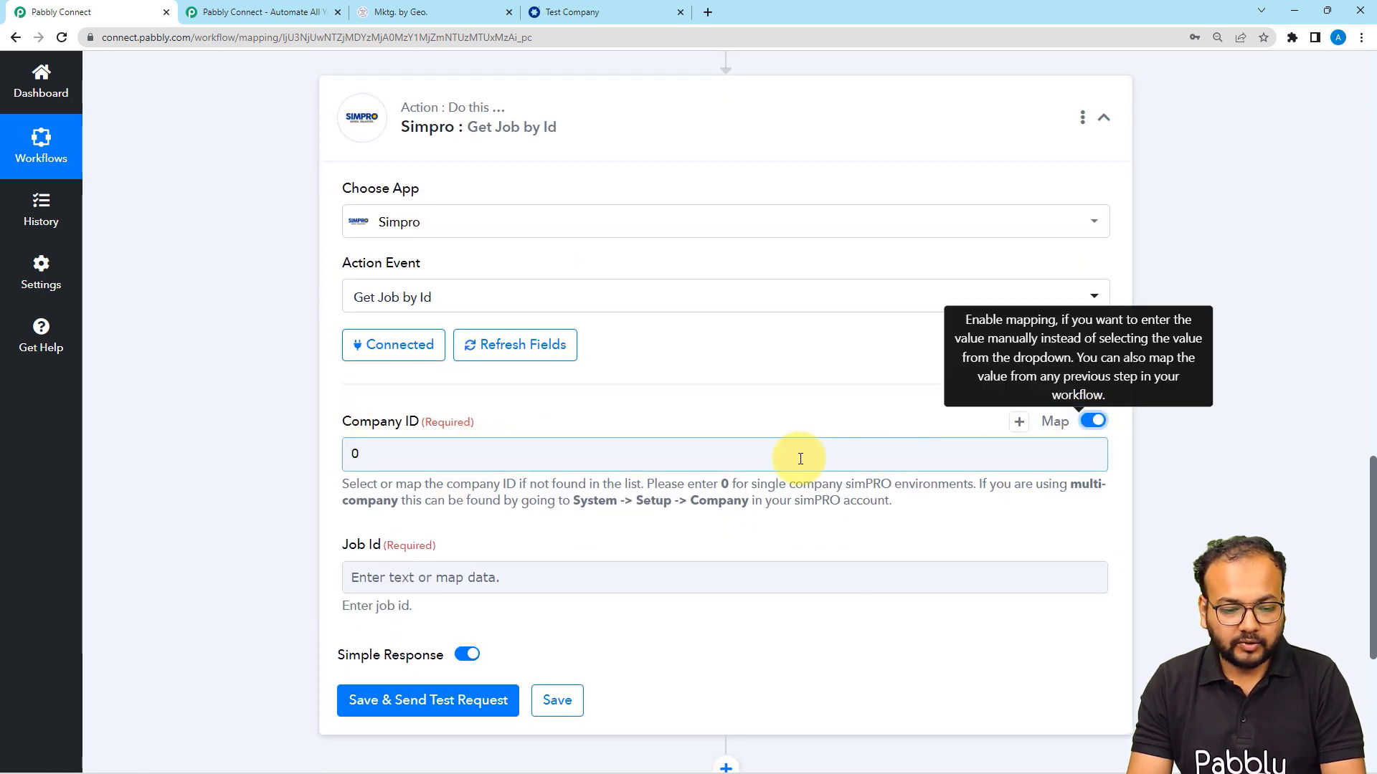
{"action": "left_click", "coordinate": [800, 458]}
{"action": "key", "text": "BackSpace"}
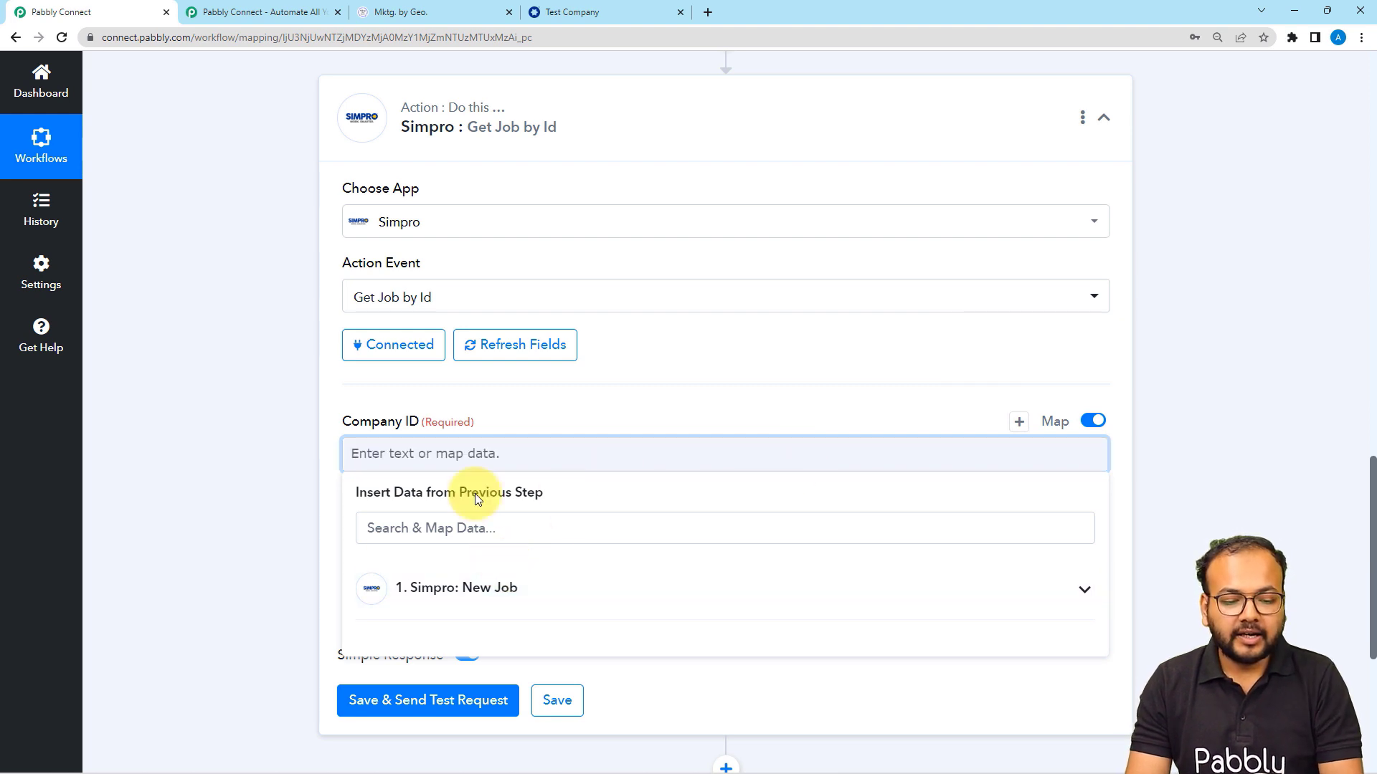
{"action": "scroll", "coordinate": [378, 446], "scroll_direction": "down", "scroll_amount": 3}
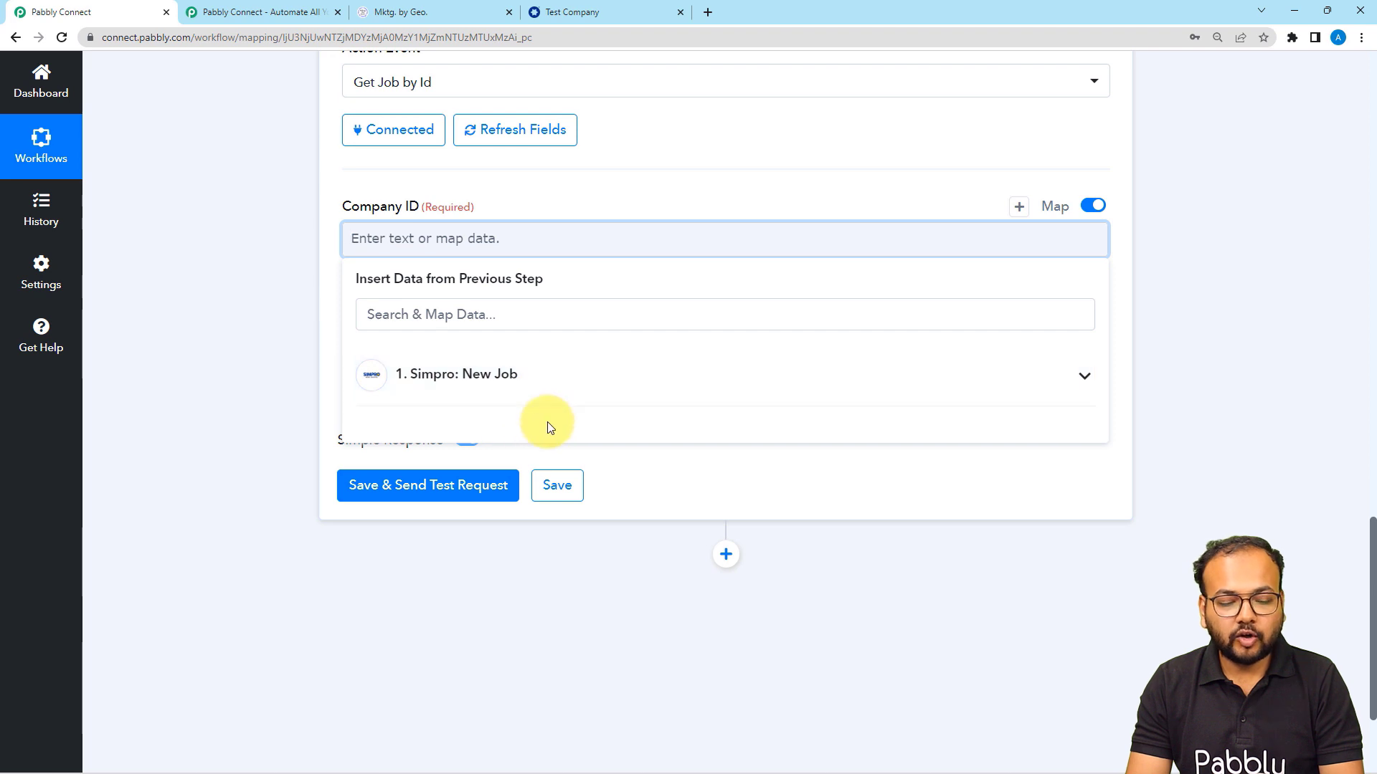
{"action": "left_click", "coordinate": [466, 394]}
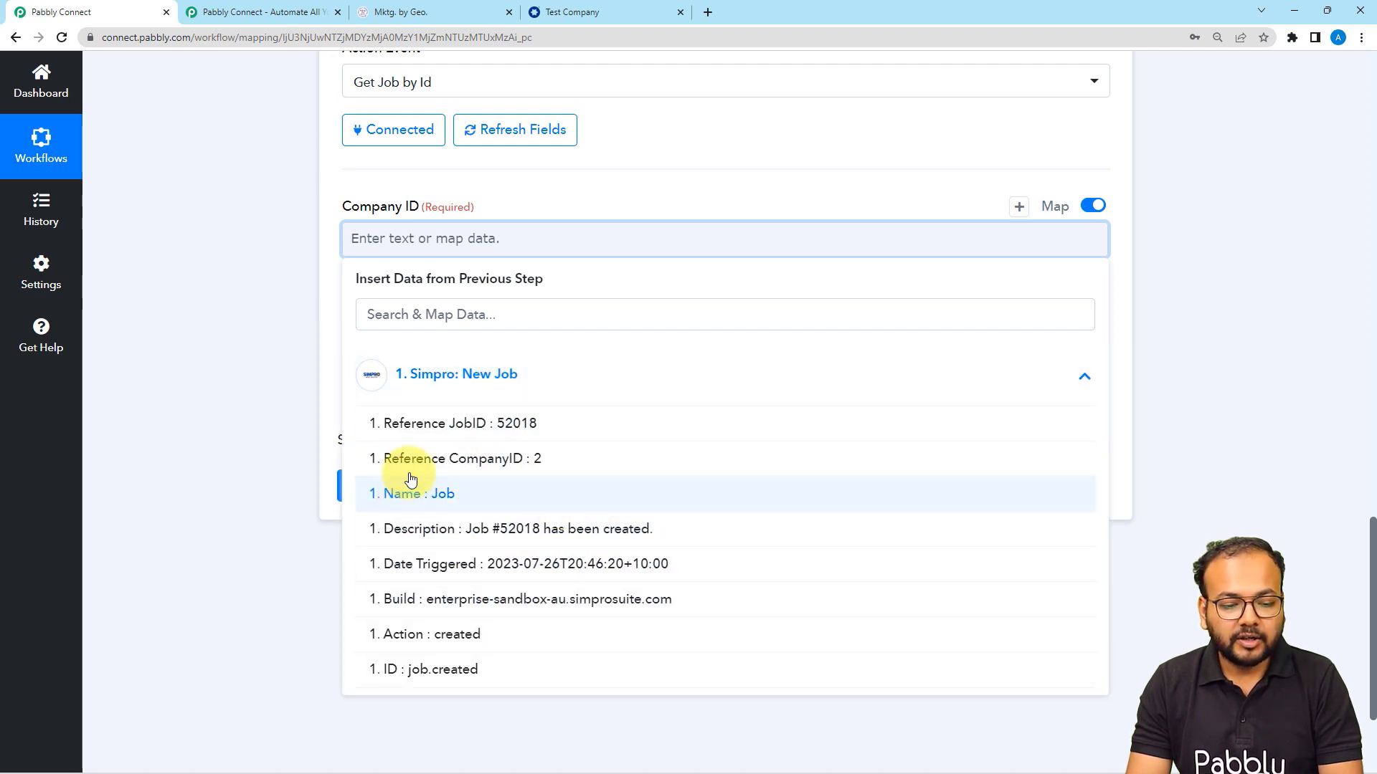
{"action": "left_click", "coordinate": [522, 473]}
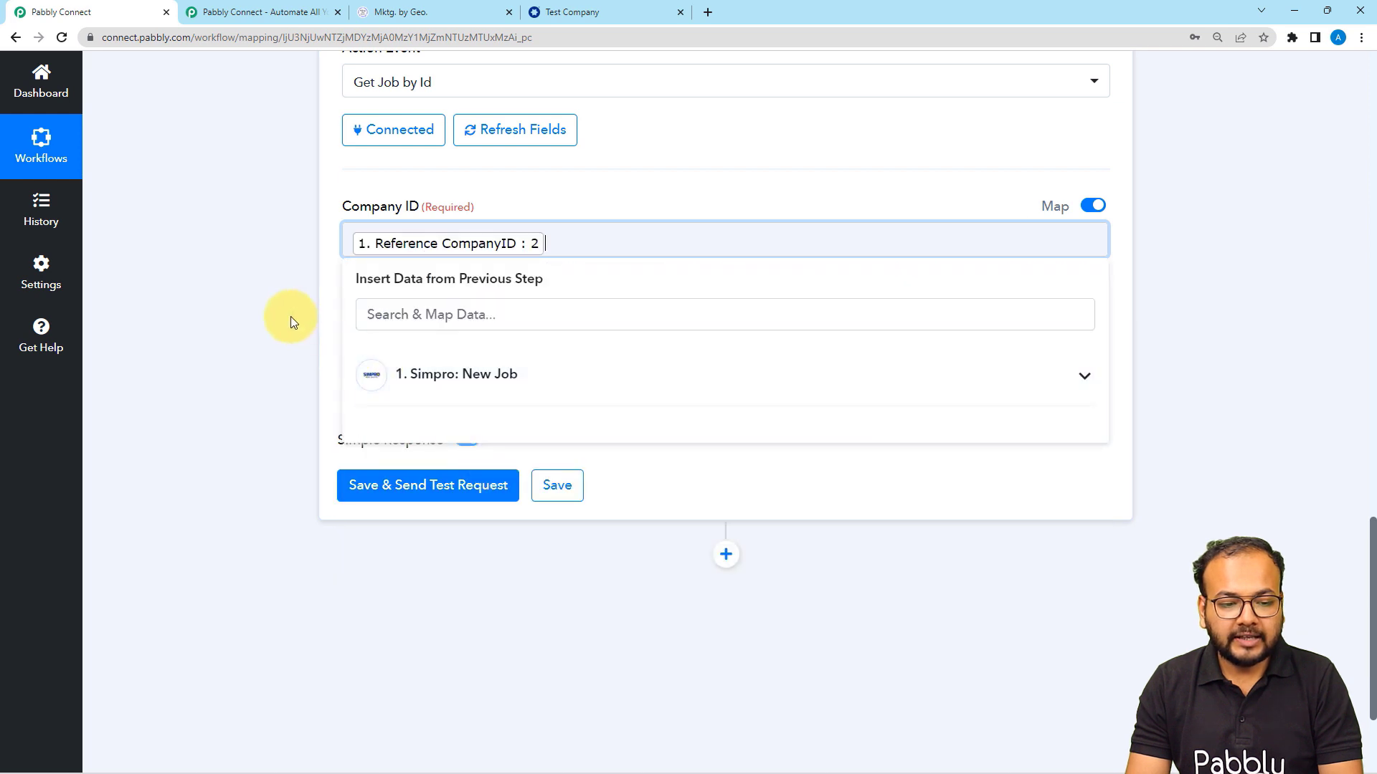
{"action": "left_click", "coordinate": [291, 316]}
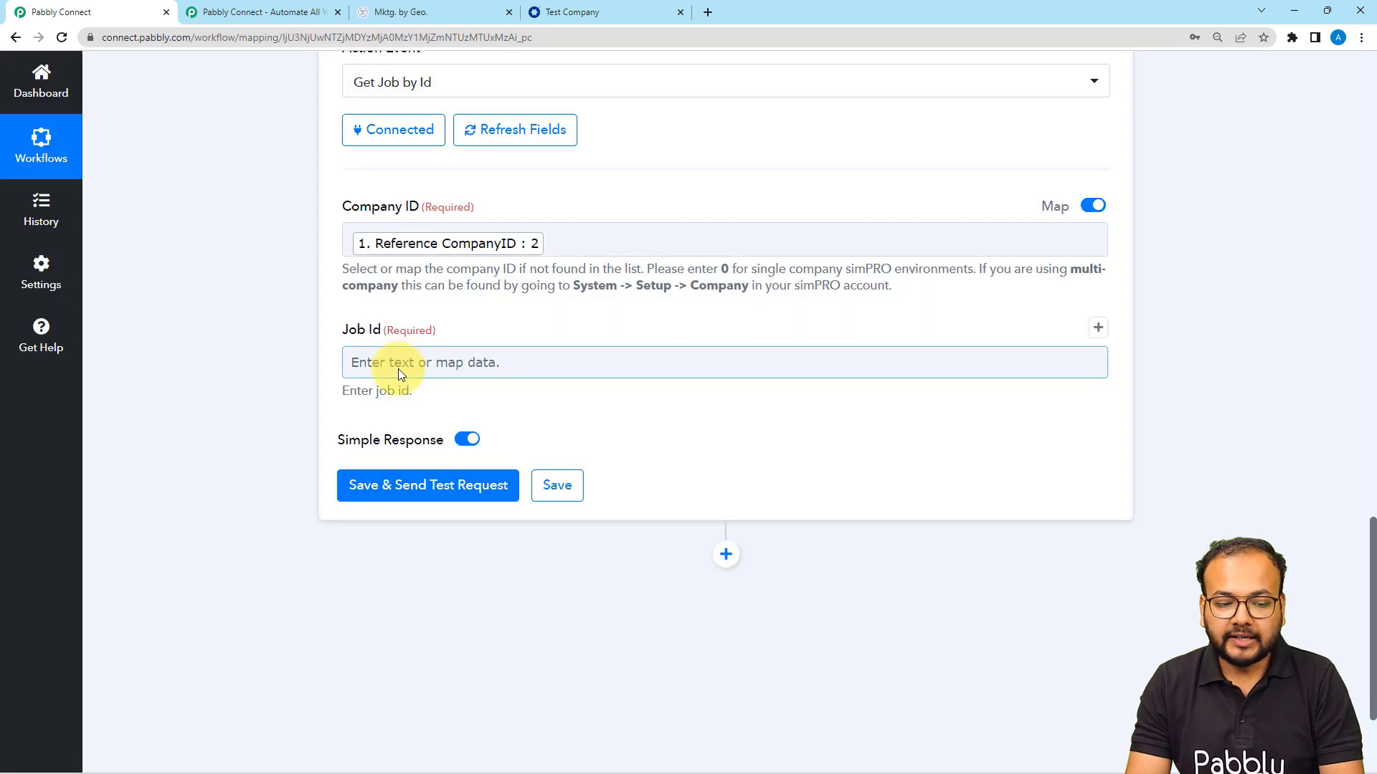
Map the Job Id to Reference JobID from the New Job trigger, then save and send a test request.
{"action": "left_click", "coordinate": [398, 369]}
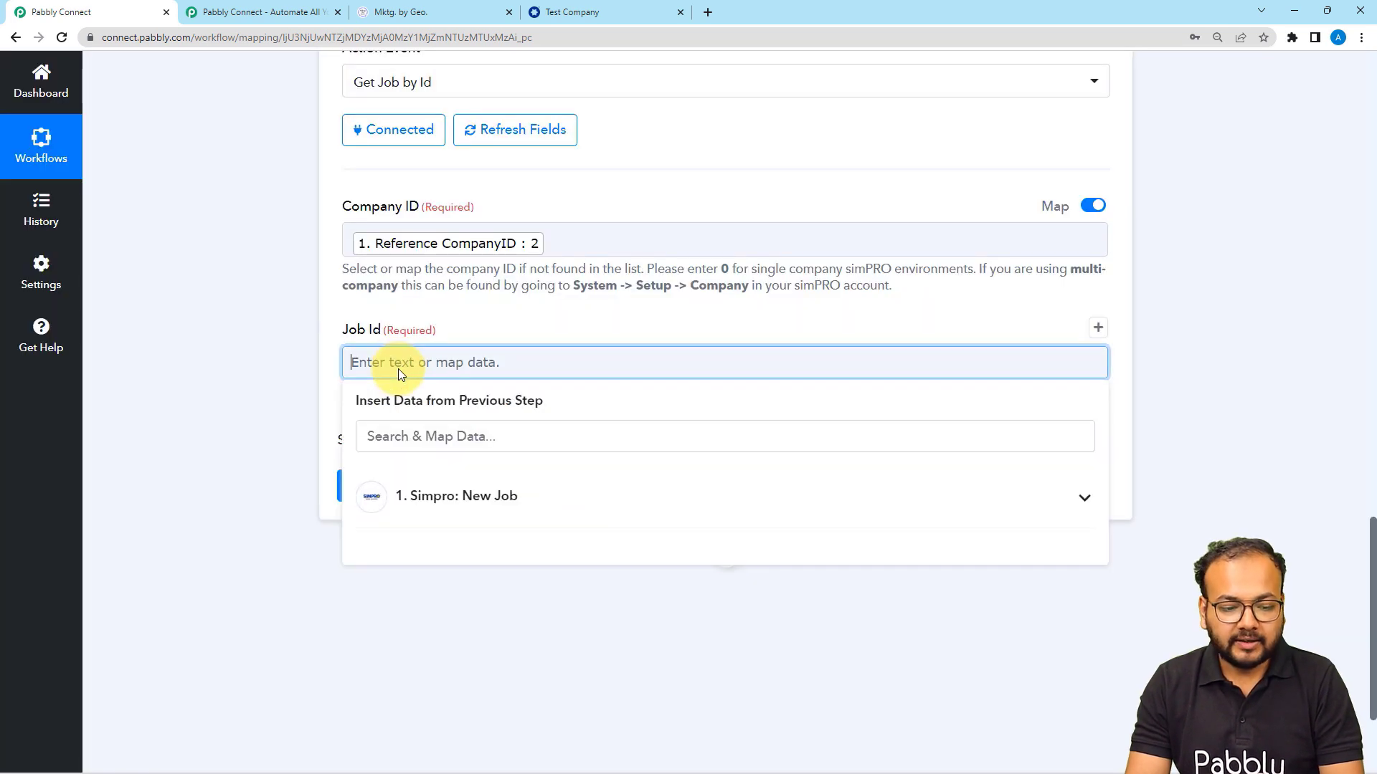
{"action": "left_click", "coordinate": [399, 497]}
{"action": "left_click", "coordinate": [432, 547]}
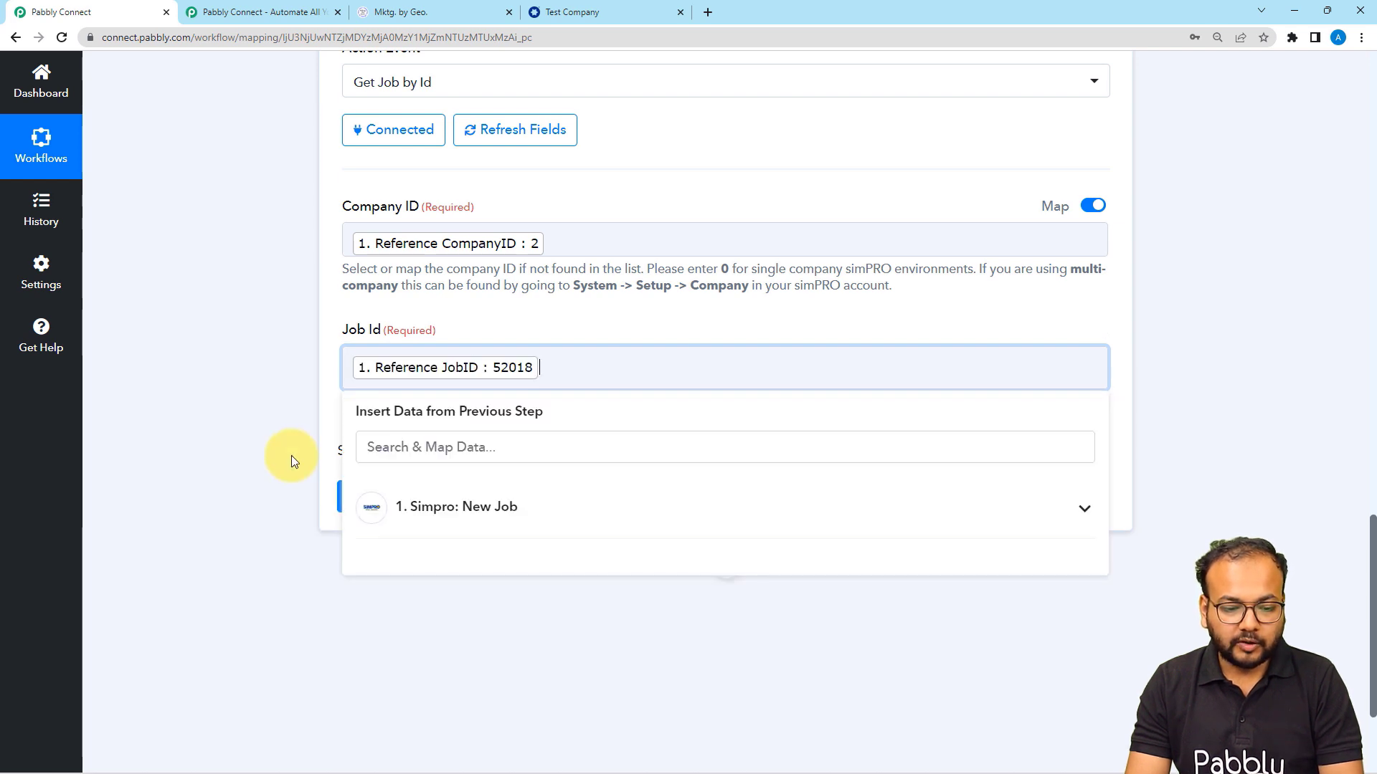
{"action": "left_click", "coordinate": [283, 450]}
{"action": "left_click", "coordinate": [362, 494]}
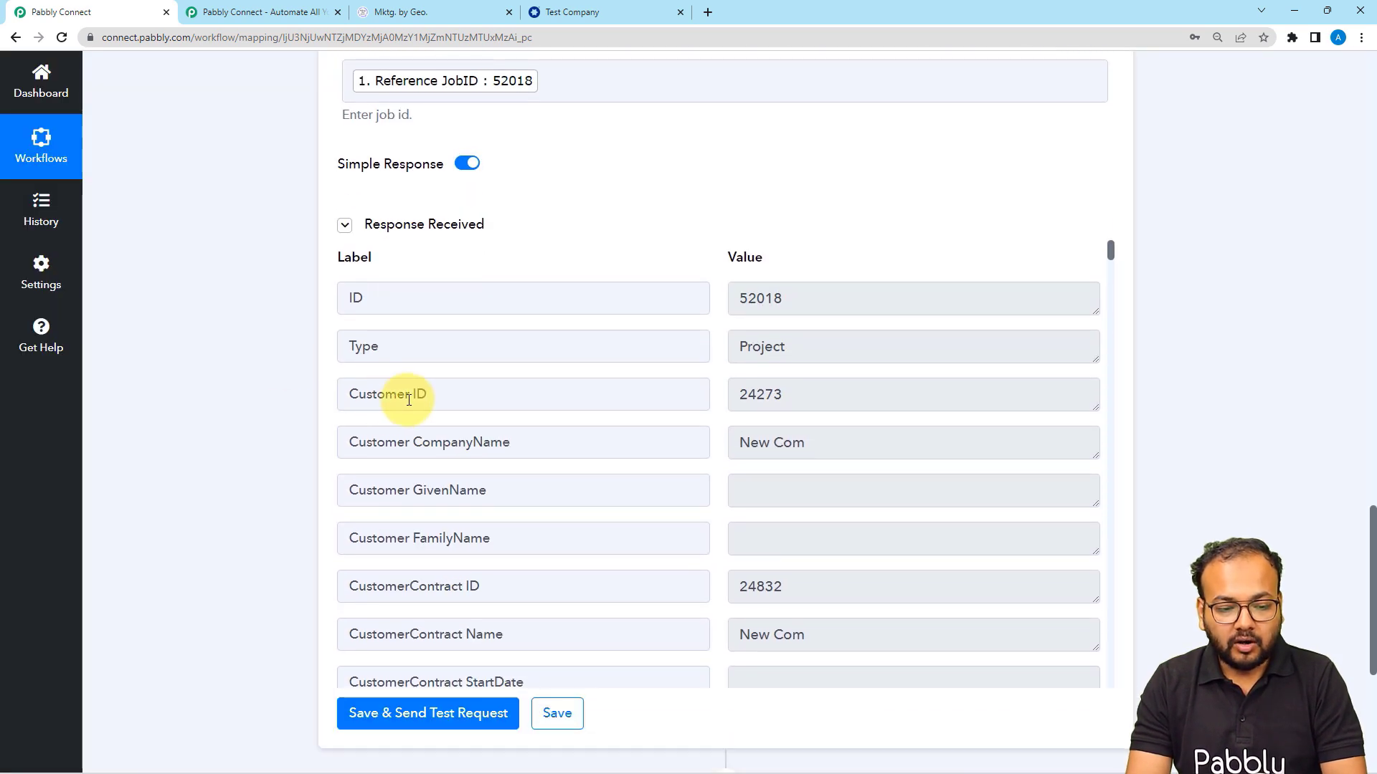
Examine the job details in the Get Job by Id response, especially the CustomerContact ID field and its value.
{"action": "scroll", "coordinate": [506, 427], "scroll_direction": "down", "scroll_amount": 1}
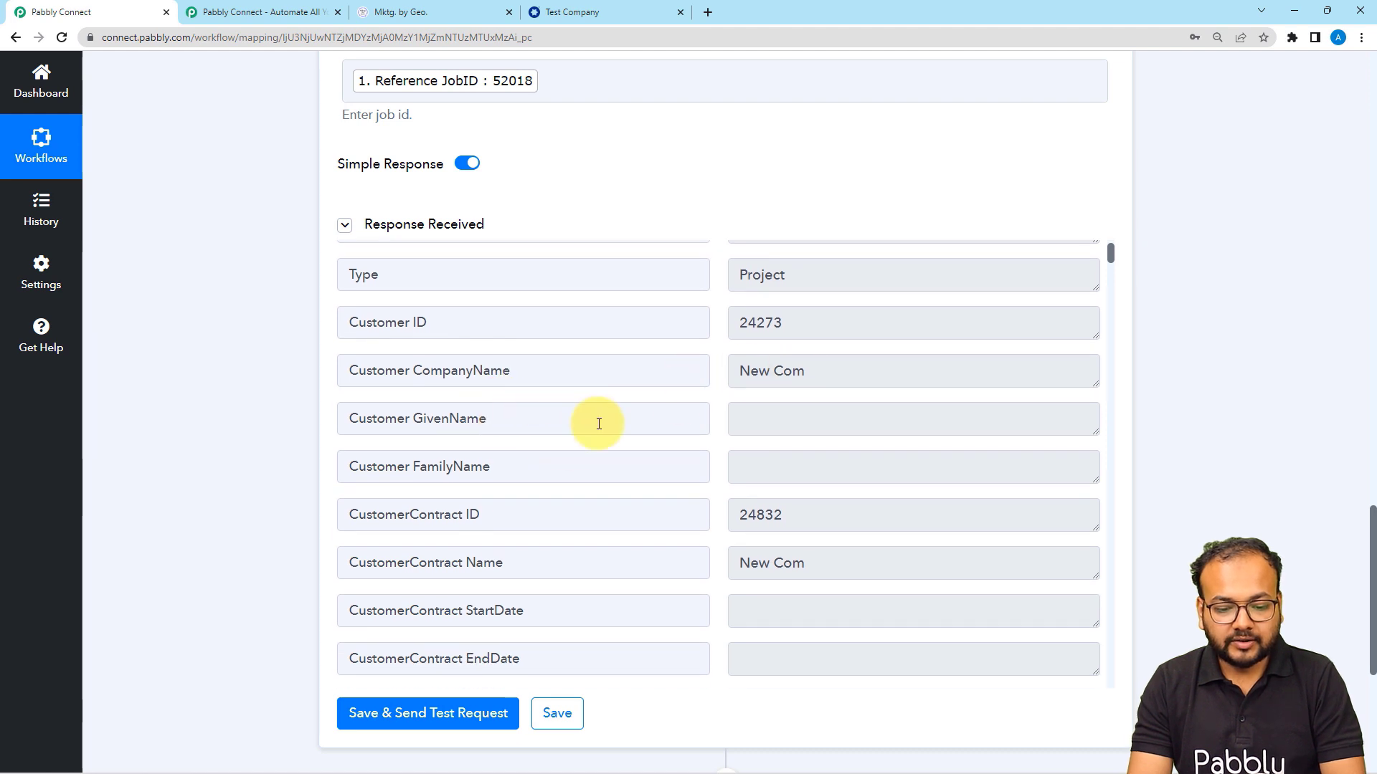
{"action": "scroll", "coordinate": [566, 451], "scroll_direction": "down", "scroll_amount": 3}
{"action": "scroll", "coordinate": [567, 448], "scroll_direction": "down", "scroll_amount": 2}
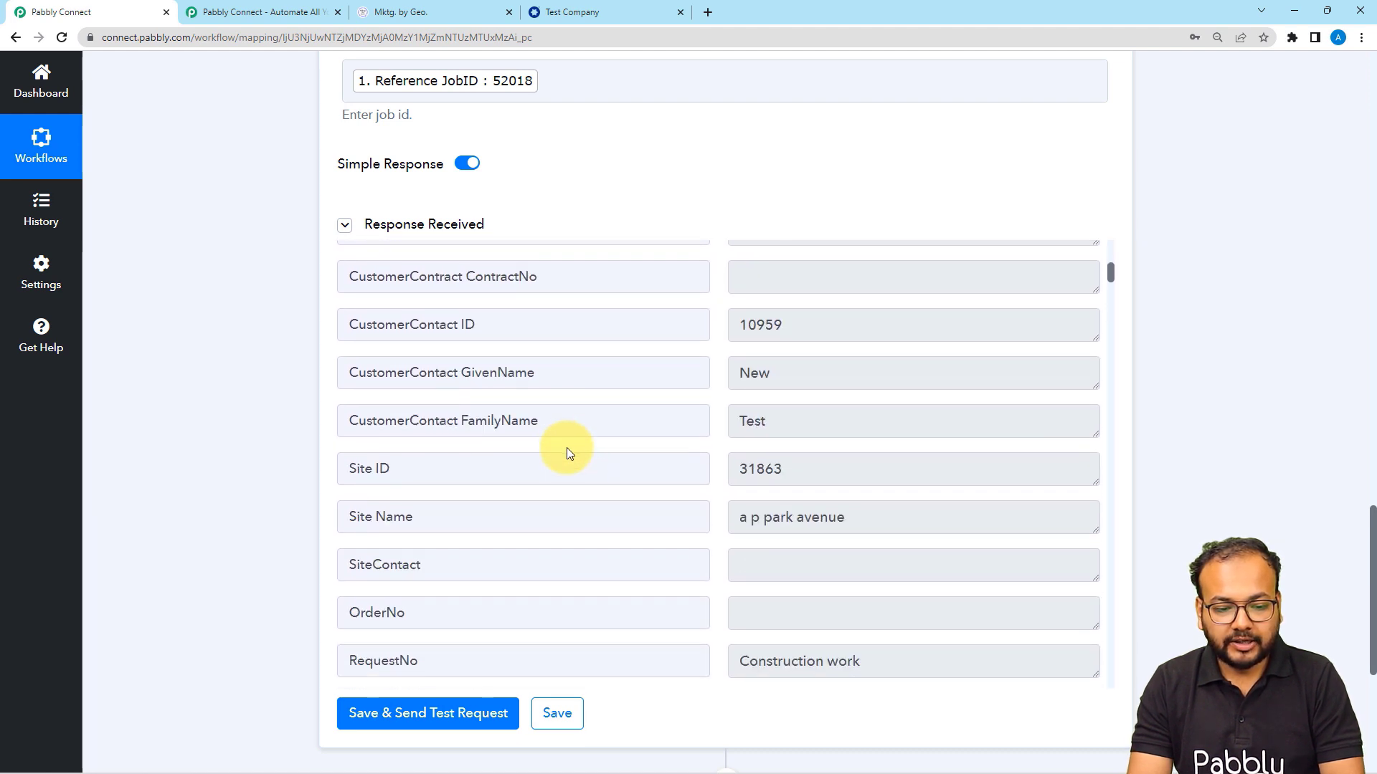
{"action": "scroll", "coordinate": [566, 447], "scroll_direction": "down", "scroll_amount": 3}
{"action": "scroll", "coordinate": [566, 451], "scroll_direction": "down", "scroll_amount": 3}
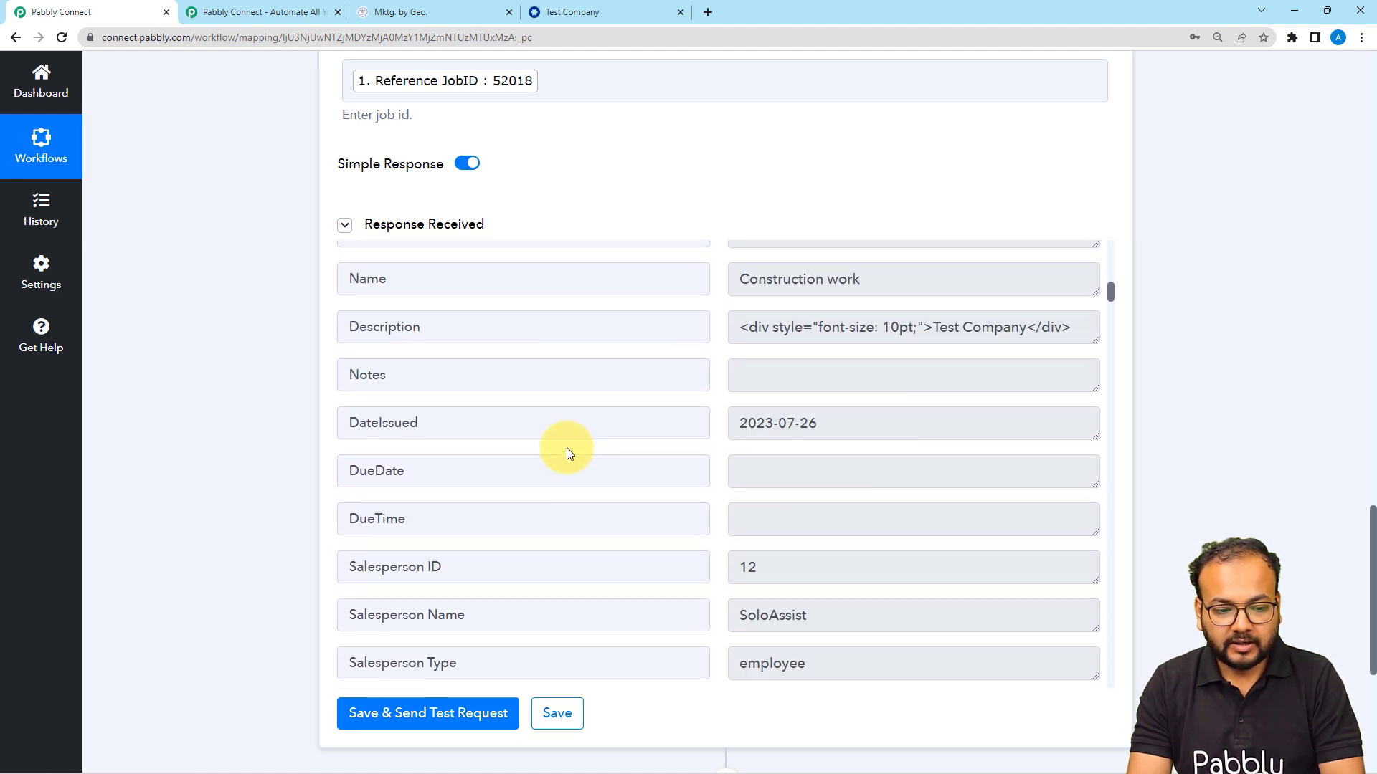
{"action": "scroll", "coordinate": [752, 372], "scroll_direction": "up", "scroll_amount": 2}
{"action": "scroll", "coordinate": [522, 496], "scroll_direction": "down", "scroll_amount": 7}
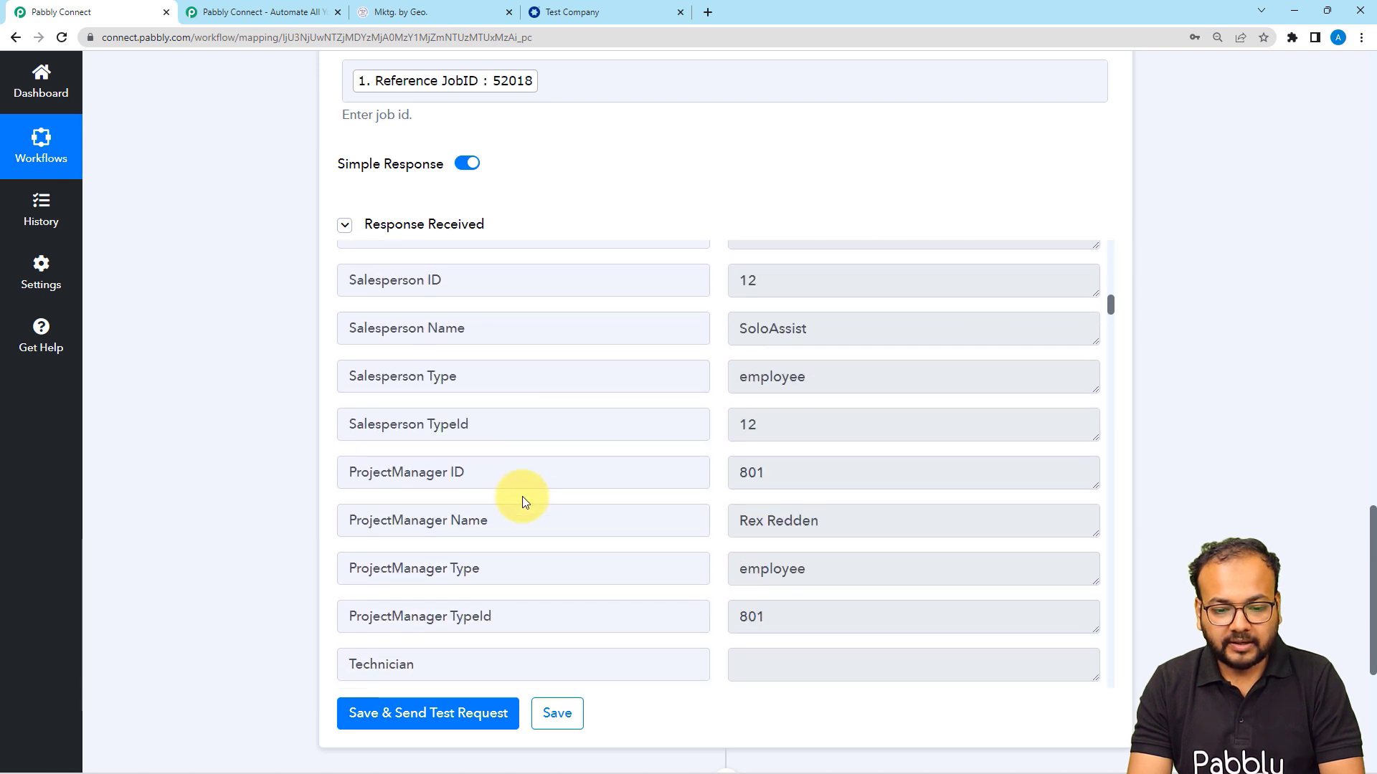
{"action": "scroll", "coordinate": [730, 359], "scroll_direction": "up", "scroll_amount": 1}
{"action": "scroll", "coordinate": [529, 455], "scroll_direction": "down", "scroll_amount": 3}
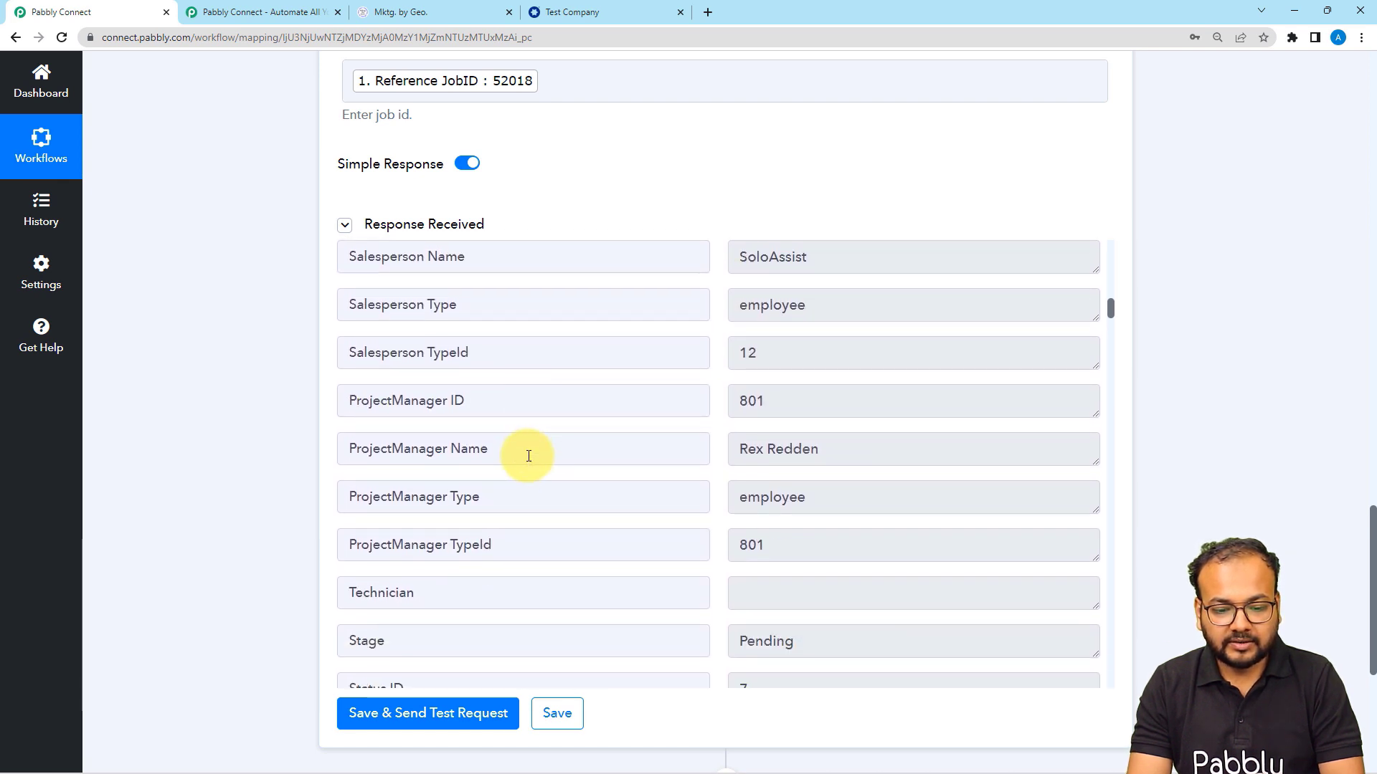
{"action": "scroll", "coordinate": [617, 448], "scroll_direction": "down", "scroll_amount": 5}
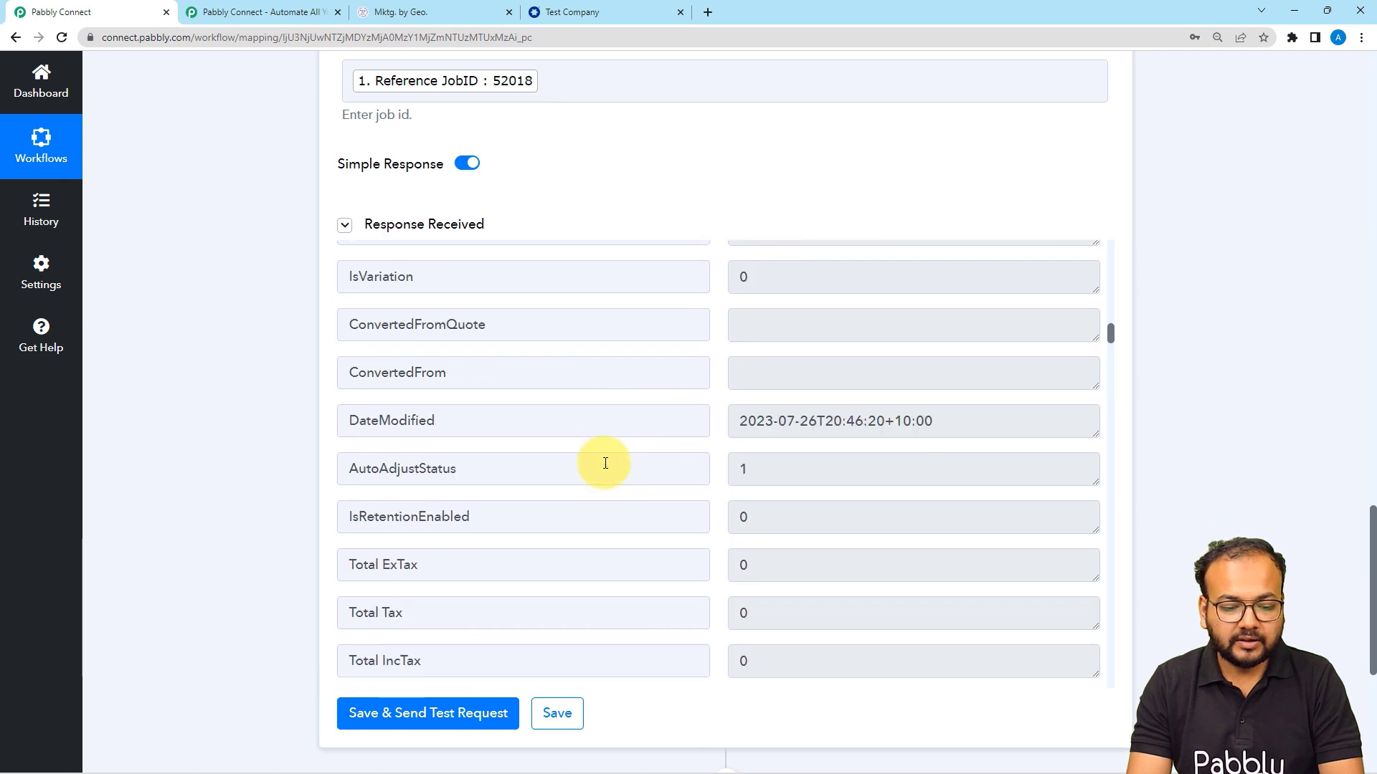
{"action": "scroll", "coordinate": [594, 356], "scroll_direction": "up", "scroll_amount": 15}
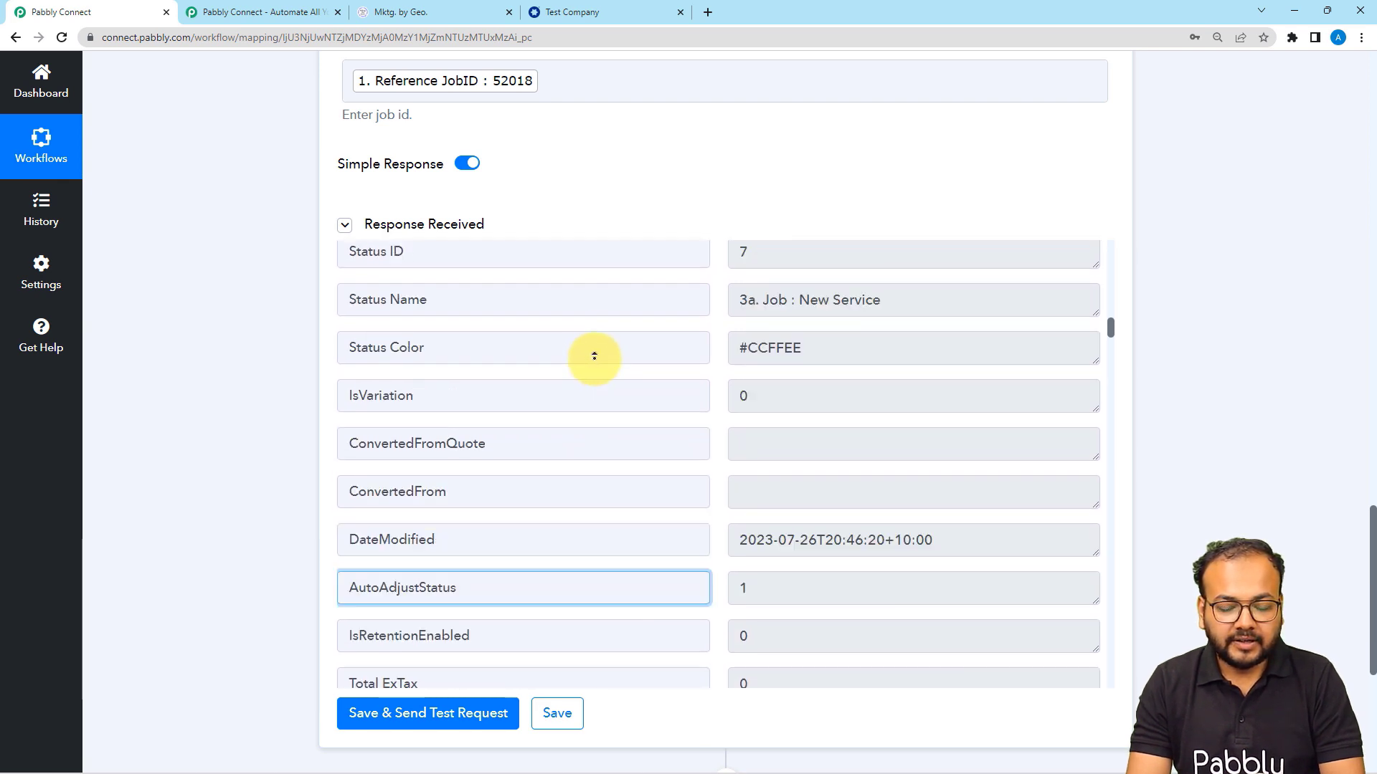
{"action": "scroll", "coordinate": [594, 357], "scroll_direction": "up", "scroll_amount": 3}
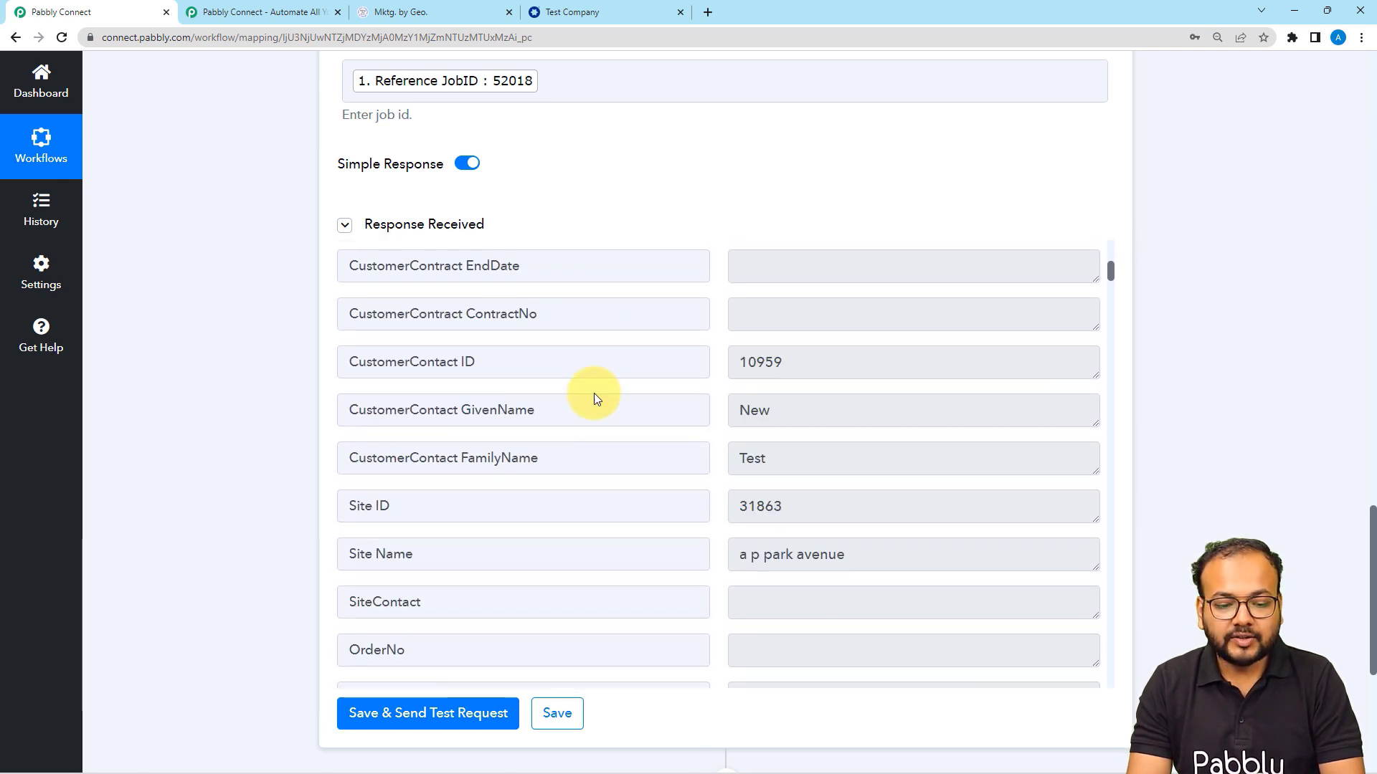
{"action": "scroll", "coordinate": [586, 466], "scroll_direction": "up", "scroll_amount": 5}
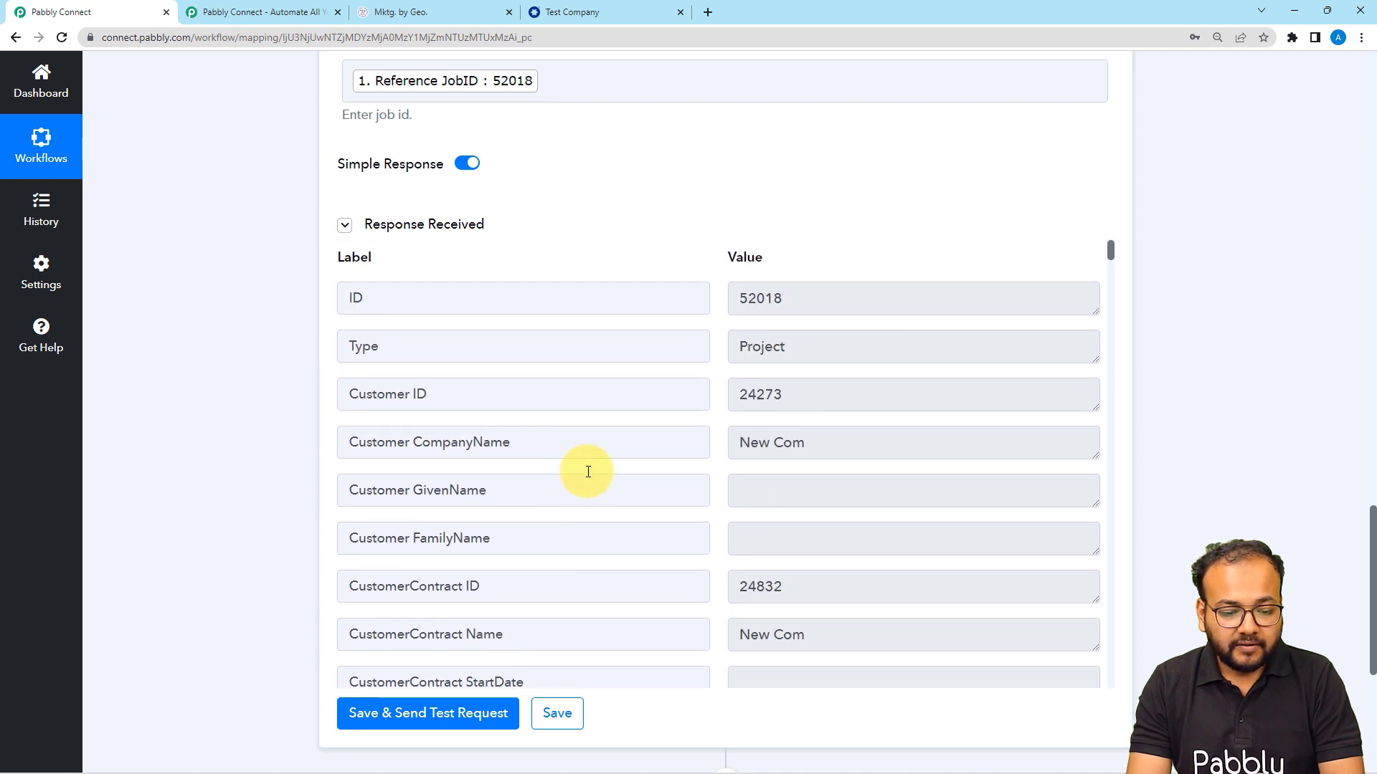
{"action": "scroll", "coordinate": [586, 472], "scroll_direction": "down", "scroll_amount": 5}
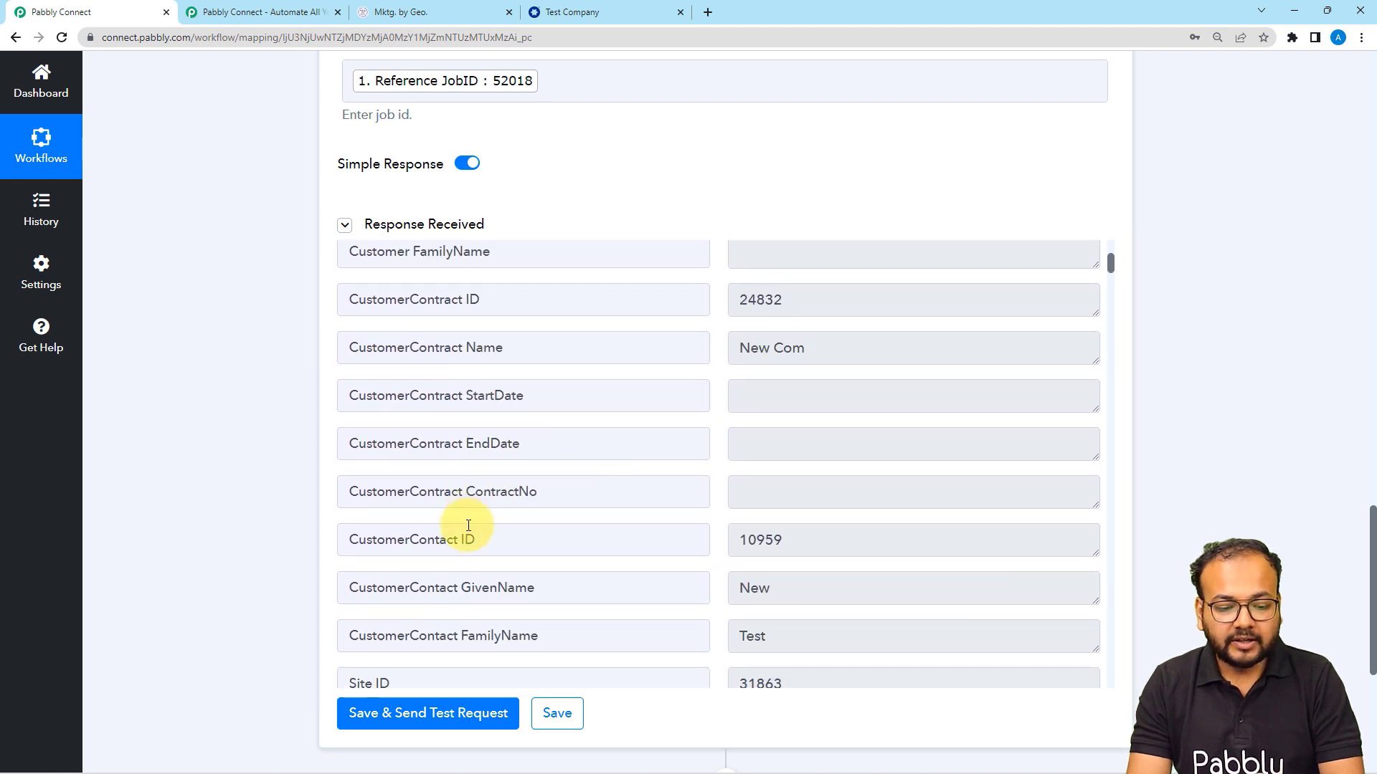
{"action": "left_click_drag", "start_coordinate": [468, 527], "coordinate": [338, 540]}
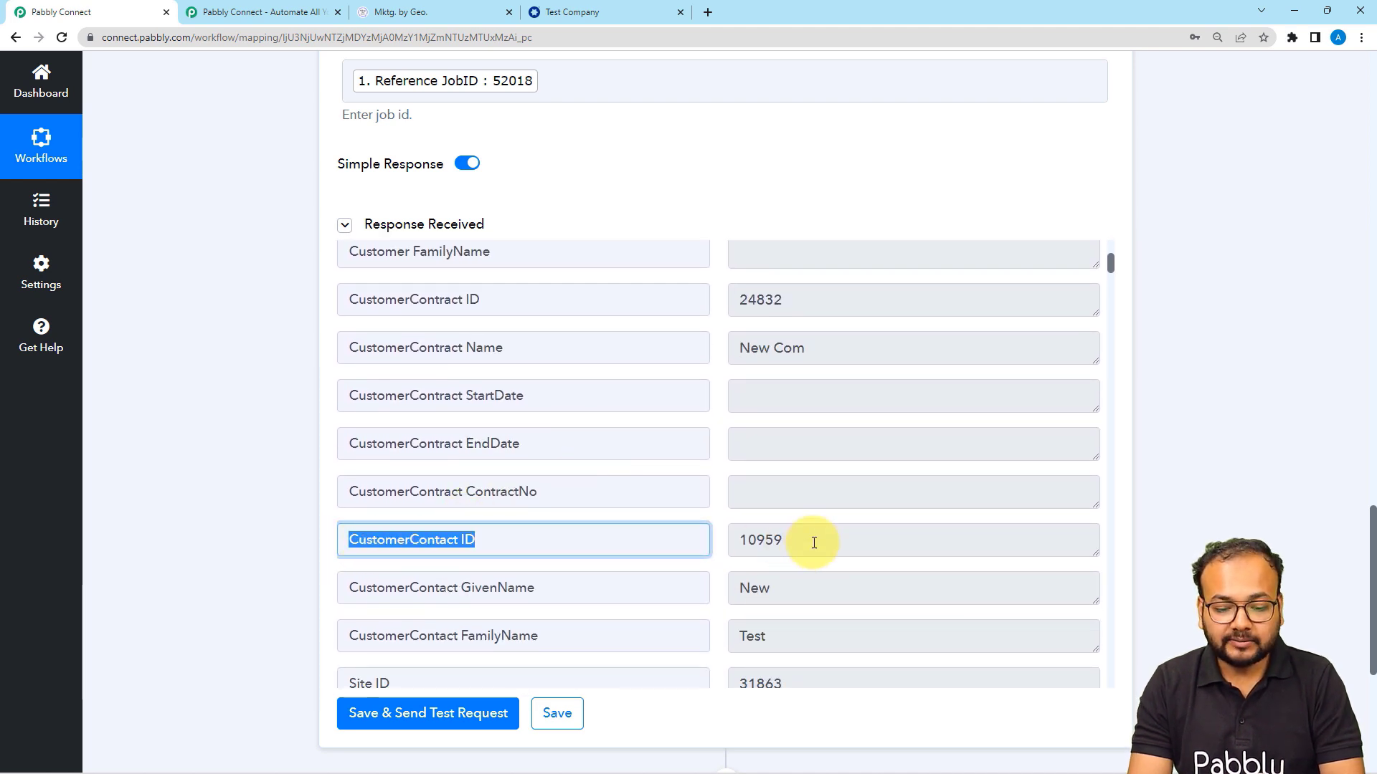
{"action": "left_click_drag", "start_coordinate": [814, 543], "coordinate": [733, 544]}
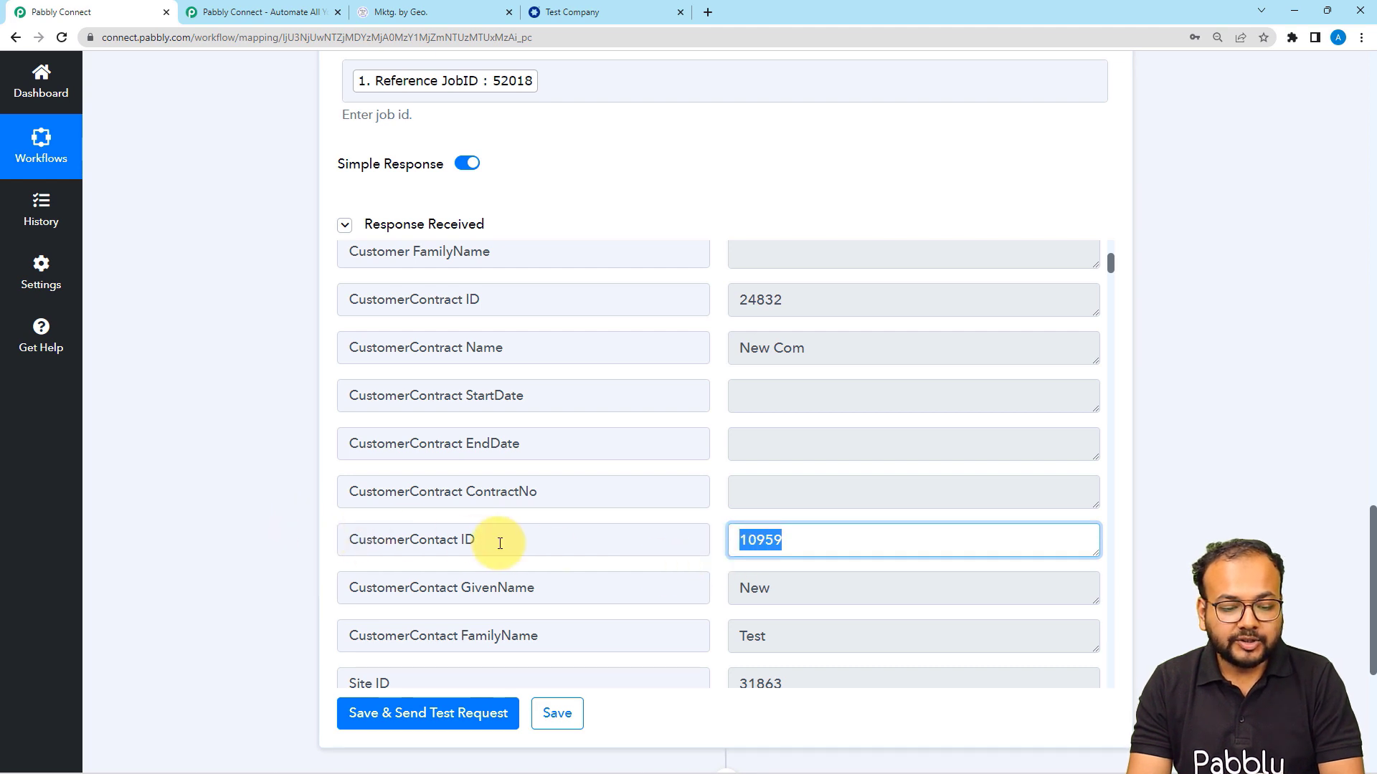
{"action": "left_click_drag", "start_coordinate": [500, 543], "coordinate": [324, 550]}
Add another action step below Get Job by Id and choose Simpro as its app.
{"action": "scroll", "coordinate": [284, 533], "scroll_direction": "down", "scroll_amount": 5}
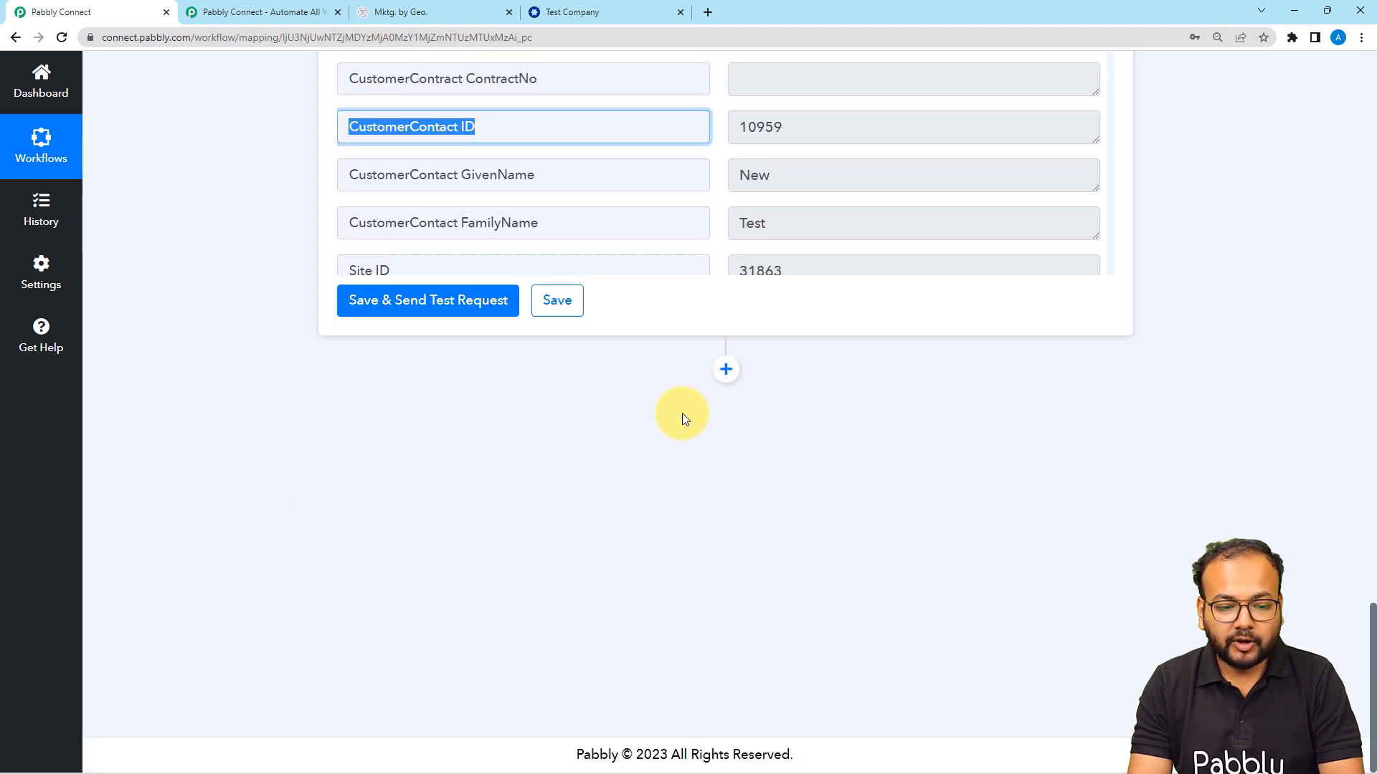
{"action": "left_click", "coordinate": [726, 370]}
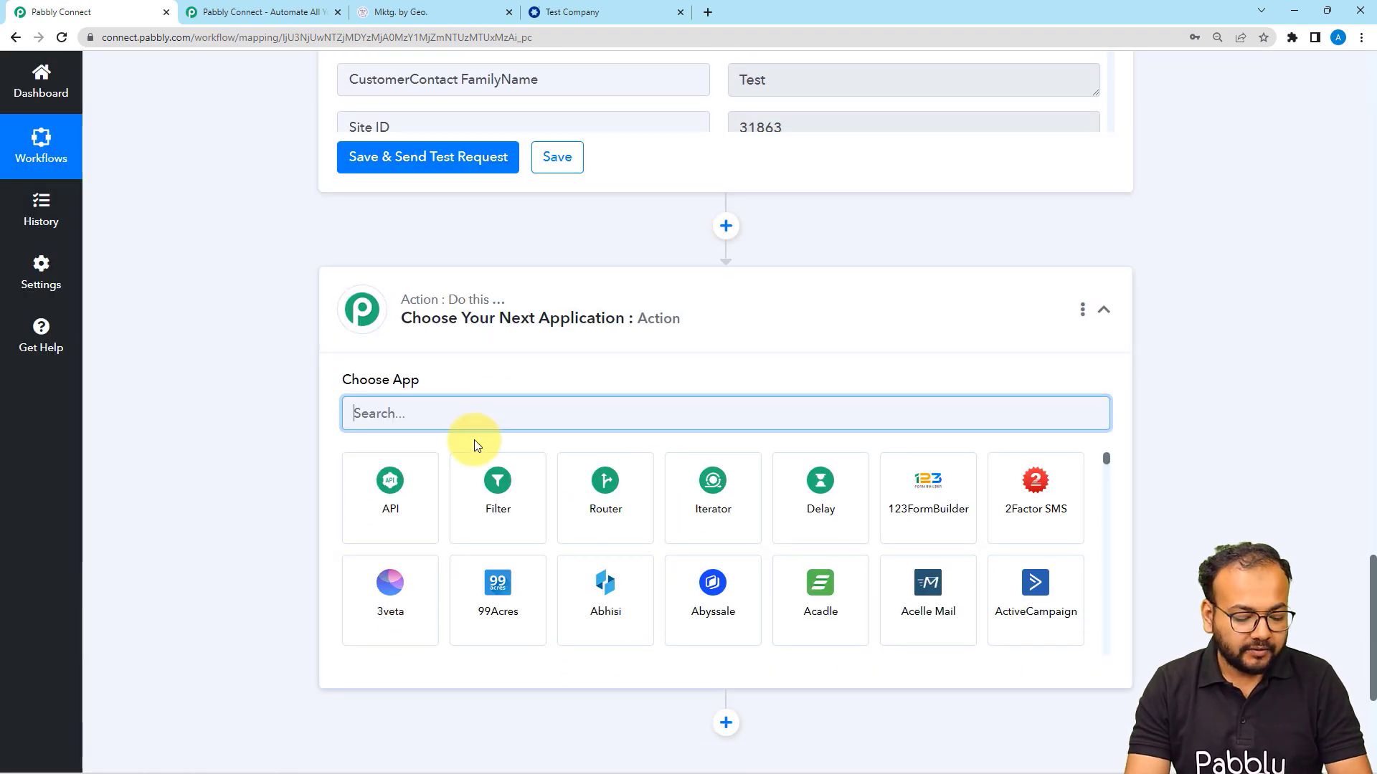
{"action": "type", "text": "simp"}
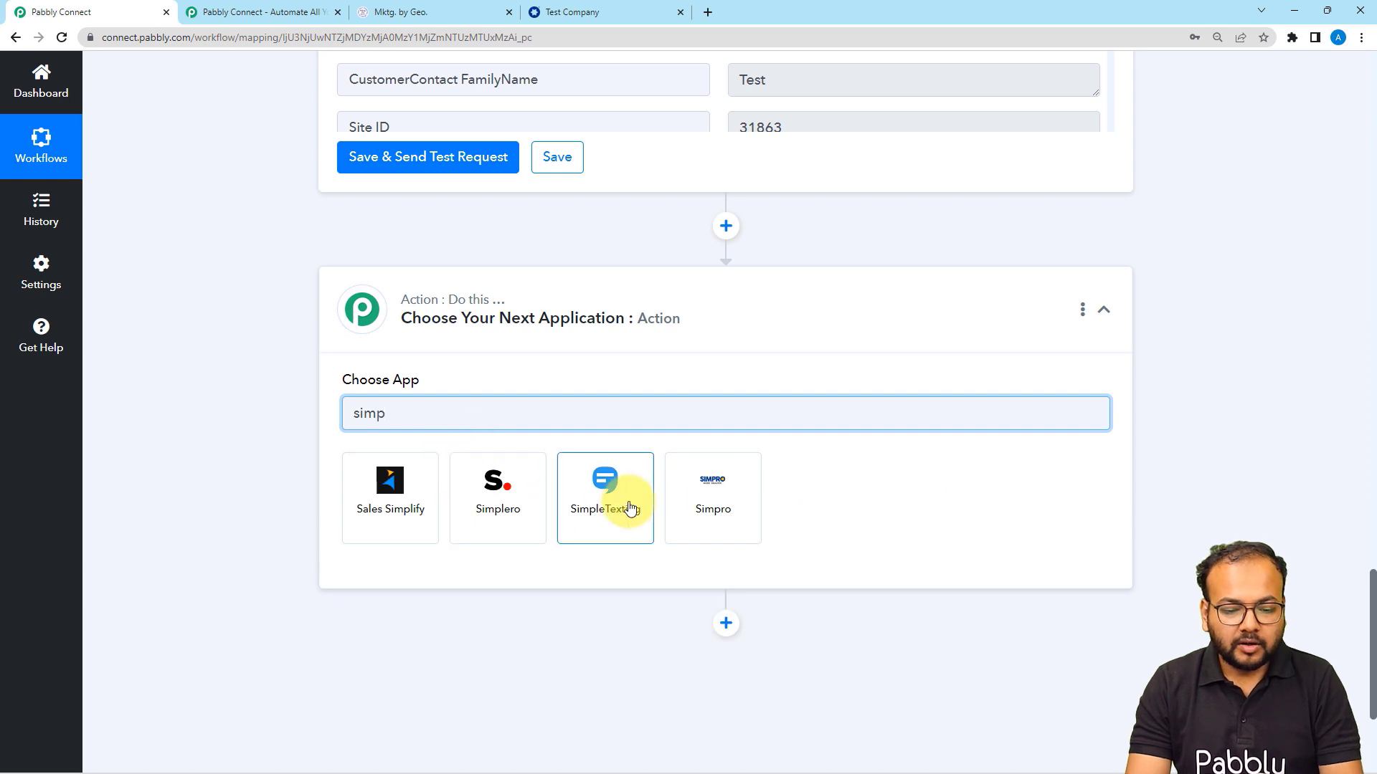
{"action": "left_click", "coordinate": [711, 500]}
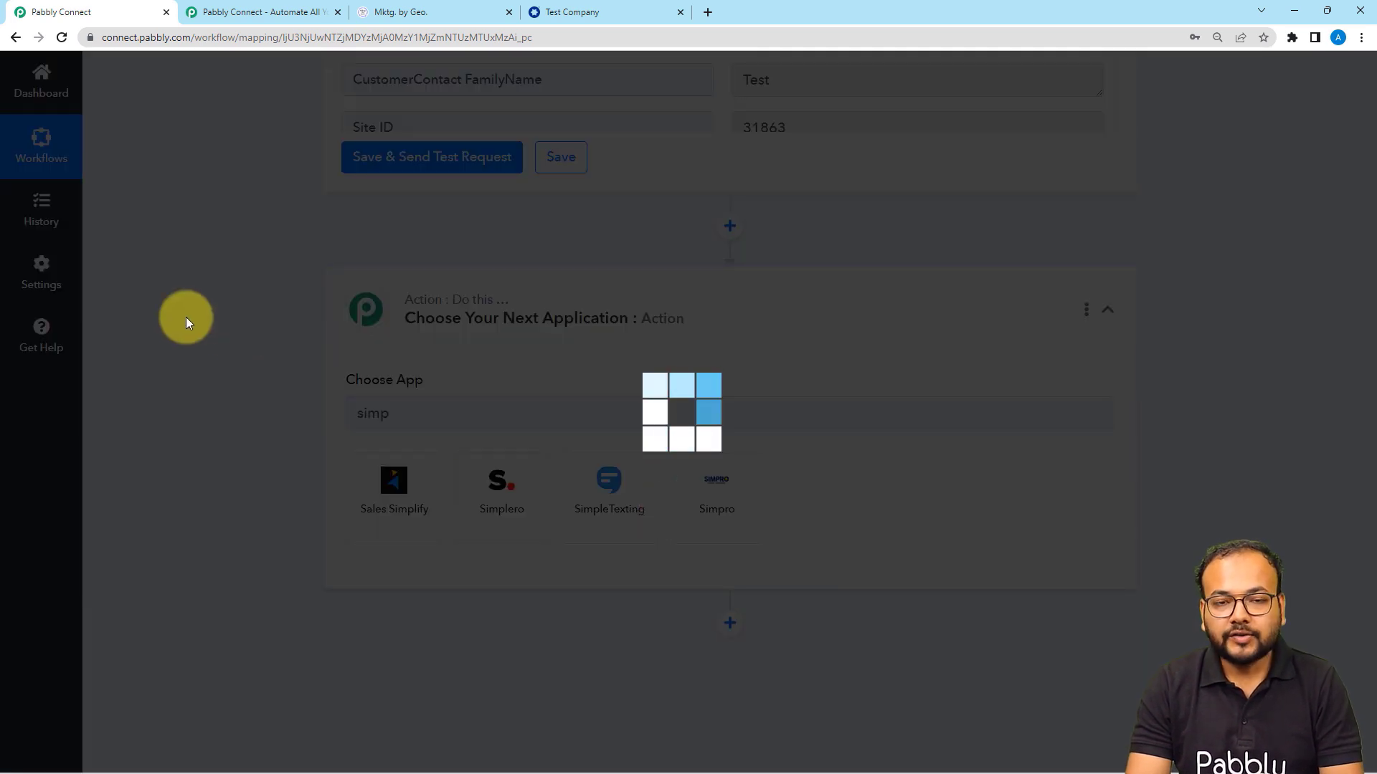
Set the new Simpro step's action event to Find Contact by ID.
{"action": "scroll", "coordinate": [187, 317], "scroll_direction": "down", "scroll_amount": 2}
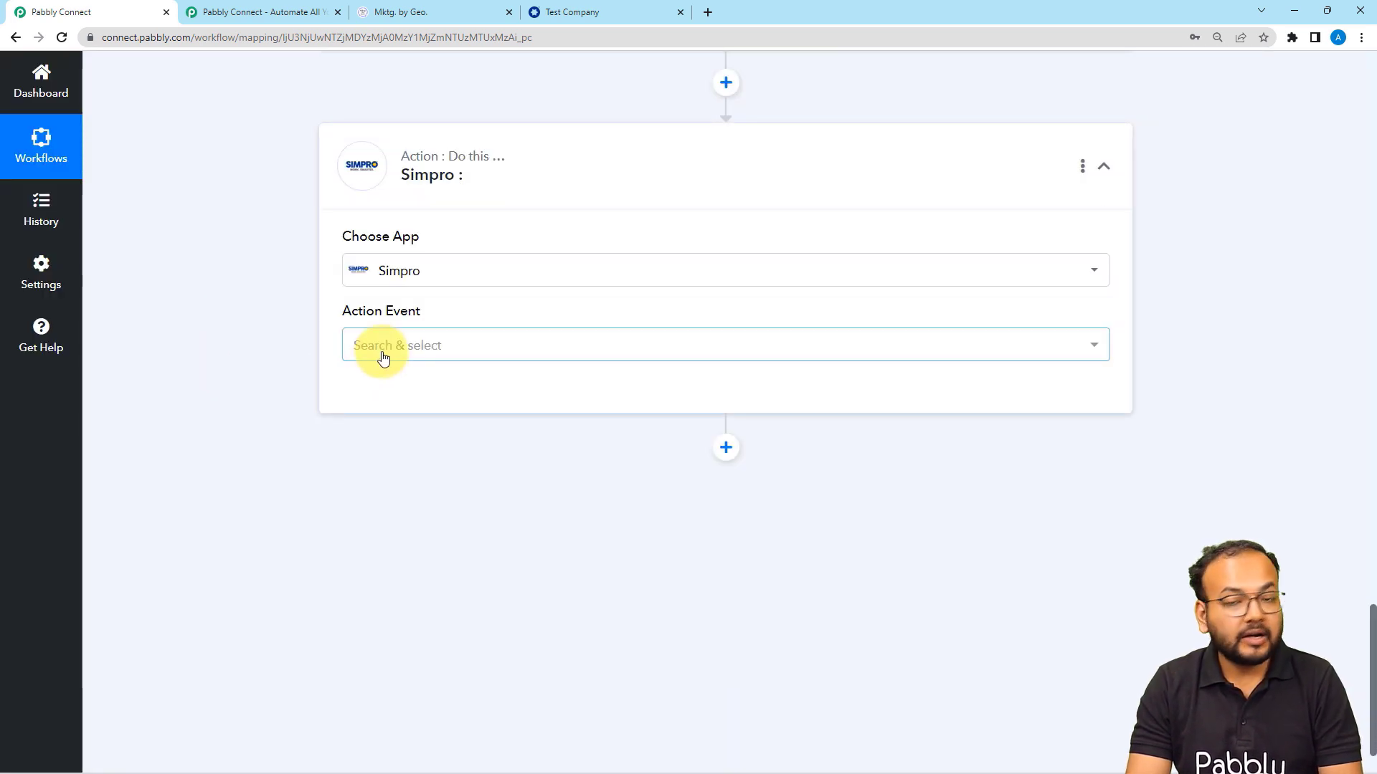
{"action": "left_click", "coordinate": [411, 361]}
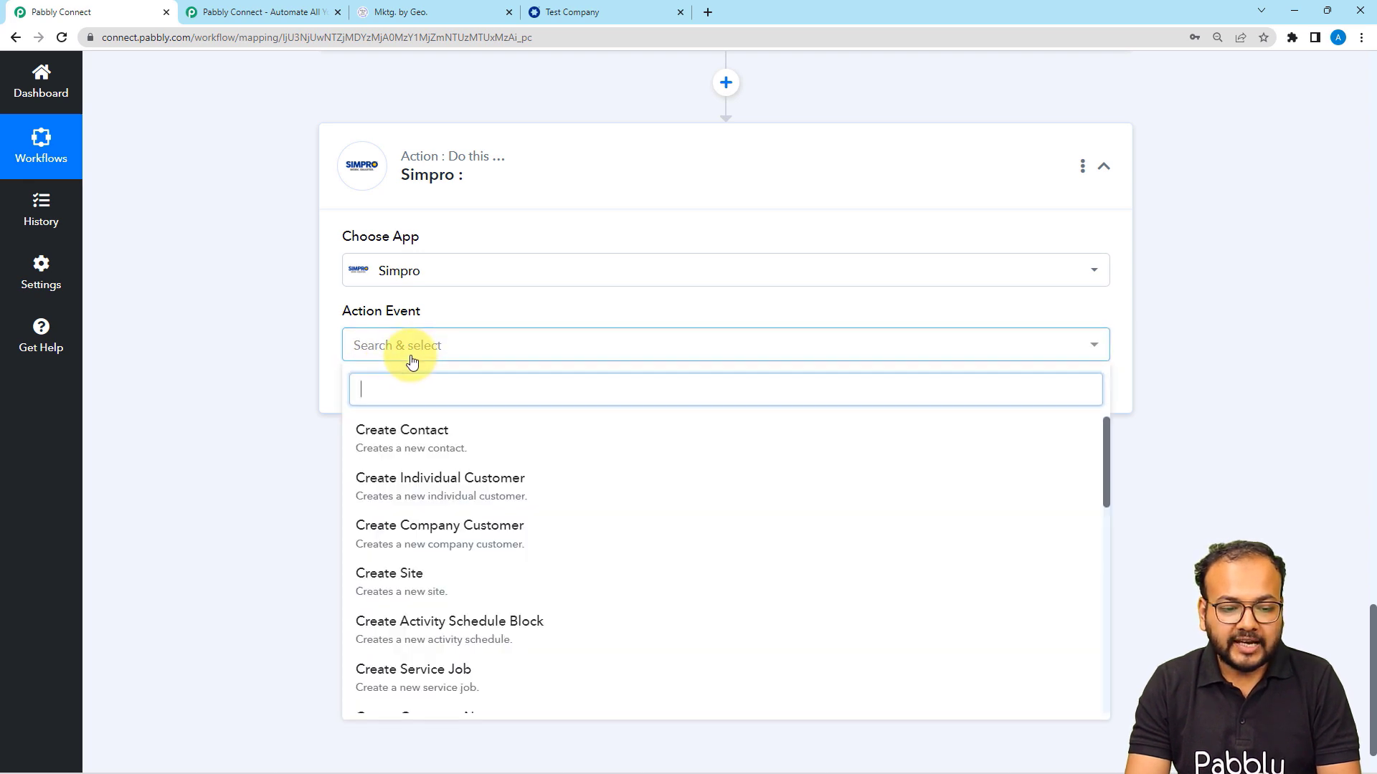
{"action": "type", "text": "fin"}
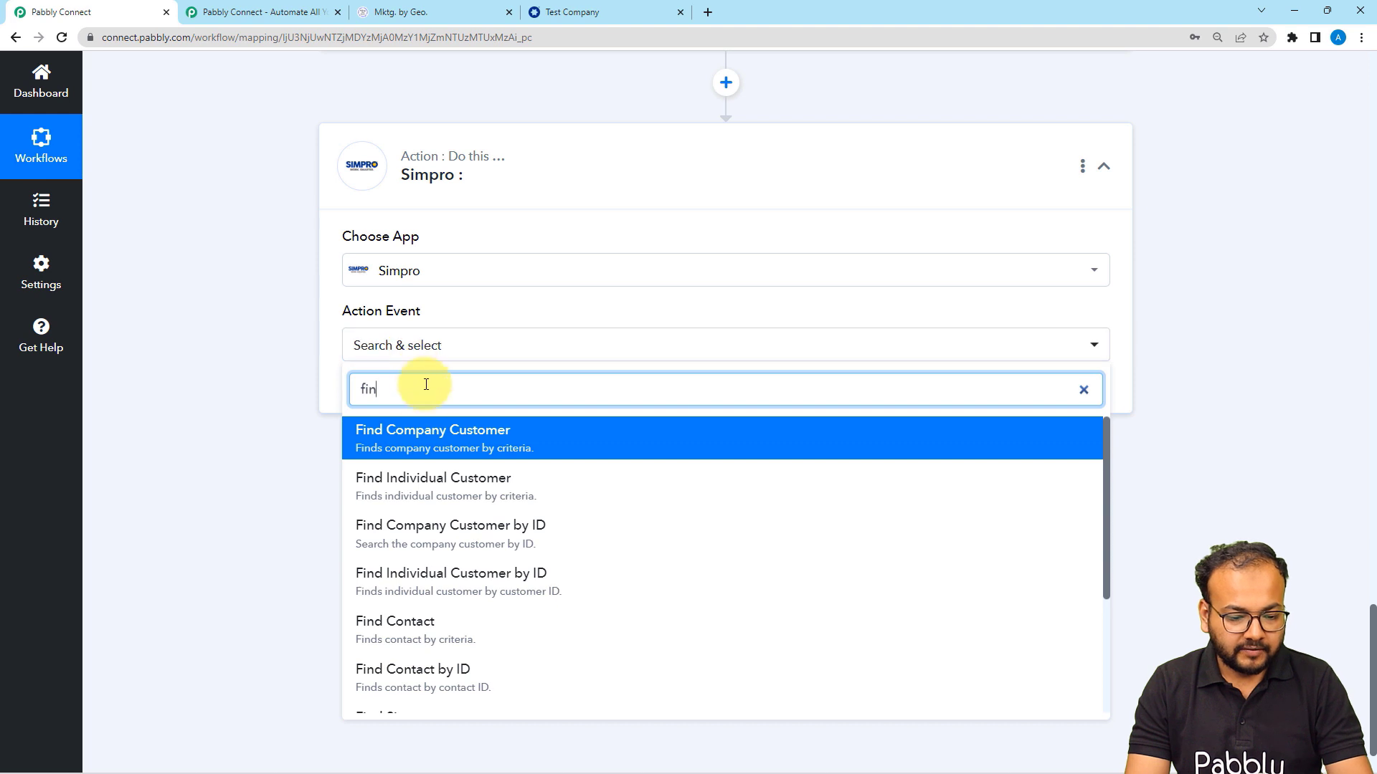
{"action": "scroll", "coordinate": [423, 473], "scroll_direction": "down", "scroll_amount": 1}
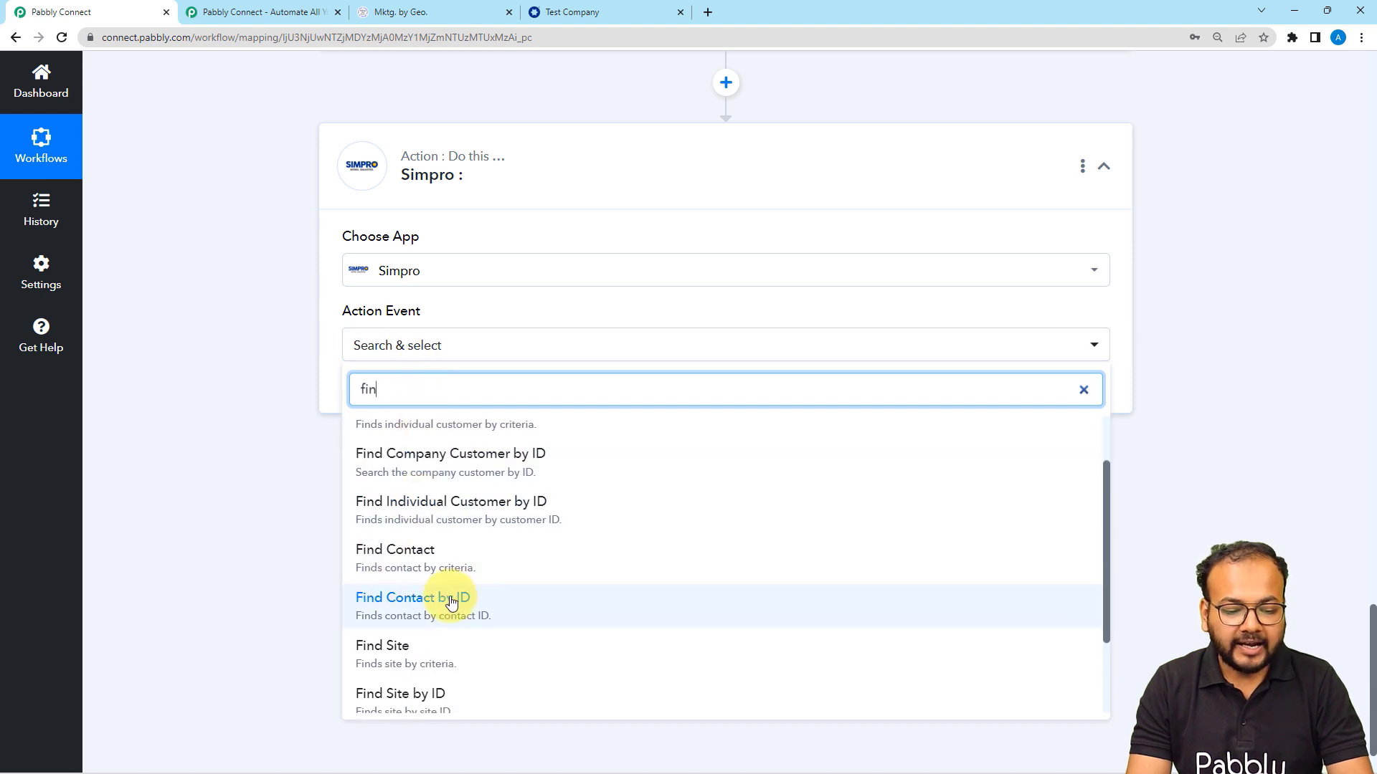
{"action": "left_click", "coordinate": [409, 608]}
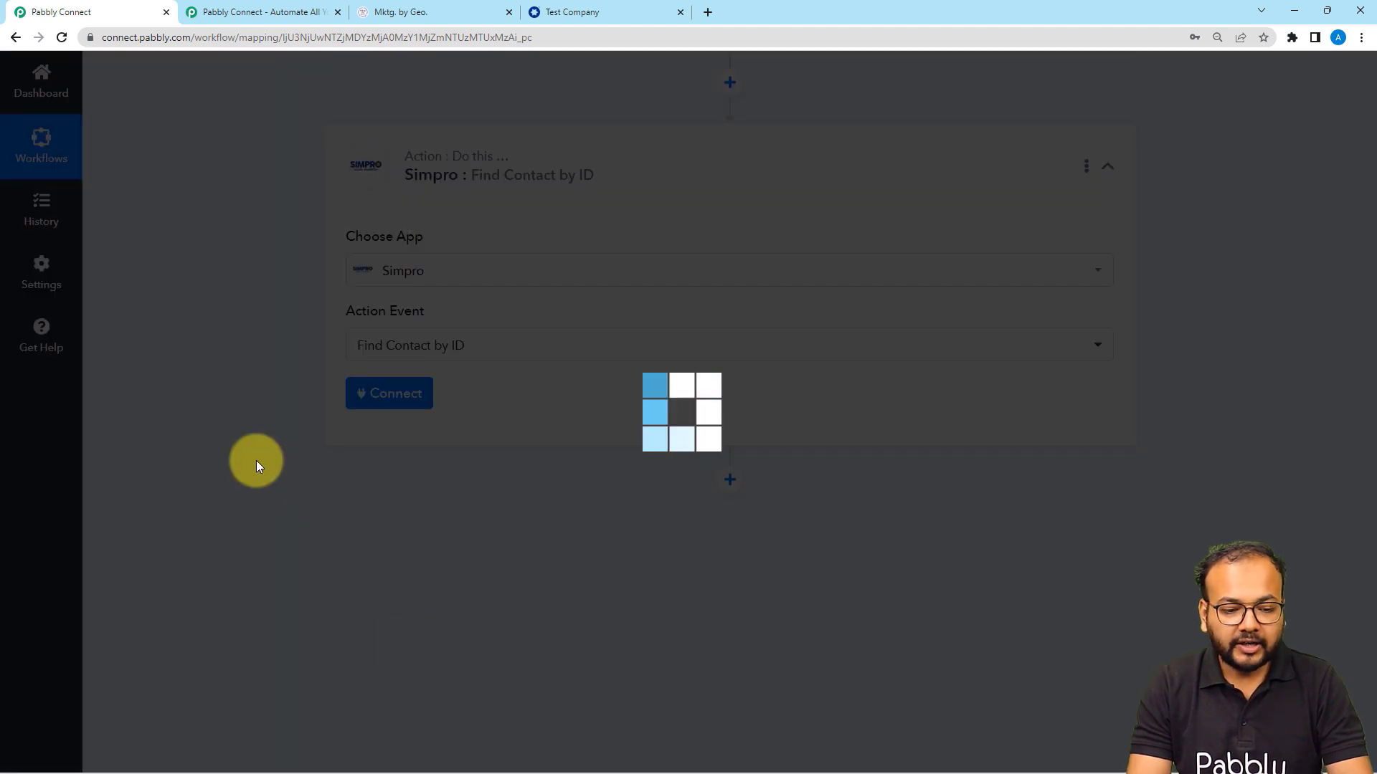
Connect the Find Contact by ID step with the existing Simpro #3 connection.
{"action": "left_click", "coordinate": [376, 400]}
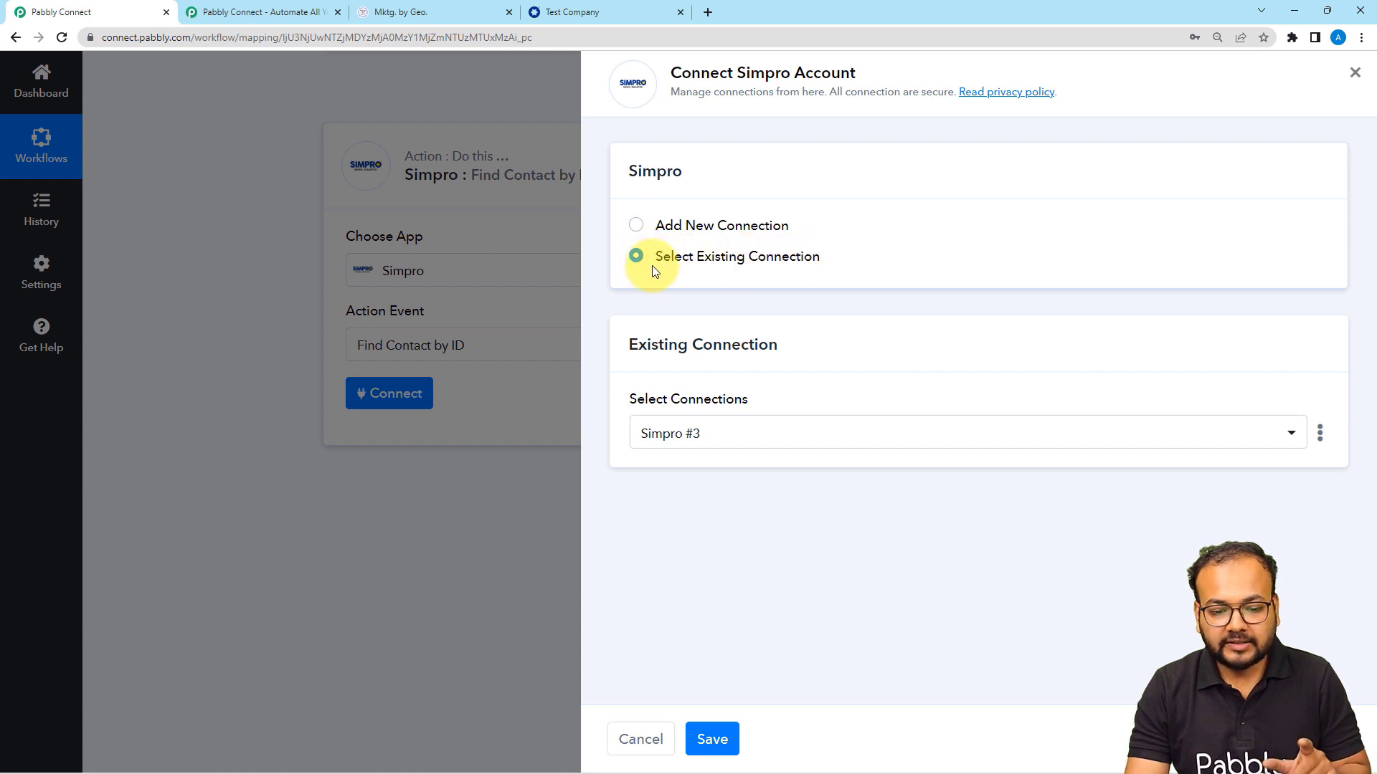
{"action": "left_click", "coordinate": [710, 742]}
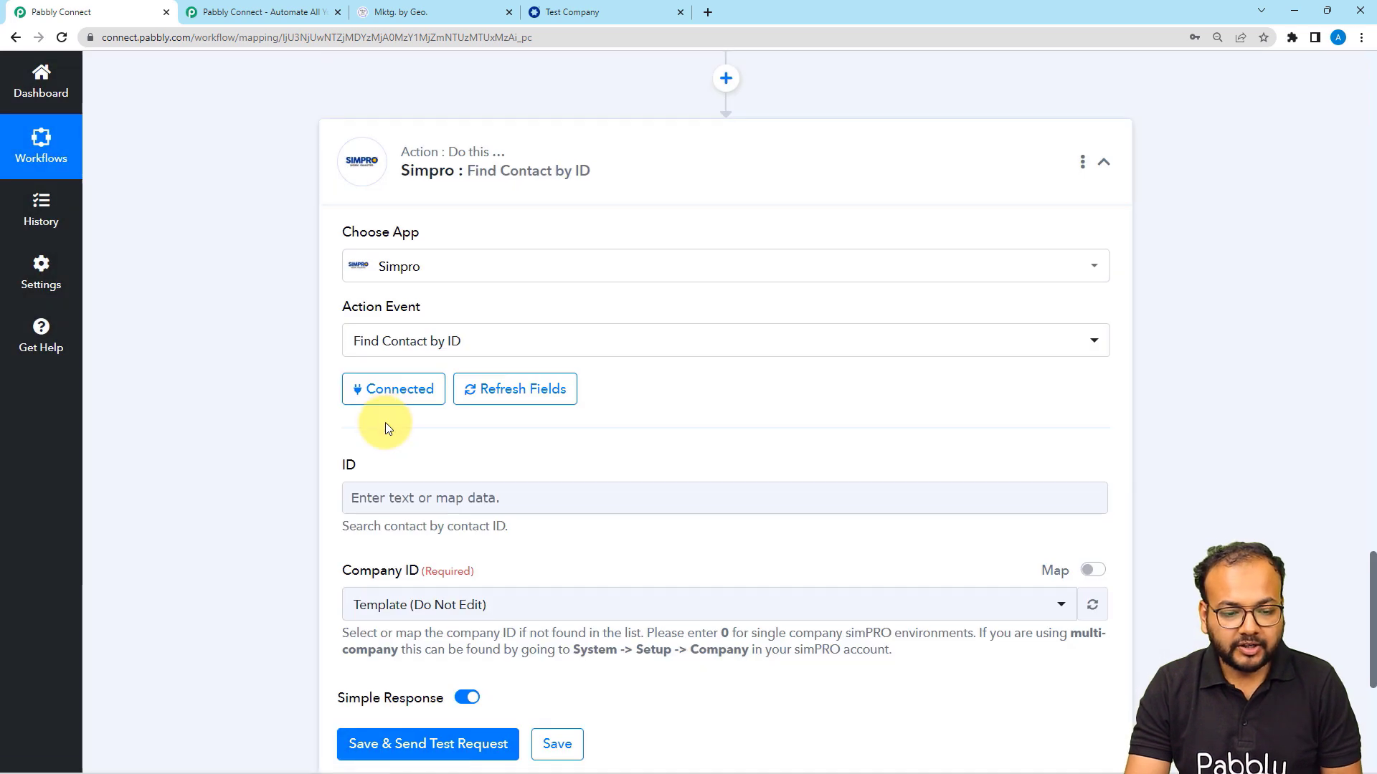
{"action": "scroll", "coordinate": [385, 423], "scroll_direction": "down", "scroll_amount": 3}
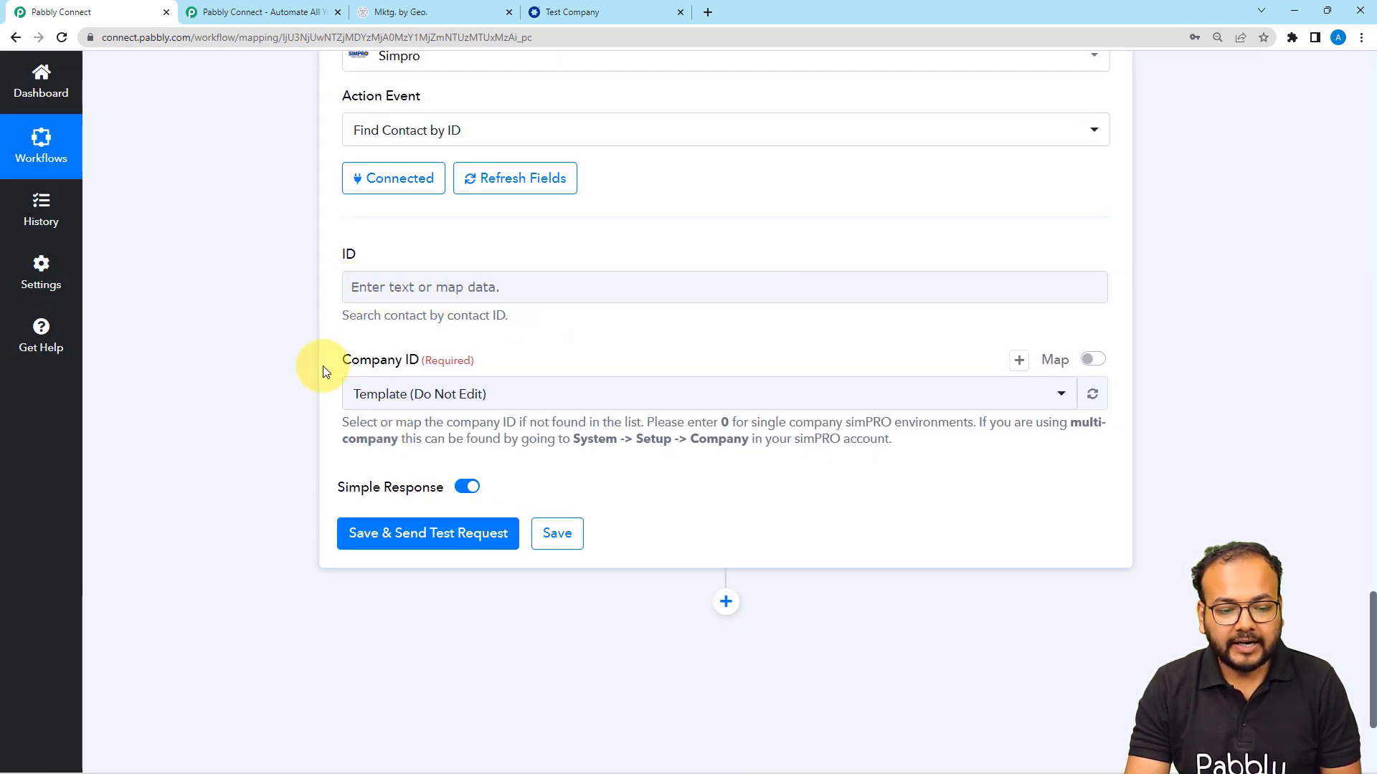
Map the Find Contact by ID step's ID to CustomerContact ID from the Get Job by Id response.
{"action": "scroll", "coordinate": [514, 329], "scroll_direction": "up", "scroll_amount": 10}
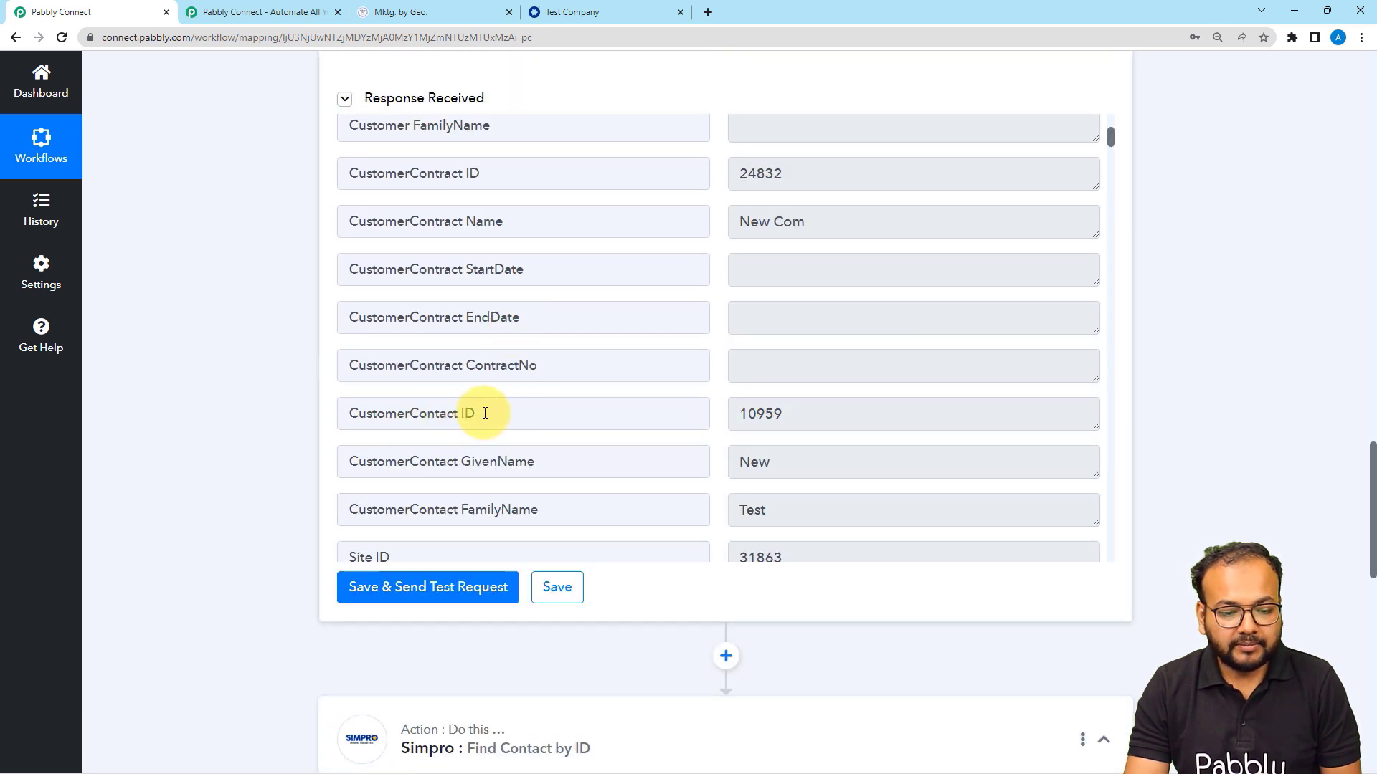
{"action": "left_click_drag", "start_coordinate": [483, 416], "coordinate": [338, 416]}
{"action": "scroll", "coordinate": [317, 418], "scroll_direction": "down", "scroll_amount": 4}
{"action": "scroll", "coordinate": [317, 417], "scroll_direction": "down", "scroll_amount": 7}
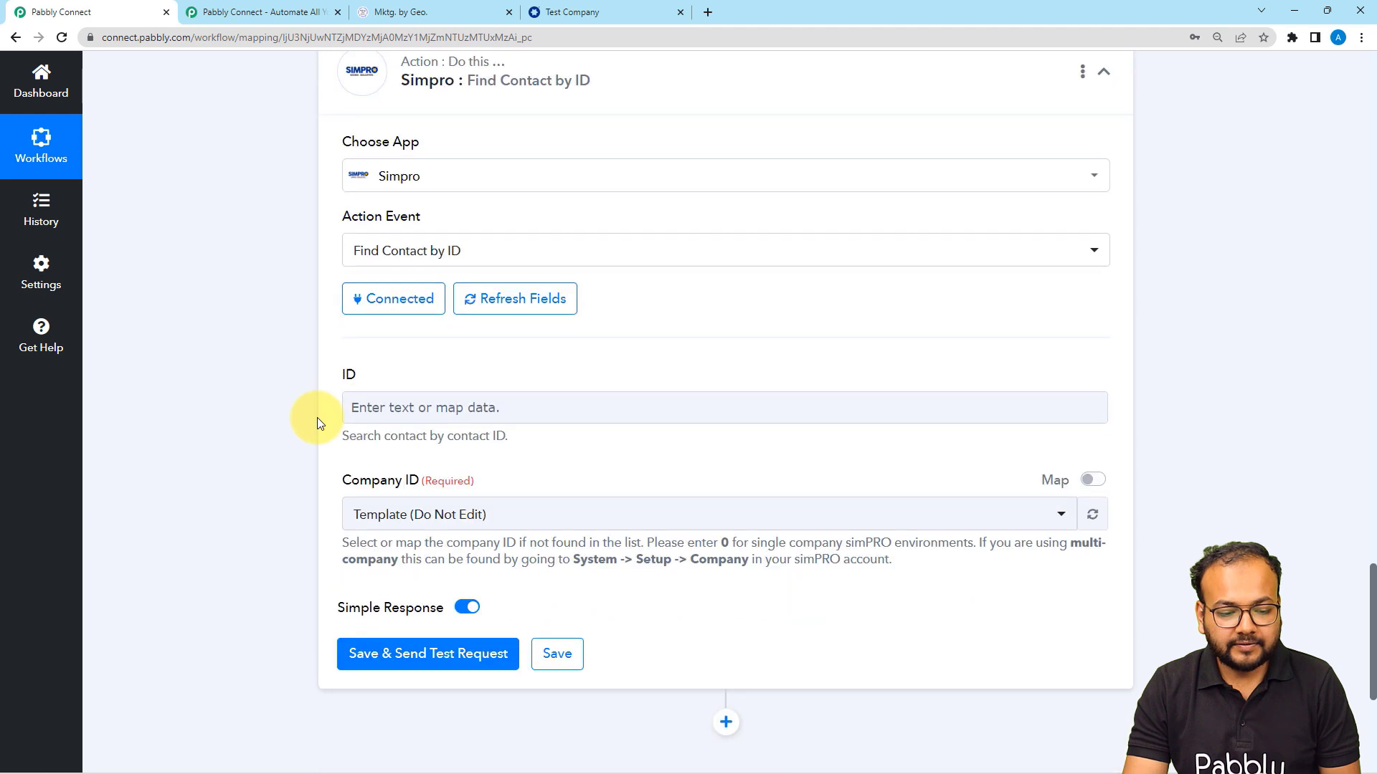
{"action": "left_click", "coordinate": [390, 288]}
{"action": "left_click", "coordinate": [404, 480]}
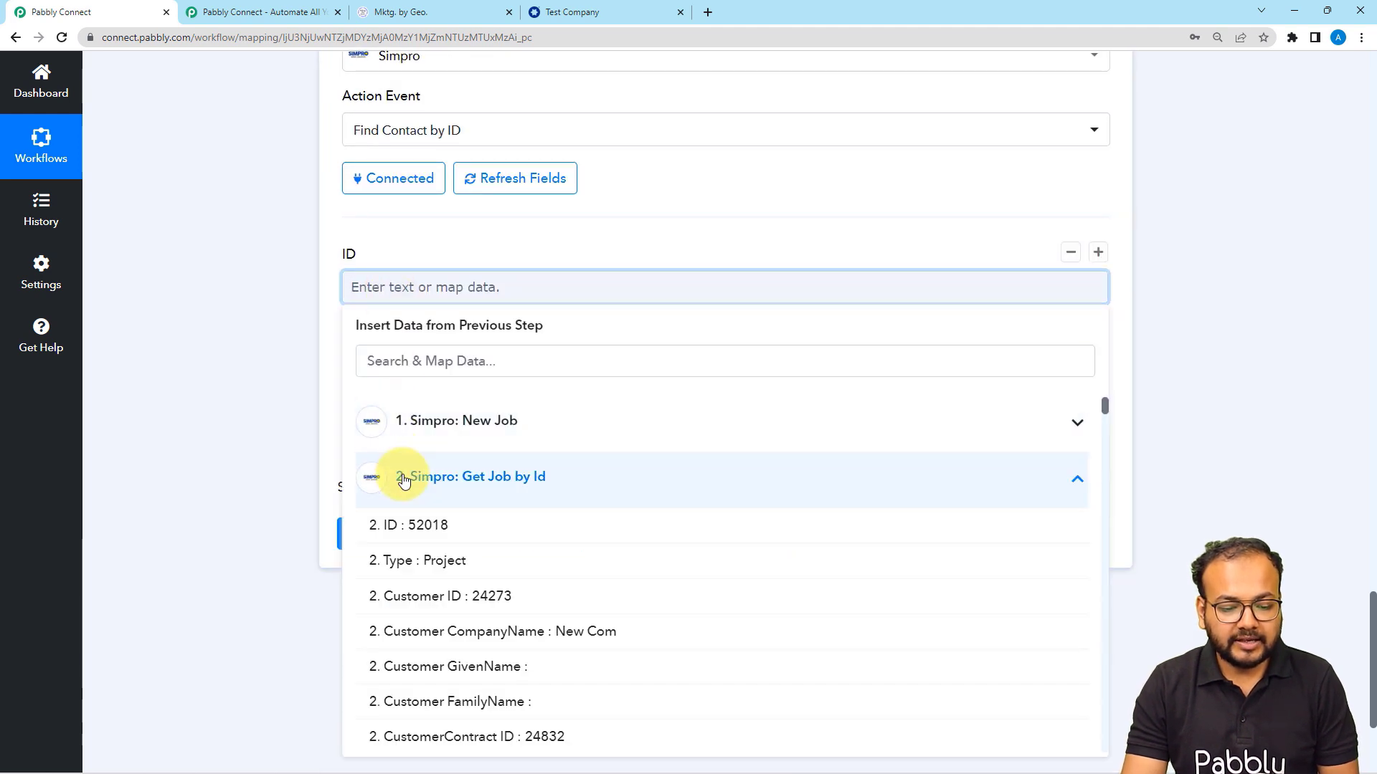
{"action": "scroll", "coordinate": [439, 645], "scroll_direction": "down", "scroll_amount": 3}
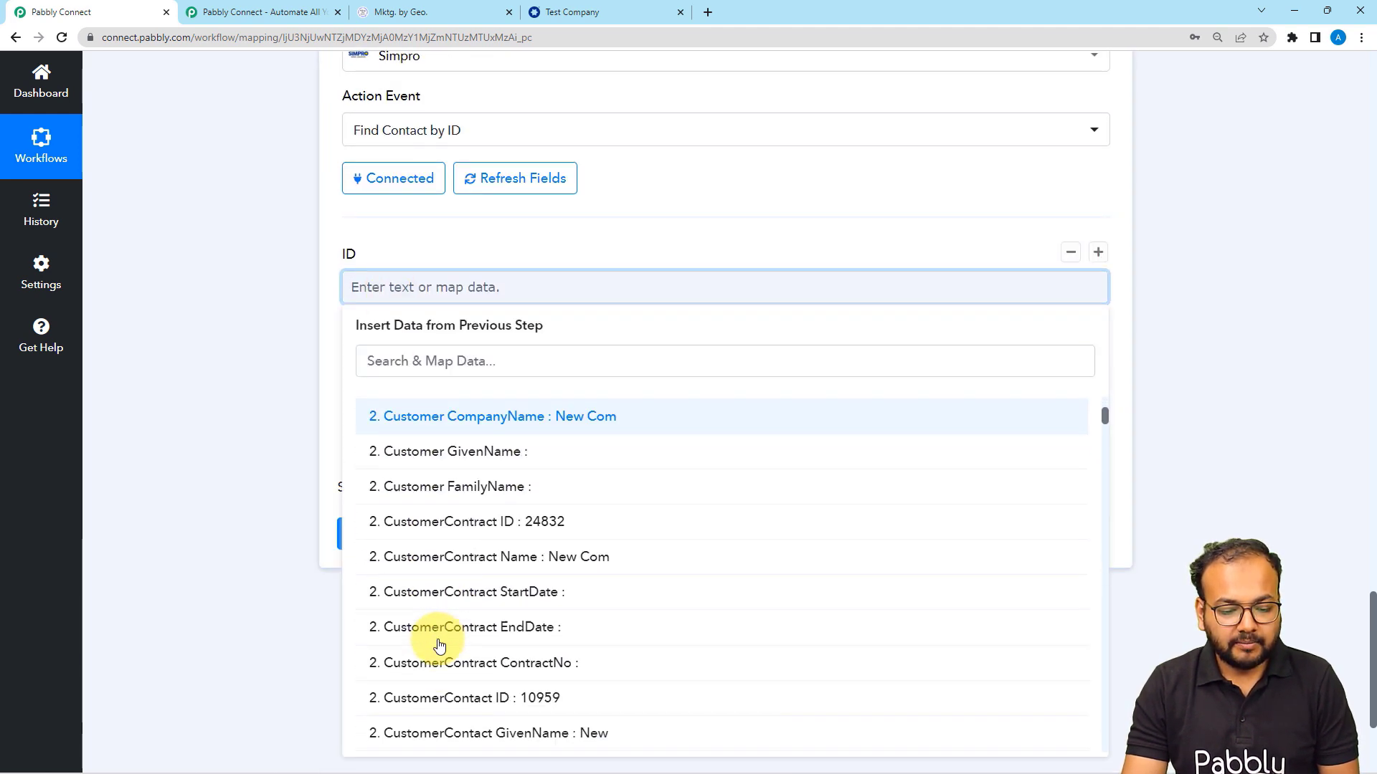
{"action": "left_click", "coordinate": [521, 701]}
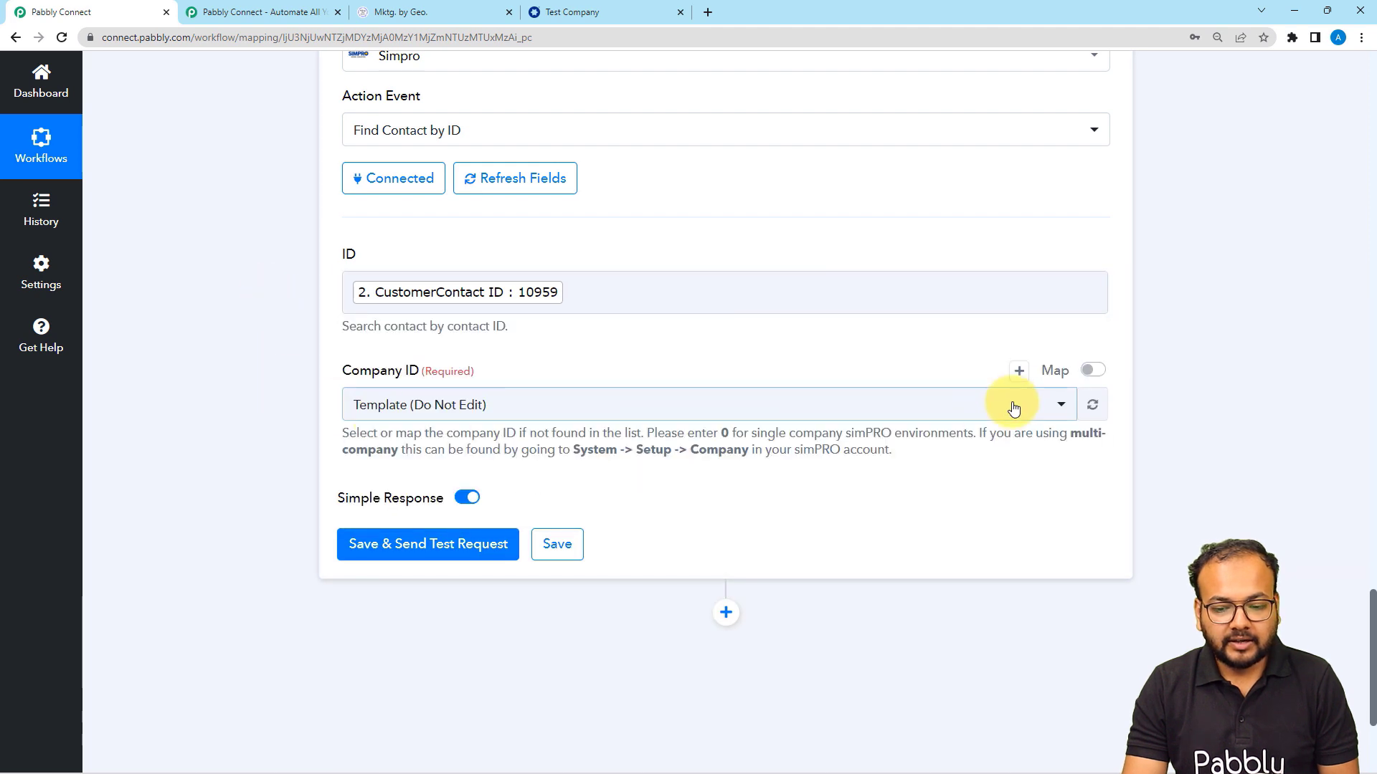
Map the Company ID to Reference CompanyID from the New Job trigger, then save and send a test request.
{"action": "left_click", "coordinate": [1096, 374]}
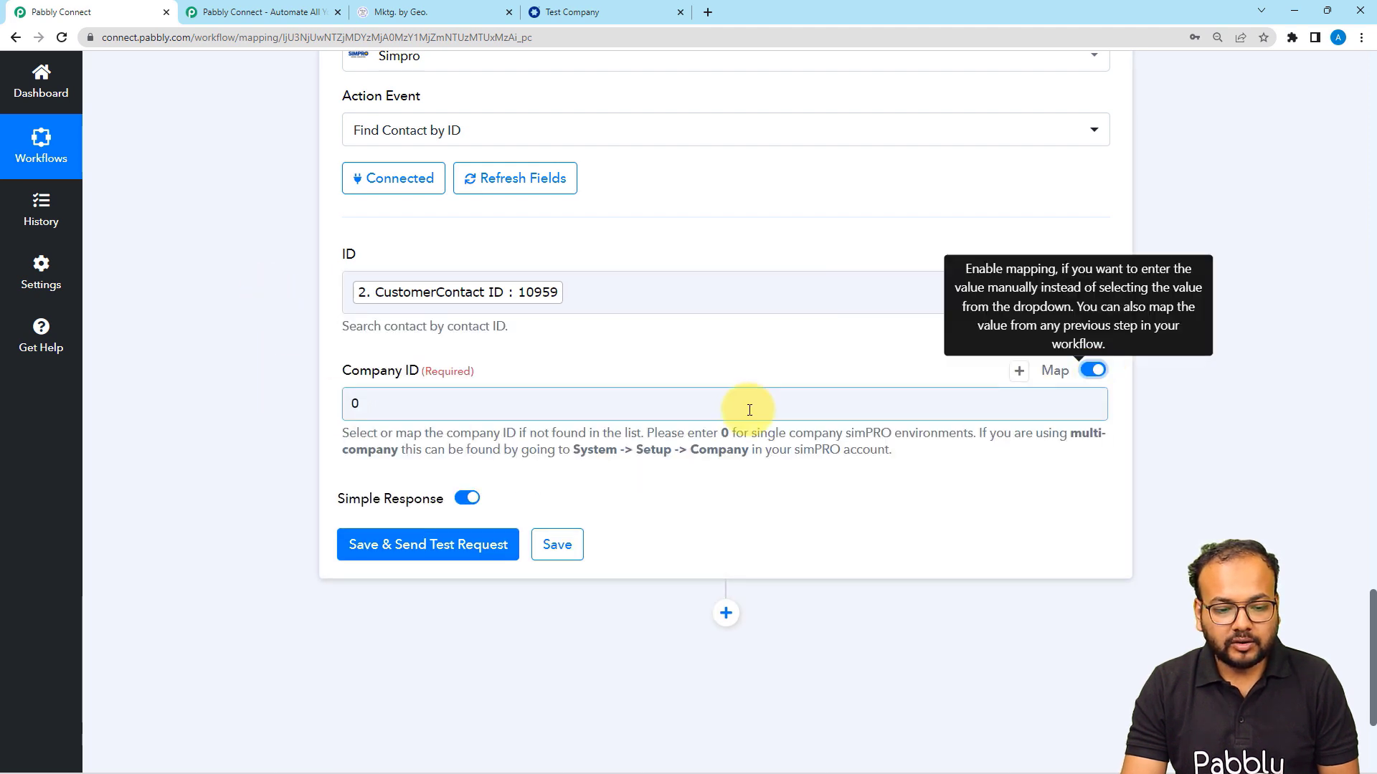
{"action": "left_click", "coordinate": [620, 409]}
{"action": "left_click", "coordinate": [538, 539]}
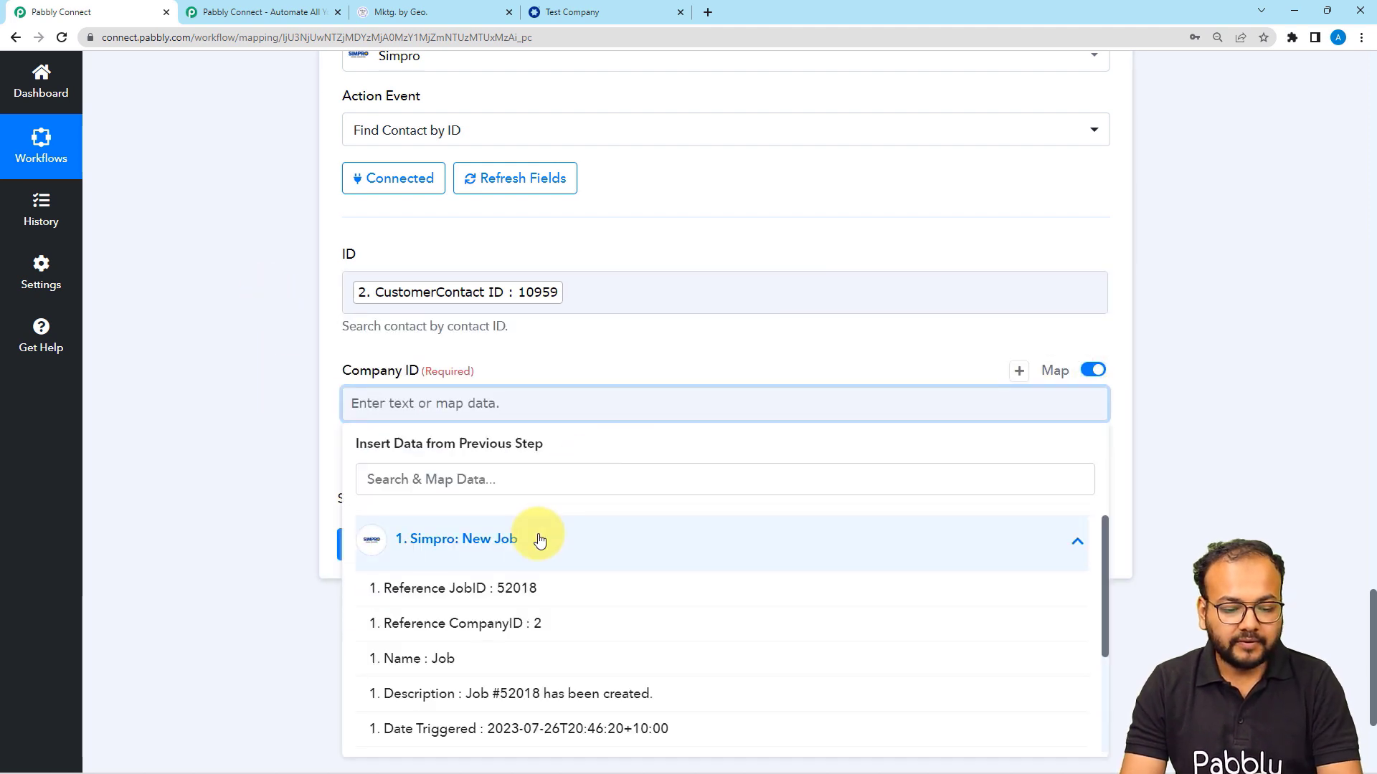
{"action": "left_click", "coordinate": [523, 624]}
{"action": "left_click", "coordinate": [291, 426]}
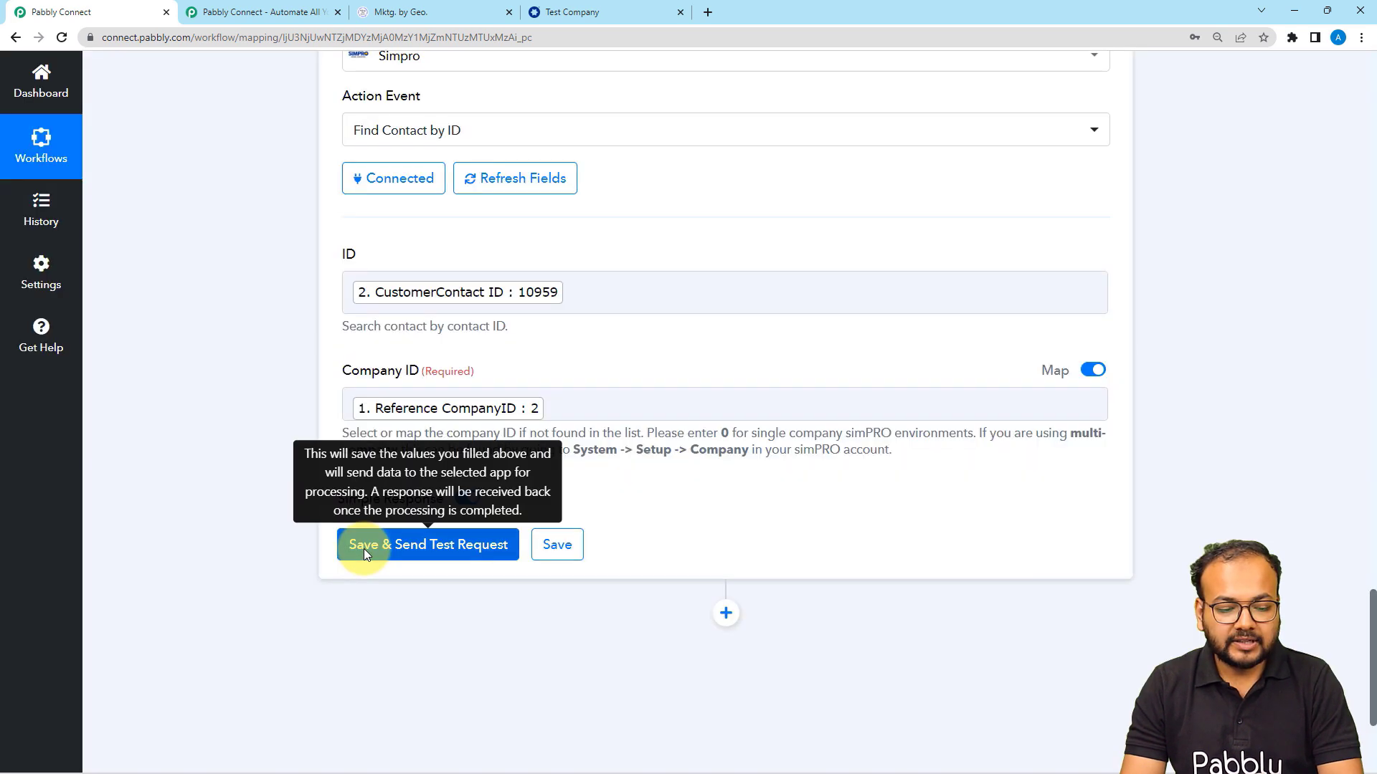
{"action": "left_click", "coordinate": [363, 548]}
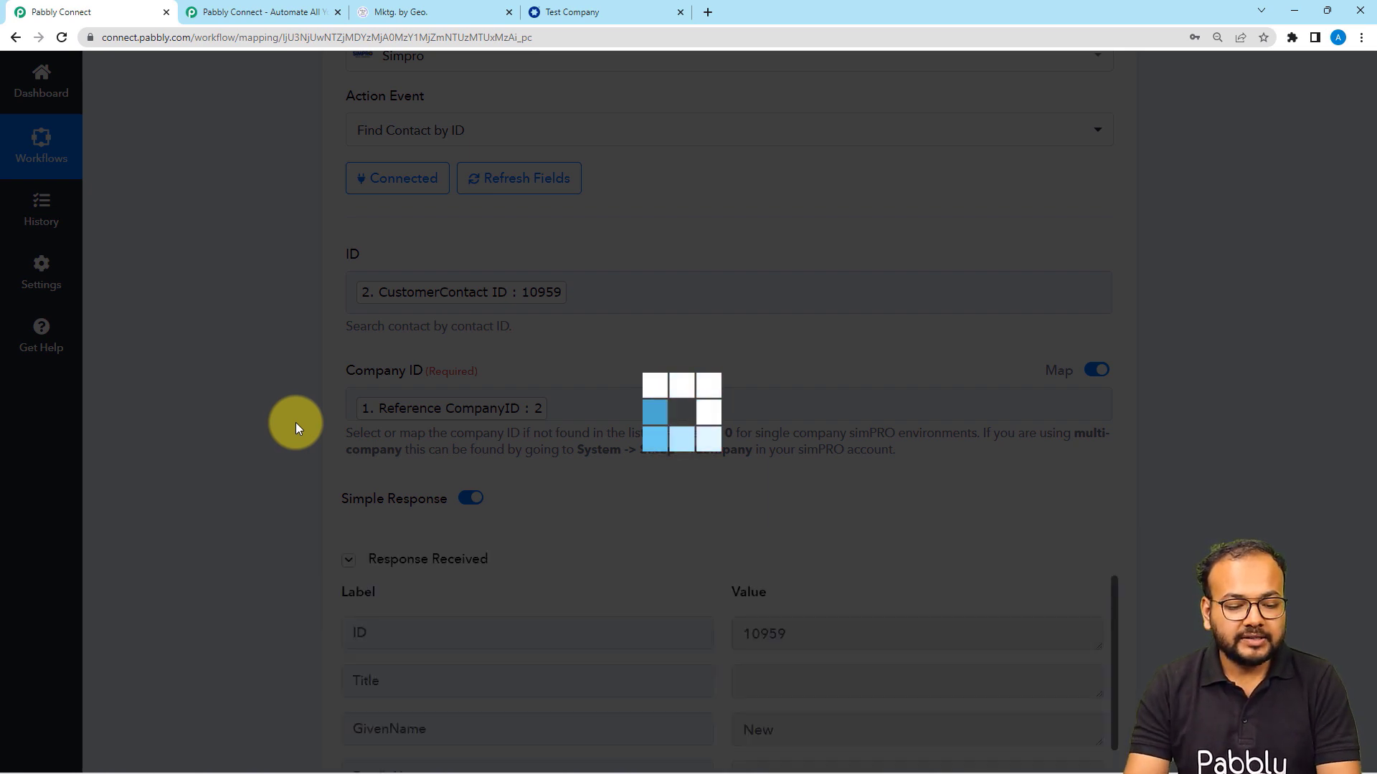
Examine the contact details in the Find Contact by ID response, including the given name, family name, email and phone fields.
{"action": "scroll", "coordinate": [298, 428], "scroll_direction": "down", "scroll_amount": 4}
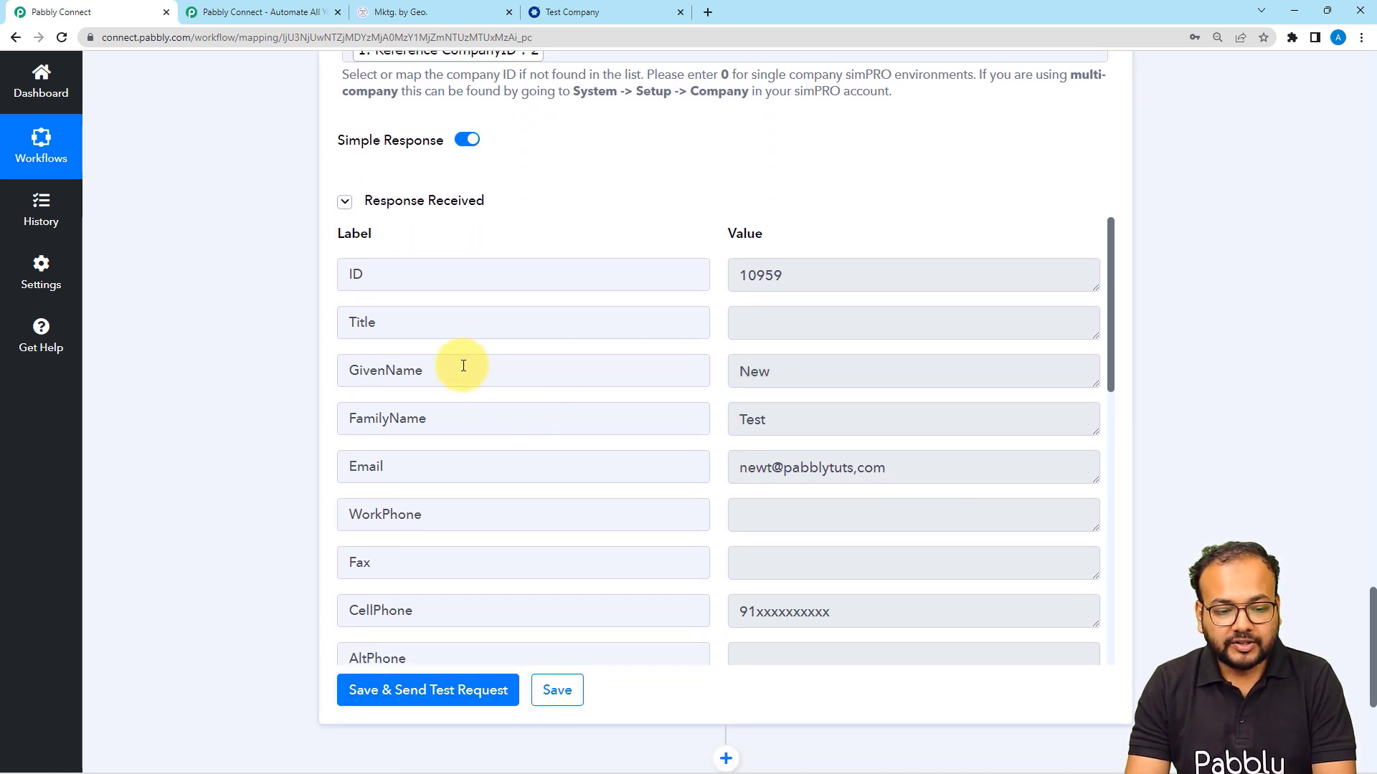
{"action": "left_click_drag", "start_coordinate": [459, 370], "coordinate": [310, 382]}
{"action": "left_click_drag", "start_coordinate": [424, 416], "coordinate": [298, 421]}
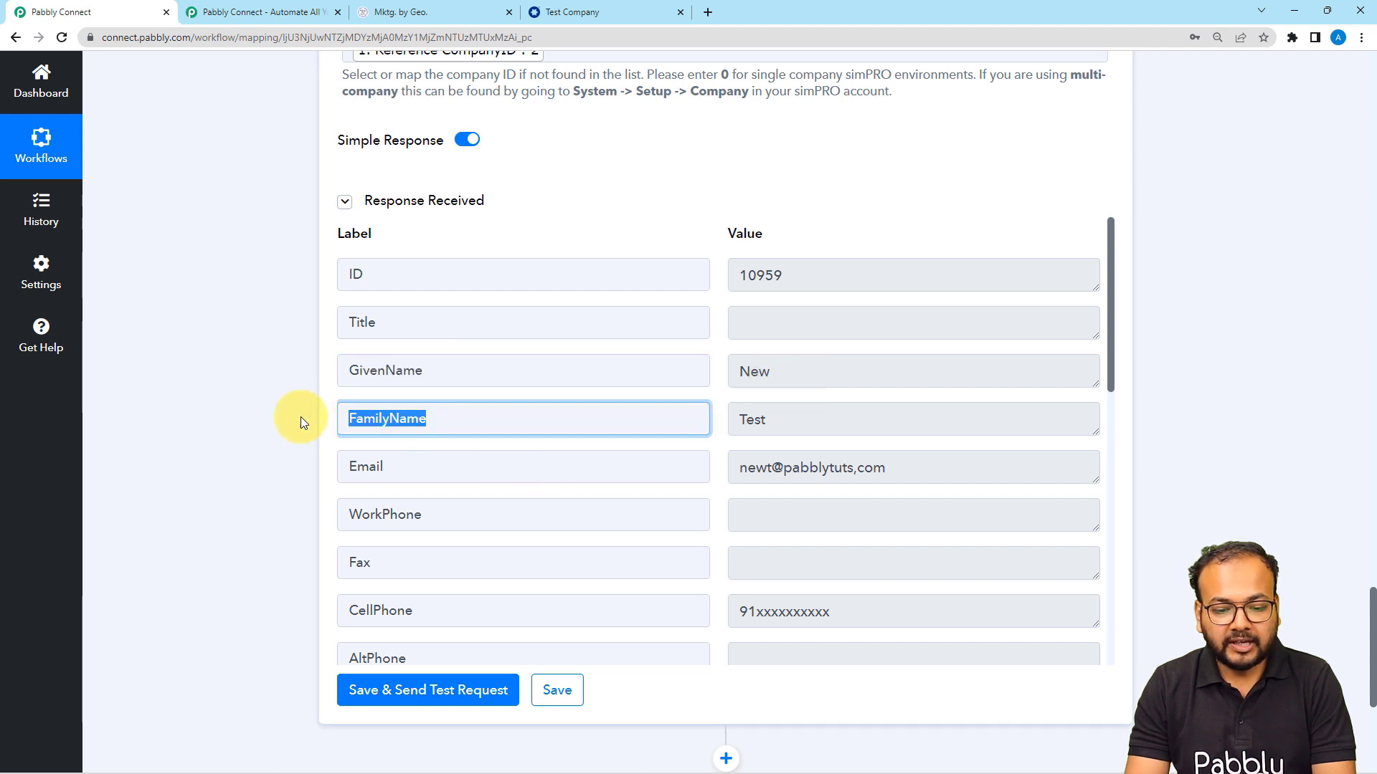
{"action": "scroll", "coordinate": [537, 518], "scroll_direction": "down", "scroll_amount": 2}
{"action": "scroll", "coordinate": [446, 471], "scroll_direction": "down", "scroll_amount": 5}
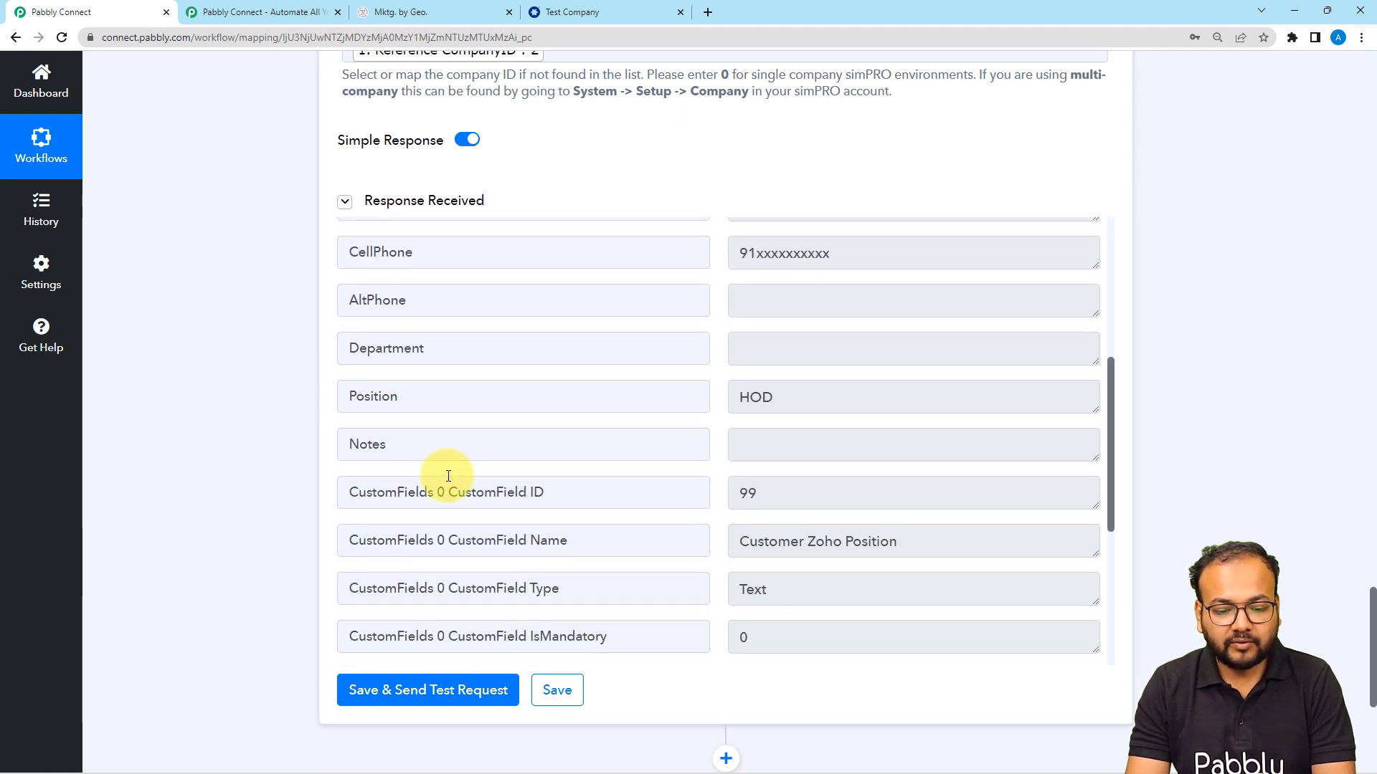
{"action": "scroll", "coordinate": [669, 477], "scroll_direction": "down", "scroll_amount": 3}
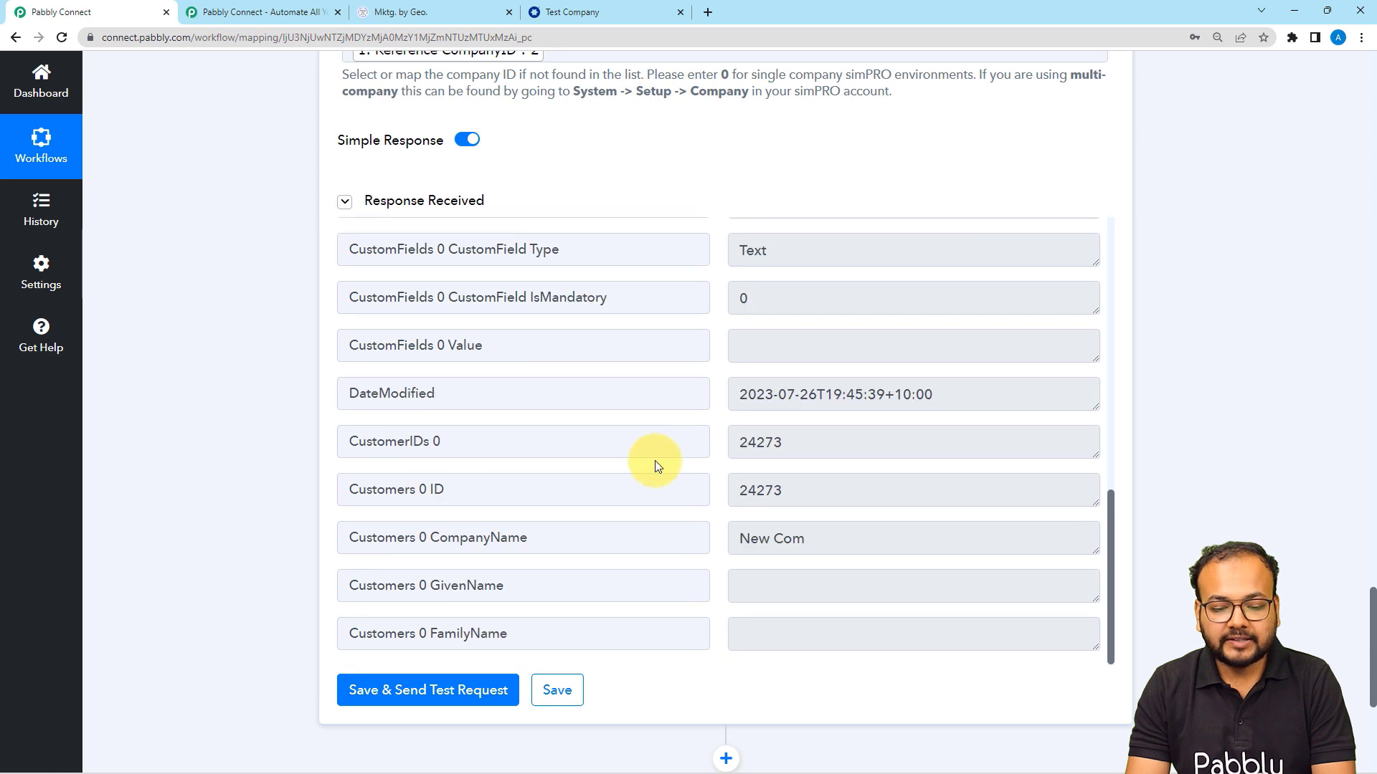
{"action": "scroll", "coordinate": [231, 416], "scroll_direction": "down", "scroll_amount": 3}
{"action": "scroll", "coordinate": [232, 415], "scroll_direction": "up", "scroll_amount": 5}
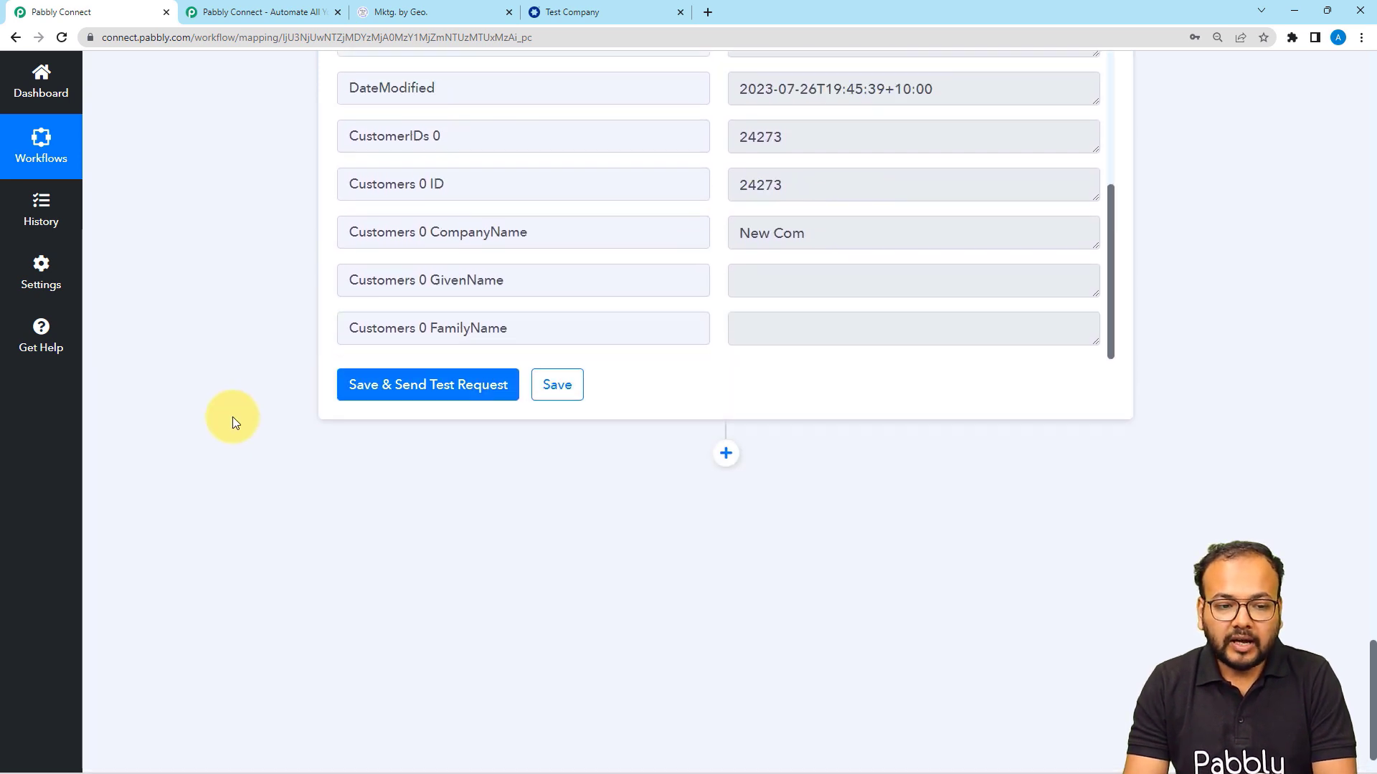
{"action": "scroll", "coordinate": [688, 396], "scroll_direction": "up", "scroll_amount": 3}
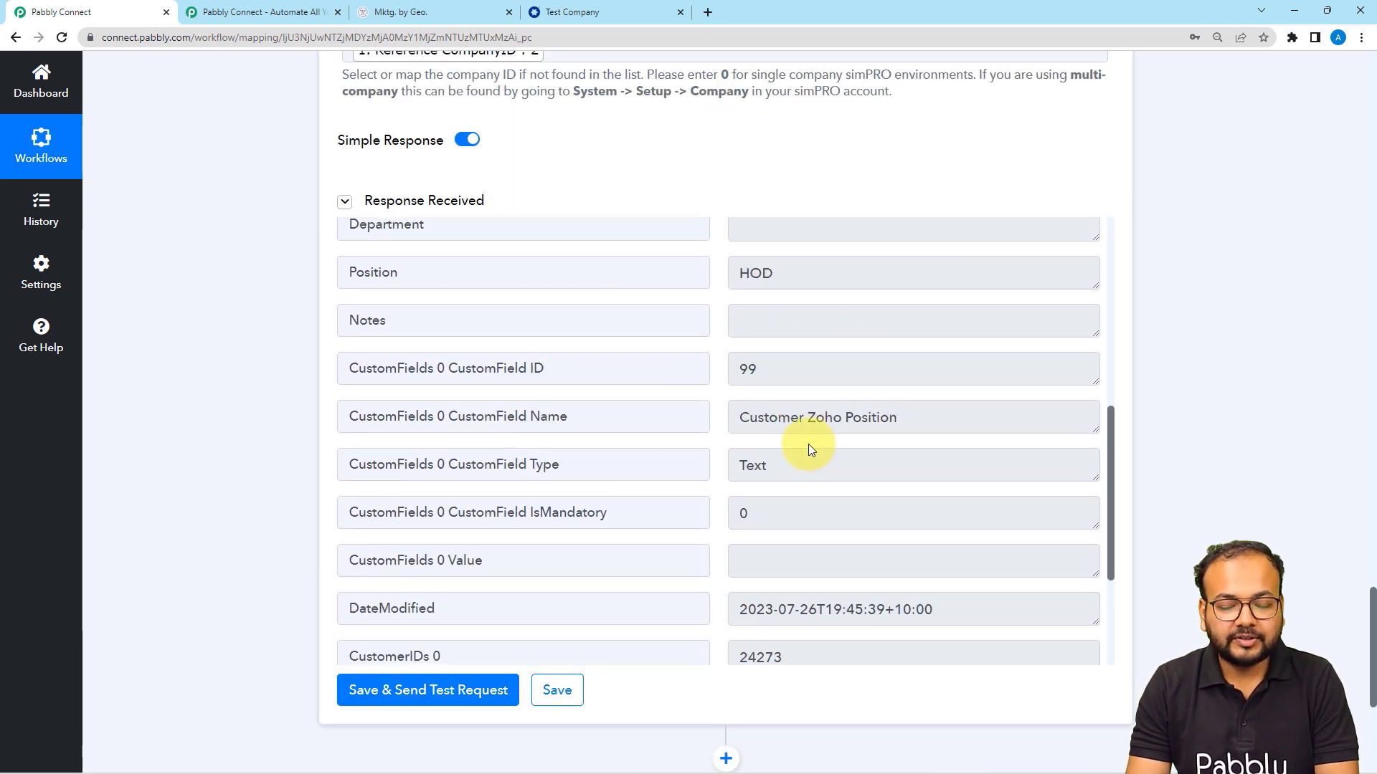
Add another action step below Find Contact by ID and choose LeadConnector V2 as its app.
{"action": "scroll", "coordinate": [132, 389], "scroll_direction": "down", "scroll_amount": 5}
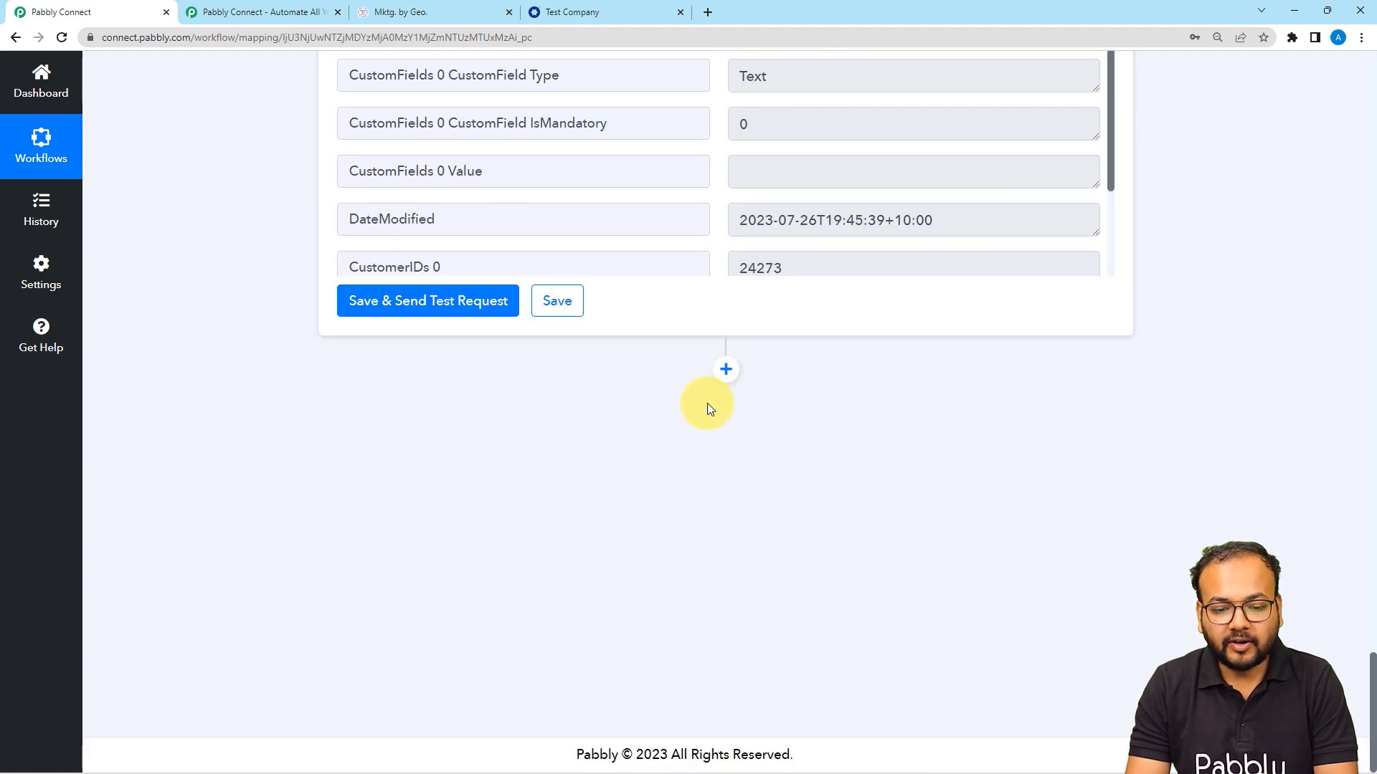
{"action": "left_click", "coordinate": [728, 380]}
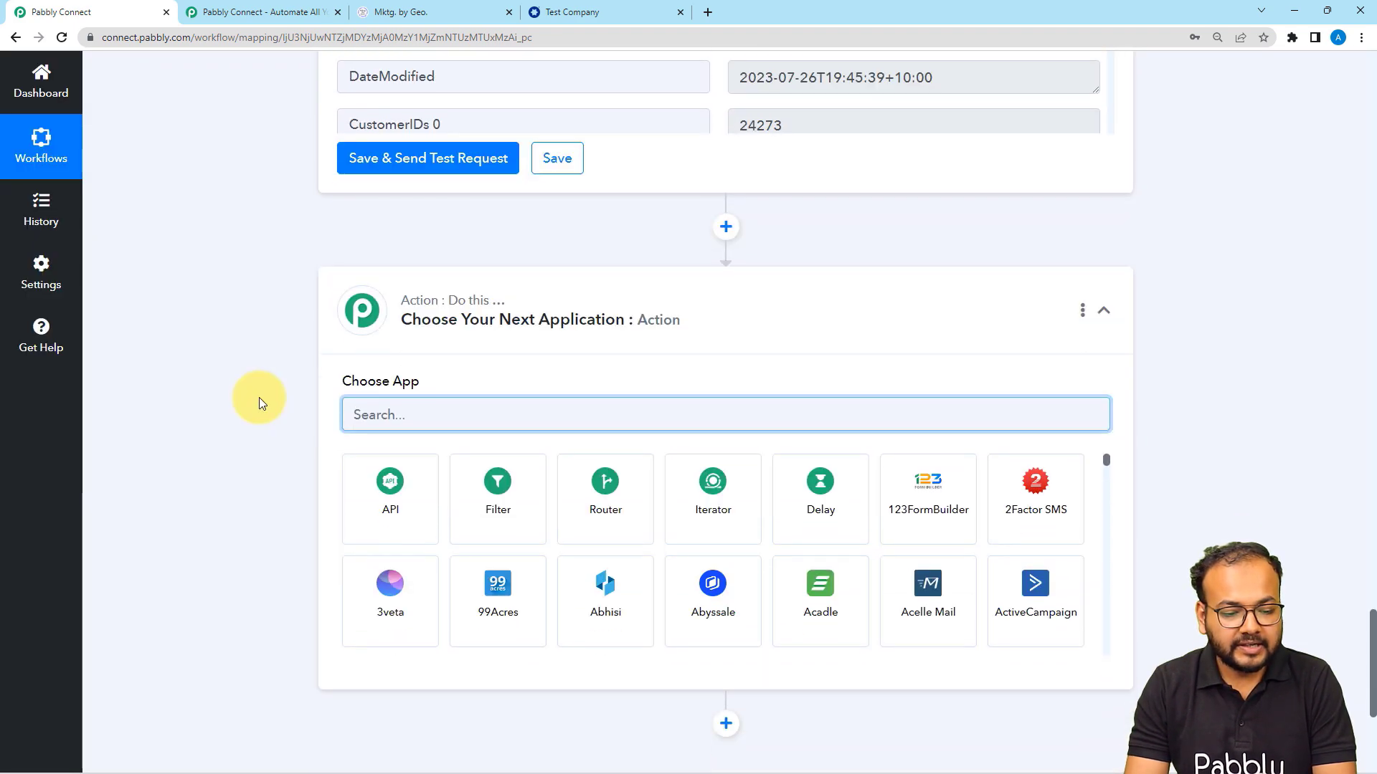
{"action": "type", "text": "lea"}
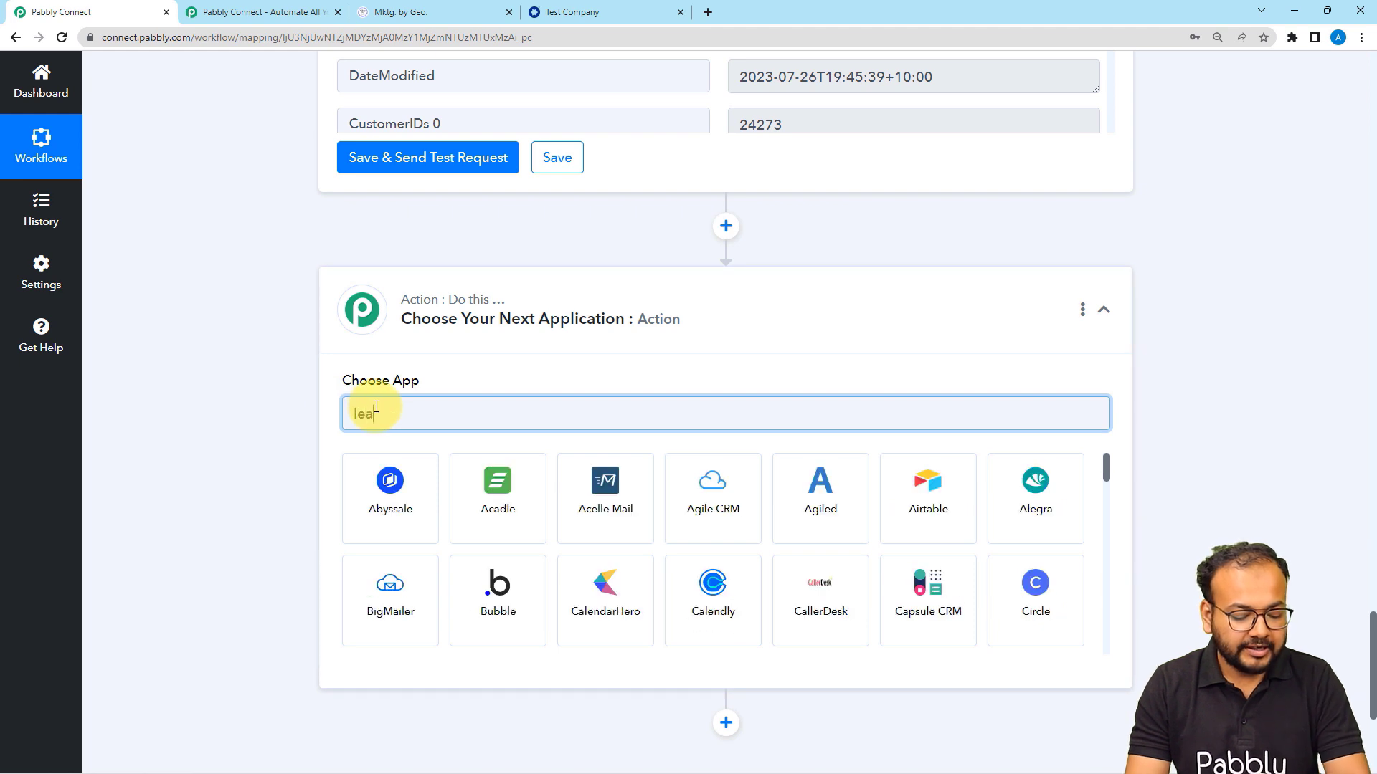
{"action": "type", "text": "dc"}
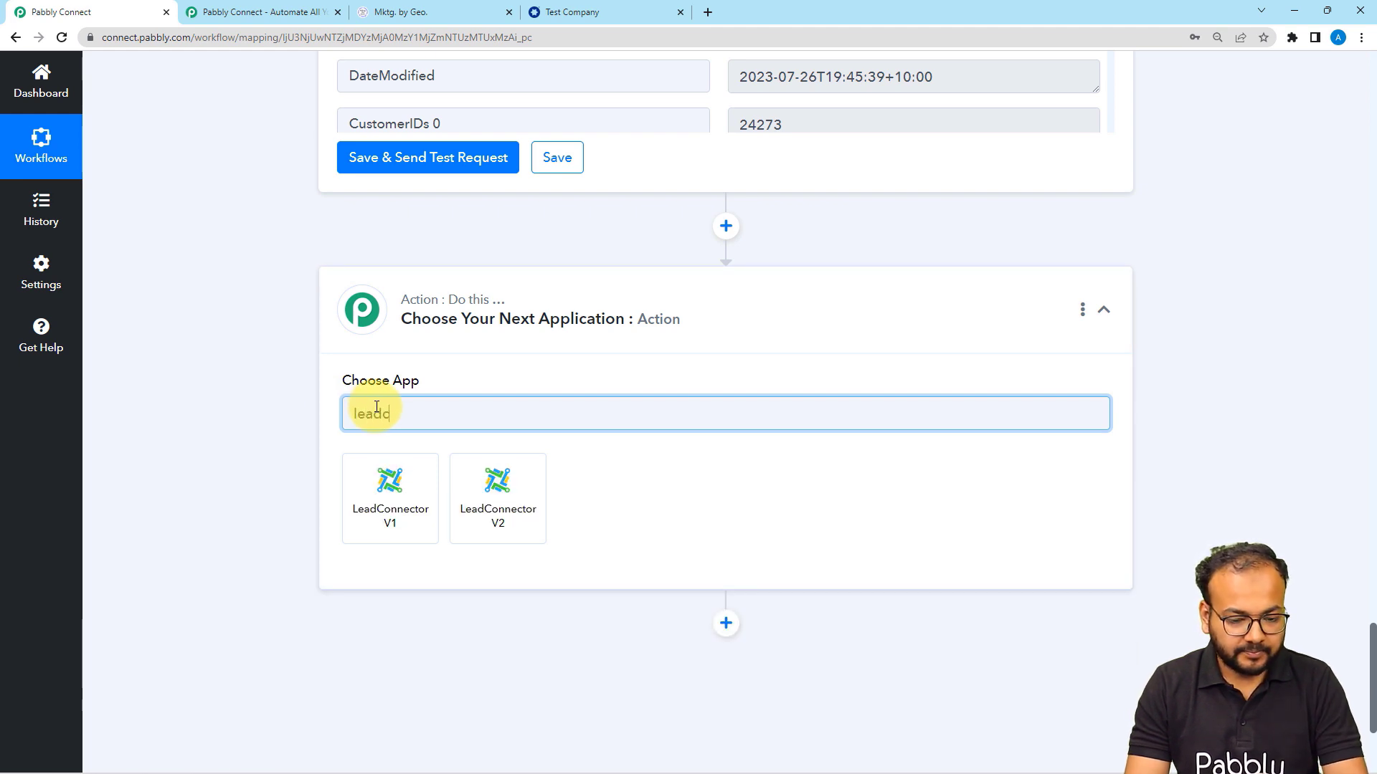
{"action": "left_click", "coordinate": [506, 522]}
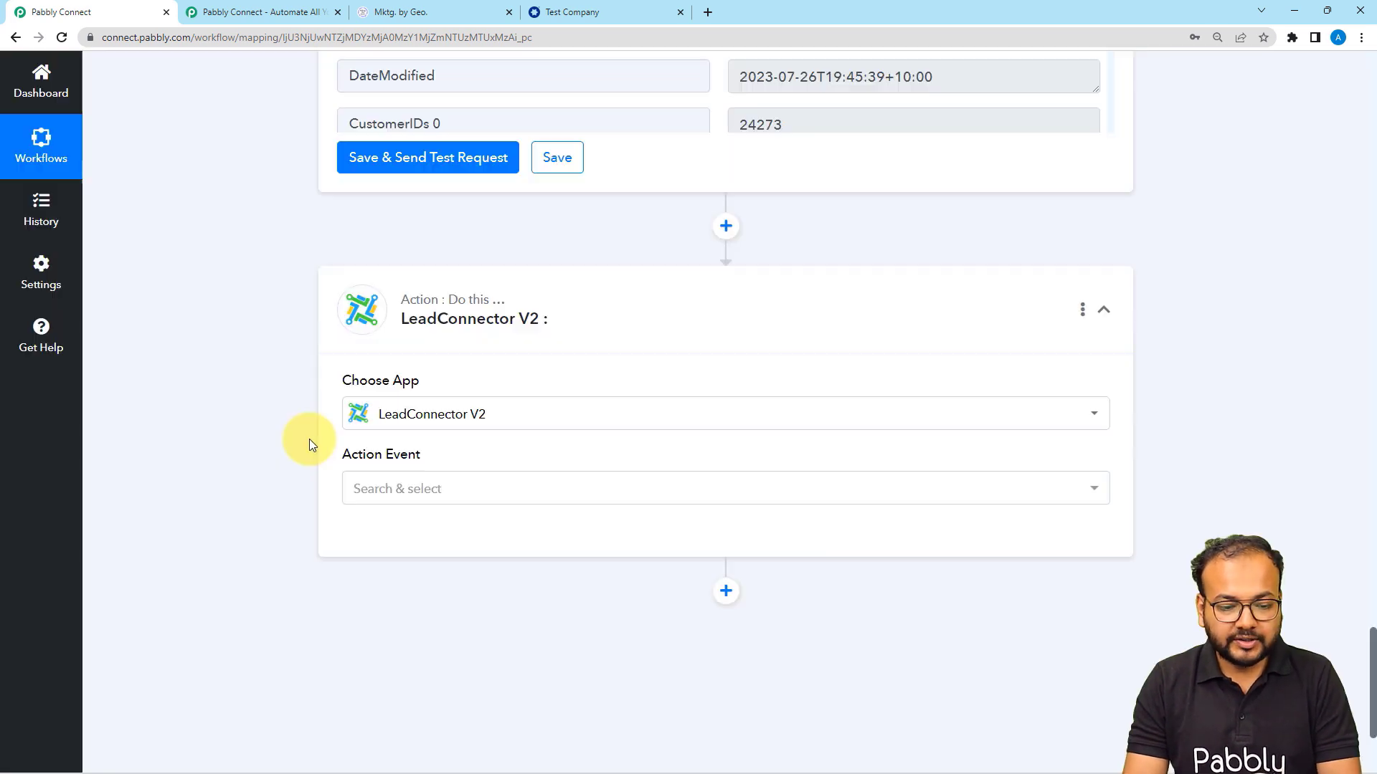
Set the LeadConnector V2 step's action event to Create Contact.
{"action": "scroll", "coordinate": [309, 439], "scroll_direction": "down", "scroll_amount": 3}
{"action": "left_click", "coordinate": [414, 275]}
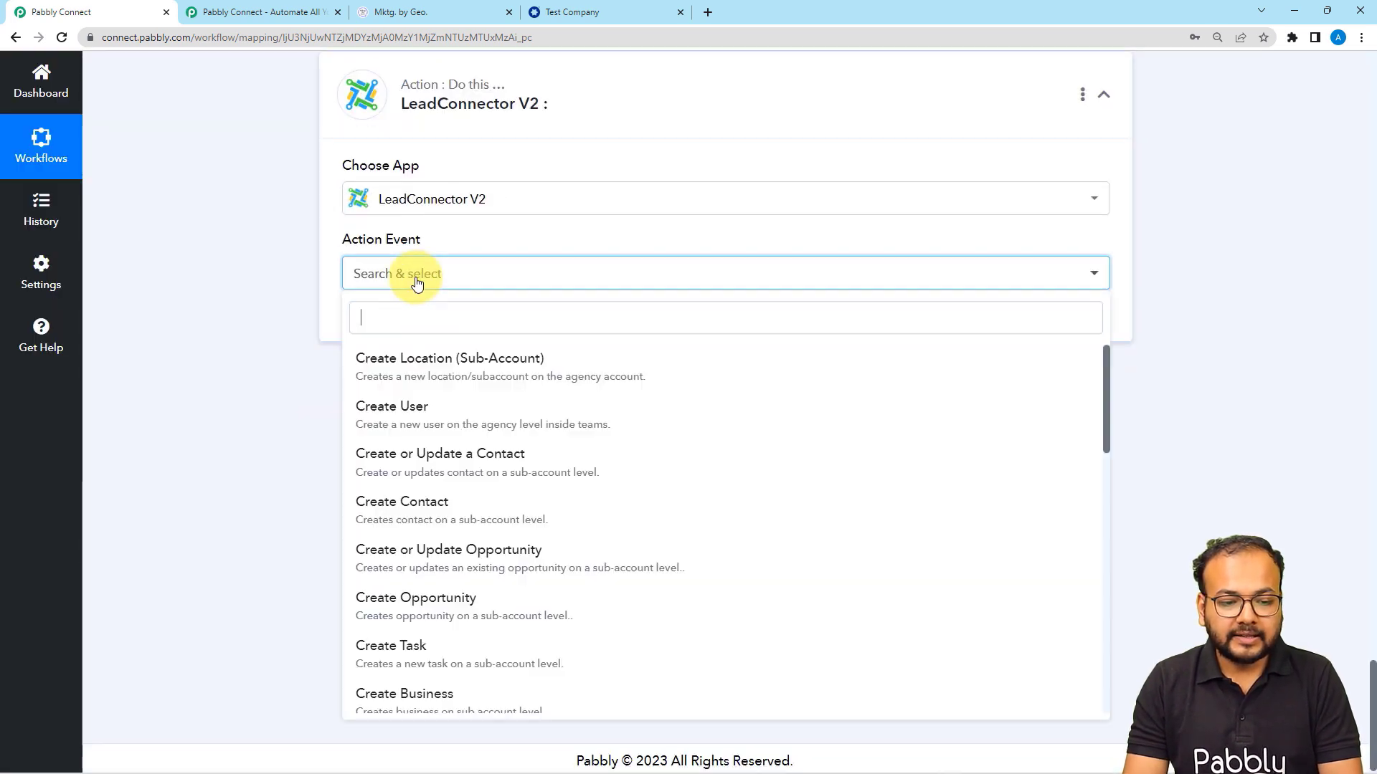
{"action": "left_click", "coordinate": [377, 500]}
Connect LeadConnector V2 through a new connection authorized for the BioCrystal Bedding sub-account.
{"action": "left_click", "coordinate": [390, 326]}
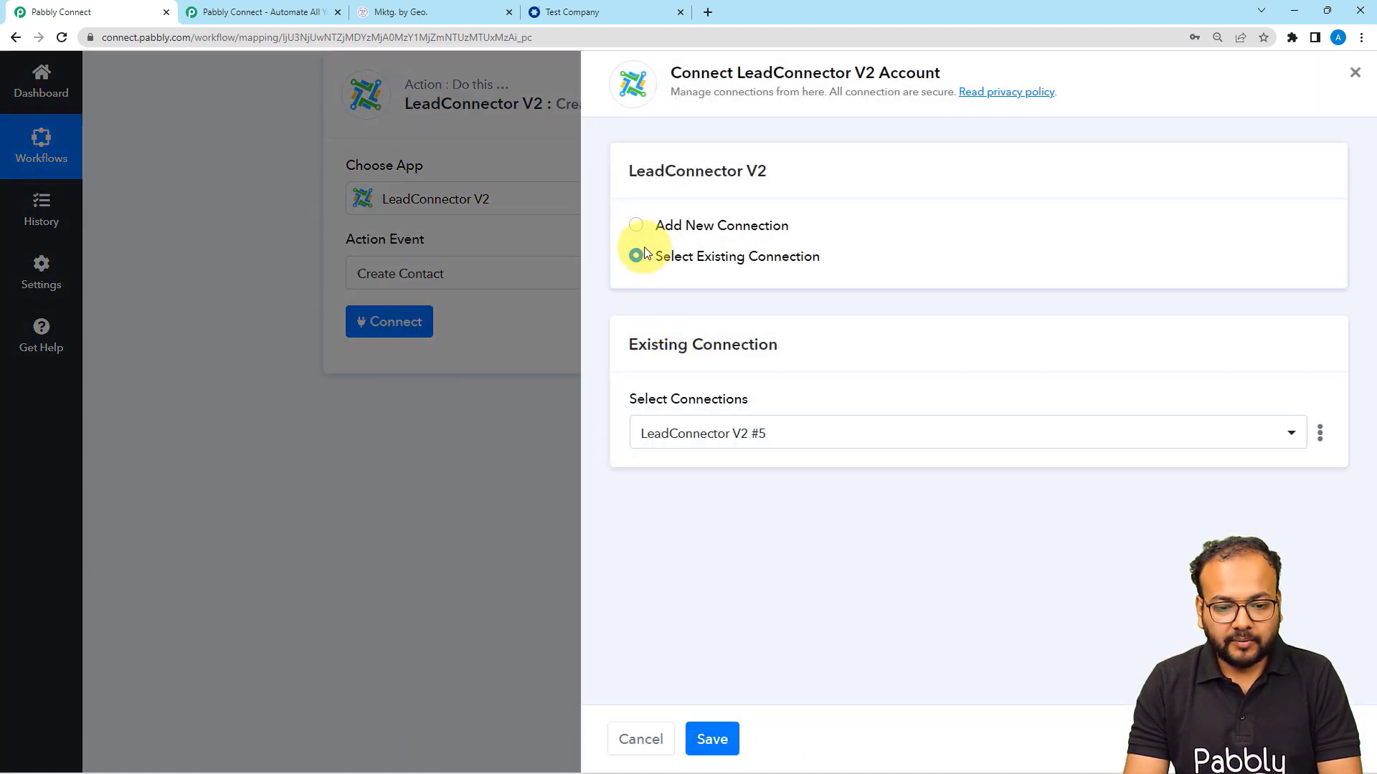
{"action": "left_click", "coordinate": [638, 226]}
{"action": "left_click", "coordinate": [694, 407]}
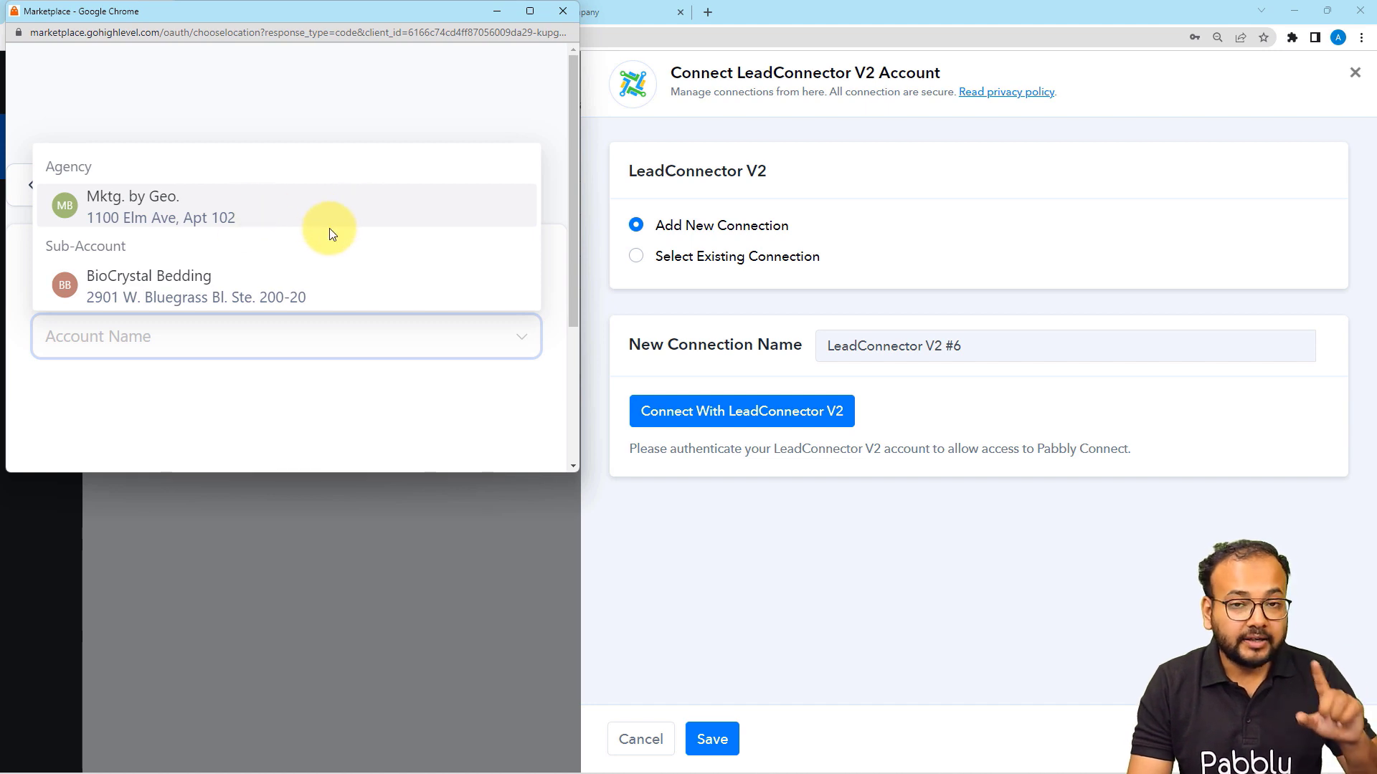
{"action": "left_click", "coordinate": [136, 291]}
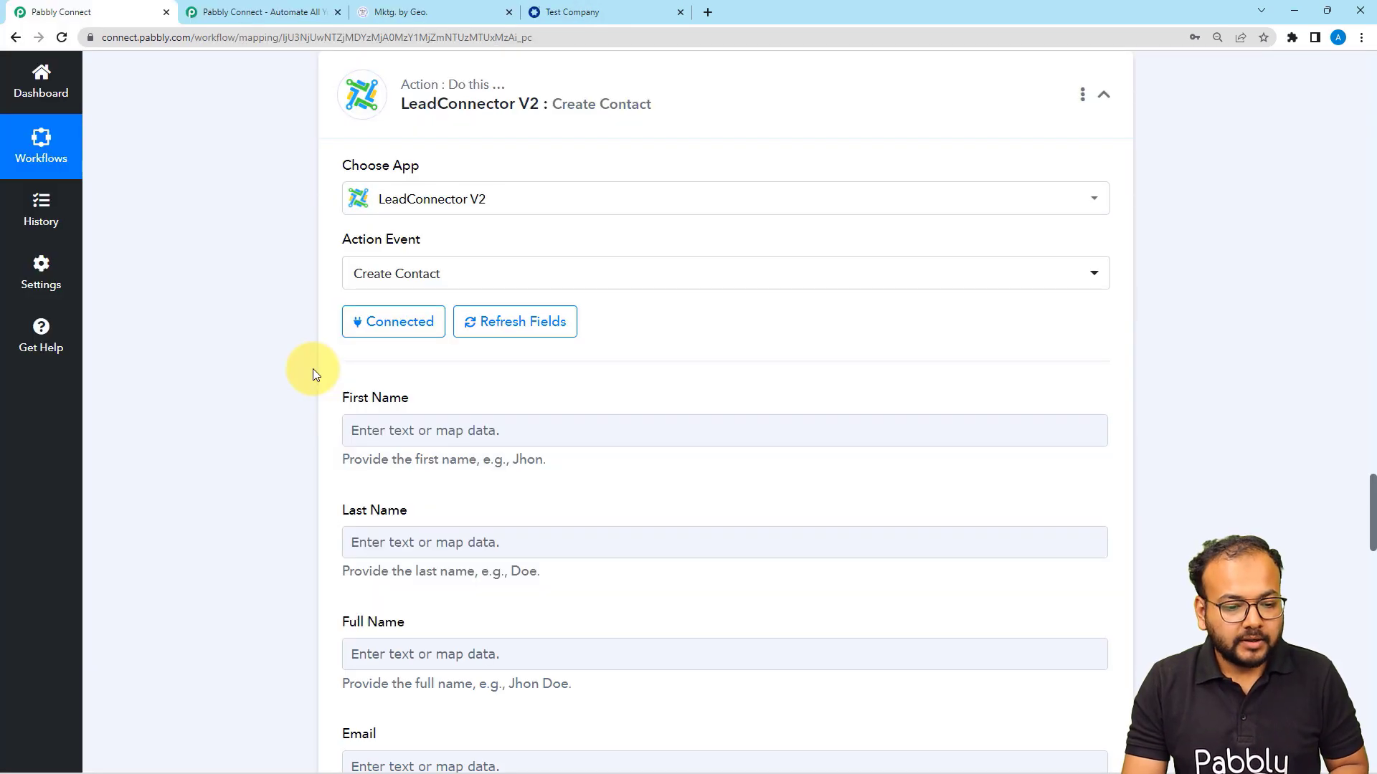
Review the Create Contact fields alongside LeadConnector's contact list, the saved Simpro job page and the Find Contact by ID response.
{"action": "scroll", "coordinate": [313, 368], "scroll_direction": "down", "scroll_amount": 2}
{"action": "scroll", "coordinate": [313, 368], "scroll_direction": "down", "scroll_amount": 1}
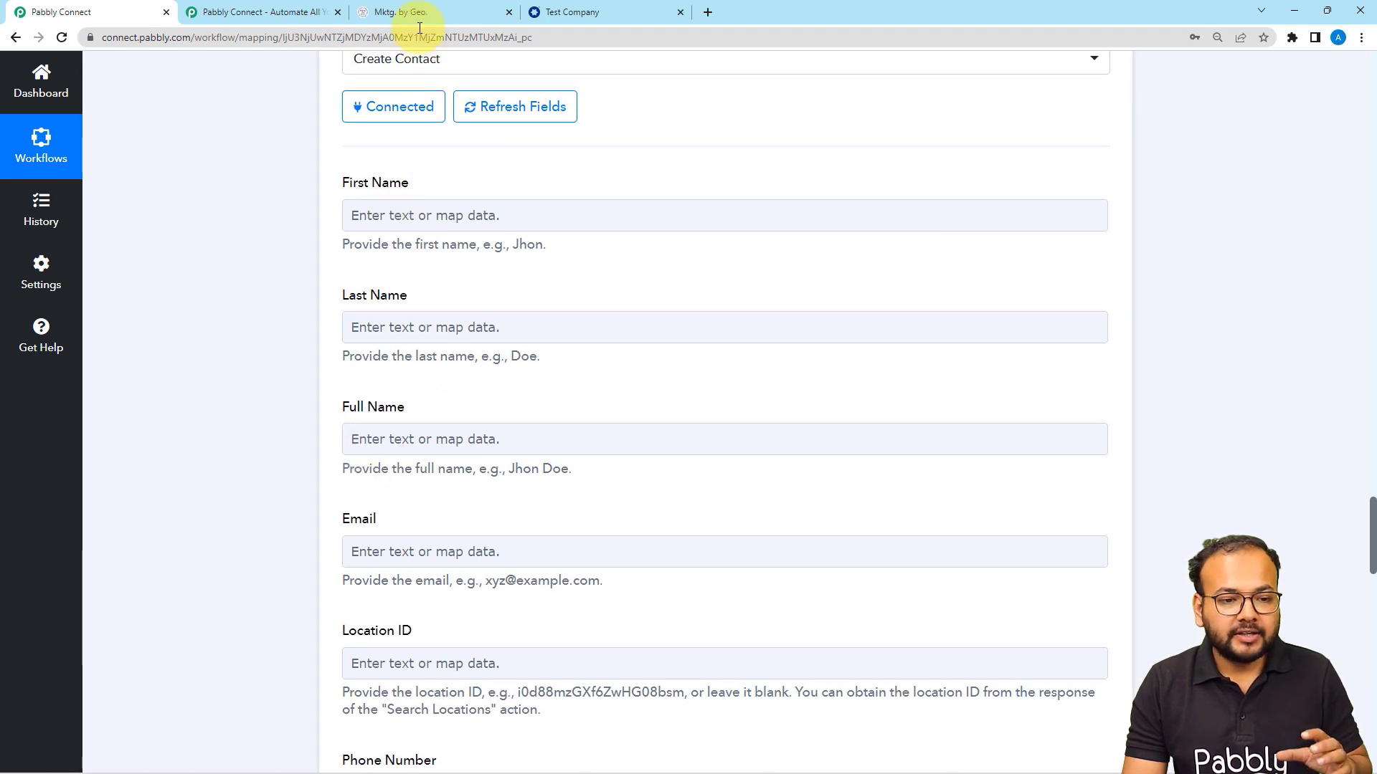
{"action": "left_click", "coordinate": [399, 12]}
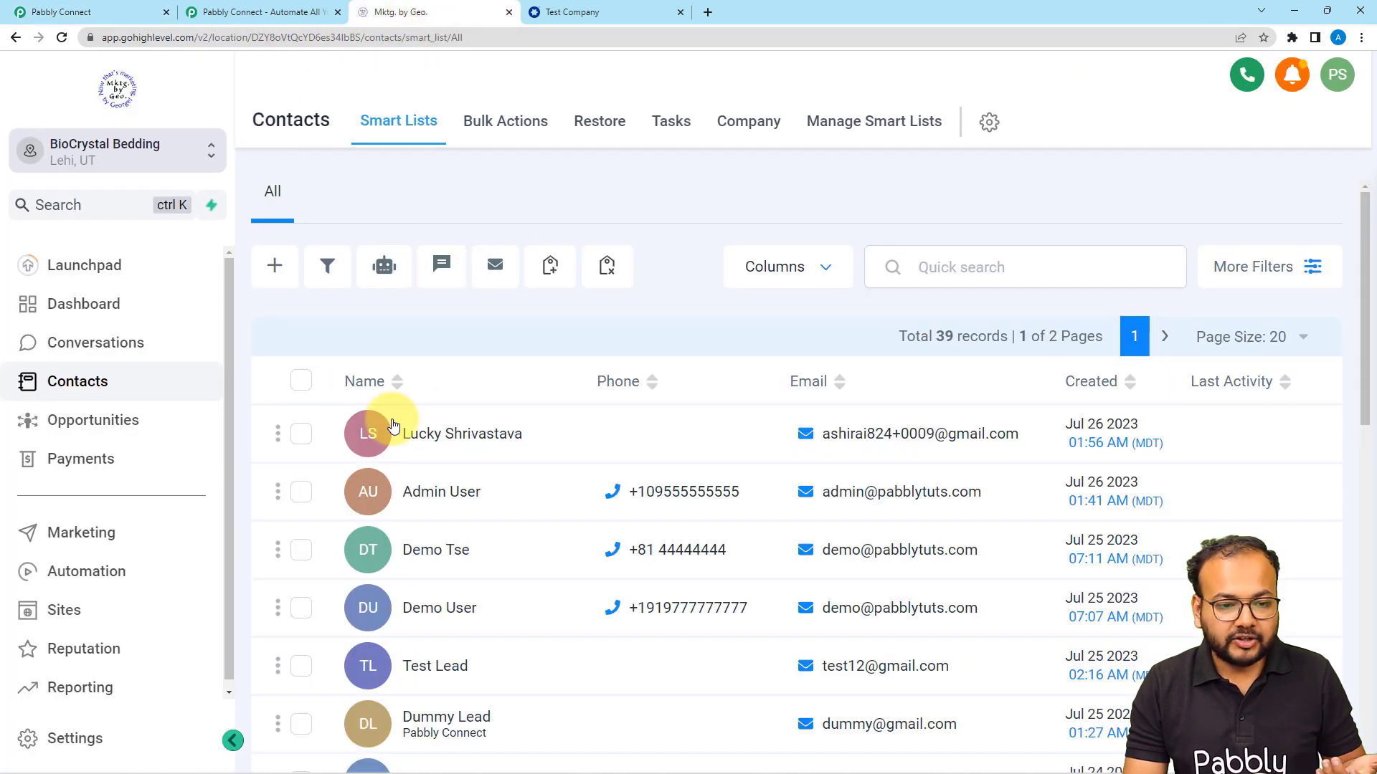
{"action": "left_click", "coordinate": [557, 19]}
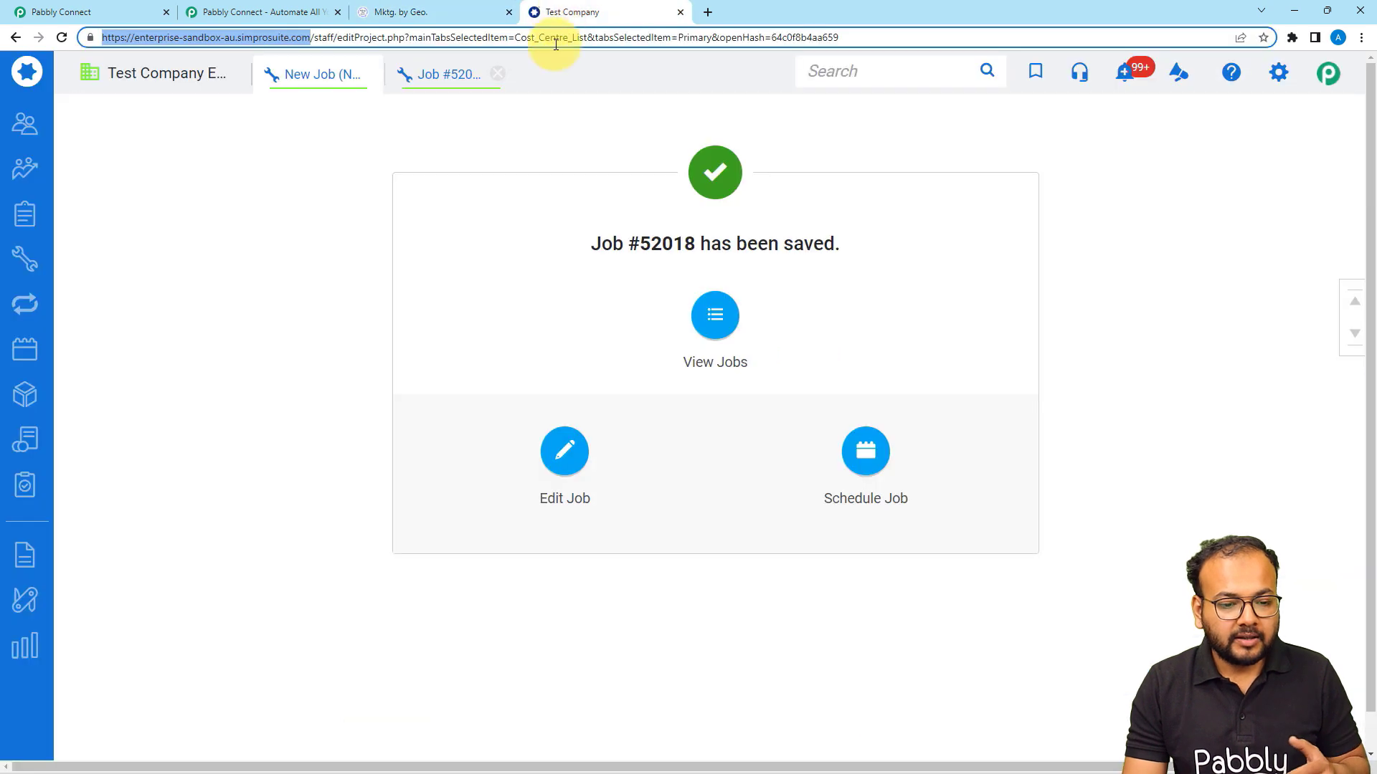
{"action": "left_click", "coordinate": [100, 13]}
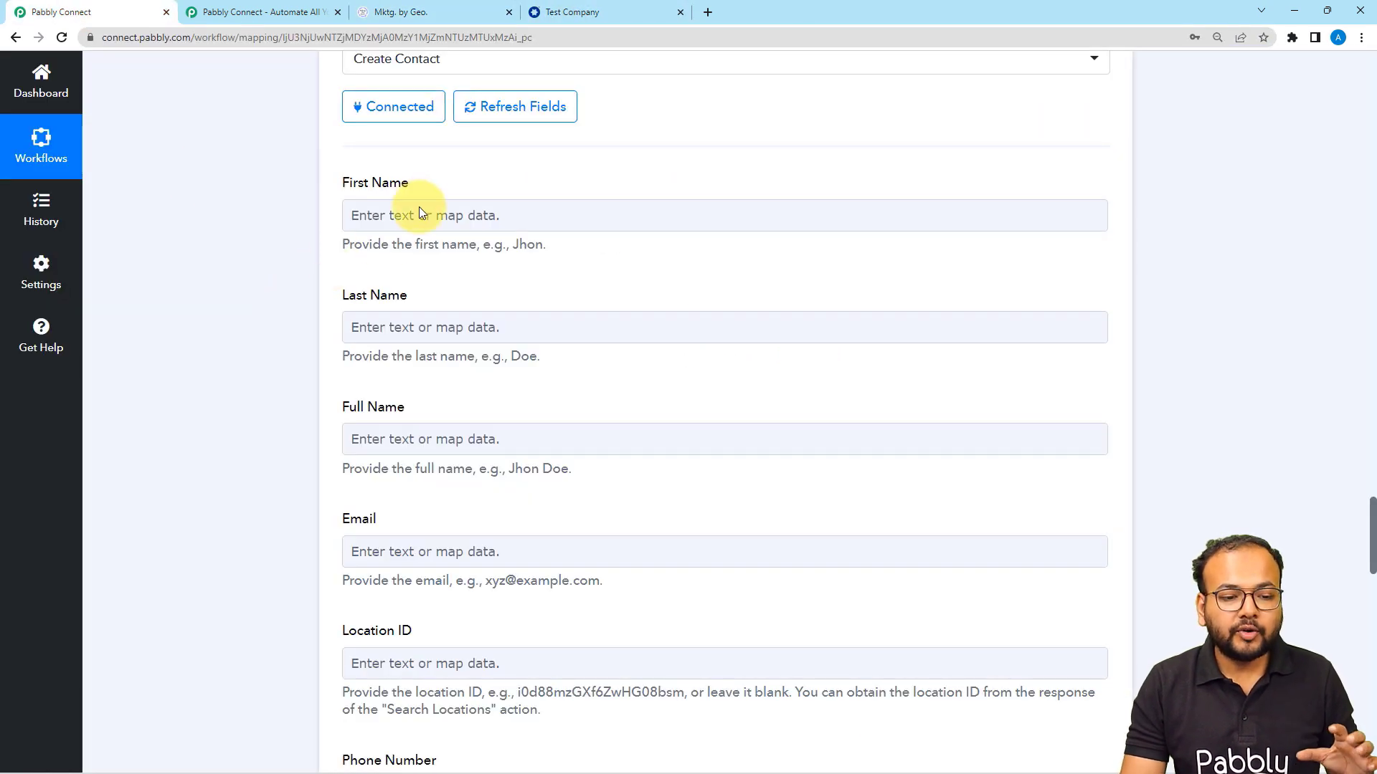
{"action": "scroll", "coordinate": [275, 438], "scroll_direction": "up", "scroll_amount": 9}
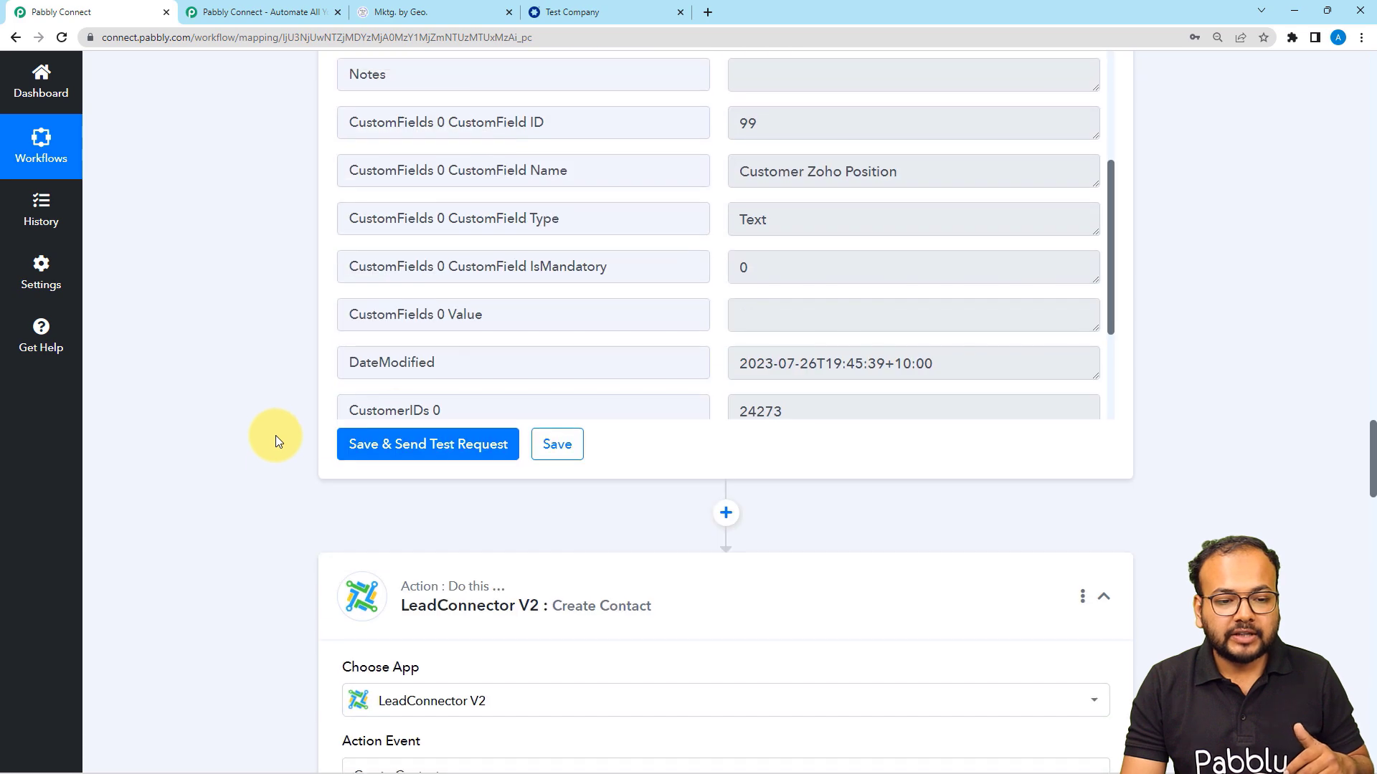
{"action": "scroll", "coordinate": [578, 329], "scroll_direction": "up", "scroll_amount": 3}
Map the Create Contact First Name field to GivenName from the Find Contact by ID response.
{"action": "scroll", "coordinate": [227, 278], "scroll_direction": "down", "scroll_amount": 10}
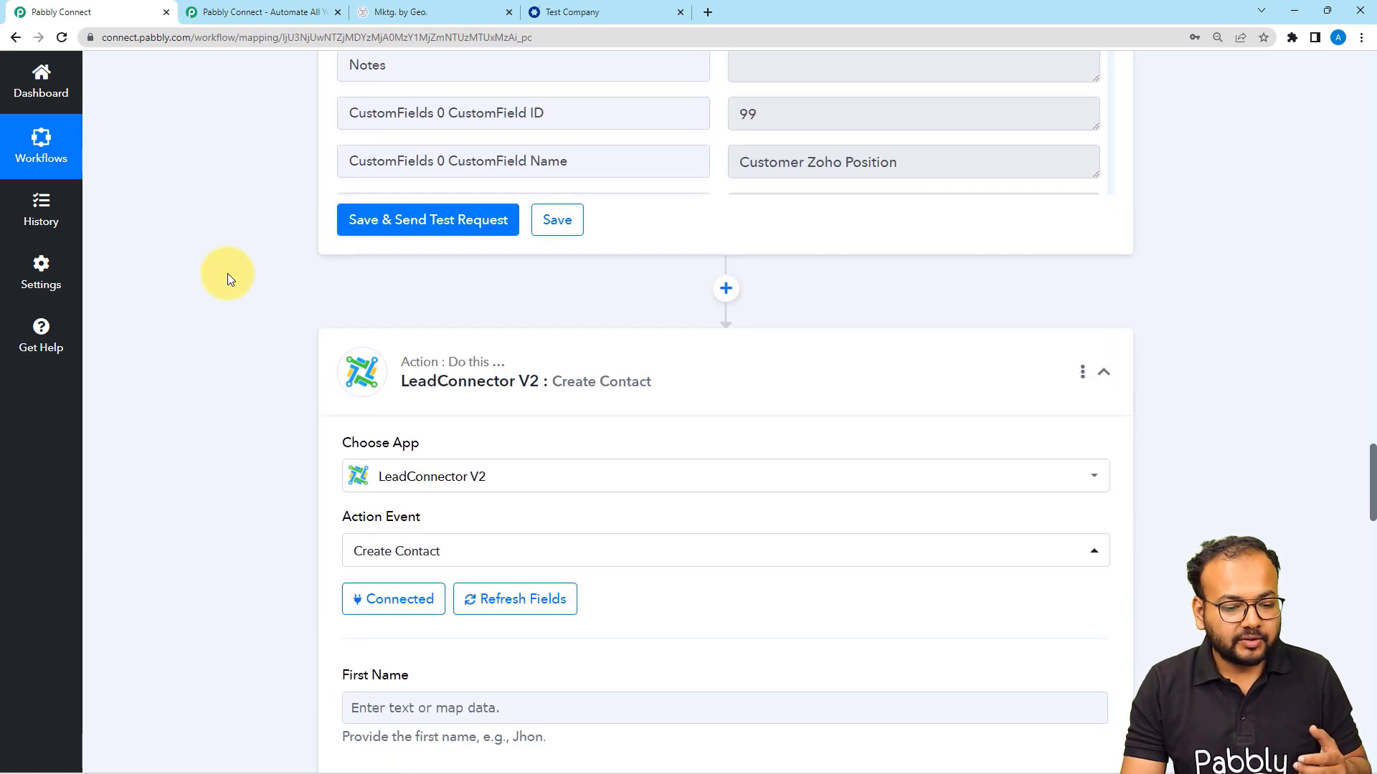
{"action": "scroll", "coordinate": [355, 316], "scroll_direction": "down", "scroll_amount": 1}
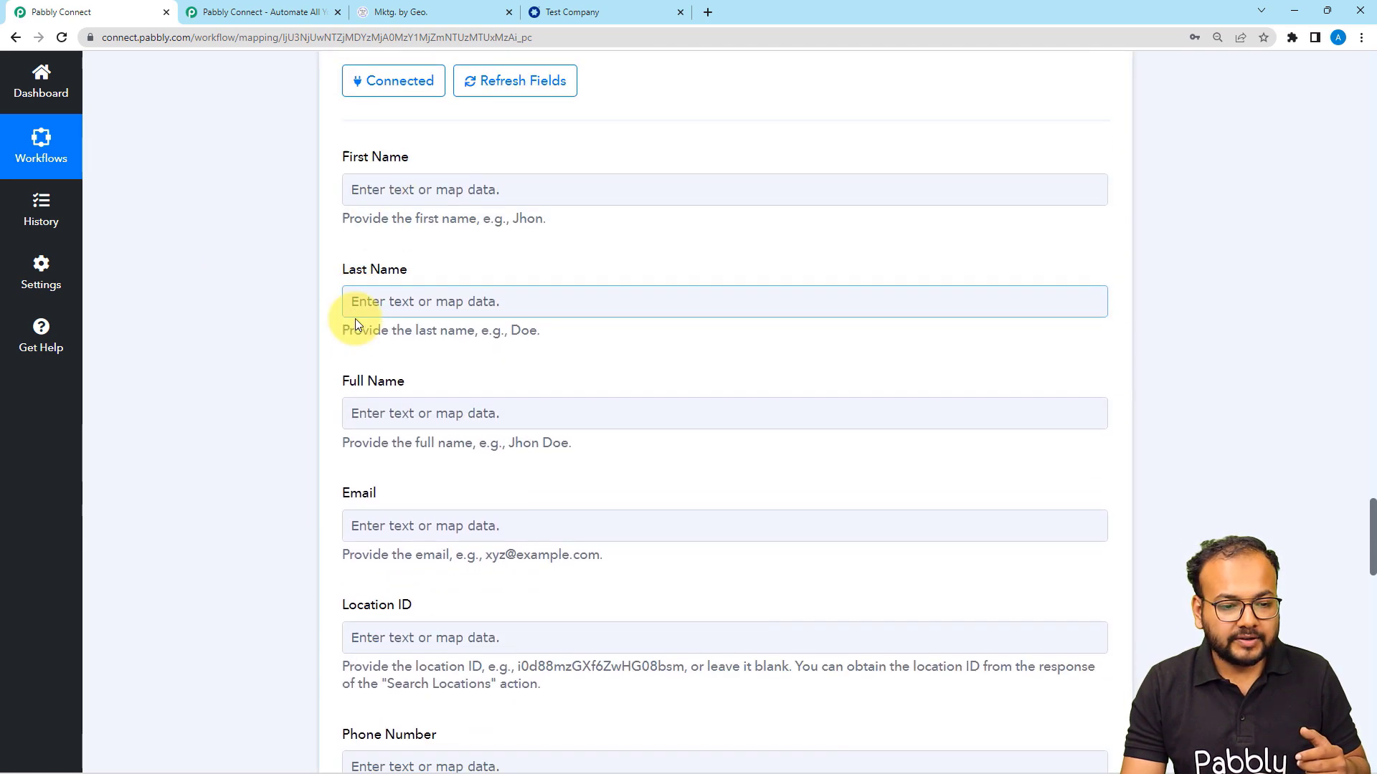
{"action": "left_click", "coordinate": [395, 141]}
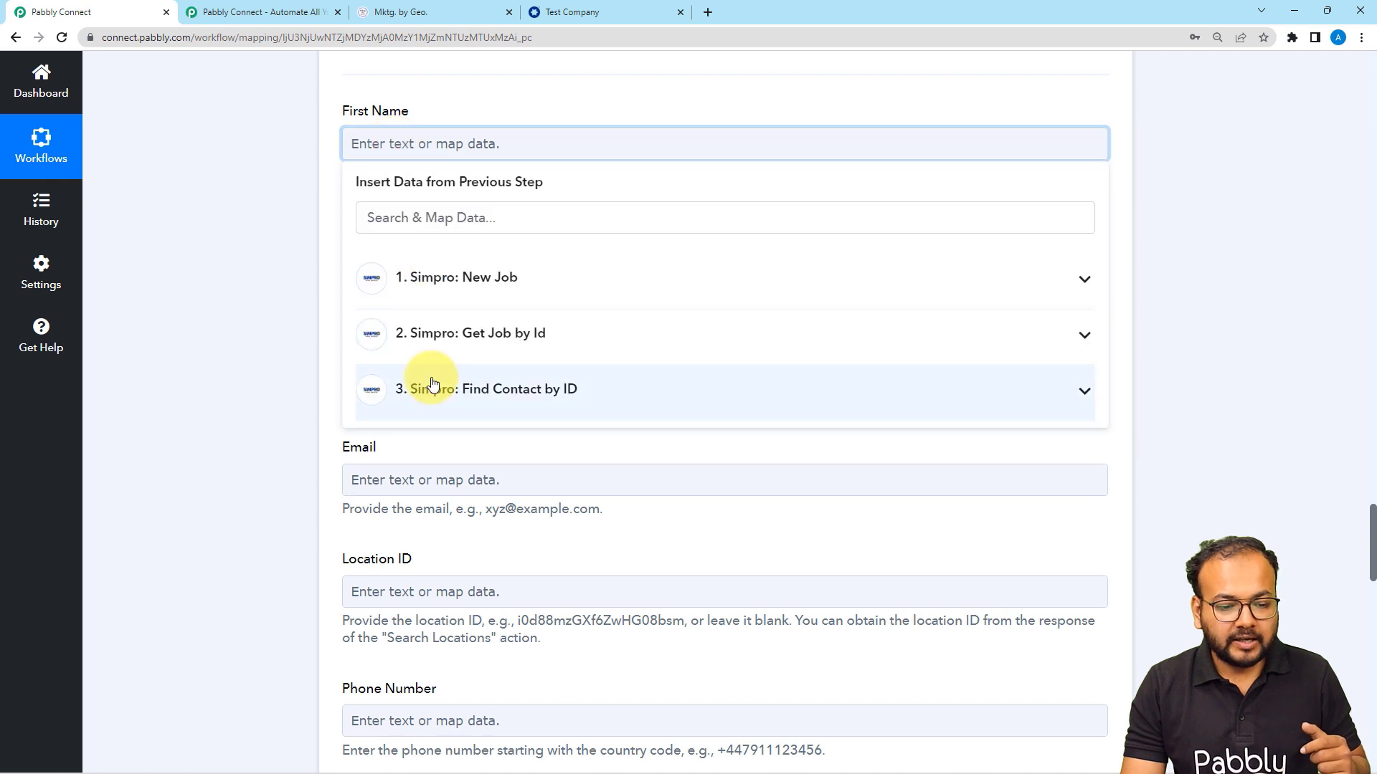
{"action": "left_click", "coordinate": [434, 401]}
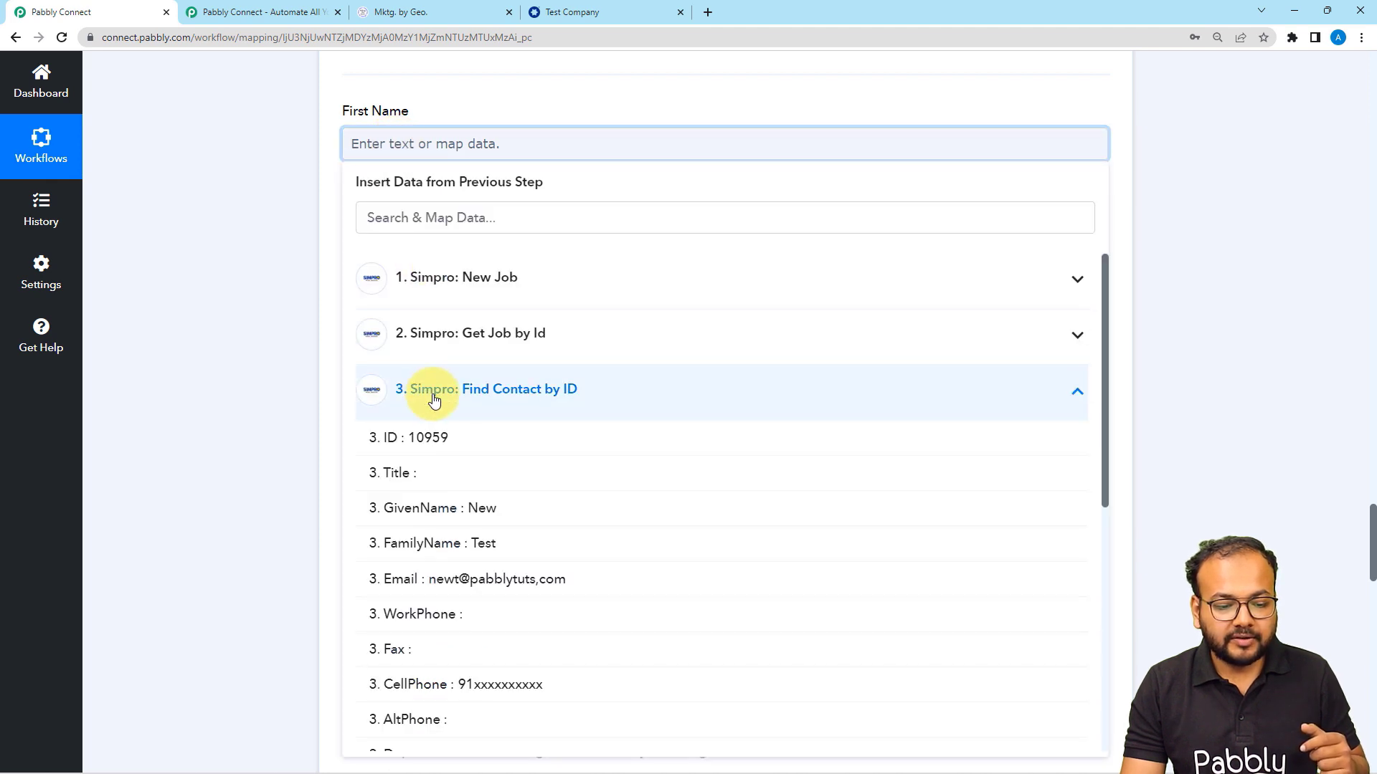
{"action": "left_click", "coordinate": [462, 523]}
Map the Last Name field to FamilyName from the Find Contact by ID response.
{"action": "left_click", "coordinate": [400, 276]}
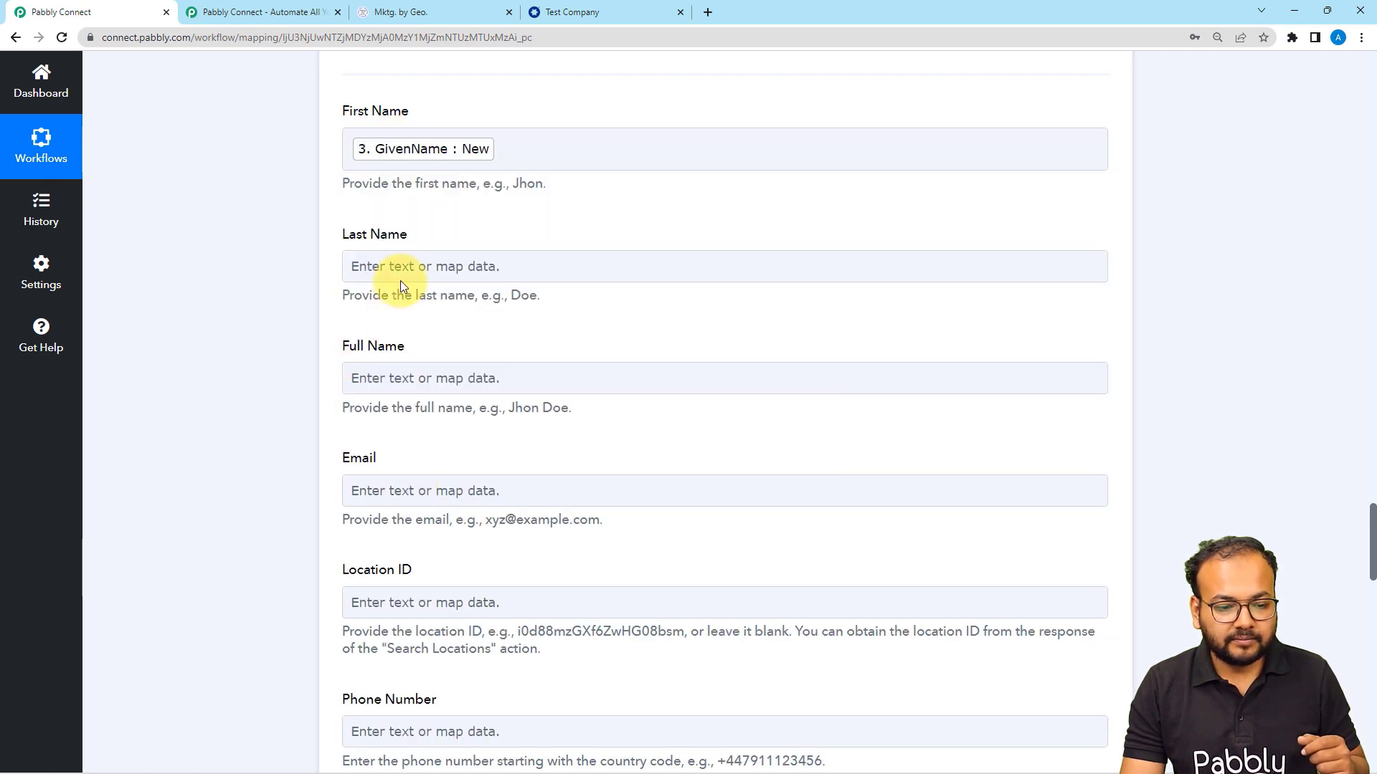
{"action": "left_click", "coordinate": [410, 507]}
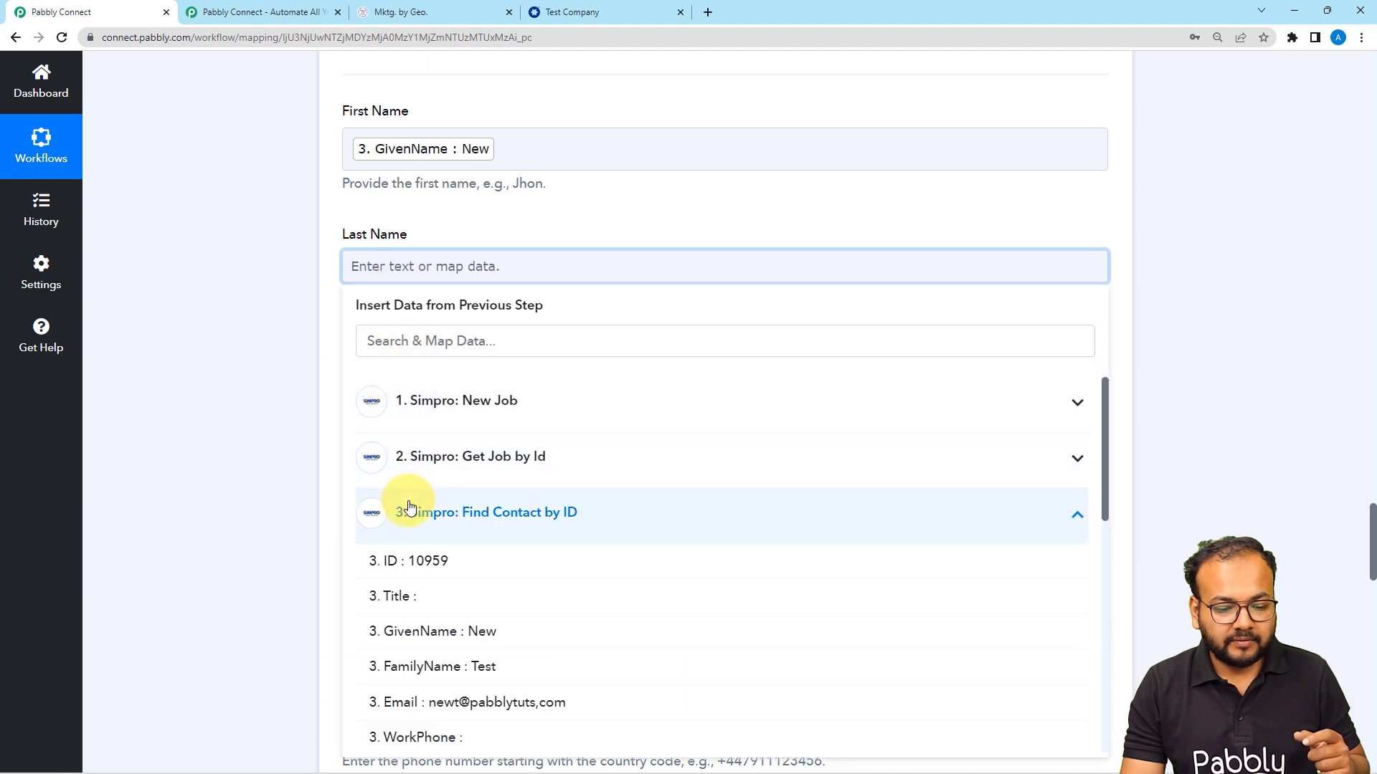
{"action": "left_click", "coordinate": [446, 662]}
{"action": "left_click", "coordinate": [315, 429]}
Map the Full Name field to GivenName followed by FamilyName from the Find Contact by ID response.
{"action": "scroll", "coordinate": [316, 429], "scroll_direction": "down", "scroll_amount": 2}
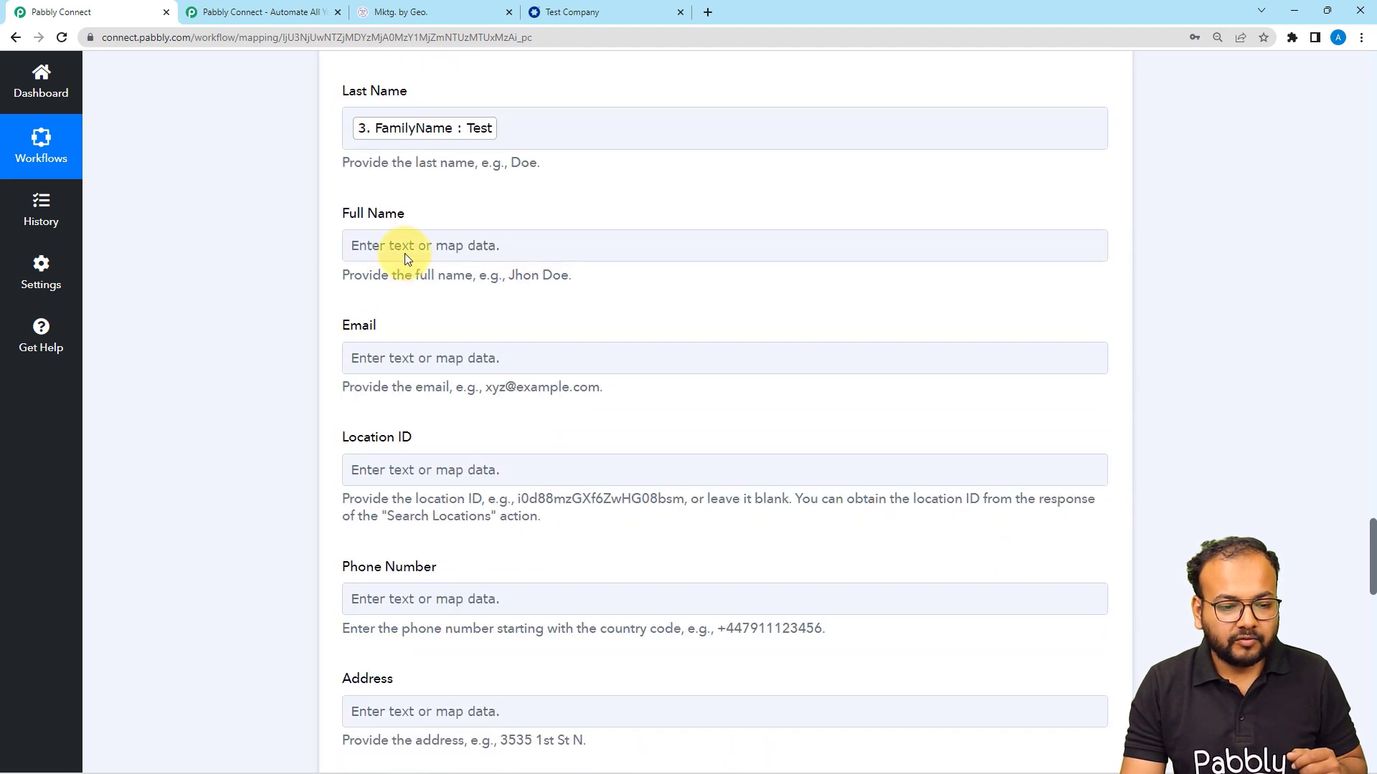
{"action": "left_click", "coordinate": [404, 248]}
{"action": "left_click", "coordinate": [416, 492]}
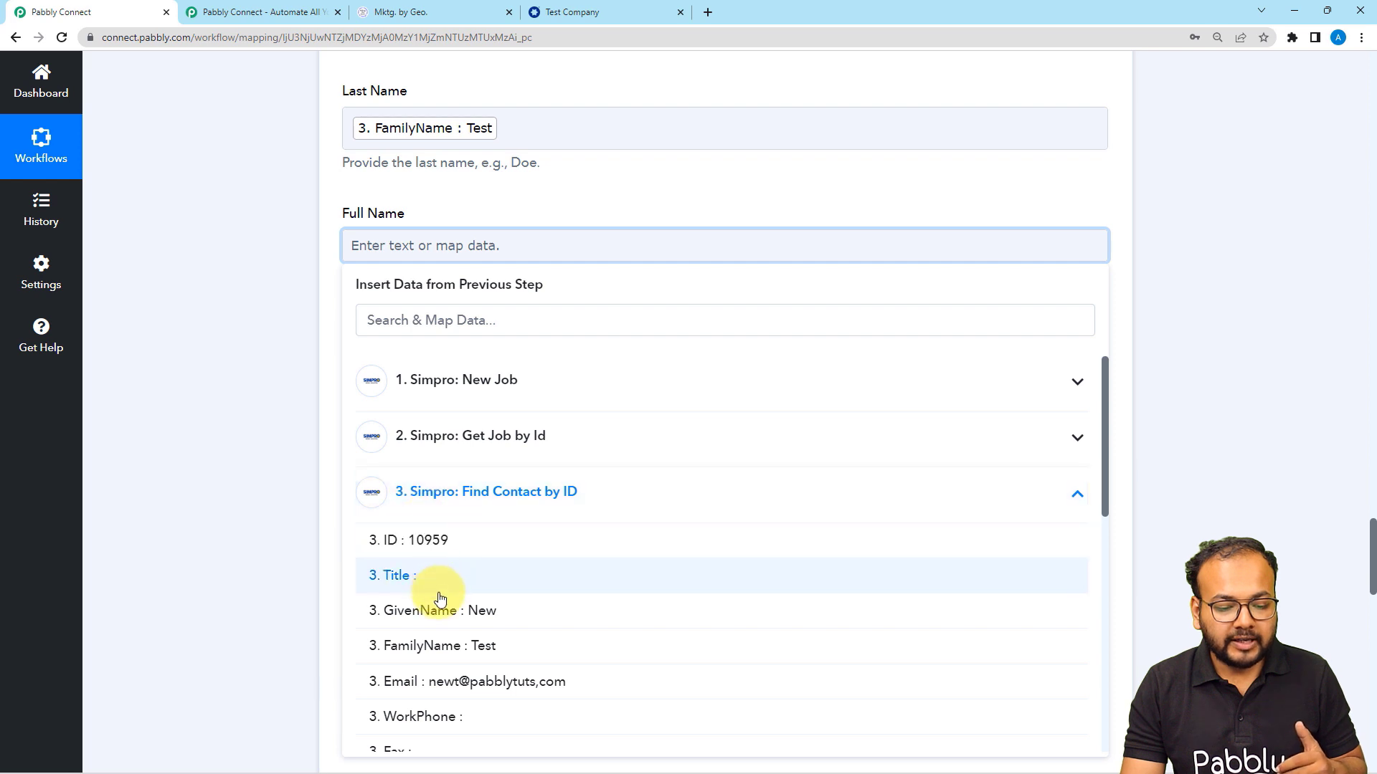
{"action": "left_click", "coordinate": [434, 521]}
{"action": "left_click", "coordinate": [415, 508]}
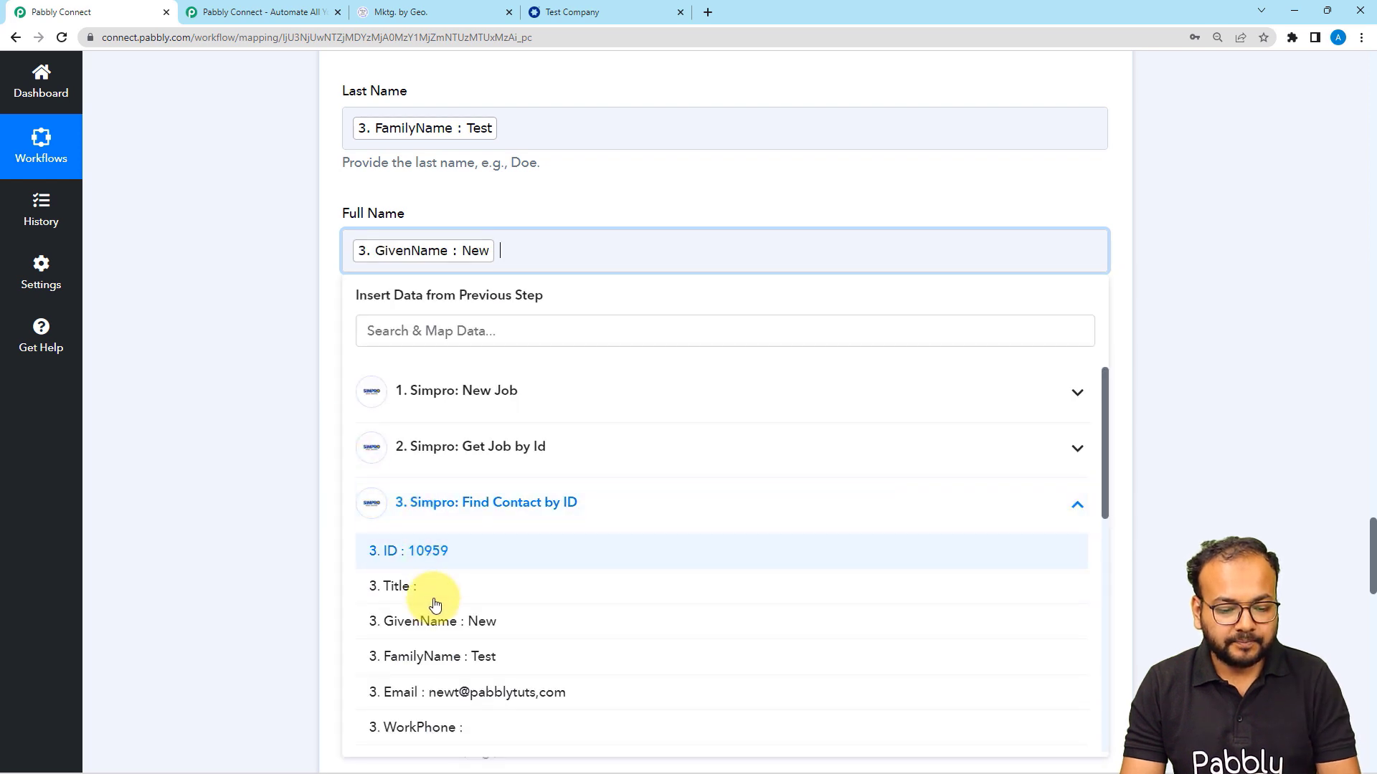
{"action": "left_click", "coordinate": [446, 656]}
{"action": "left_click", "coordinate": [300, 462]}
Map the Email field to the Email value from the Find Contact by ID response.
{"action": "scroll", "coordinate": [406, 162], "scroll_direction": "down", "scroll_amount": 3}
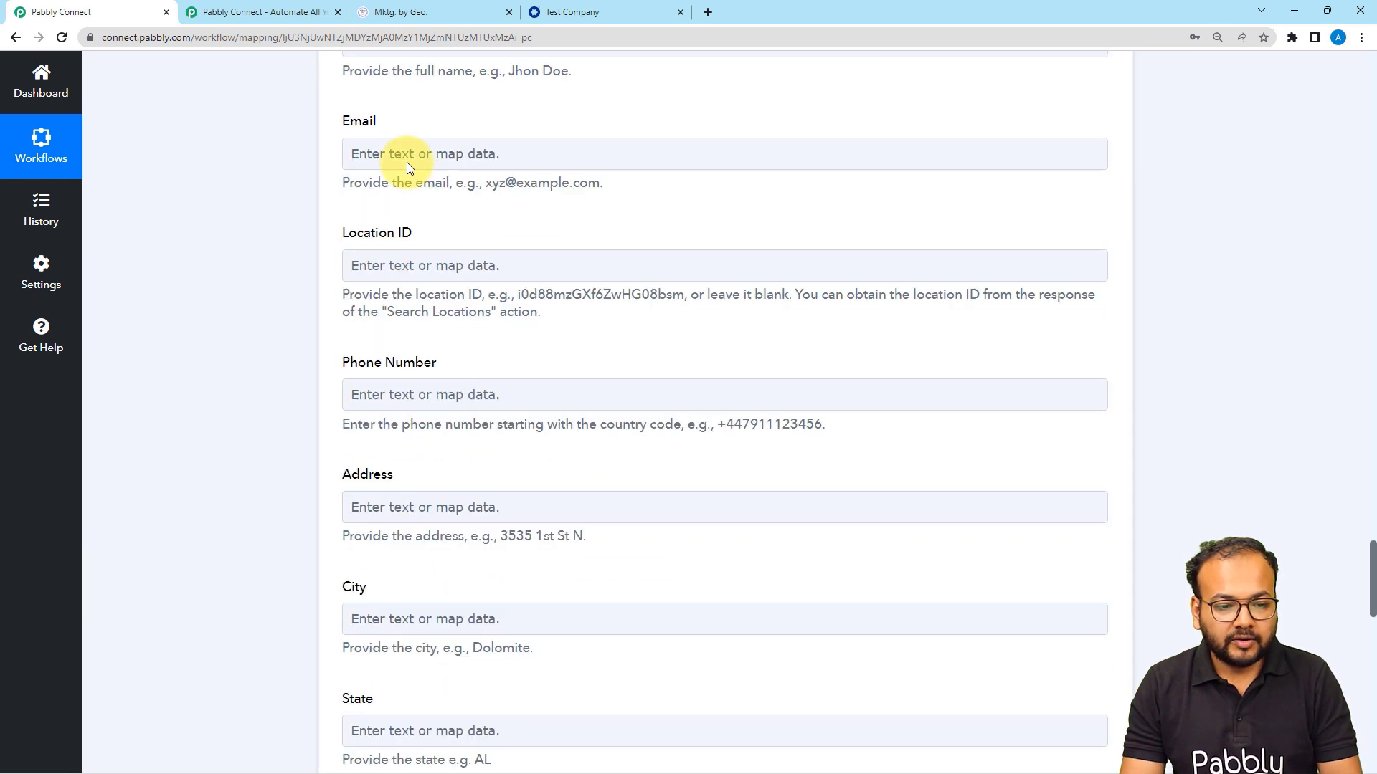
{"action": "left_click", "coordinate": [407, 159]}
{"action": "left_click", "coordinate": [426, 388]}
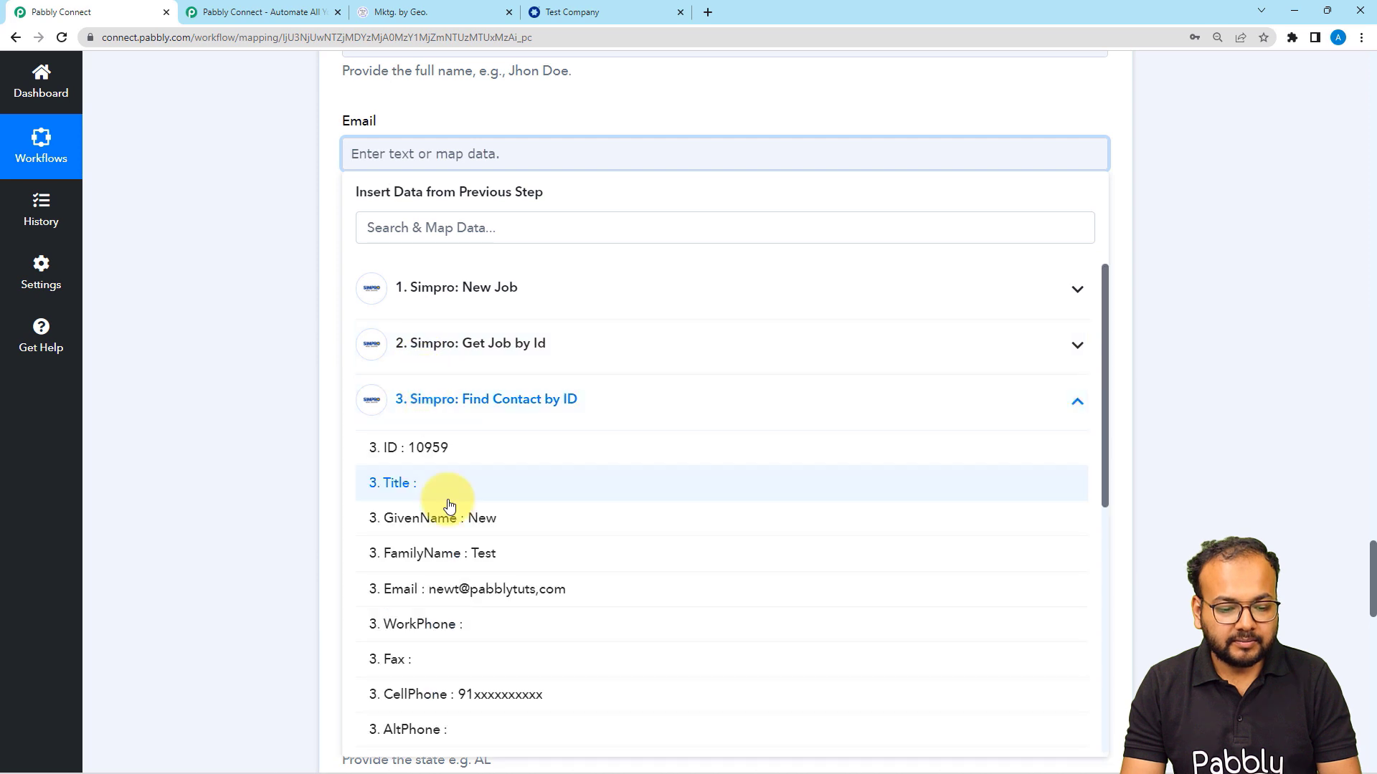
{"action": "left_click", "coordinate": [454, 589]}
{"action": "left_click", "coordinate": [296, 349]}
Map the Phone Number field to CellPhone from the Find Contact by ID response.
{"action": "scroll", "coordinate": [294, 349], "scroll_direction": "down", "scroll_amount": 2}
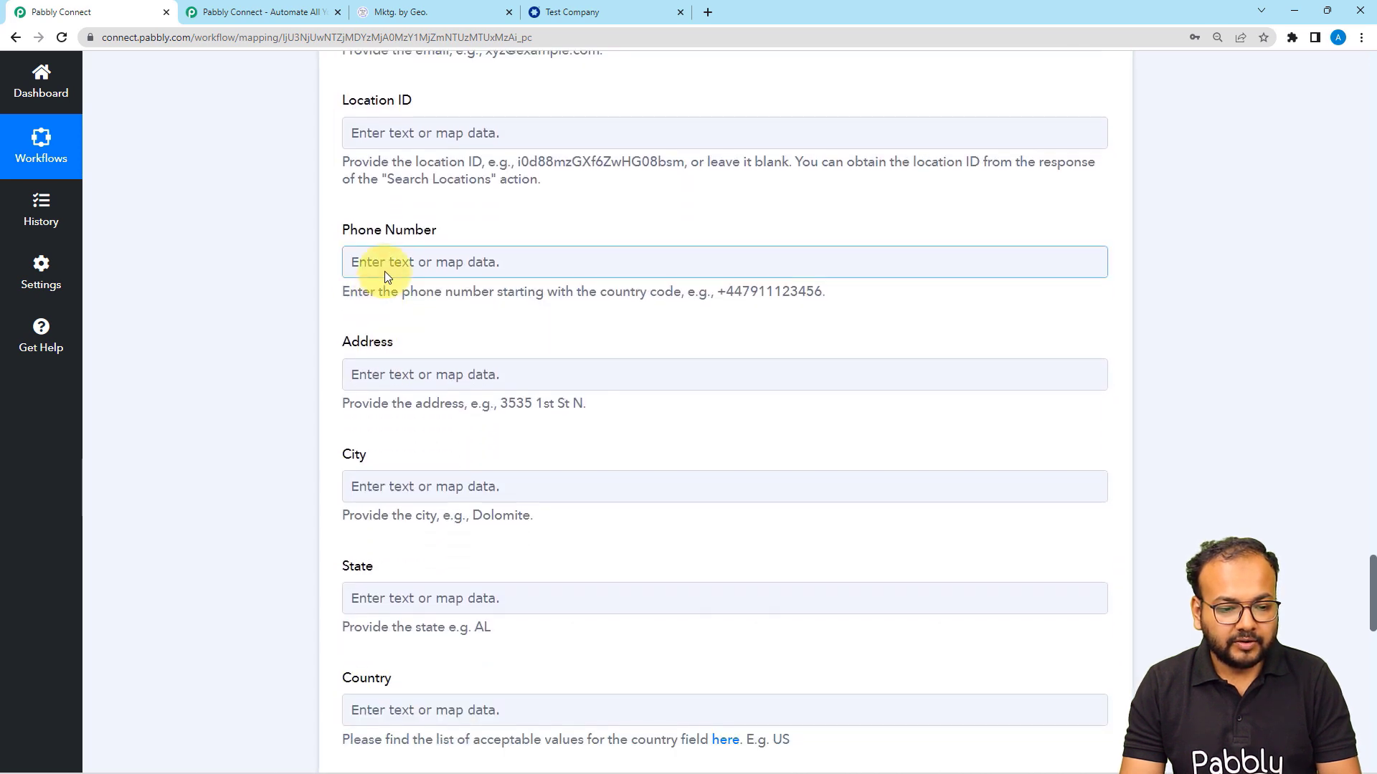
{"action": "left_click", "coordinate": [351, 264]}
{"action": "left_click", "coordinate": [383, 507]}
{"action": "scroll", "coordinate": [437, 599], "scroll_direction": "down", "scroll_amount": 3}
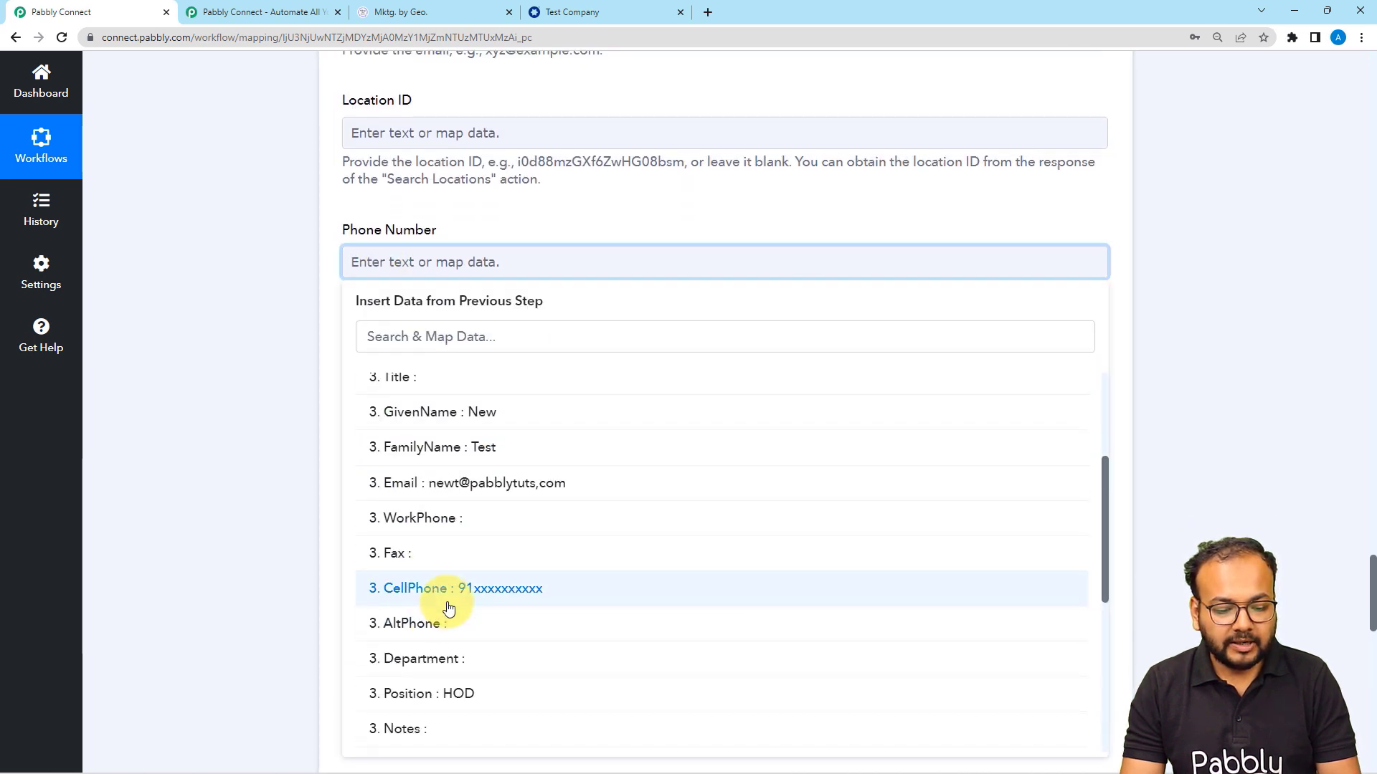
{"action": "left_click", "coordinate": [447, 601]}
{"action": "left_click", "coordinate": [311, 475]}
Leave the address, tag, source and website fields empty and set Is DND? to False.
{"action": "scroll", "coordinate": [312, 476], "scroll_direction": "down", "scroll_amount": 2}
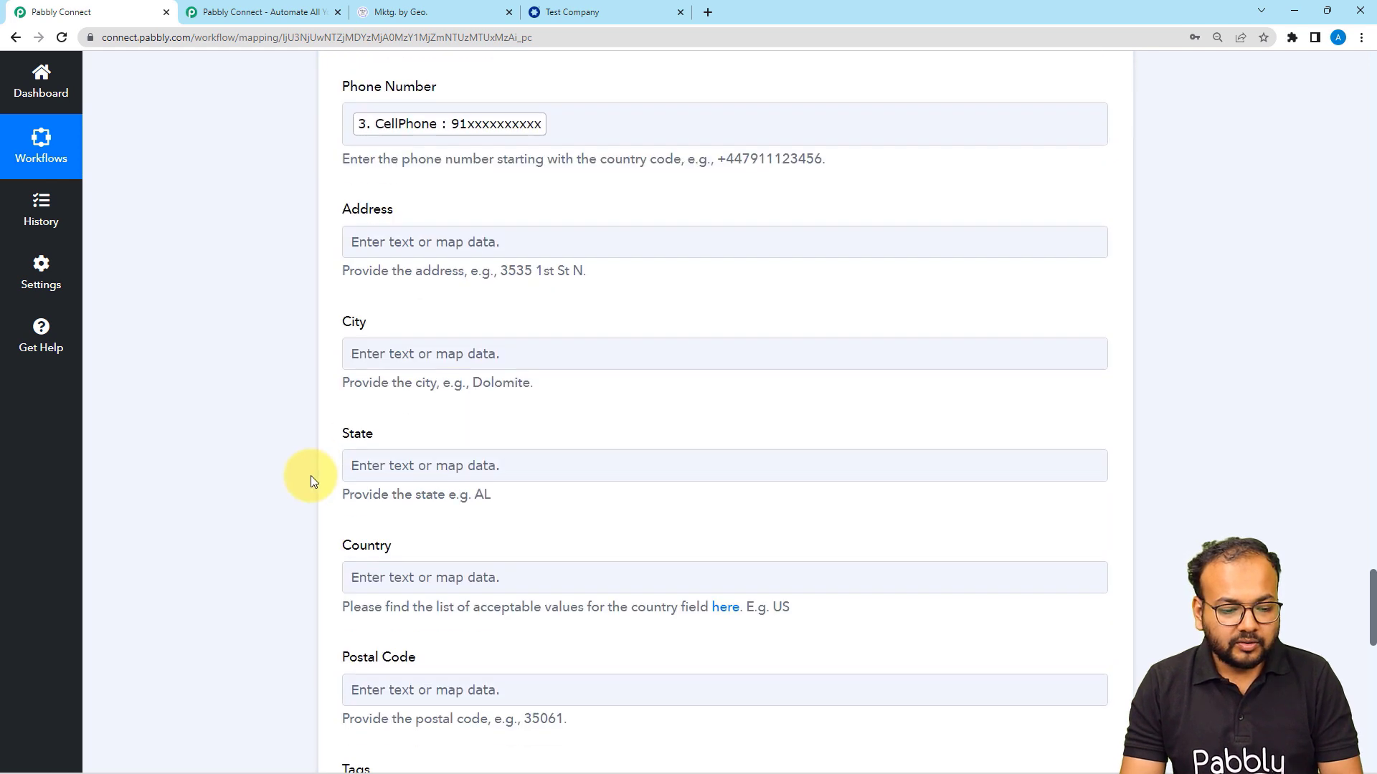
{"action": "scroll", "coordinate": [294, 411], "scroll_direction": "down", "scroll_amount": 5}
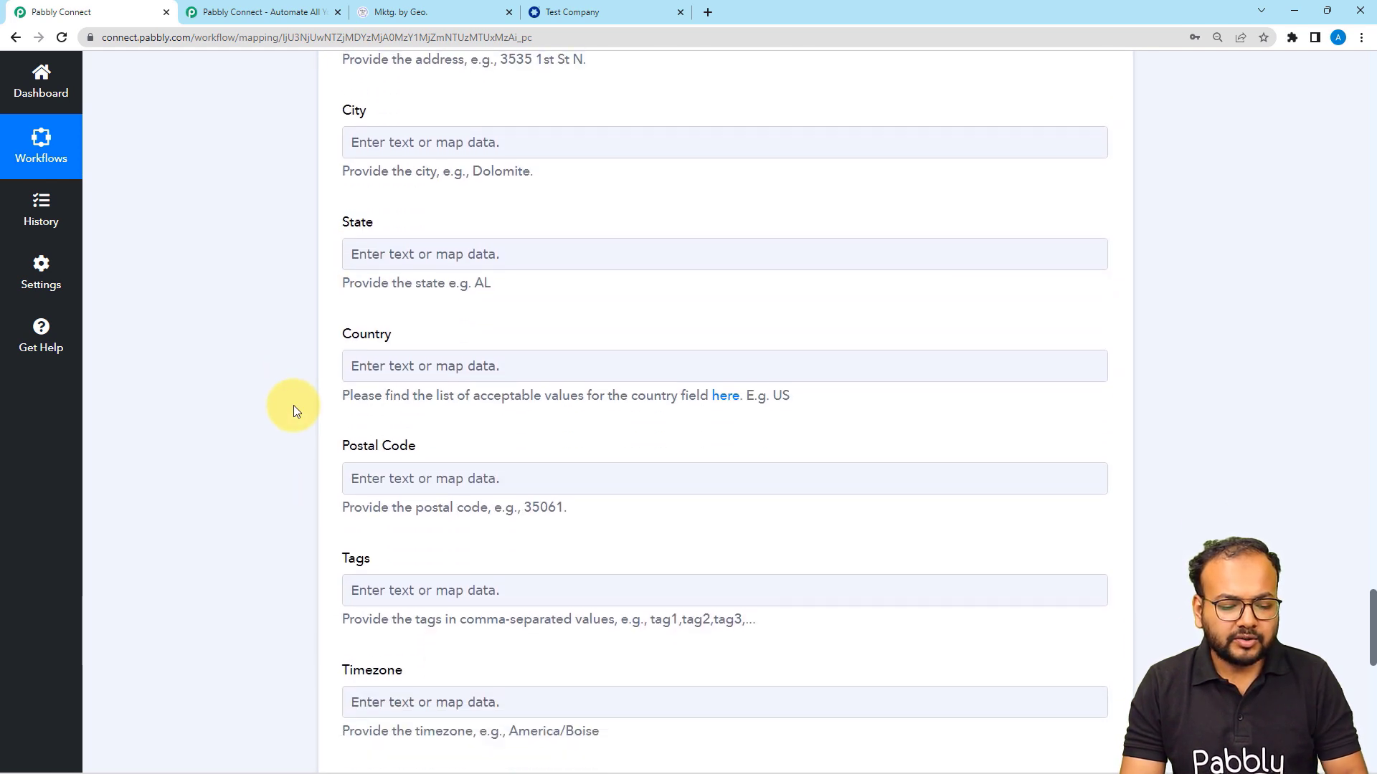
{"action": "scroll", "coordinate": [294, 411], "scroll_direction": "down", "scroll_amount": 7}
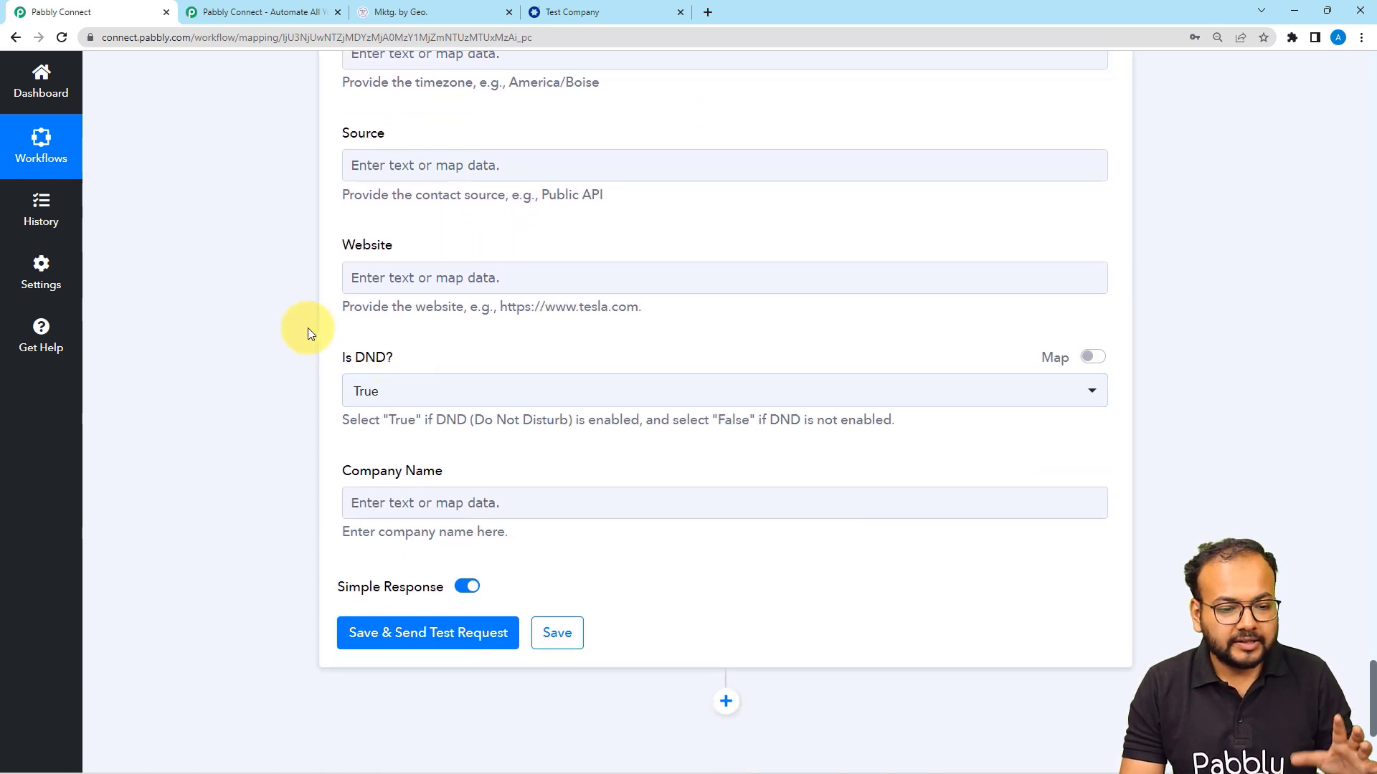
{"action": "left_click", "coordinate": [427, 406]}
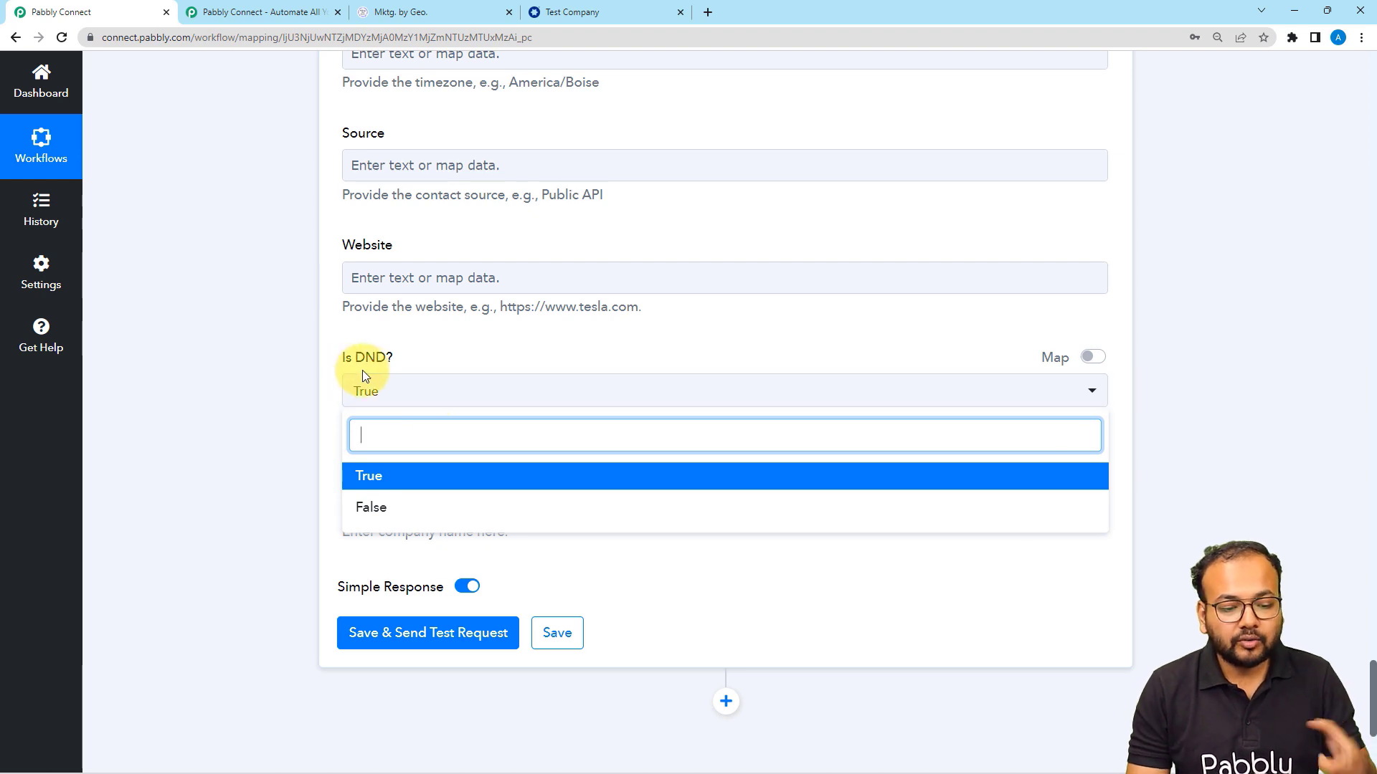
{"action": "left_click", "coordinate": [378, 510]}
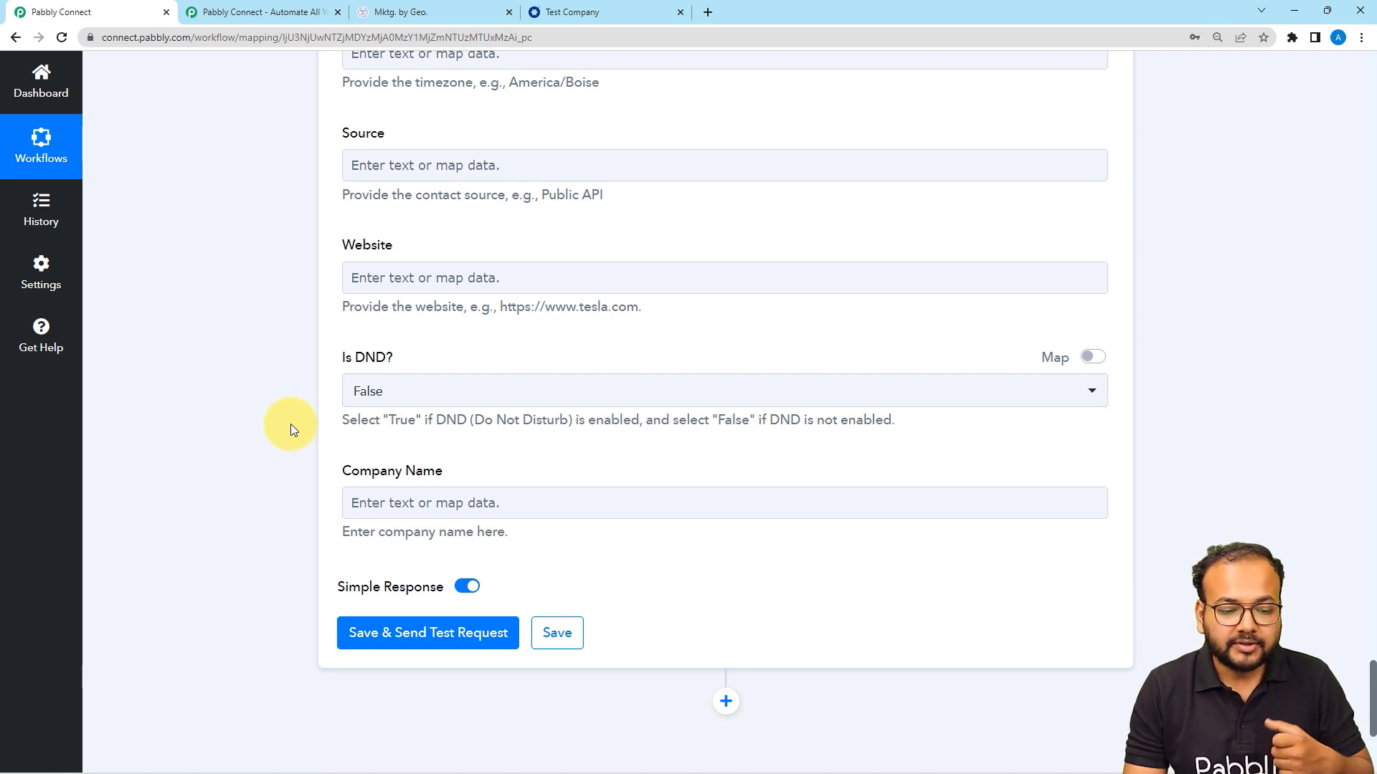
{"action": "scroll", "coordinate": [290, 428], "scroll_direction": "down", "scroll_amount": 1}
{"action": "left_click", "coordinate": [401, 431]}
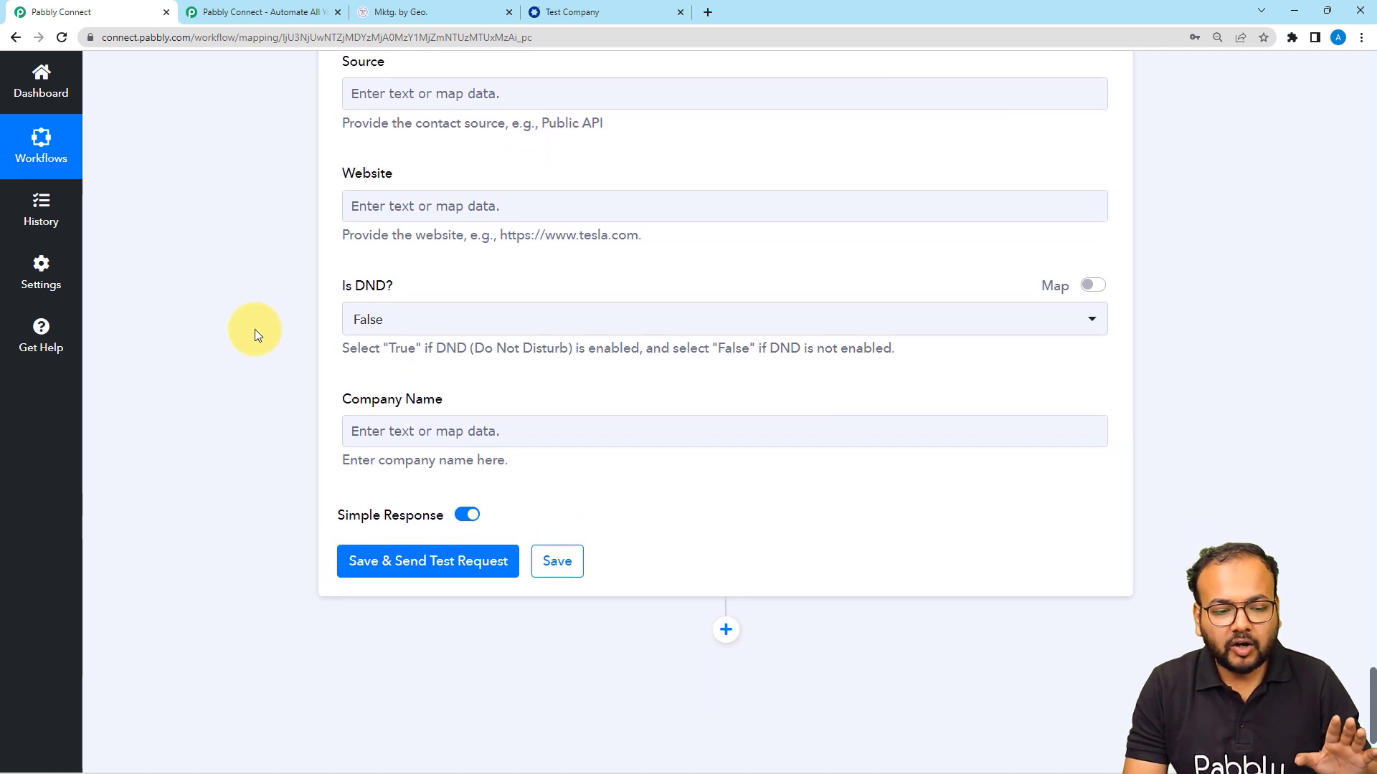
Save the LeadConnector Create Contact action and send its test request.
{"action": "scroll", "coordinate": [255, 329], "scroll_direction": "down", "scroll_amount": 2}
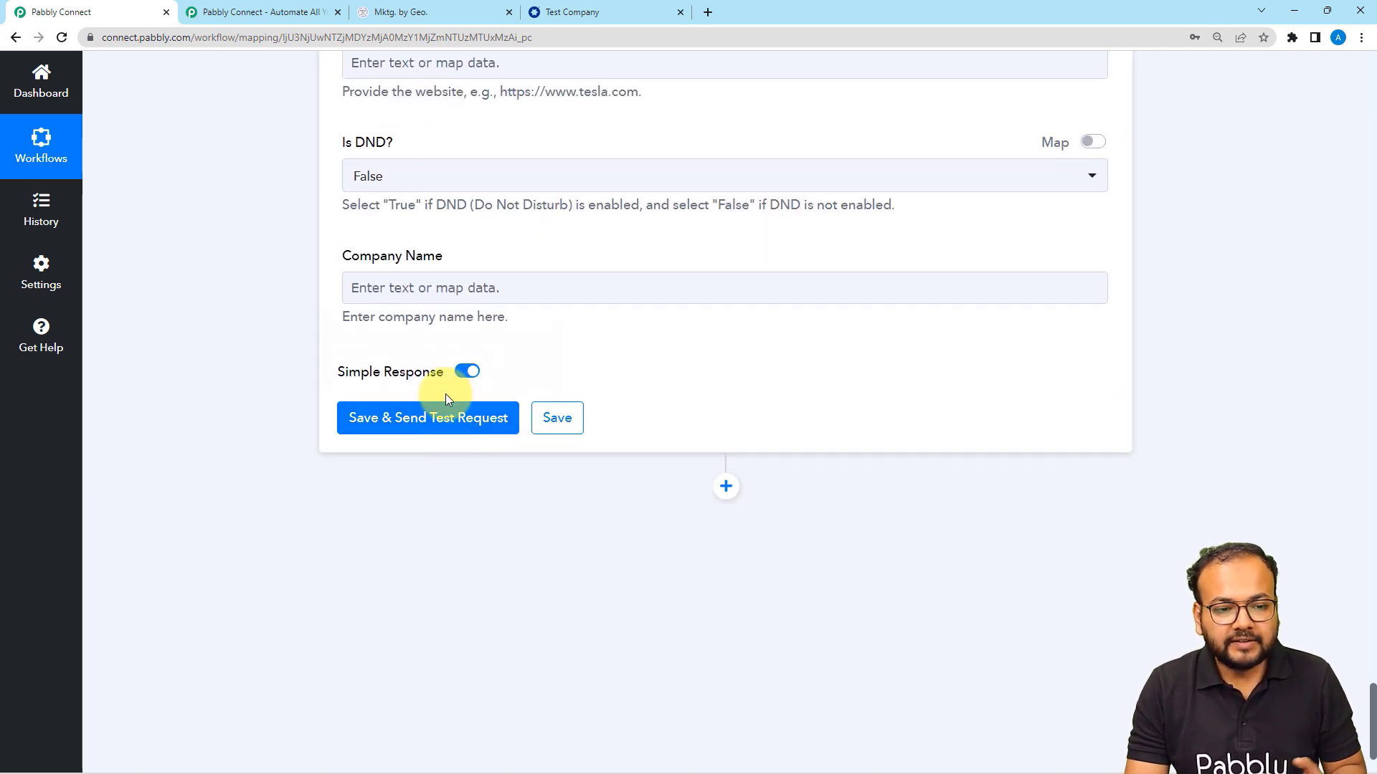
{"action": "left_click", "coordinate": [428, 9]}
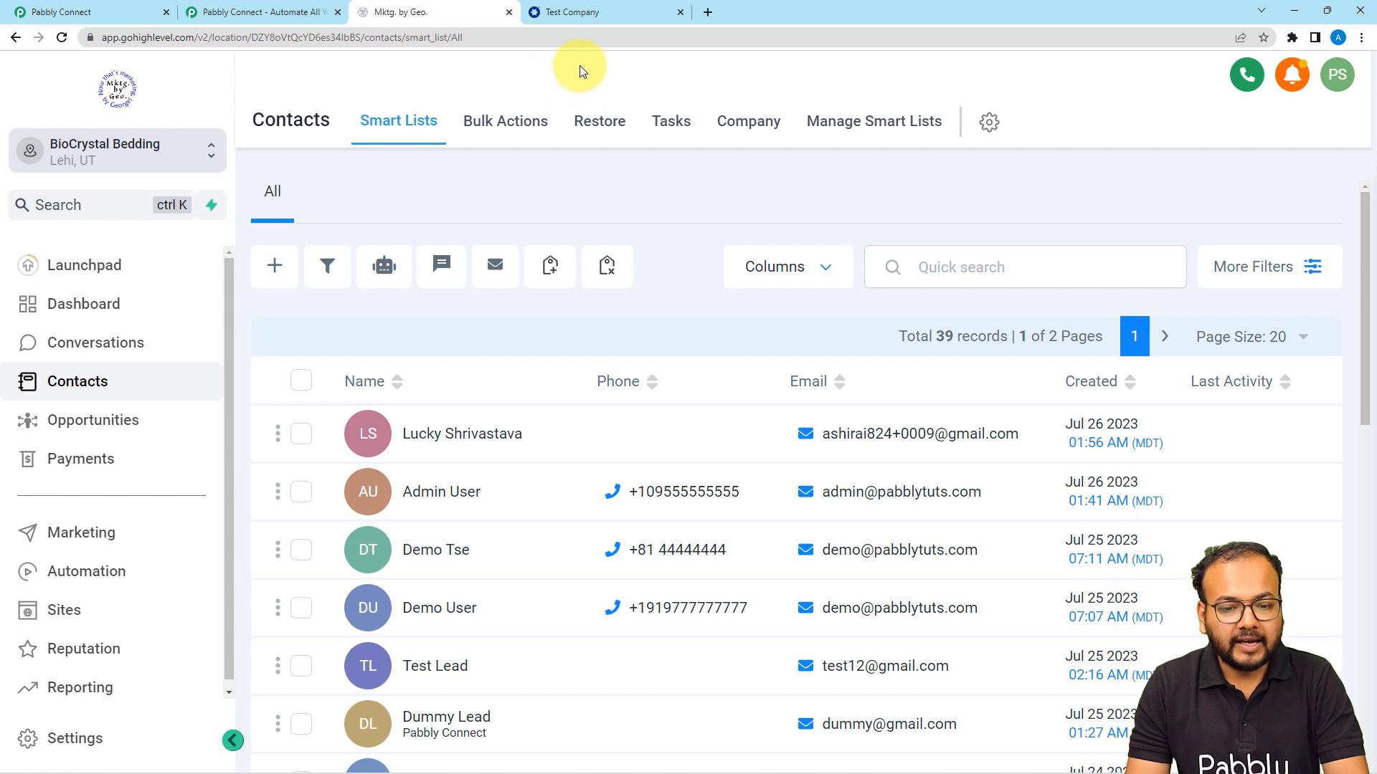
{"action": "left_click", "coordinate": [578, 18]}
{"action": "left_click", "coordinate": [85, 13]}
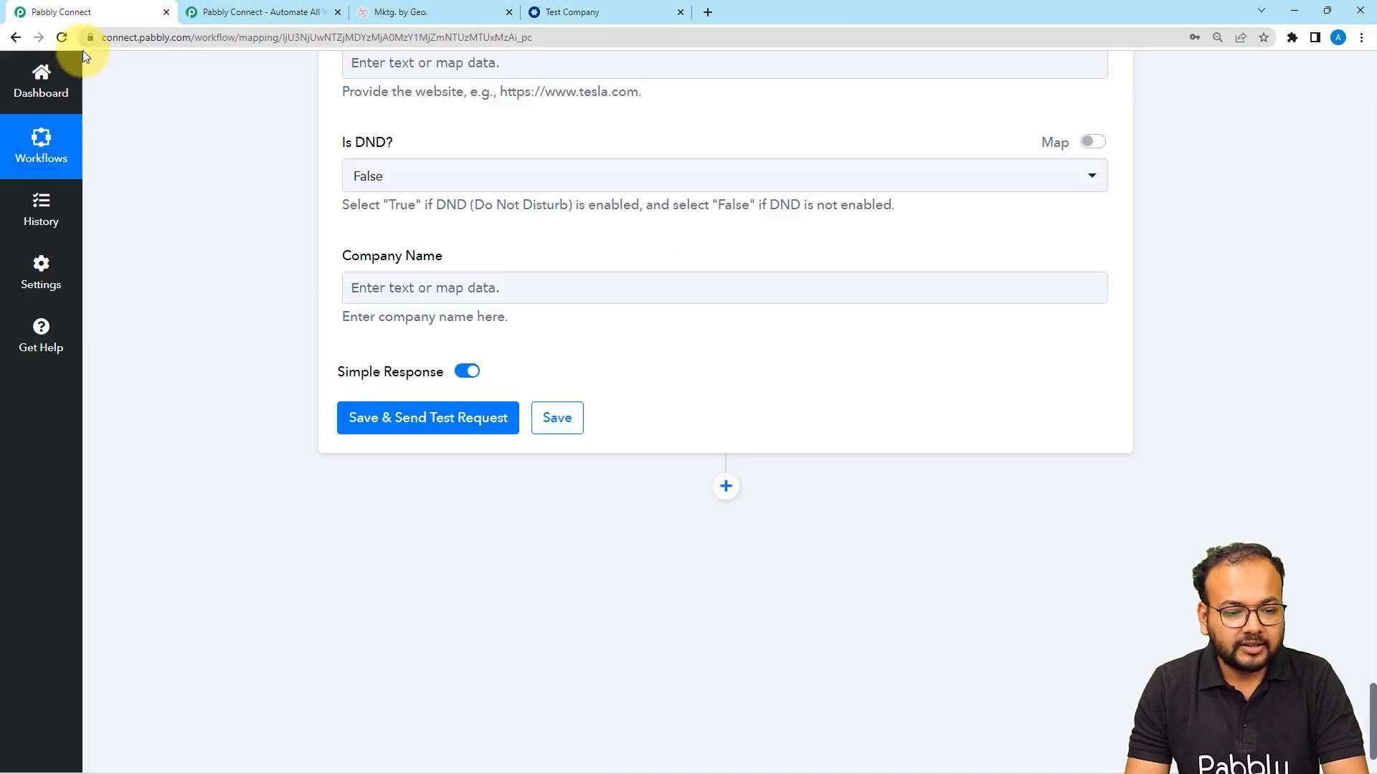
{"action": "left_click", "coordinate": [397, 430]}
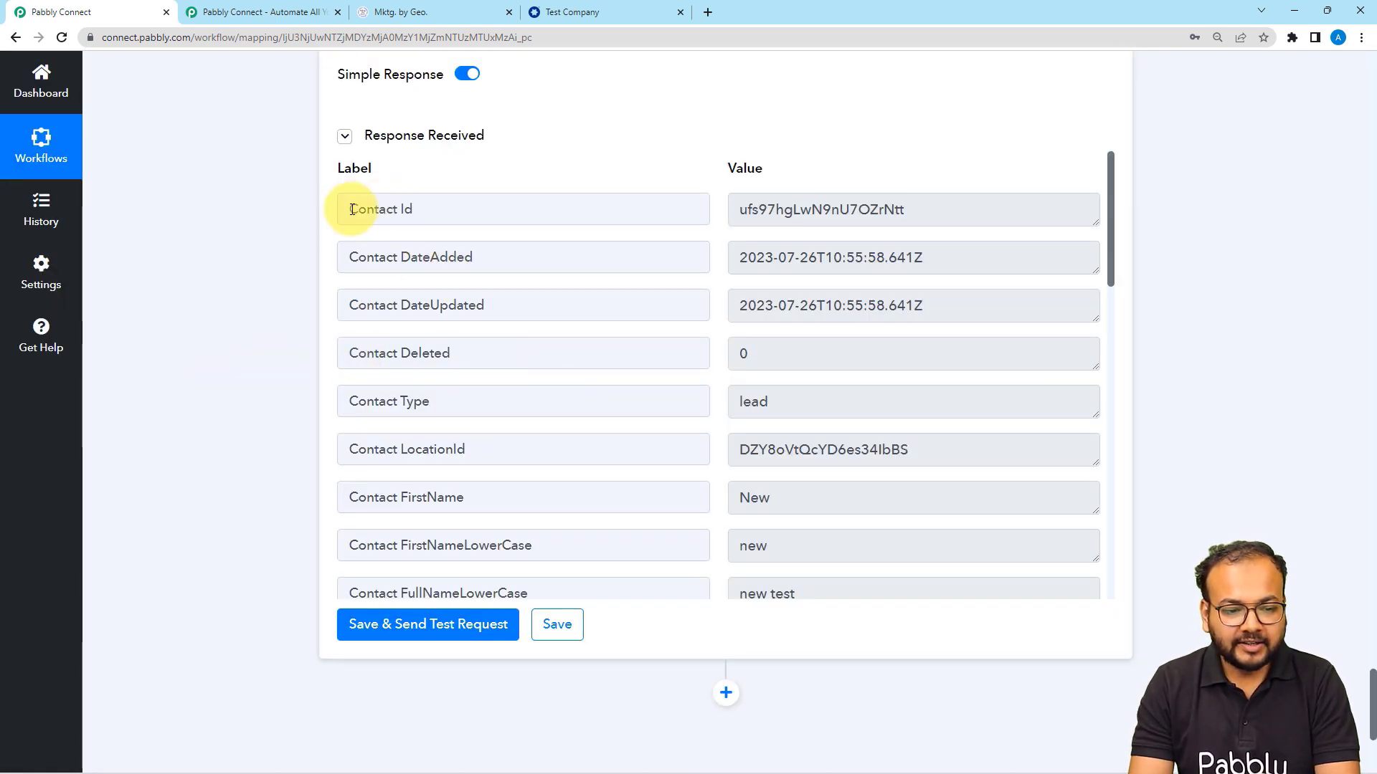
Check the Contact Id in the received response and reload LeadConnector's contact list to look for the new contact.
{"action": "left_click", "coordinate": [430, 210]}
{"action": "left_click_drag", "start_coordinate": [430, 210], "coordinate": [342, 212]}
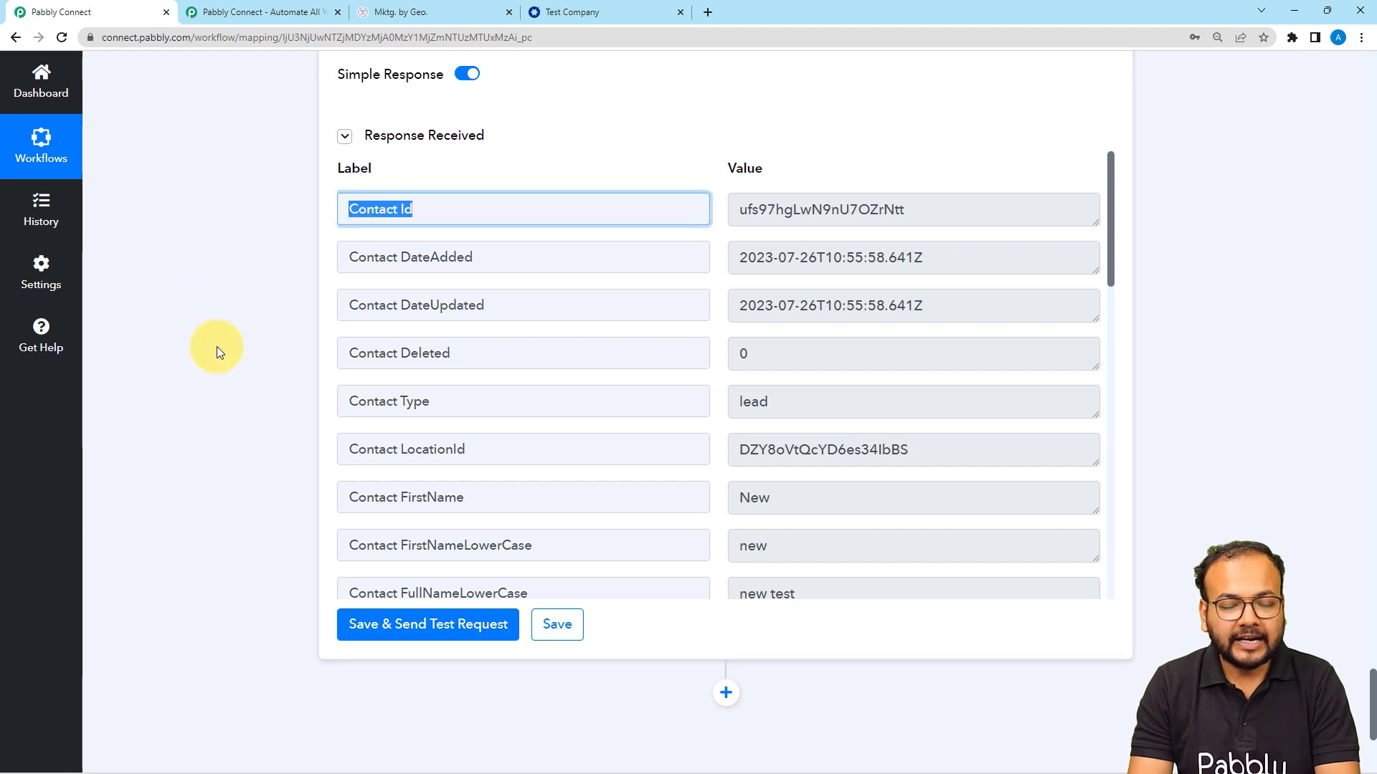
{"action": "scroll", "coordinate": [222, 350], "scroll_direction": "up", "scroll_amount": 2}
{"action": "left_click", "coordinate": [221, 350]}
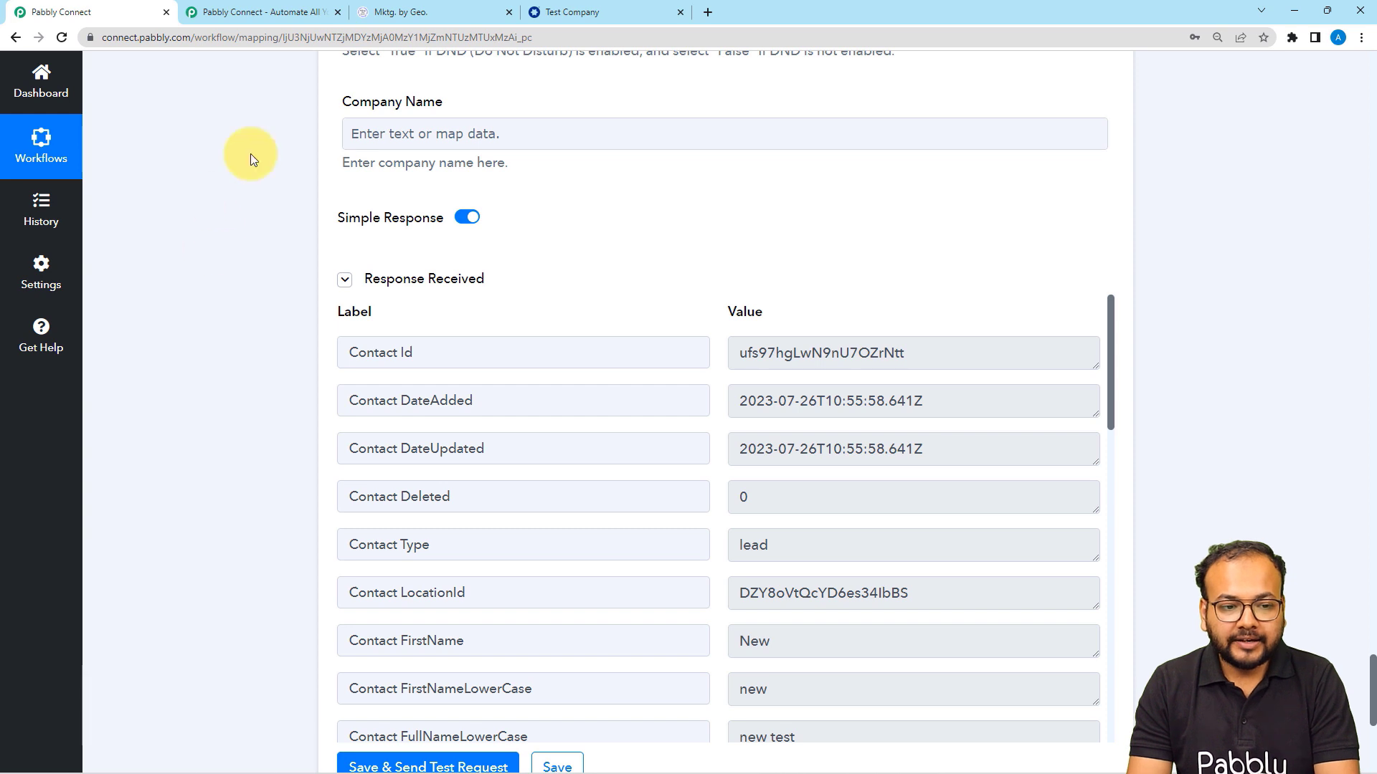
{"action": "left_click", "coordinate": [407, 15]}
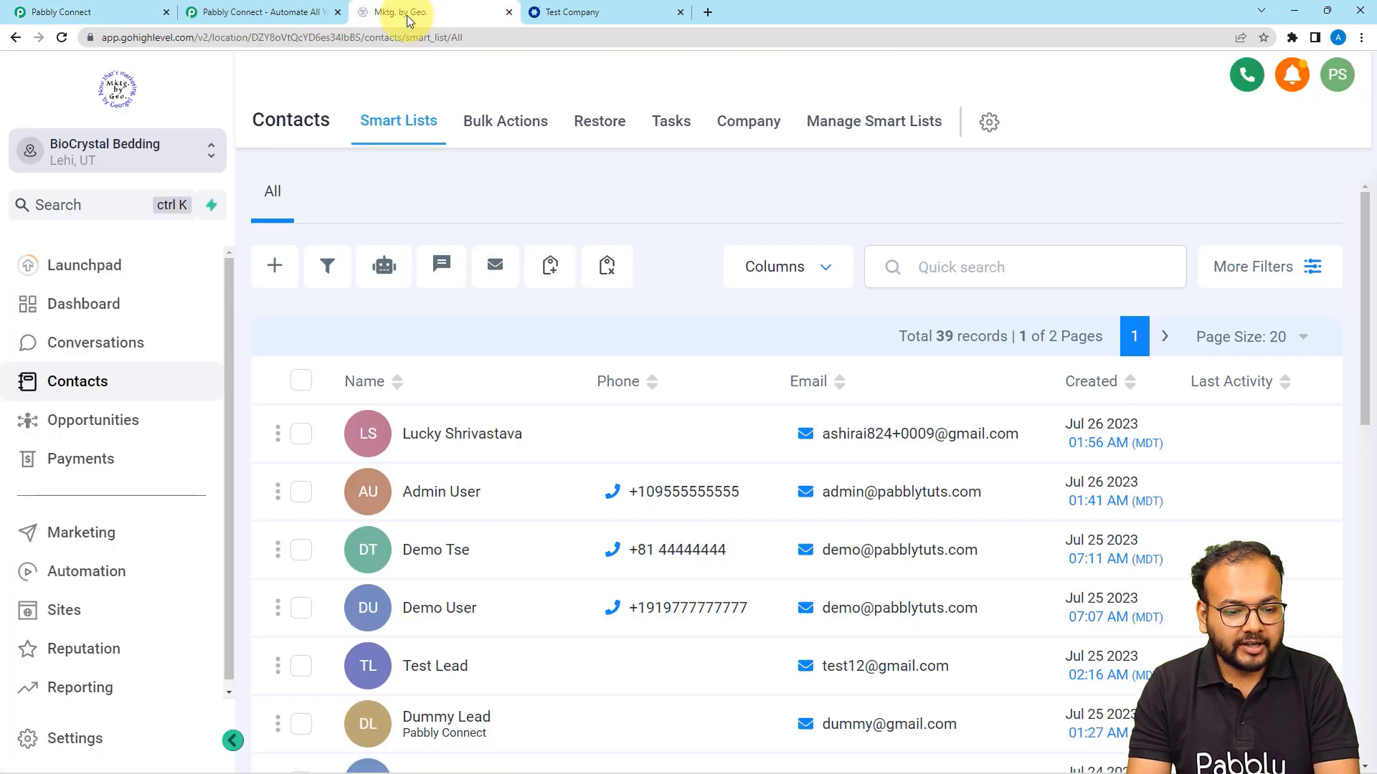
{"action": "left_click", "coordinate": [66, 44]}
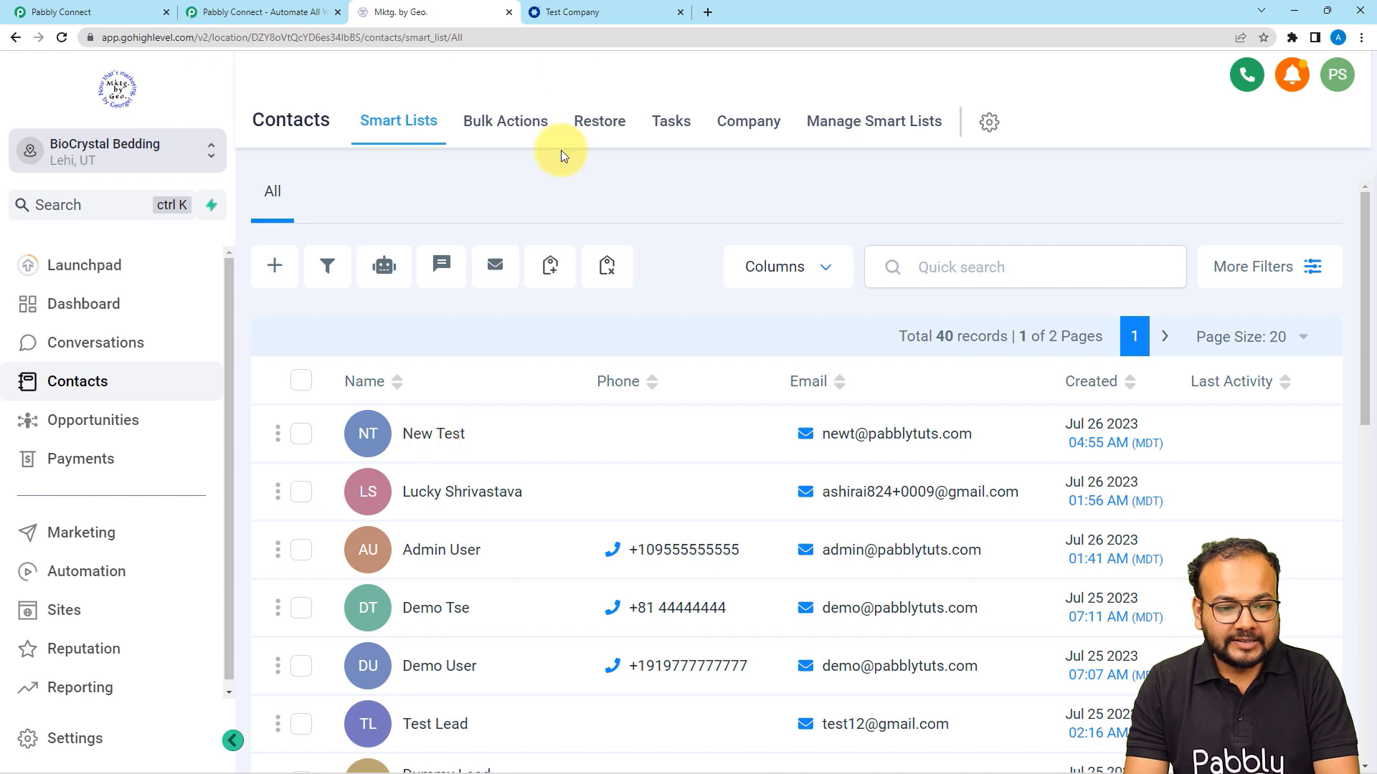
Return to the Pabbly Connect workflow and collapse the LeadConnector V2 Create Contact step.
{"action": "left_click", "coordinate": [95, 8]}
{"action": "scroll", "coordinate": [211, 301], "scroll_direction": "up", "scroll_amount": 20}
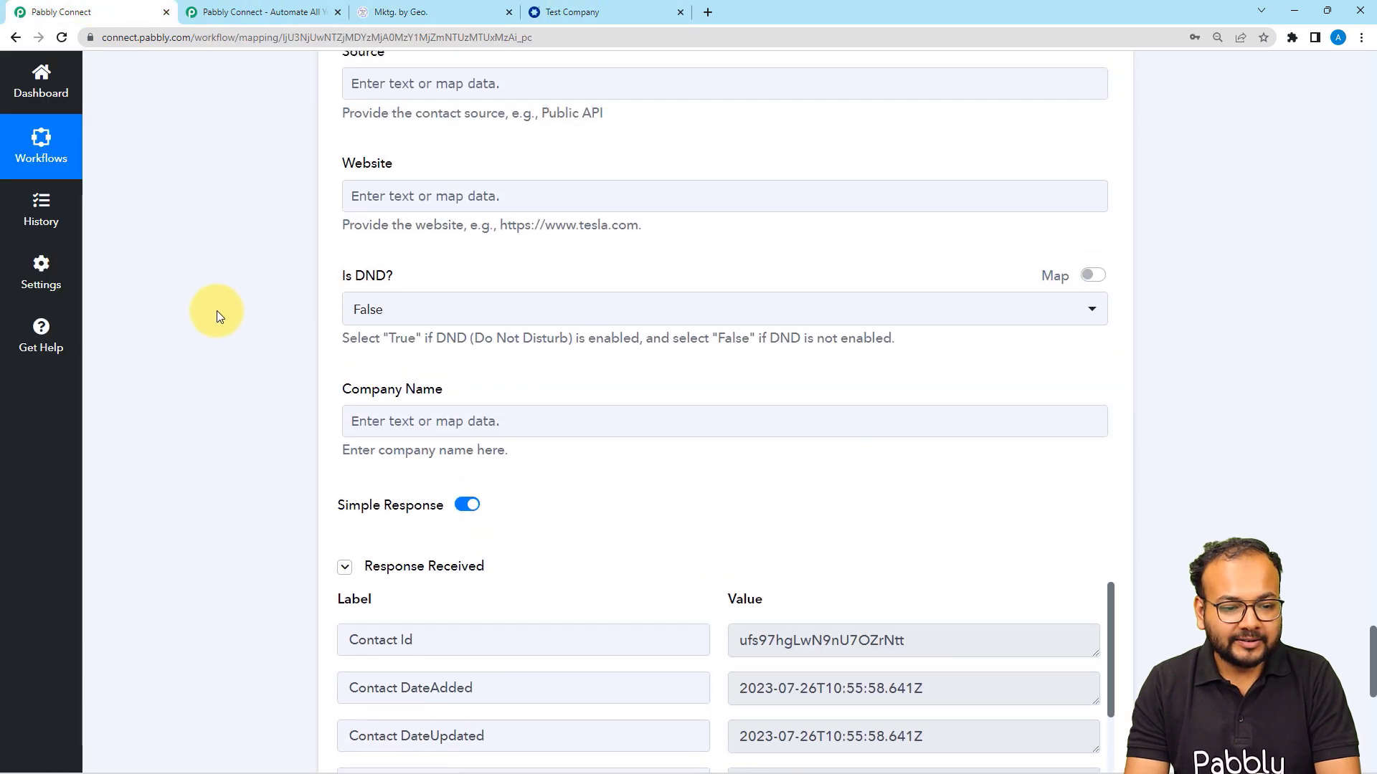
{"action": "scroll", "coordinate": [217, 311], "scroll_direction": "up", "scroll_amount": 5}
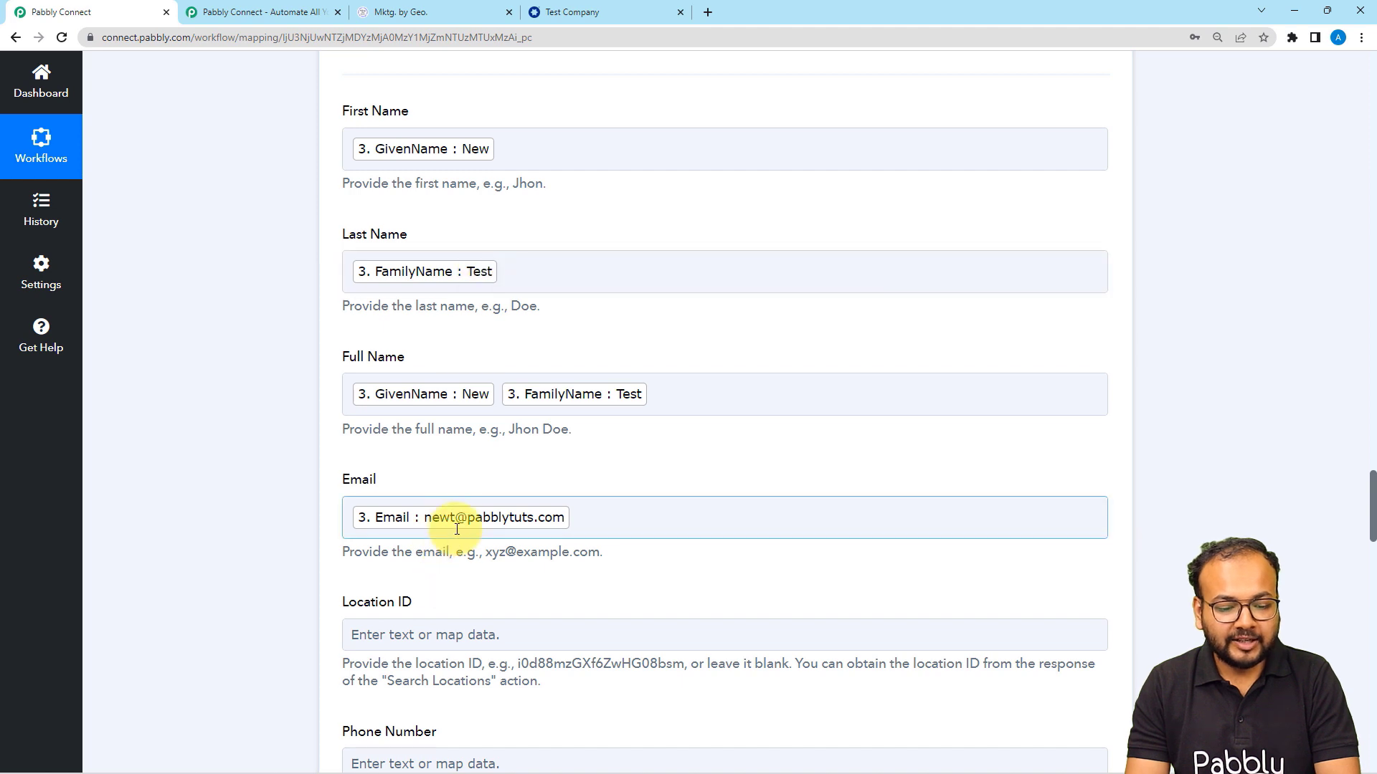
{"action": "scroll", "coordinate": [145, 373], "scroll_direction": "up", "scroll_amount": 9}
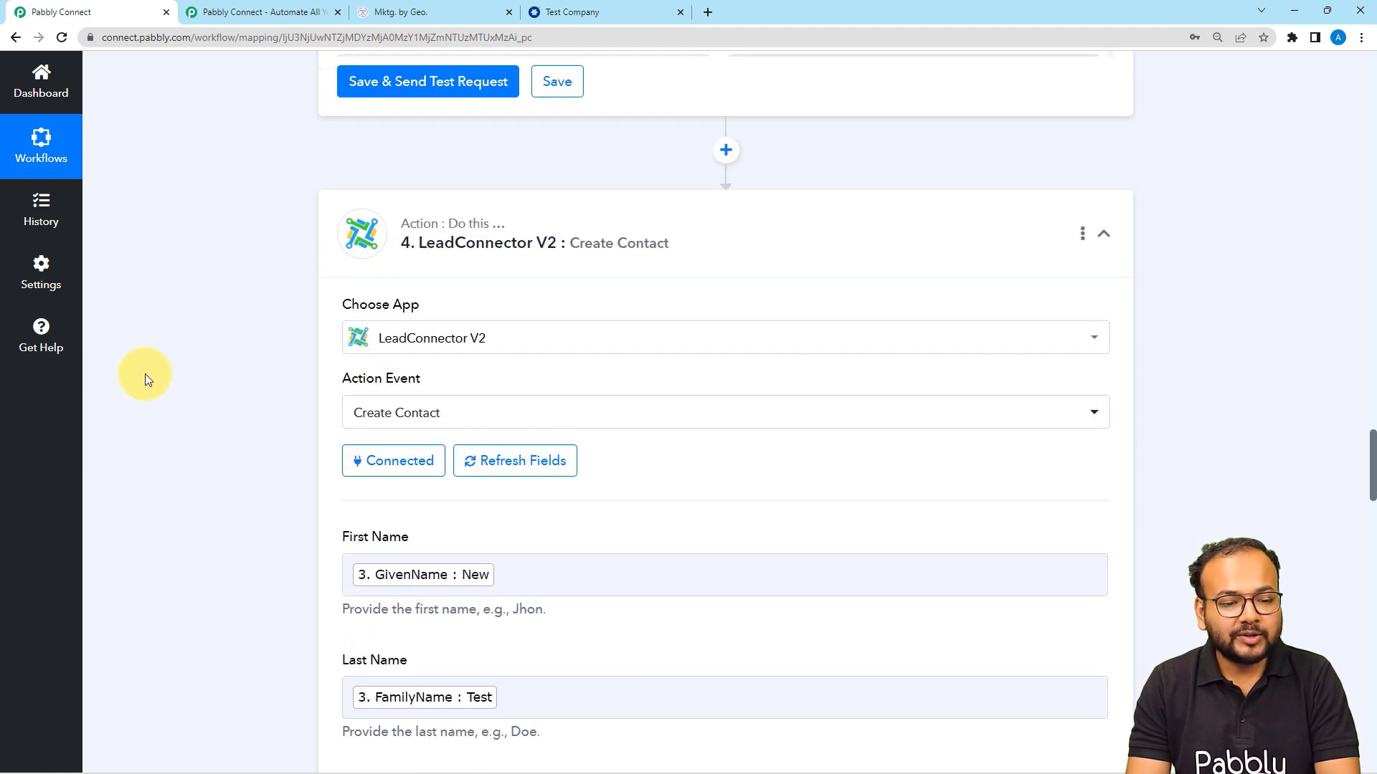
{"action": "left_click", "coordinate": [492, 439]}
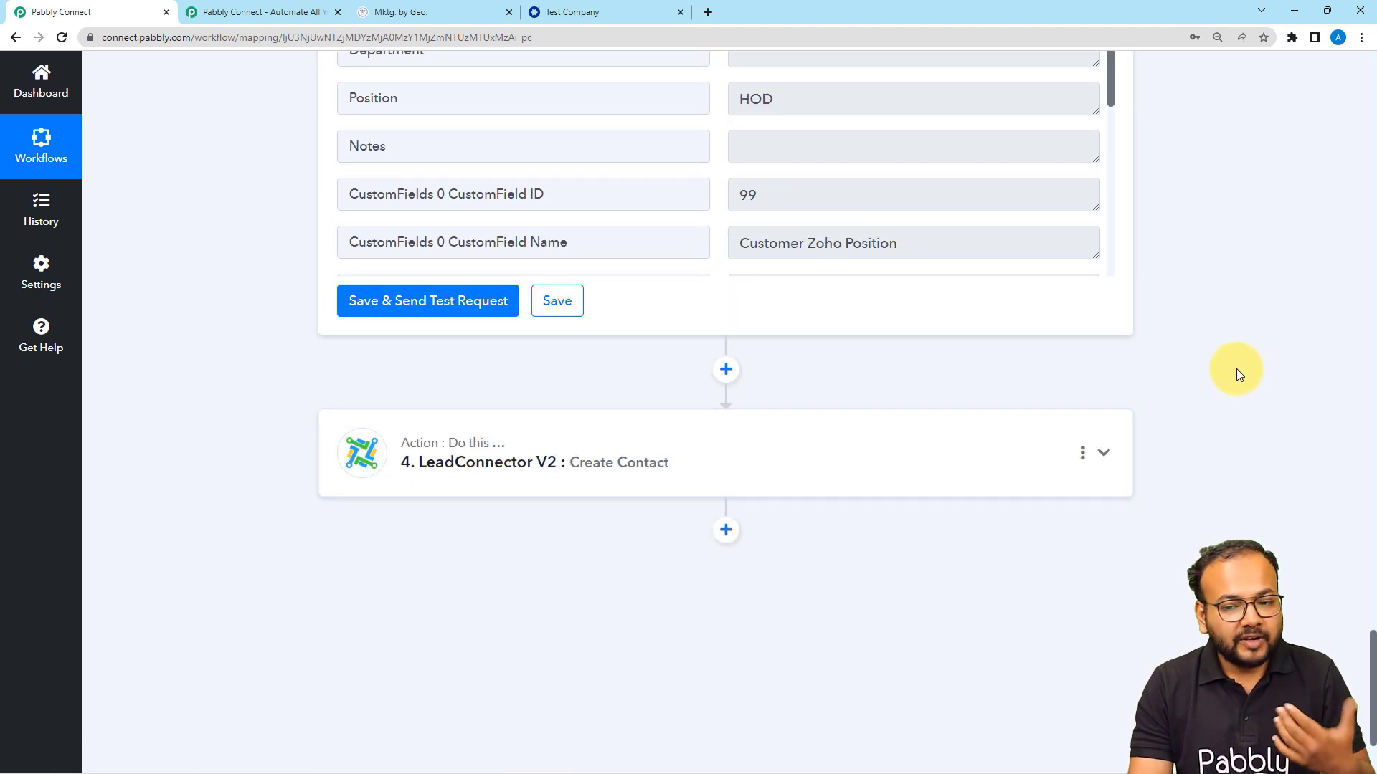
Collapse the Simpro New Job trigger and the Get Job by Id and Find Contact by ID steps.
{"action": "scroll", "coordinate": [1239, 370], "scroll_direction": "up", "scroll_amount": 7}
{"action": "scroll", "coordinate": [1239, 366], "scroll_direction": "up", "scroll_amount": 7}
{"action": "middle_click", "coordinate": [1155, 291]}
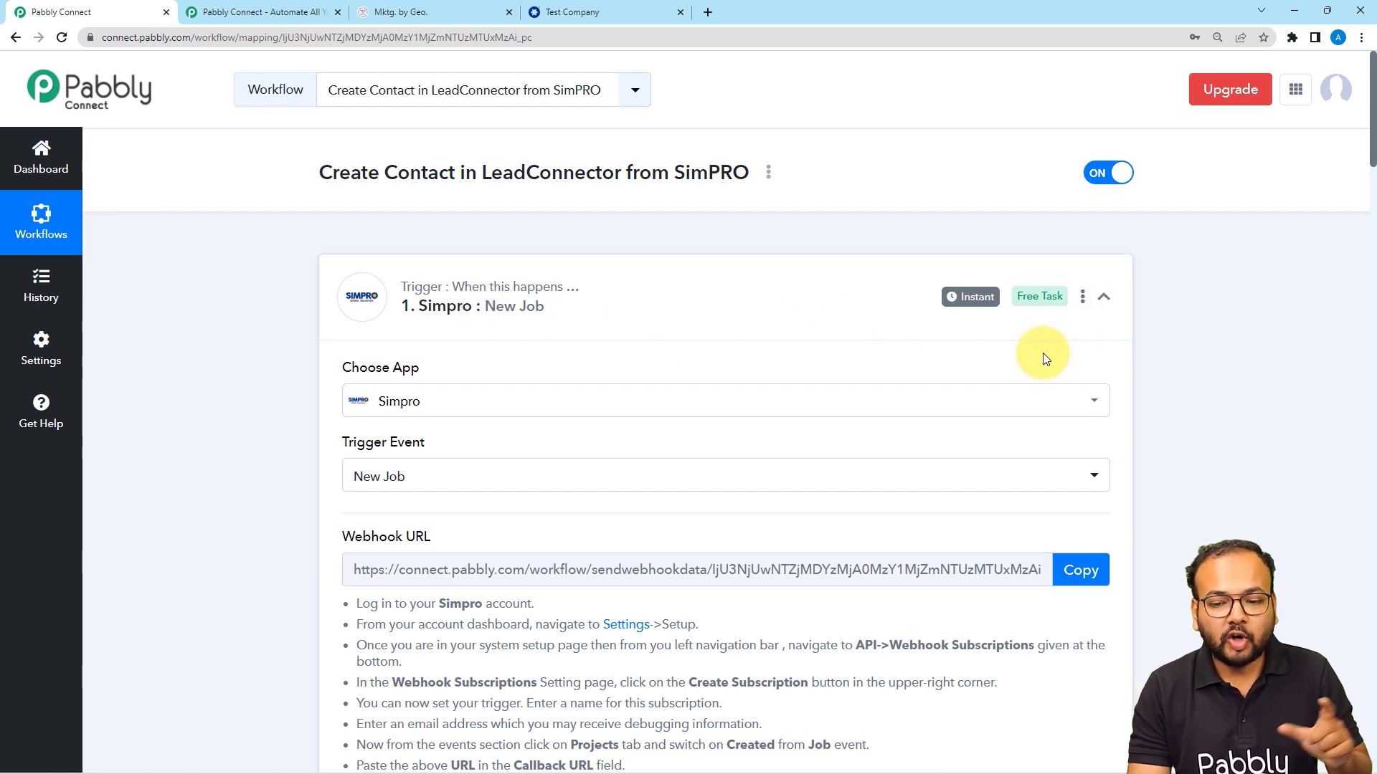
{"action": "left_click", "coordinate": [1103, 296]}
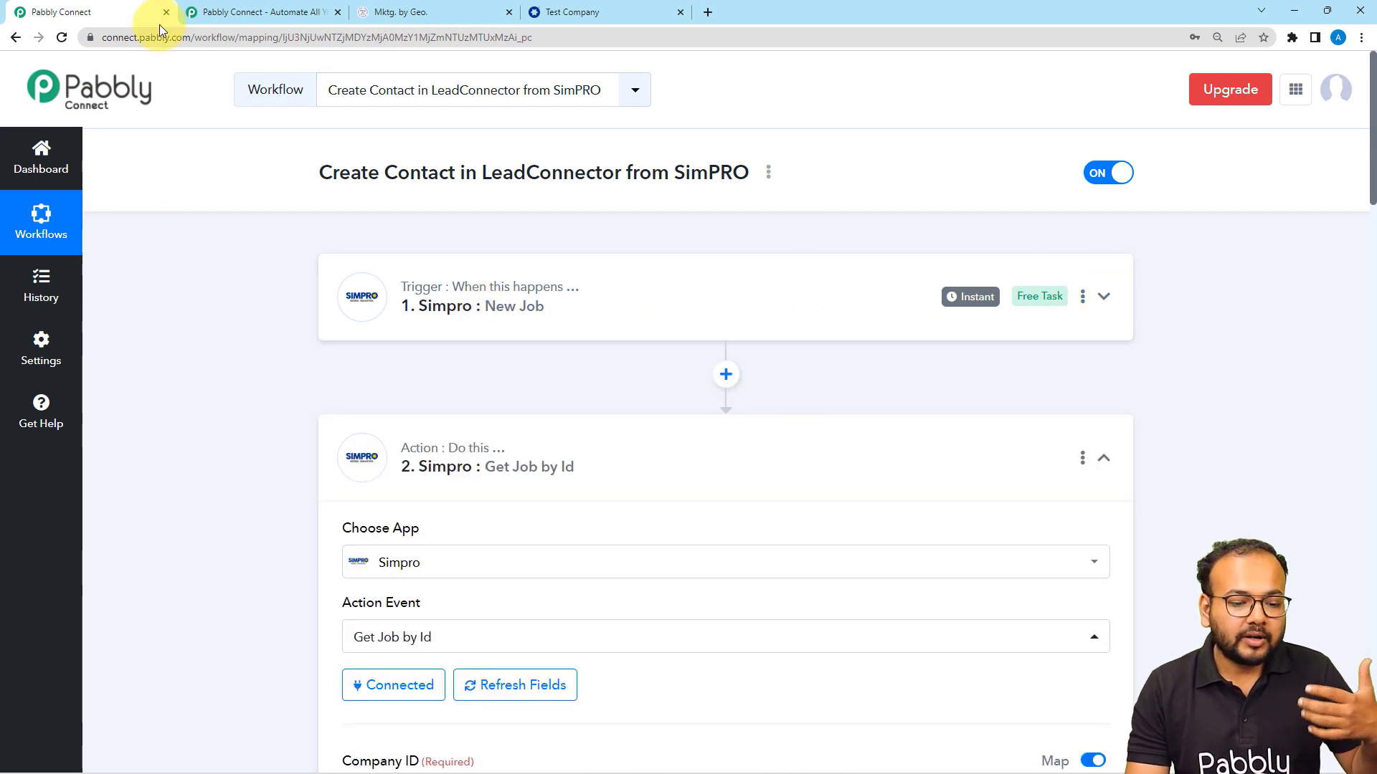
{"action": "left_click", "coordinate": [421, 15]}
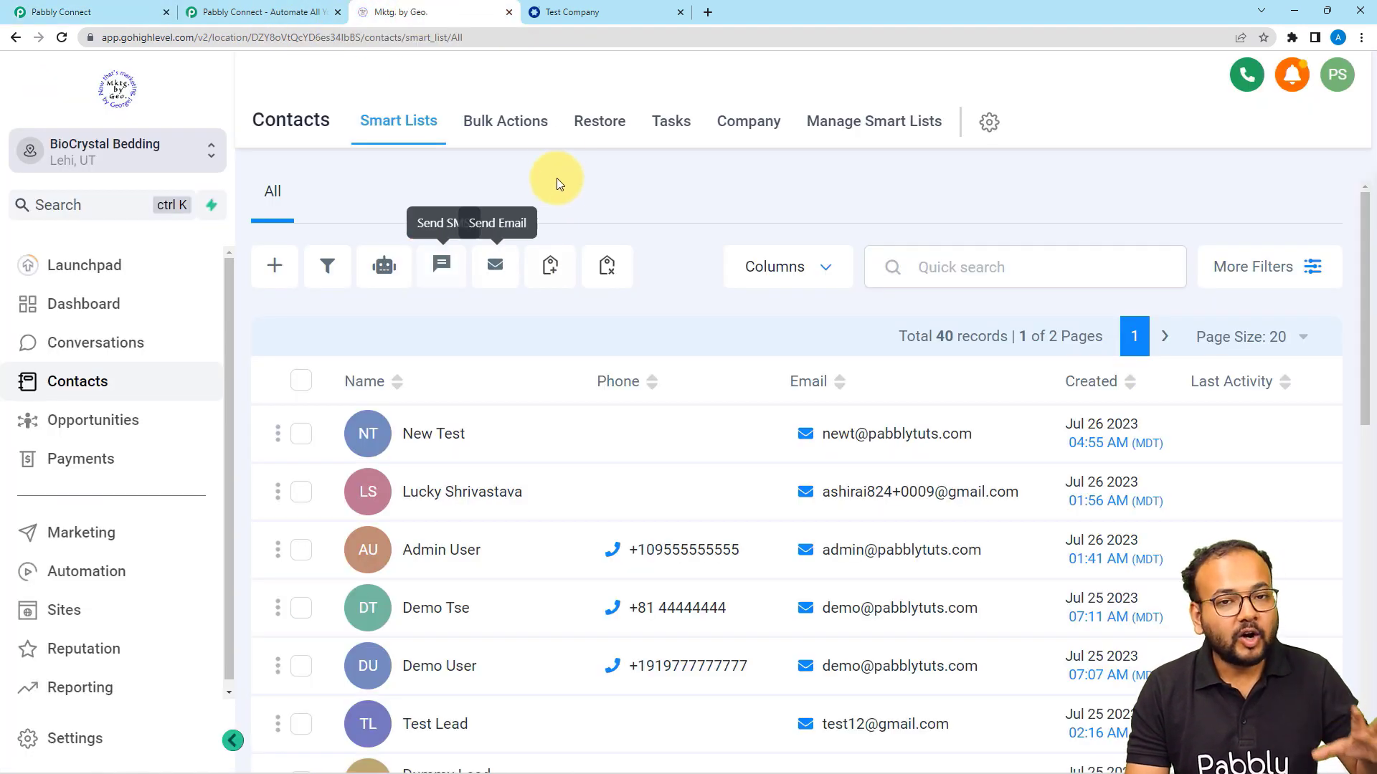
{"action": "left_click", "coordinate": [123, 11]}
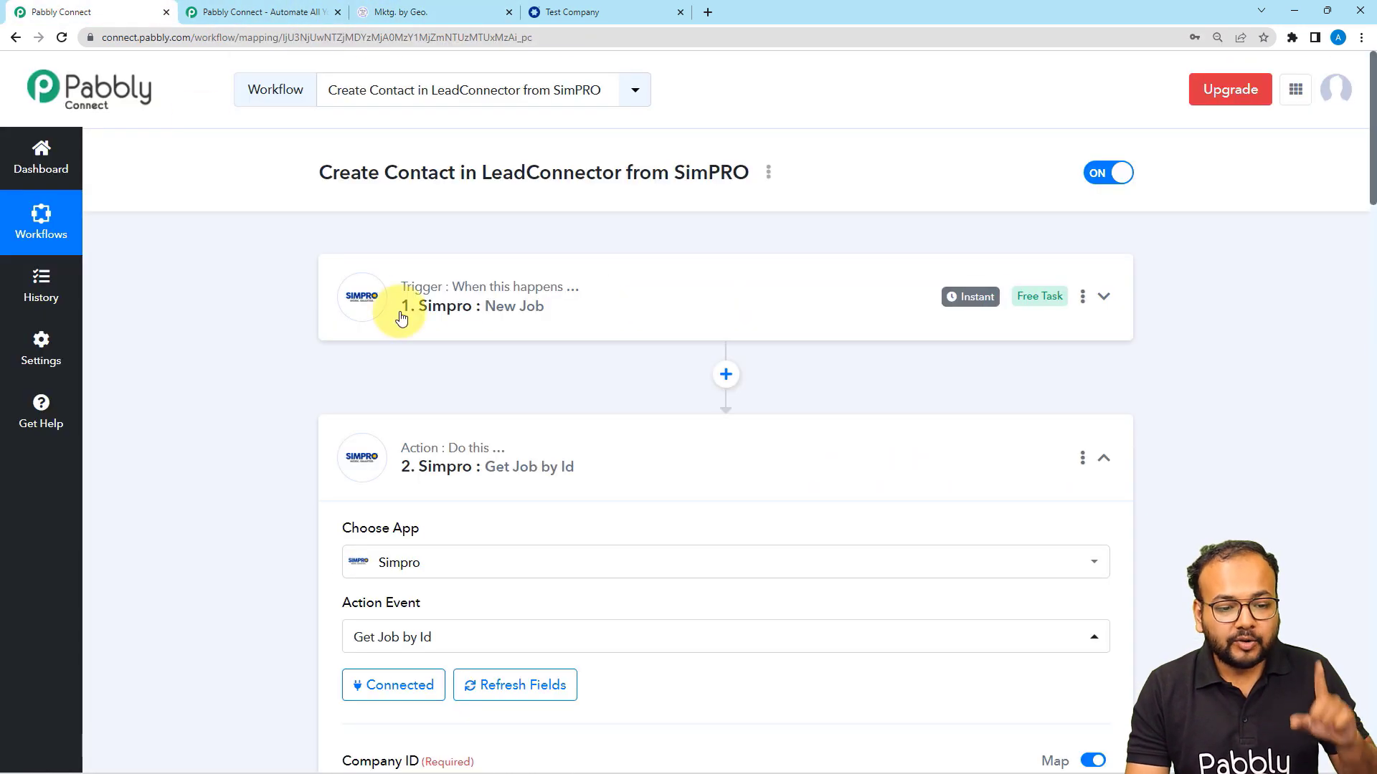
{"action": "left_click", "coordinate": [446, 439]}
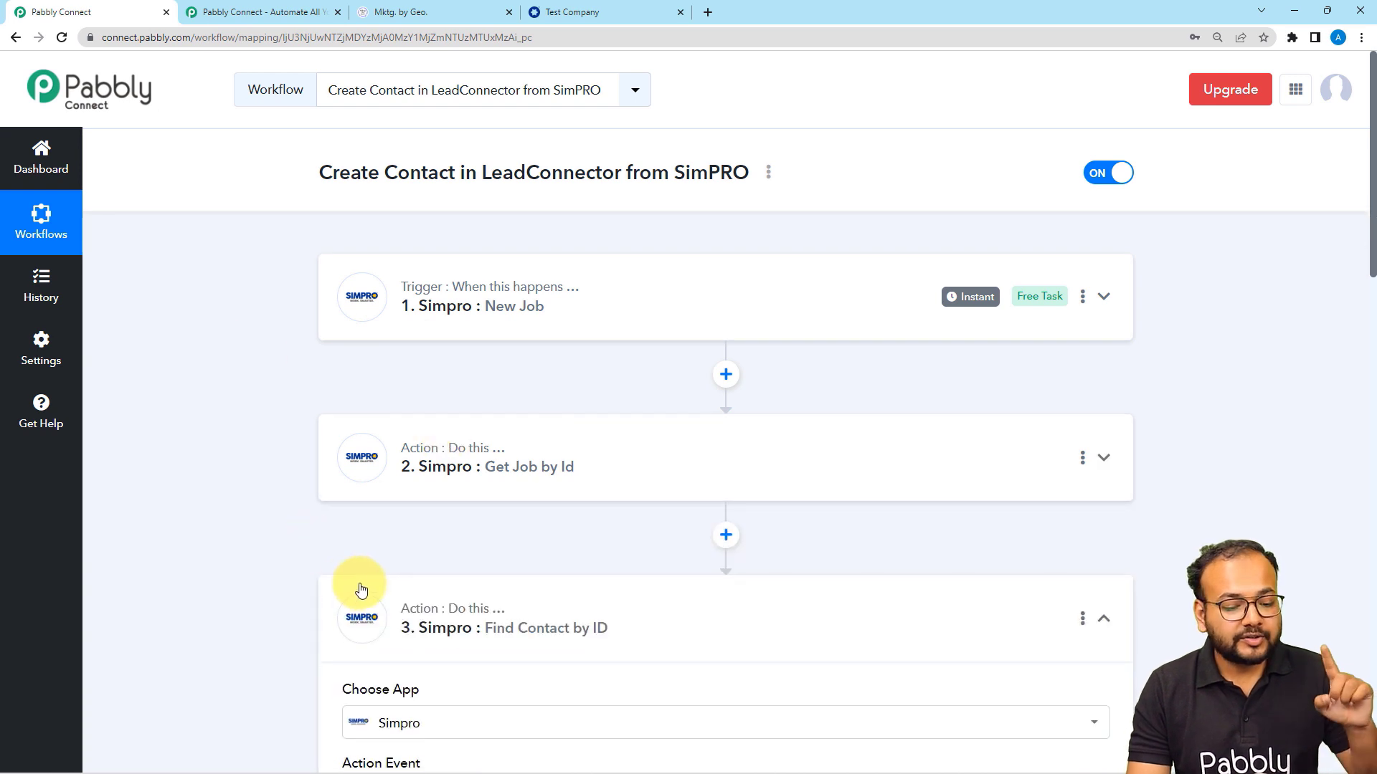
{"action": "left_click", "coordinate": [360, 589]}
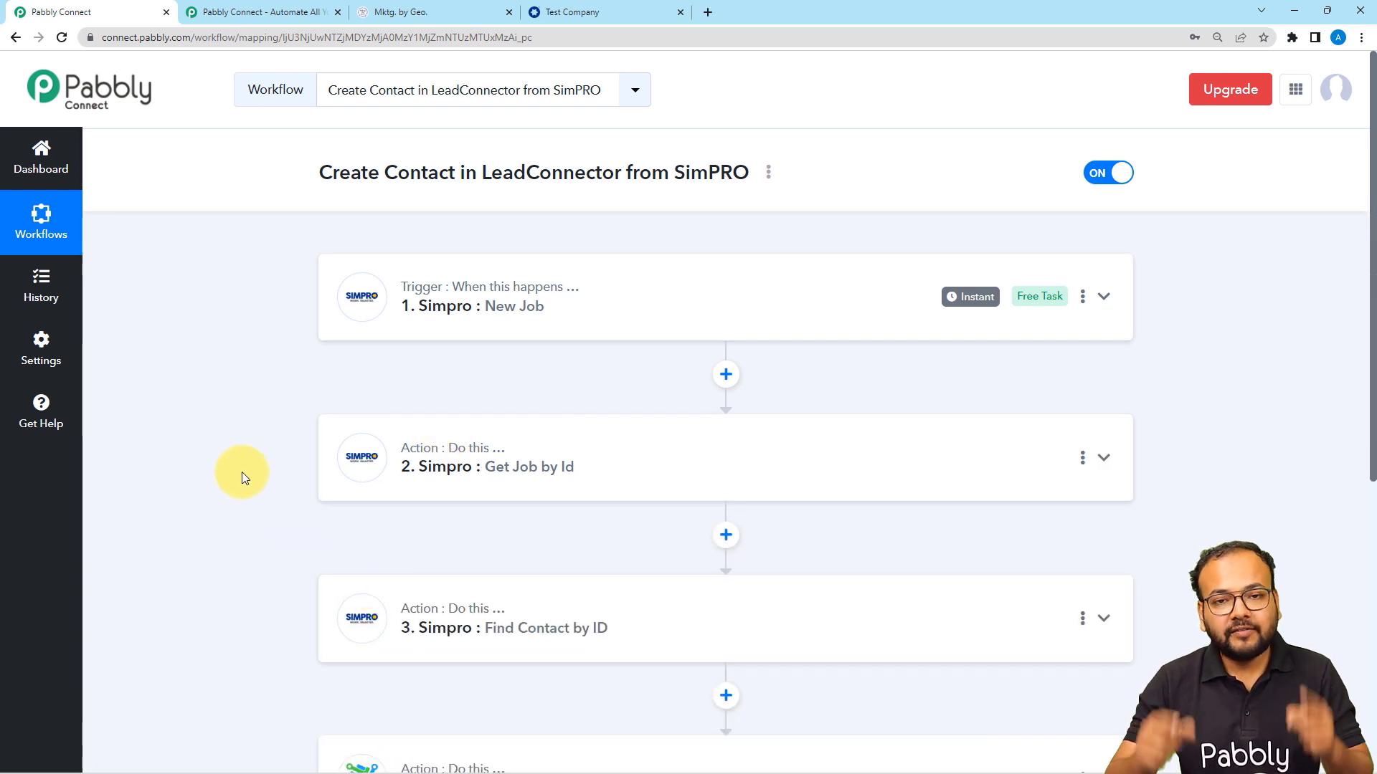